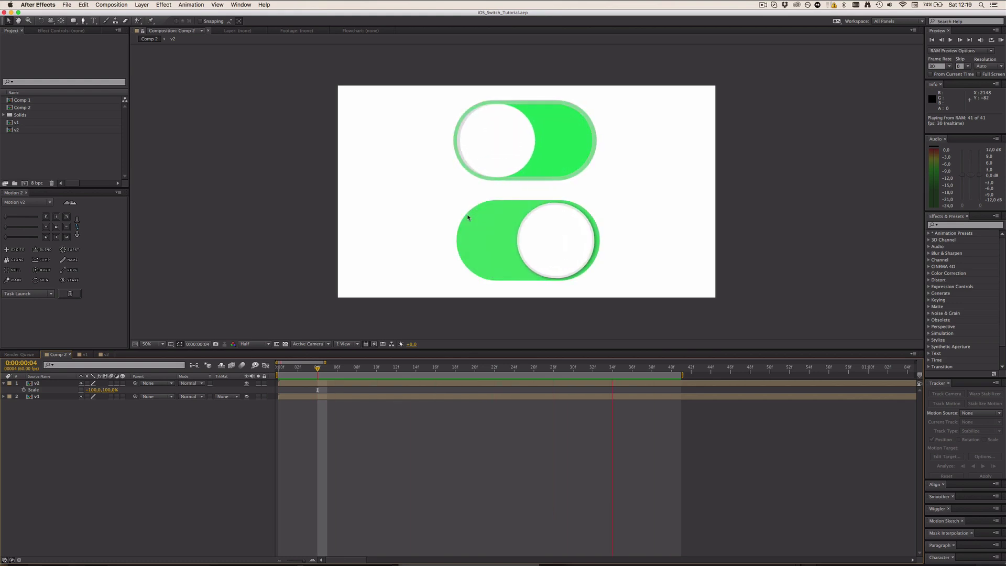
Step: Preview and scrub through the finished toggle switch animation in Comp 2 to examine how both switches move
key("space")
left_click_drag(373, 369, 596, 361)
key("space")
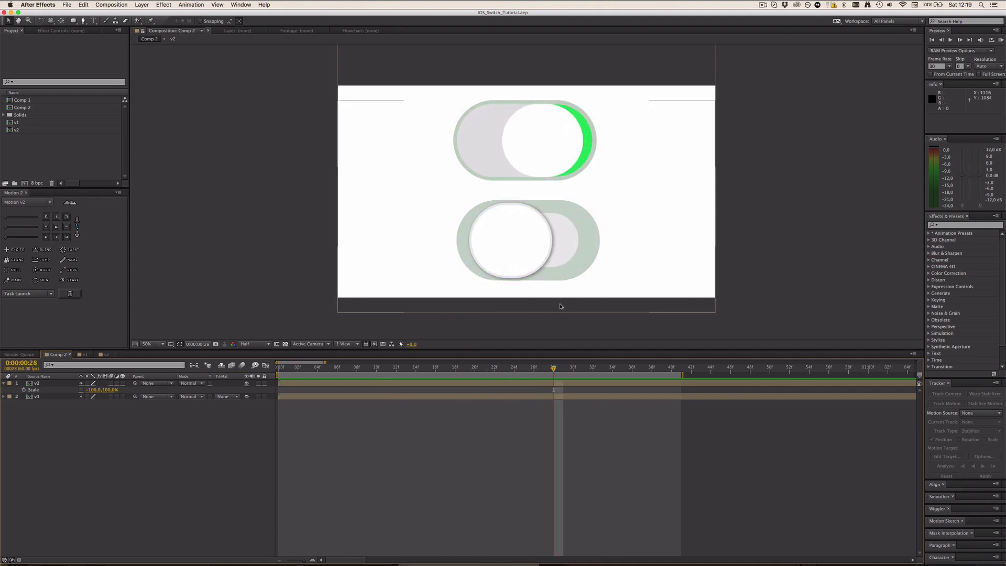
left_click_drag(559, 371, 396, 368)
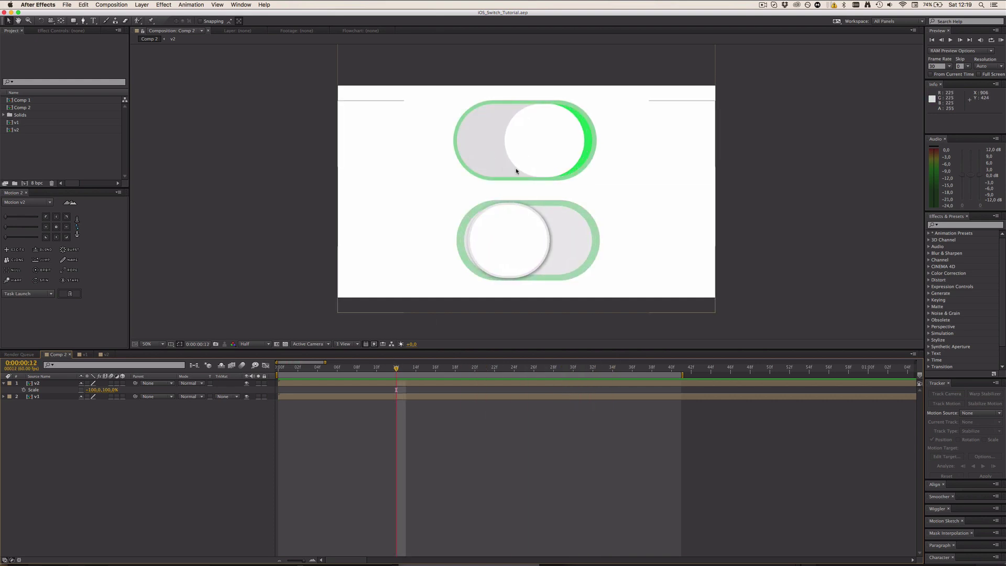
key("ctrl+0")
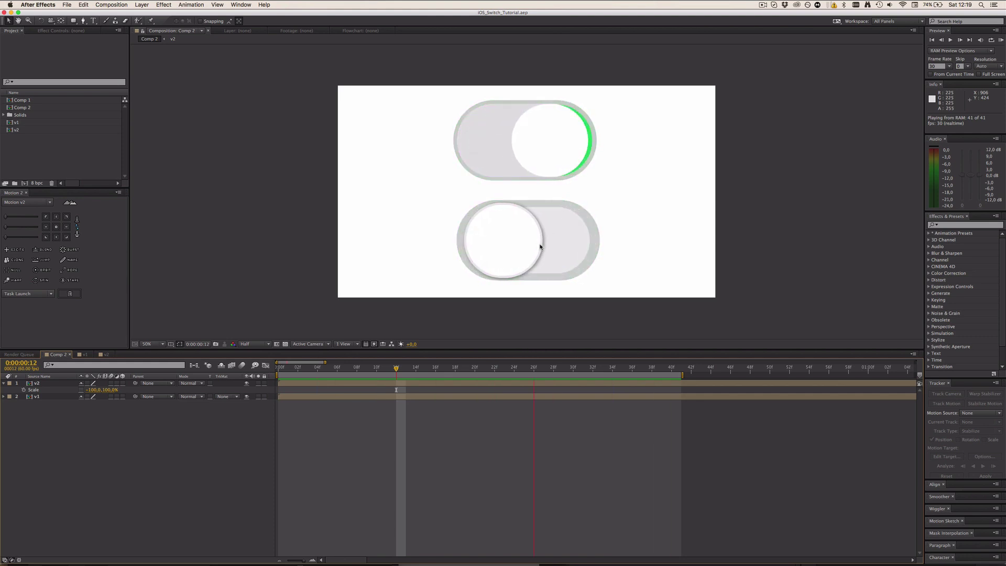
key("space")
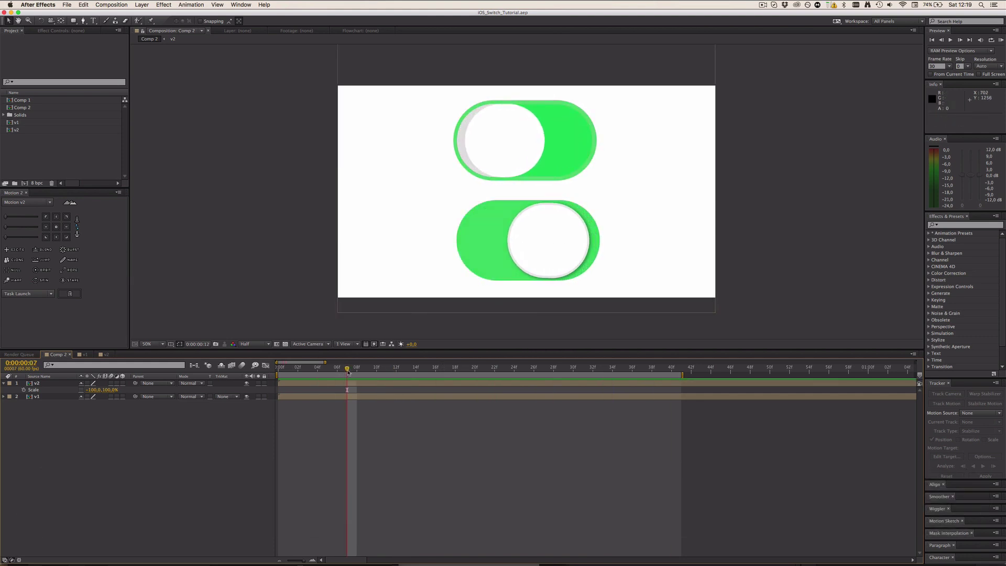
left_click_drag(351, 371, 376, 370)
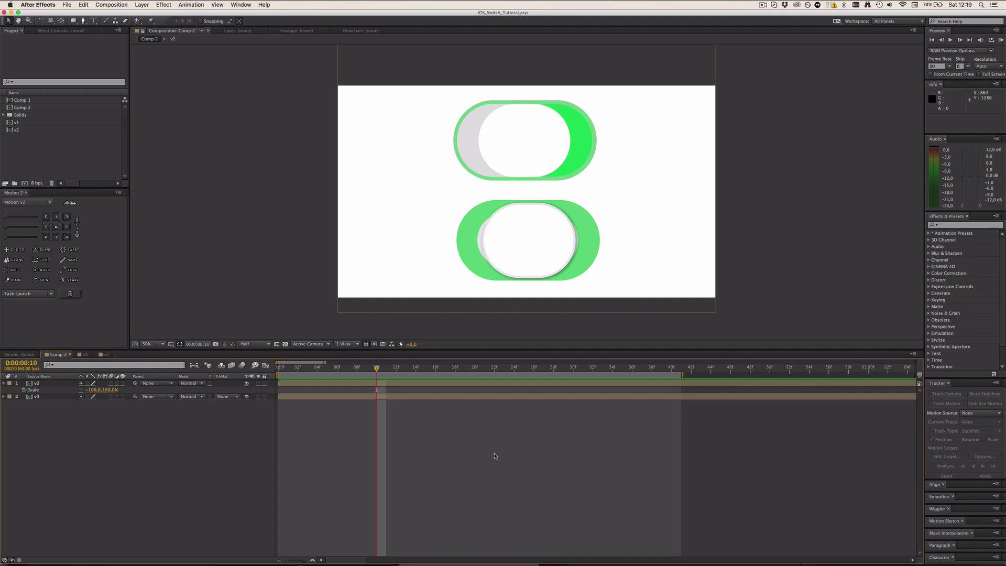
Step: Create a new 1920 × 1080 px composition and draw a rounded square about 328 px wide near its centre
key("ctrl+super+n")
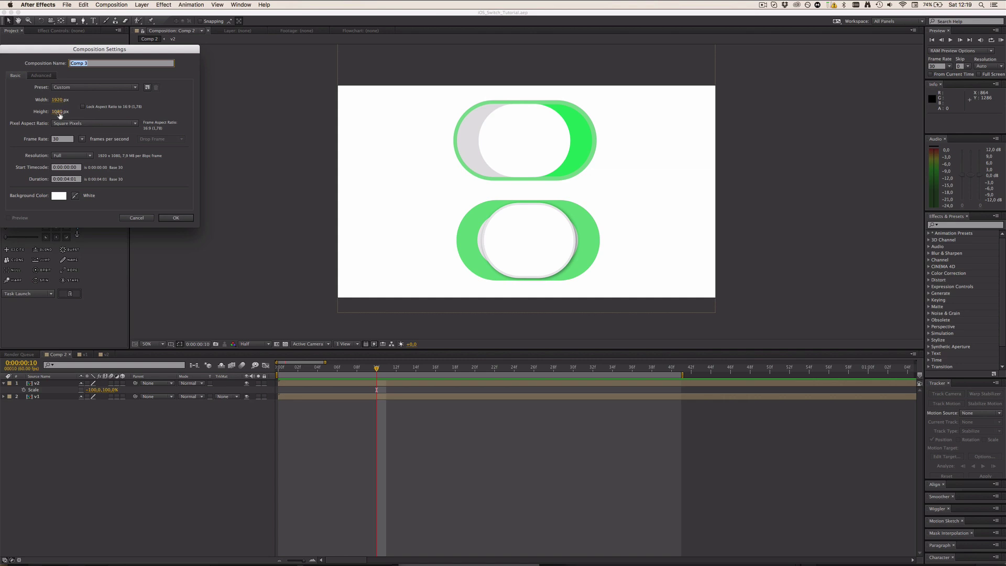
left_click(159, 218)
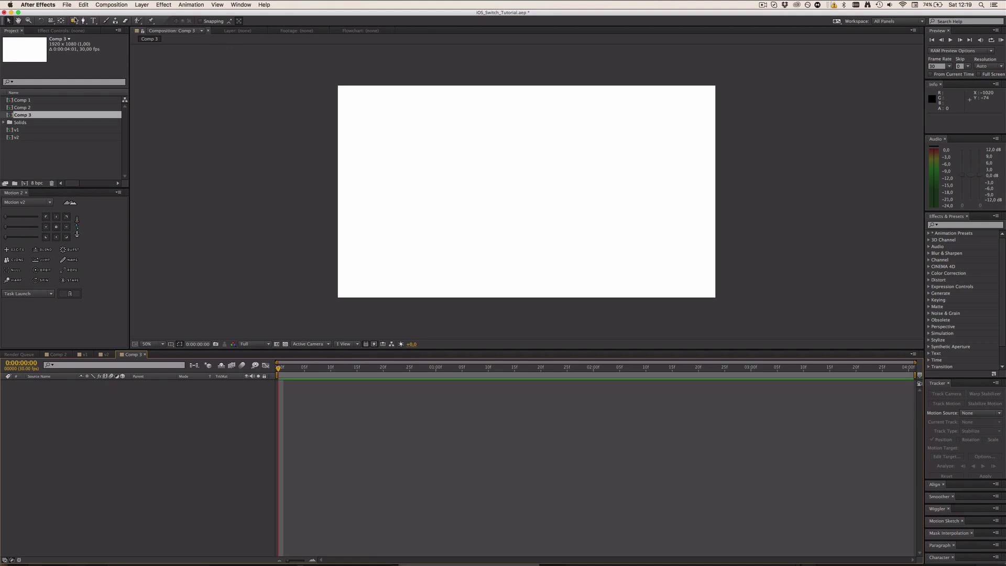
left_click_drag(74, 20, 75, 27)
left_click(75, 21)
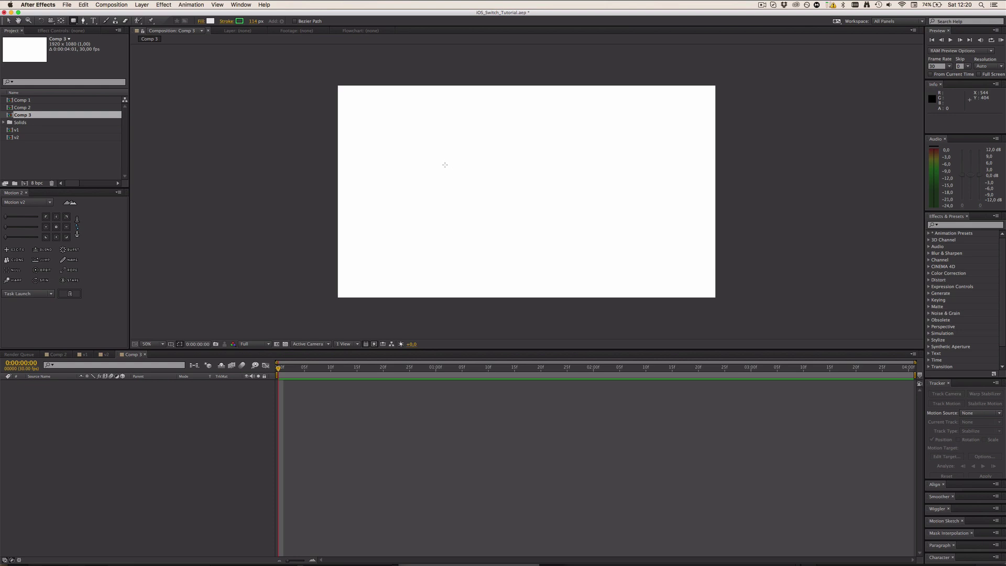
left_click_drag(445, 164, 509, 220)
key("super+z")
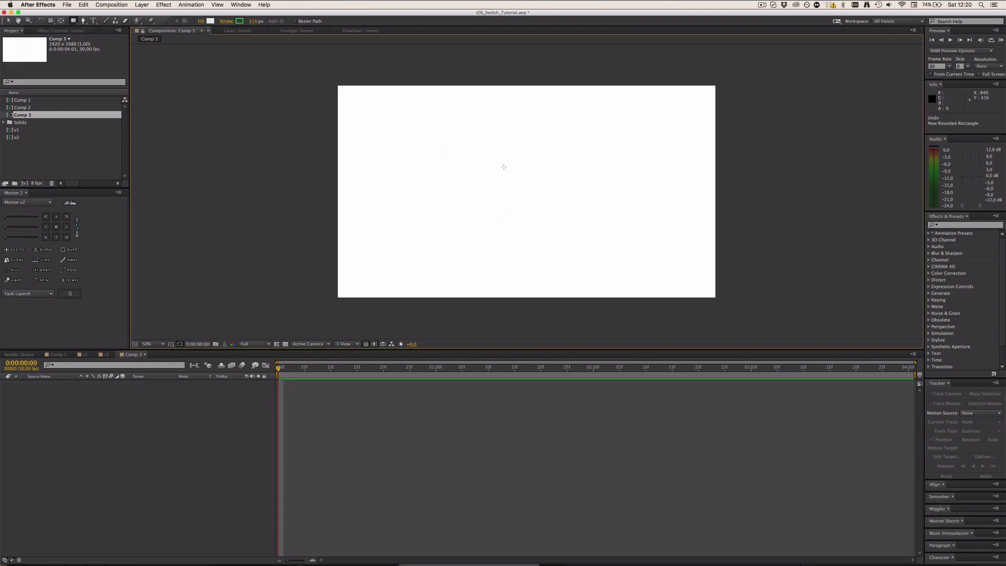
left_click_drag(503, 166, 551, 230)
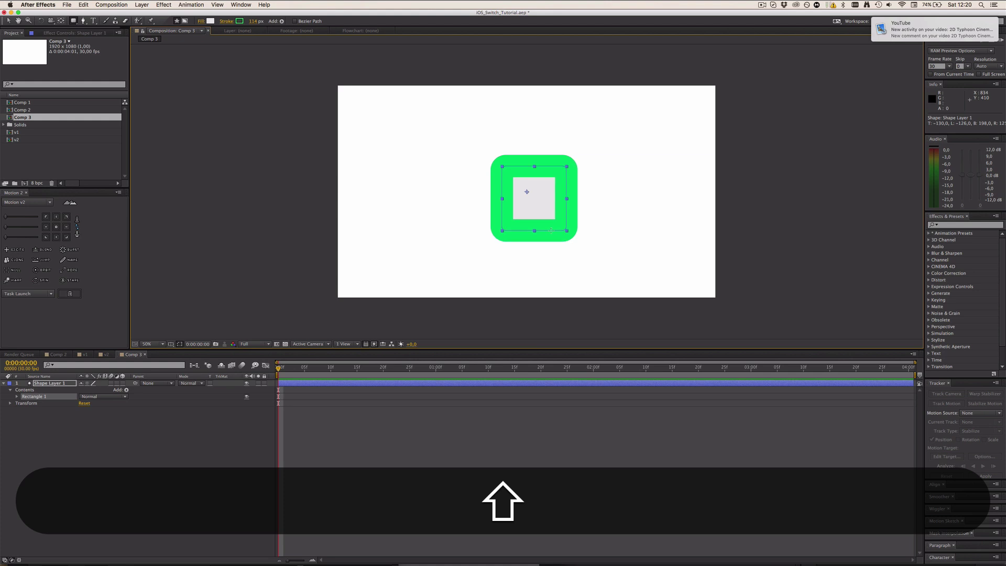
Step: Remove the green stroke from the rounded square by setting its stroke type to None
left_click(232, 22)
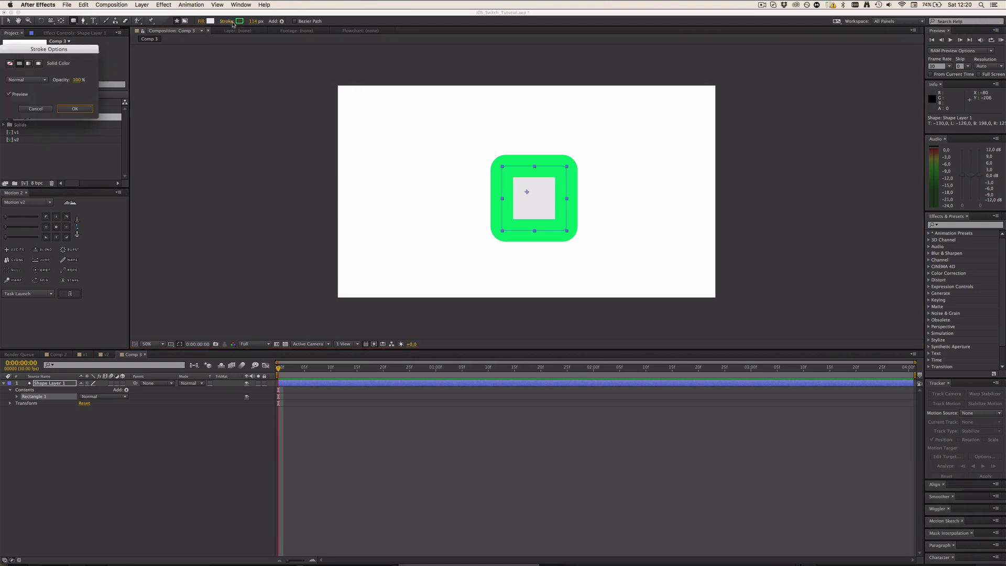
left_click(10, 63)
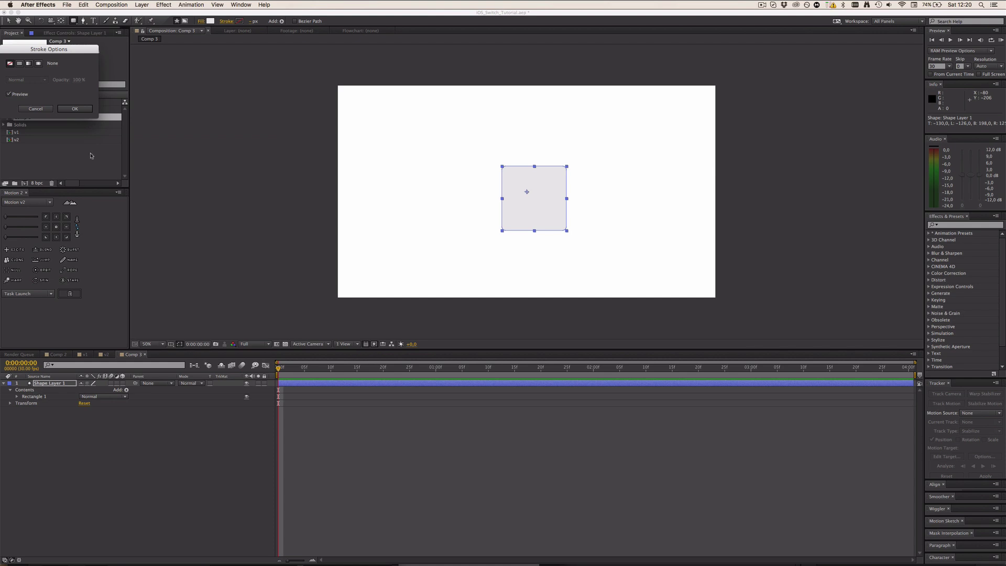
left_click(48, 109)
left_click(29, 409)
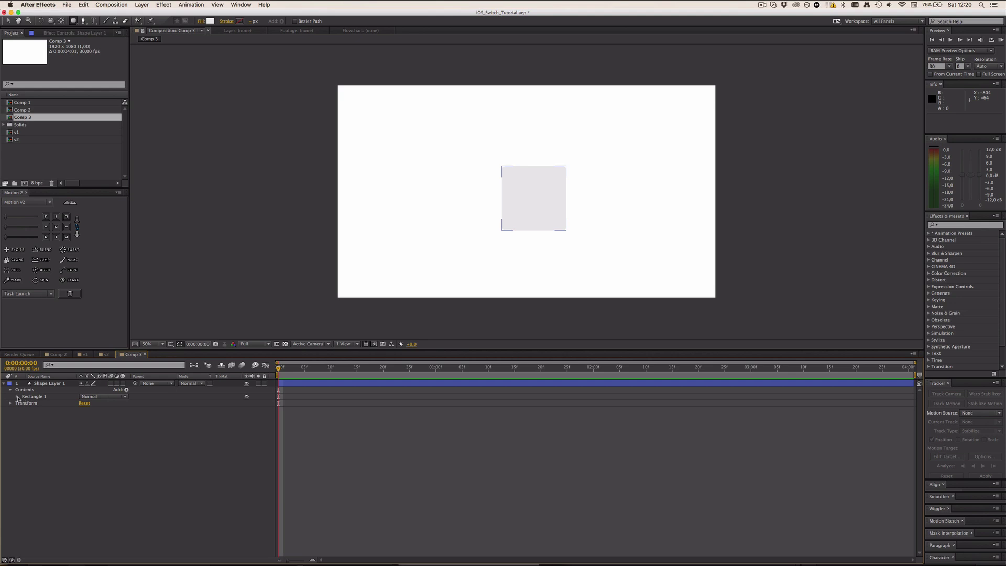
Step: Raise the Roundness of the square's rectangle path to over 1300 to turn it into a full circle
left_click(17, 397)
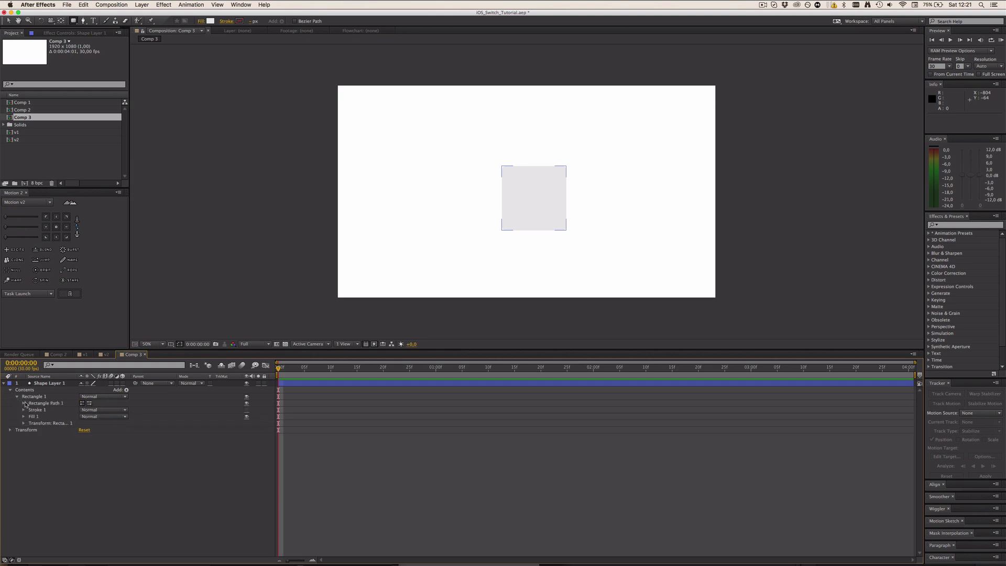
left_click(24, 404)
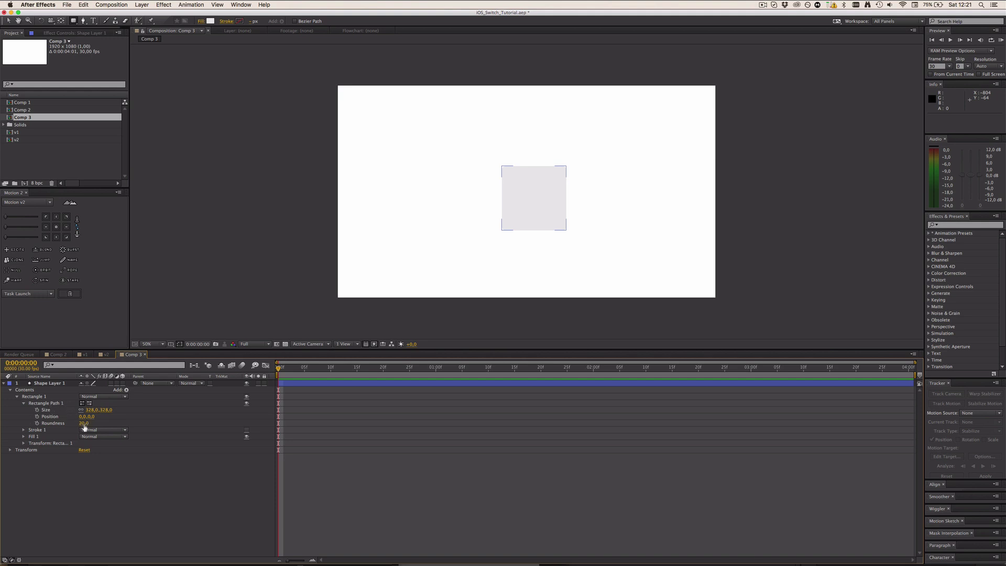
left_click_drag(85, 426, 149, 425)
left_click(150, 472)
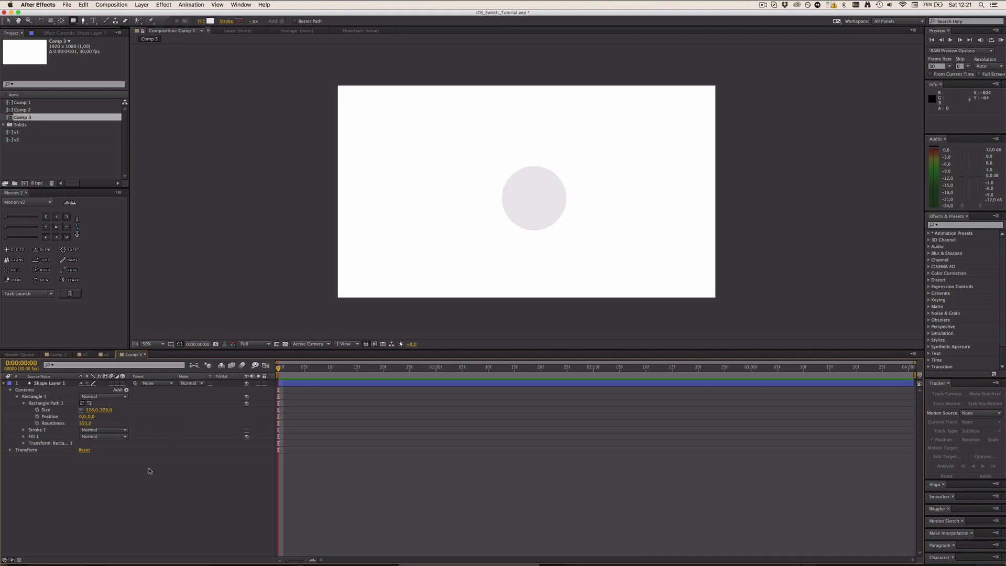
left_click_drag(86, 423, 128, 429)
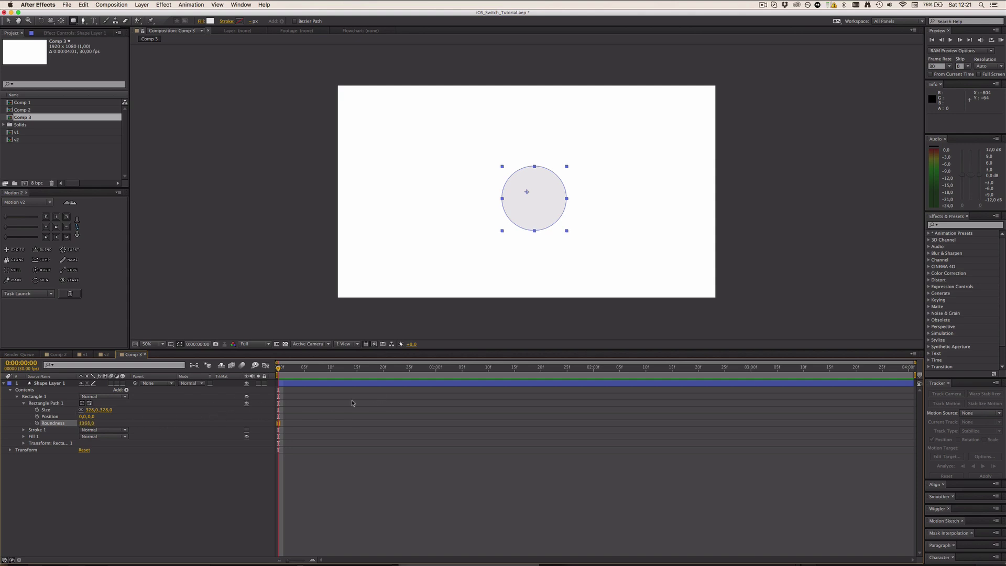
left_click(114, 452)
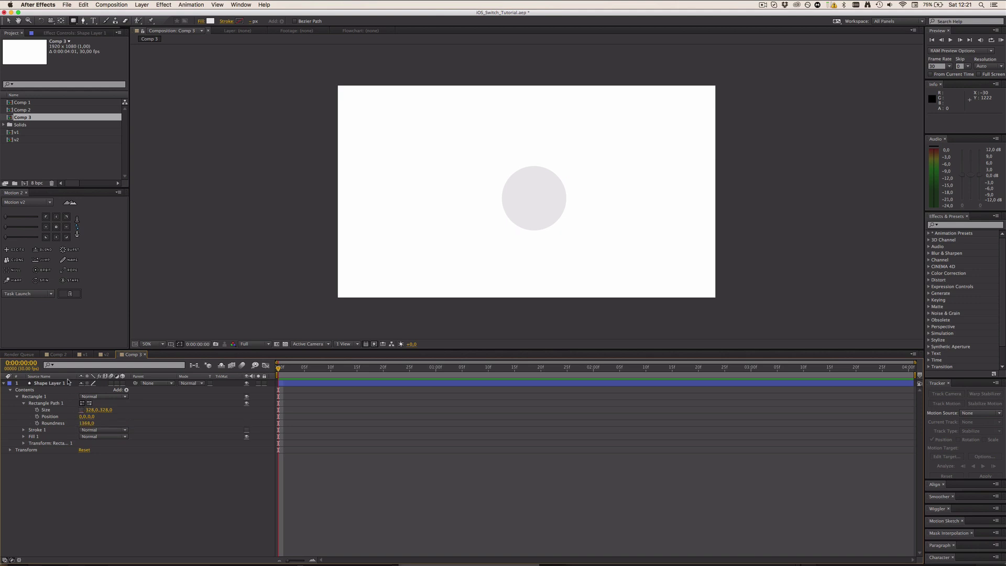
Step: Centre the shape layer's anchor point on the circle and align the layer horizontally and vertically to the composition's centre
left_click(69, 383)
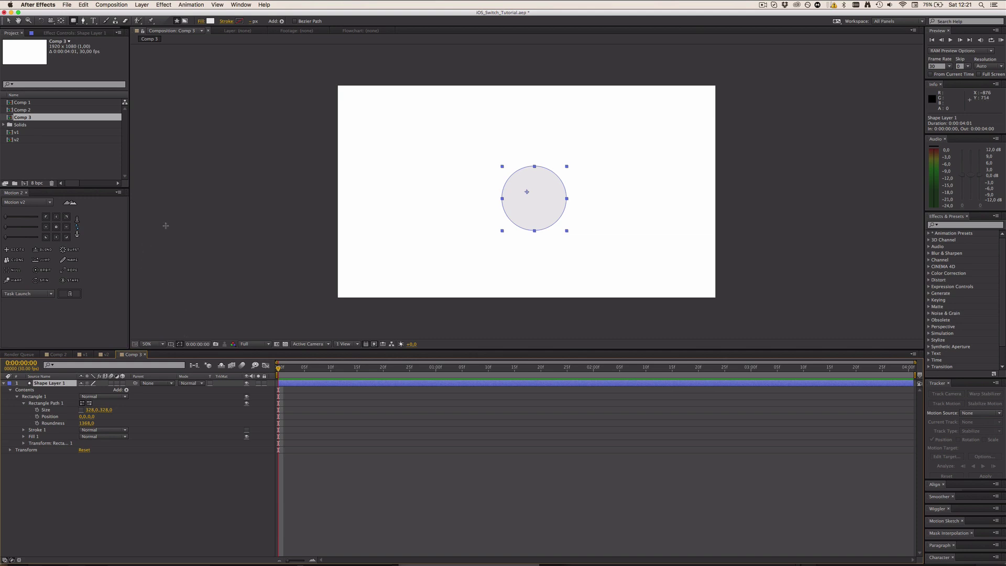
left_click(56, 227)
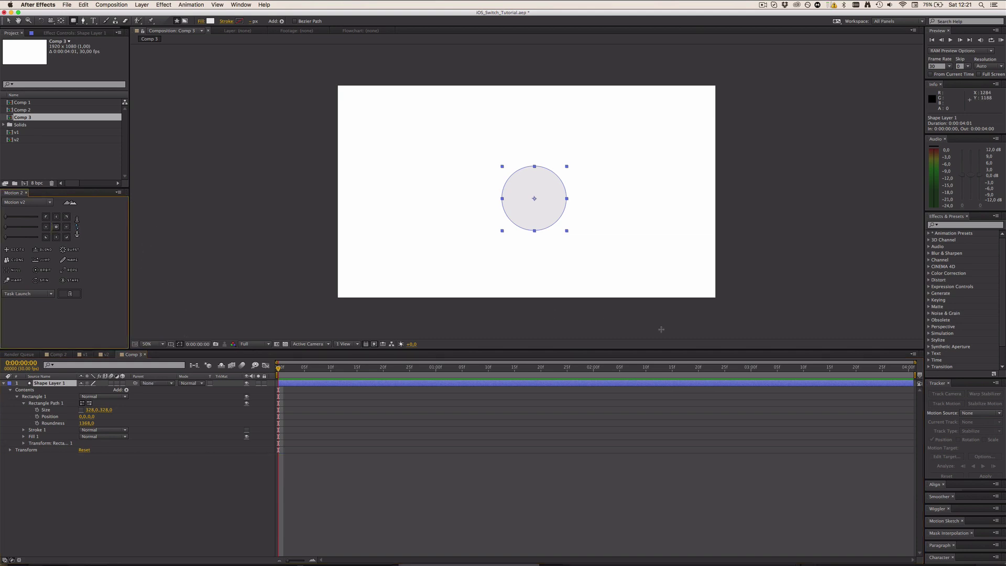
left_click(934, 486)
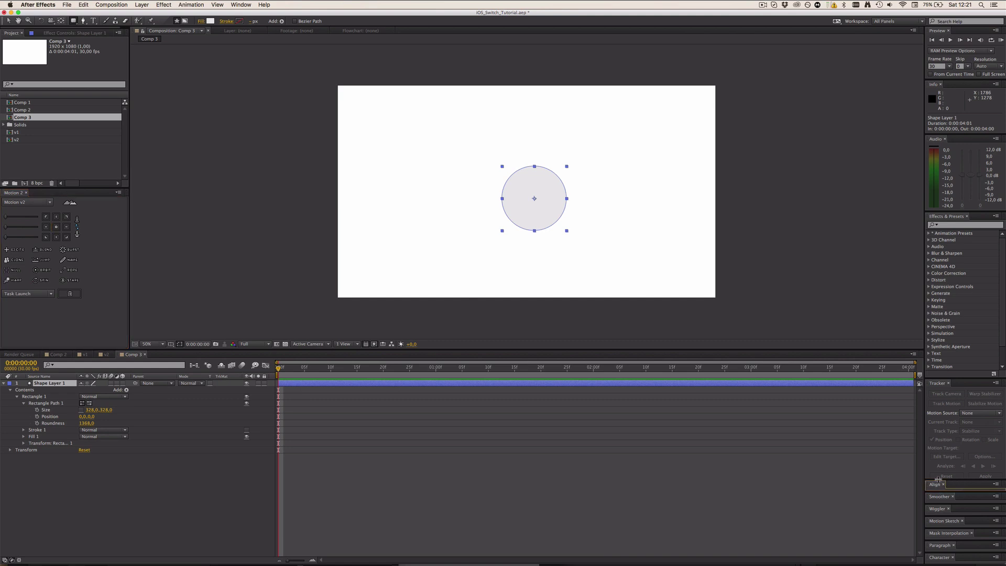
left_click_drag(938, 479, 938, 429)
left_click(946, 452)
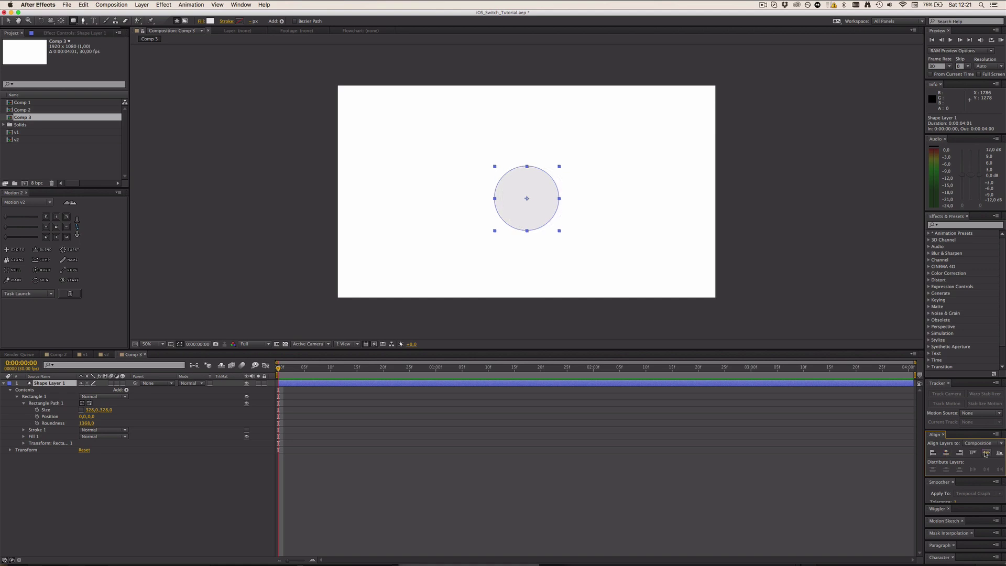
left_click(986, 452)
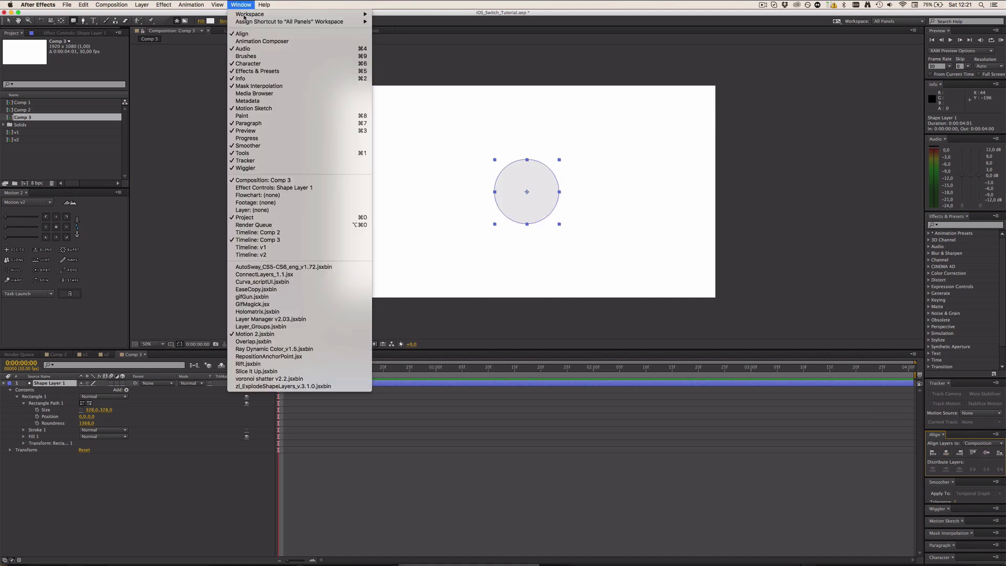
left_click(241, 5)
left_click(247, 35)
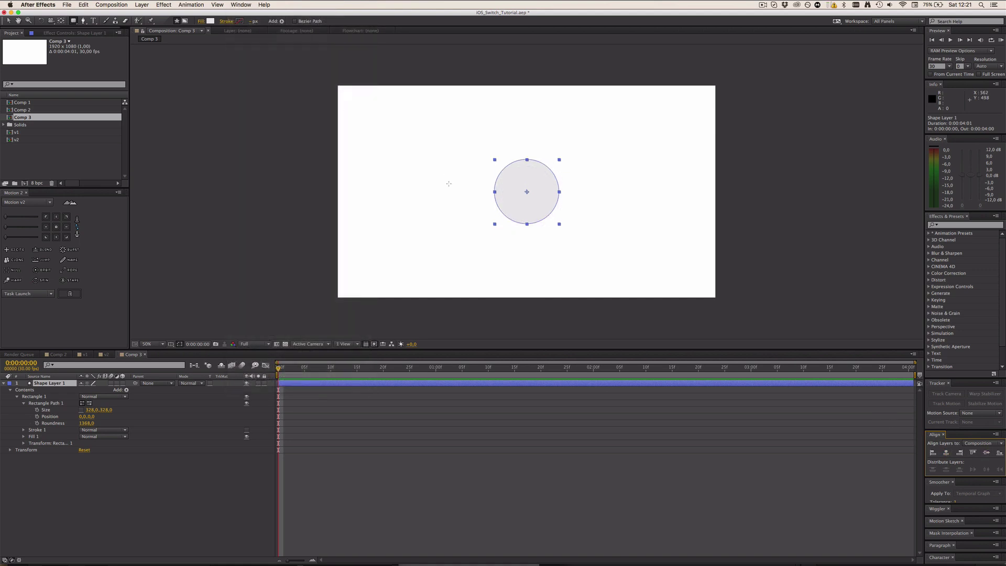
Step: Try stretching the circle horizontally to 331% with the layer's Scale property, and undo the change
key("slash")
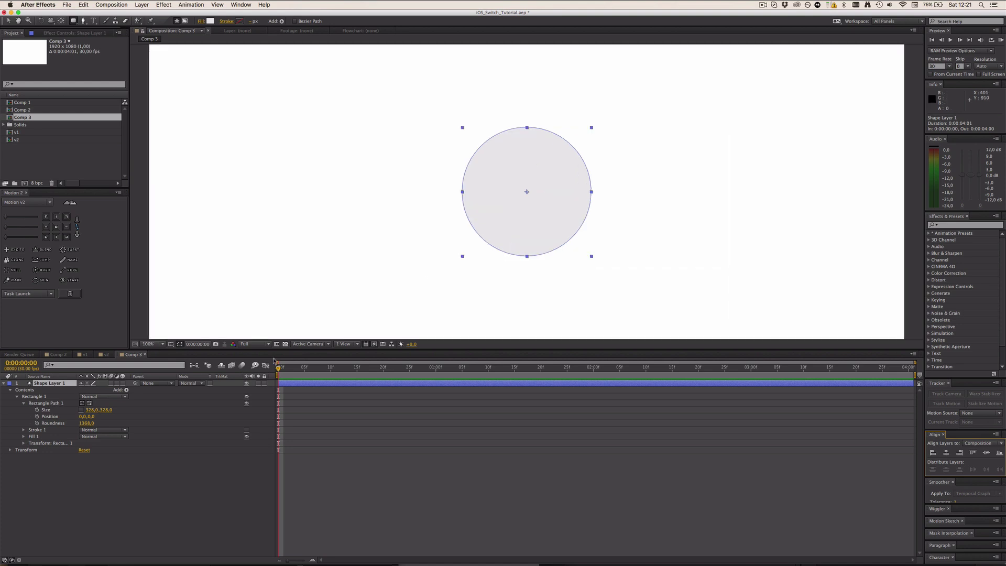
left_click(56, 385)
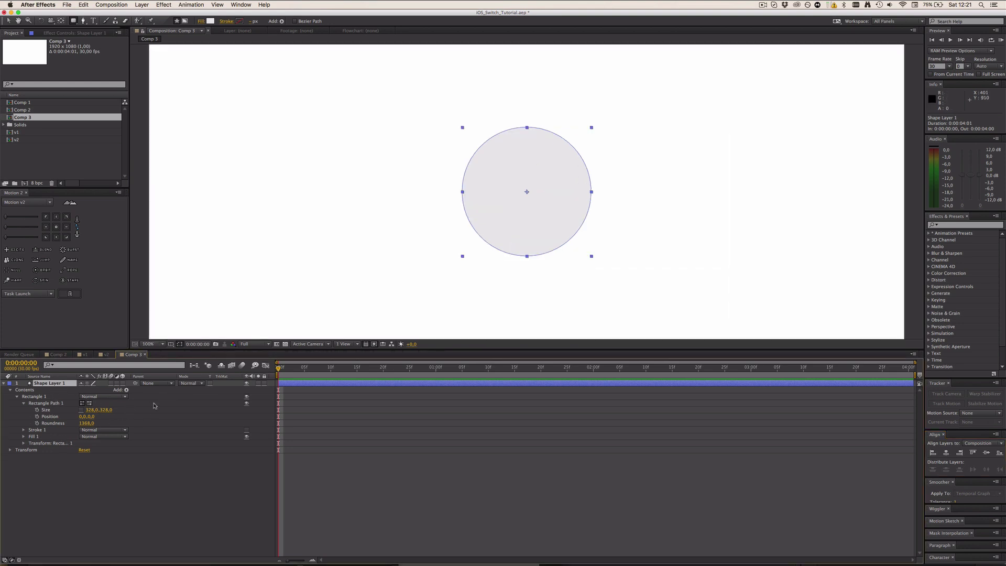
key("s")
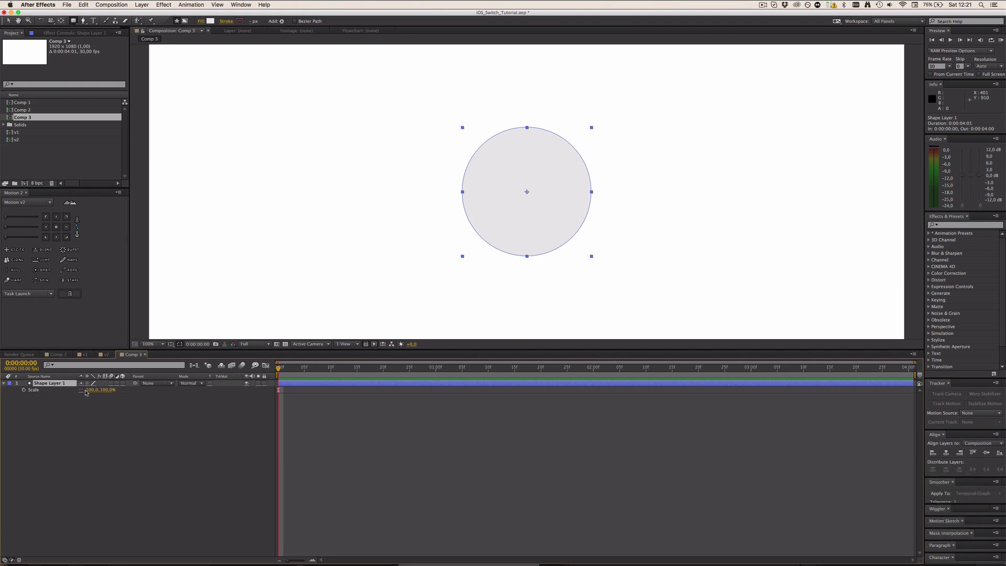
left_click_drag(86, 391, 189, 388)
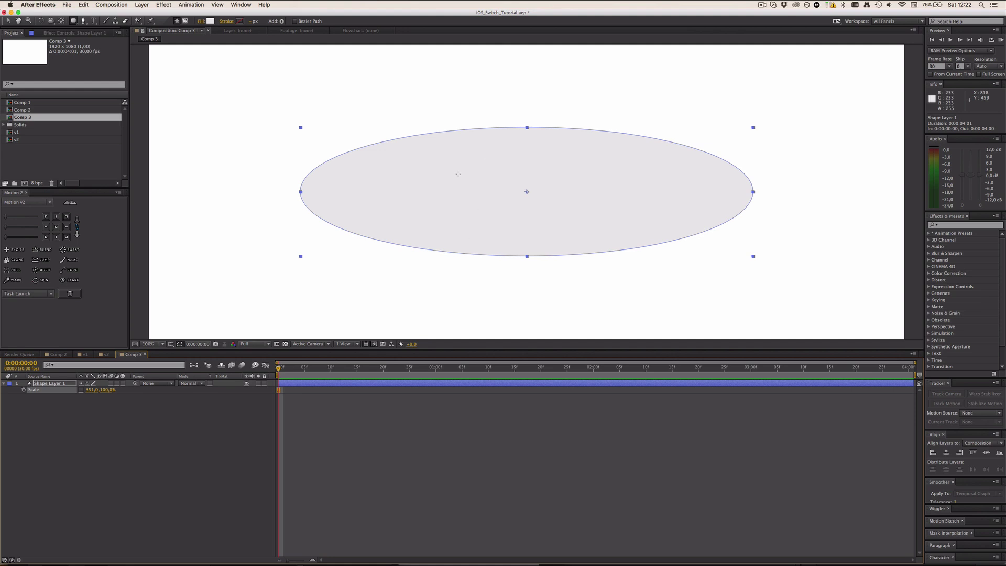
key("super+z")
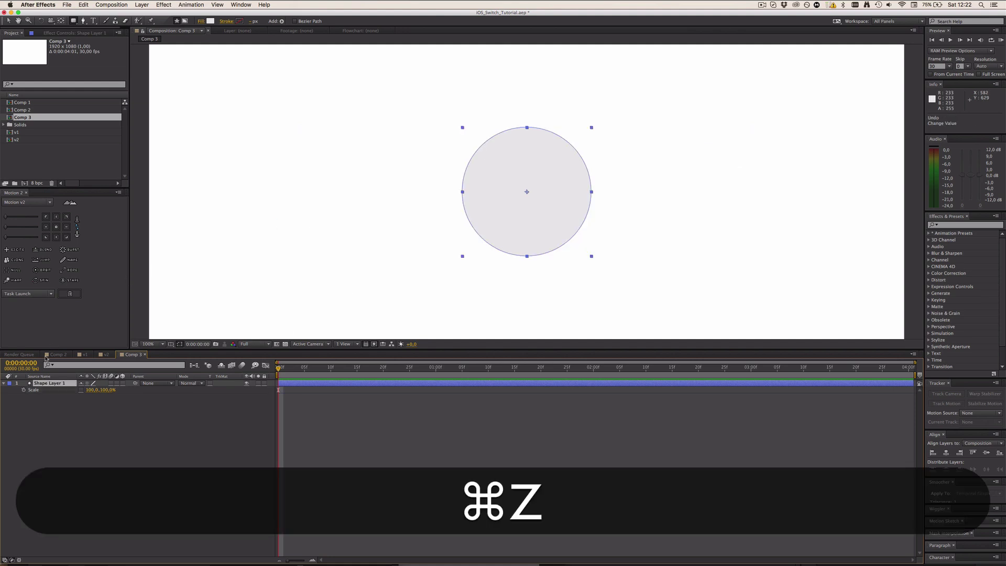
Step: Try widening the circle into a pill shape by setting the rectangle path's Size width to 716, and undo it
left_click(39, 384)
left_click(4, 384)
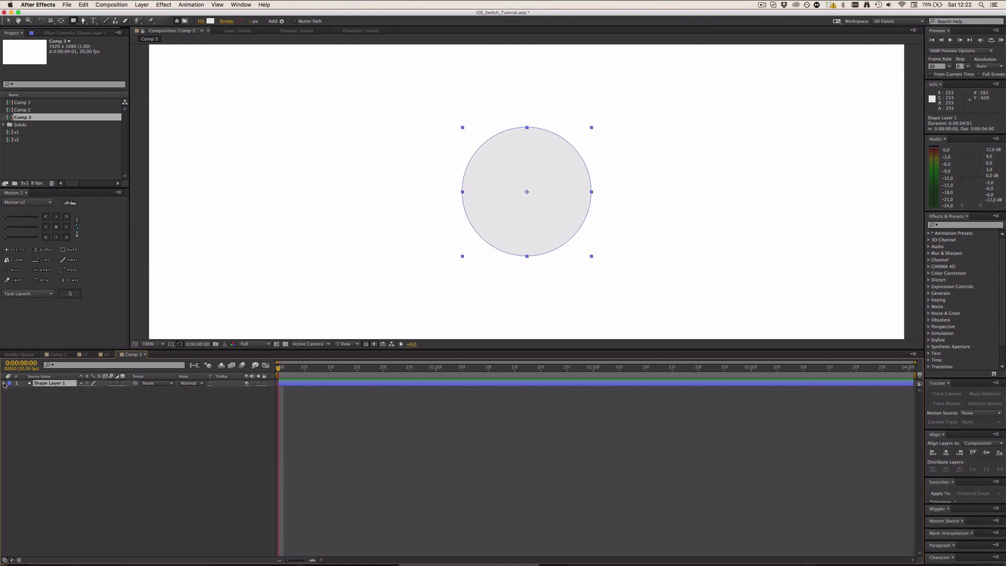
left_click(3, 384)
left_click(17, 397)
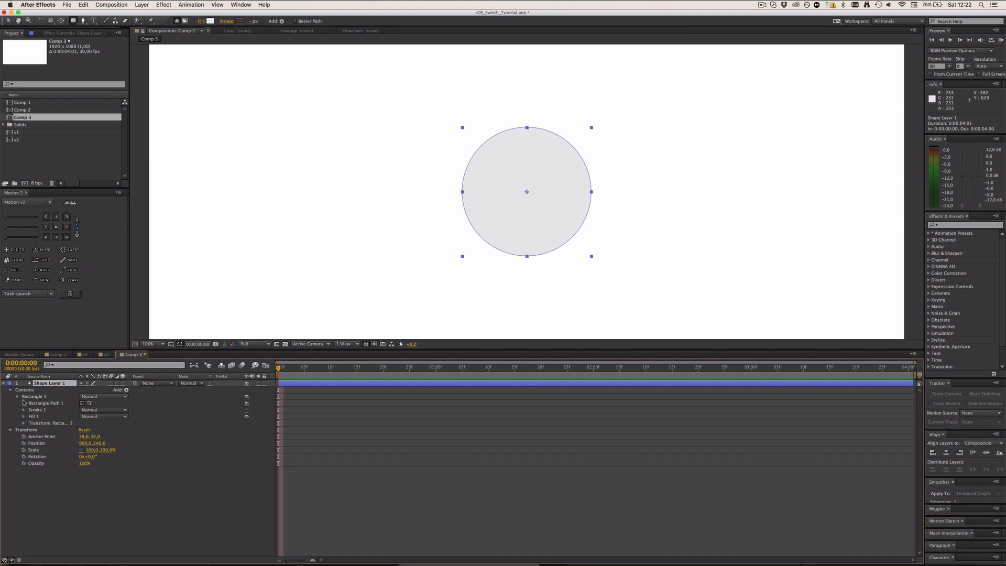
left_click(23, 403)
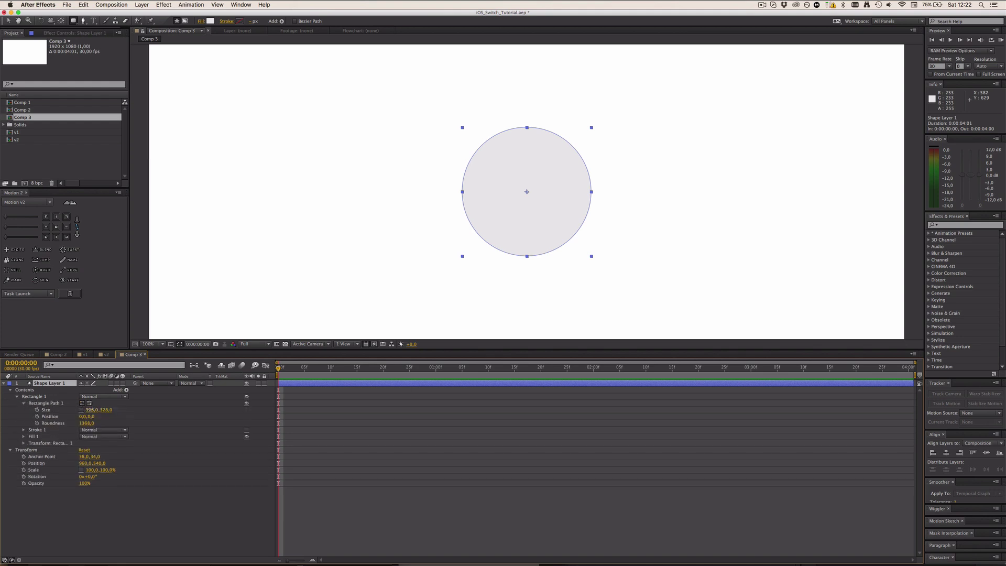
left_click_drag(90, 410, 242, 410)
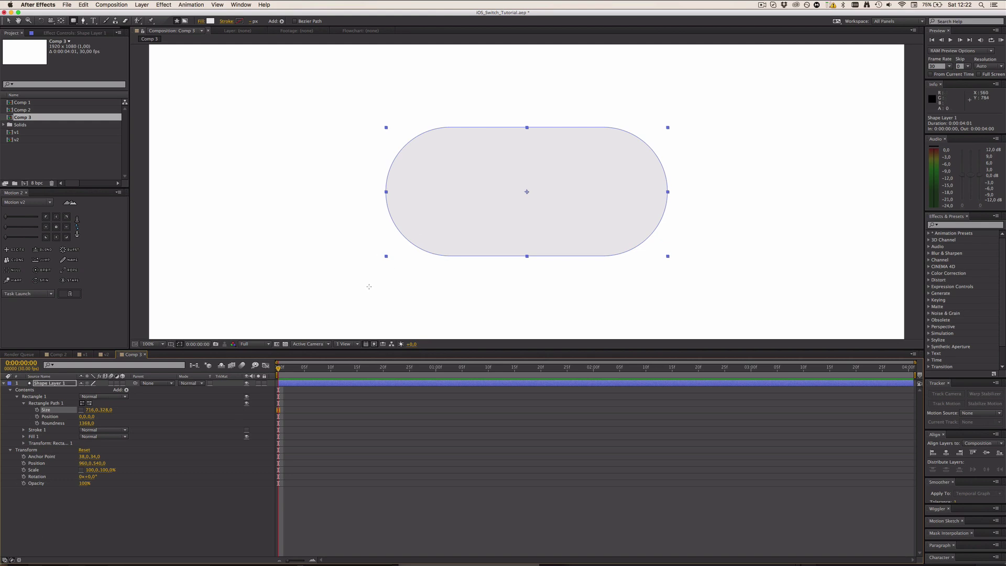
key("alt+super+z")
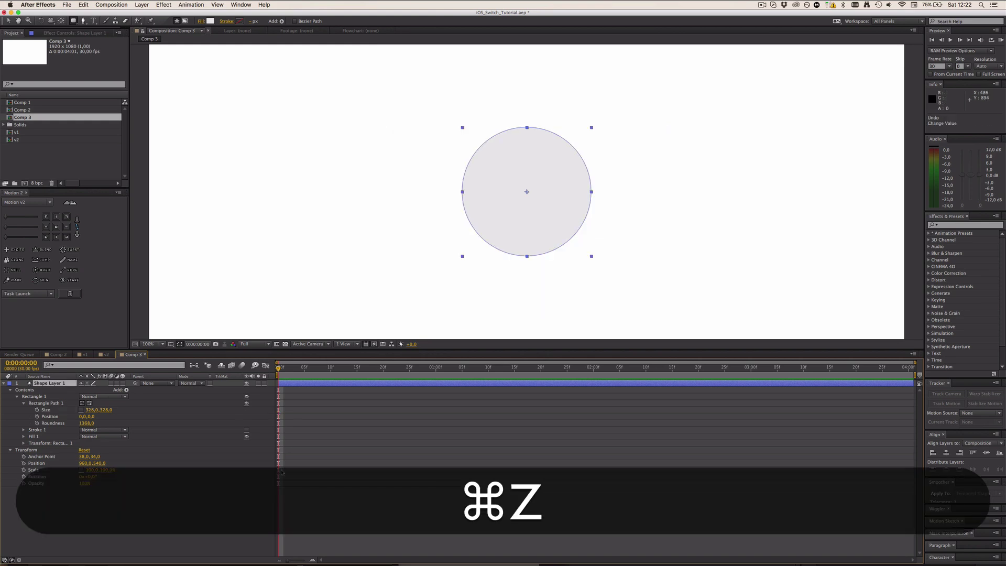
left_click(348, 441)
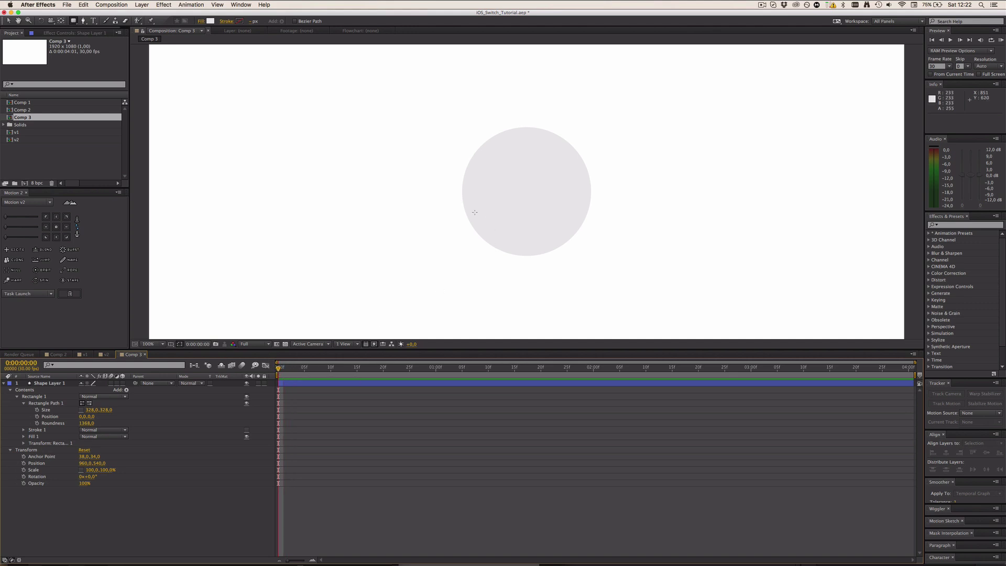
Step: Set the rectangle path's Size to 350 by 350 so the circle has even dimensions
left_click(92, 411)
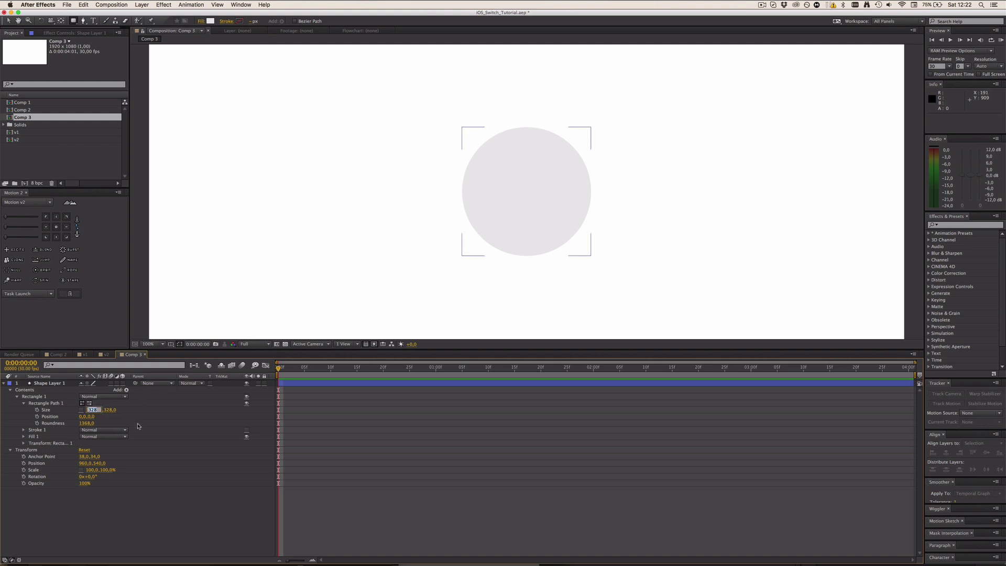
type("350")
key("Tab")
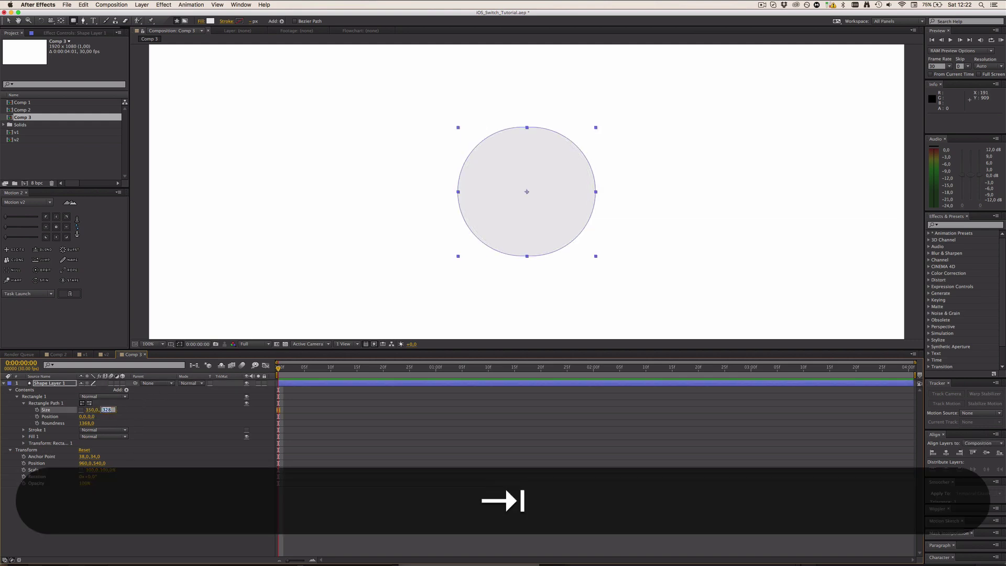
type("350")
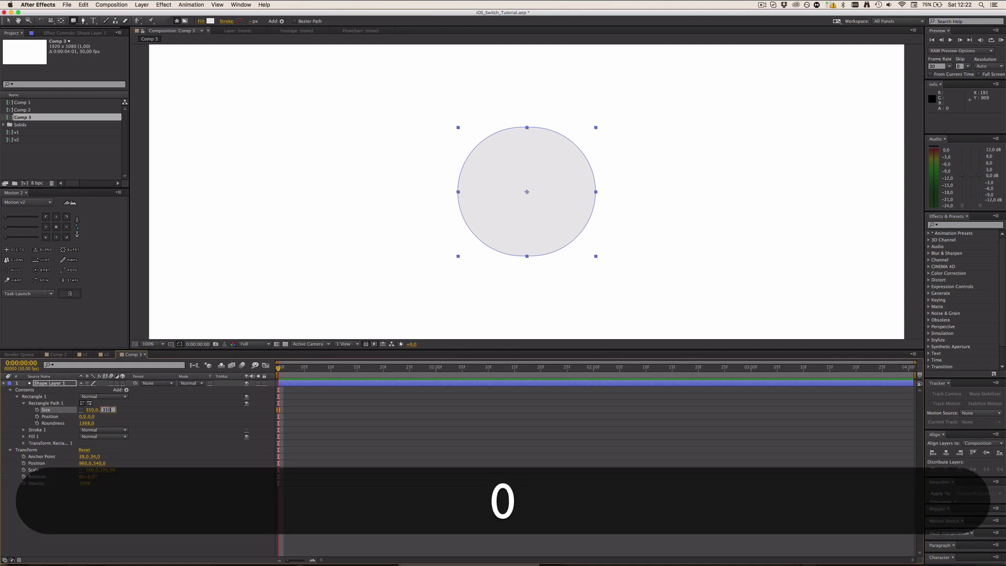
left_click(141, 424)
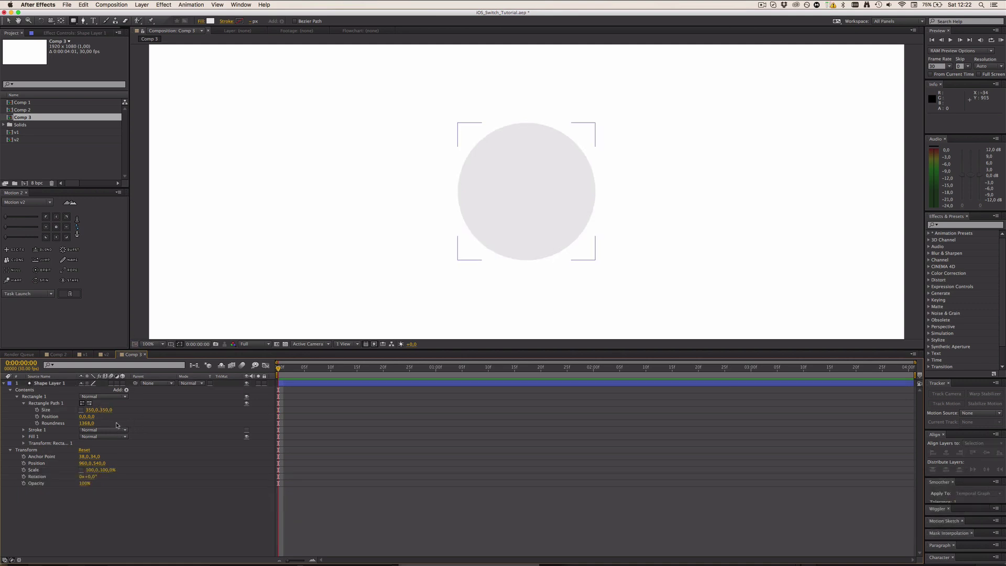
Step: Set the rectangle path's Size width to 700 to stretch the circle into a pill shape
left_click(90, 411)
type("700")
key("Return")
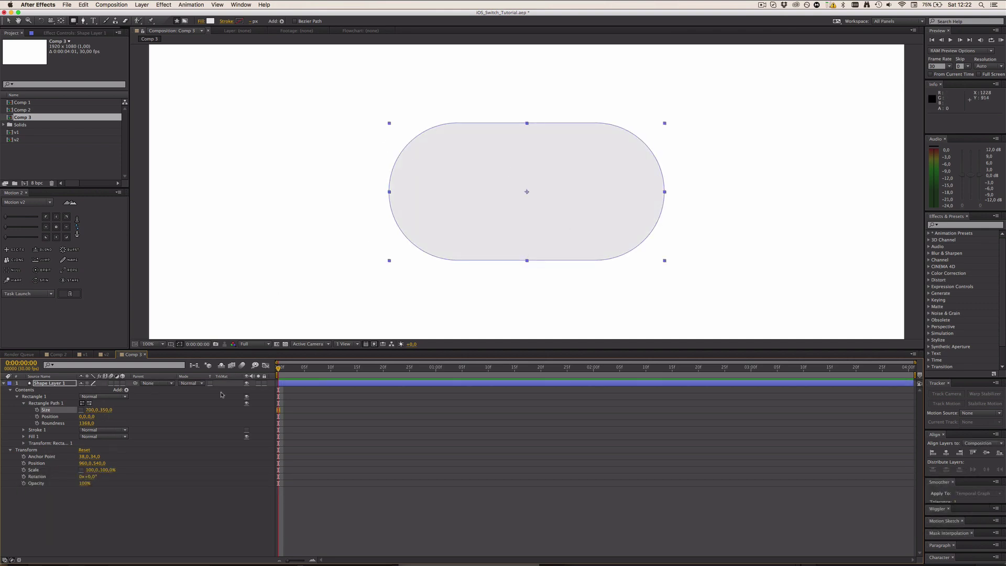
left_click(111, 502)
left_click(63, 384)
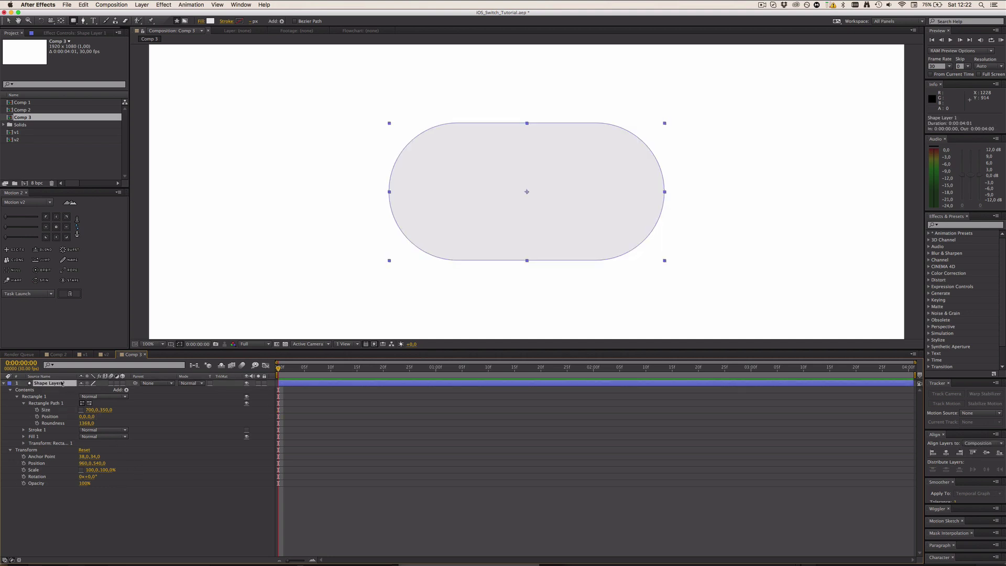
left_click(151, 514)
scroll(508, 261, "down", 1)
scroll(508, 261, "up", 2)
scroll(508, 262, "down", 1)
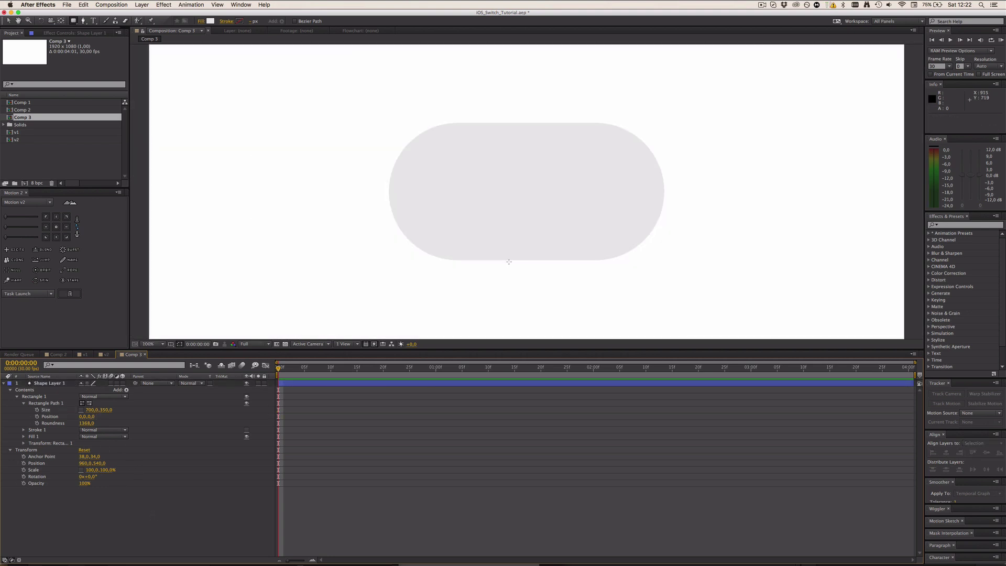
Step: Give the pill's stroke a neutral grey colour
left_click(57, 385)
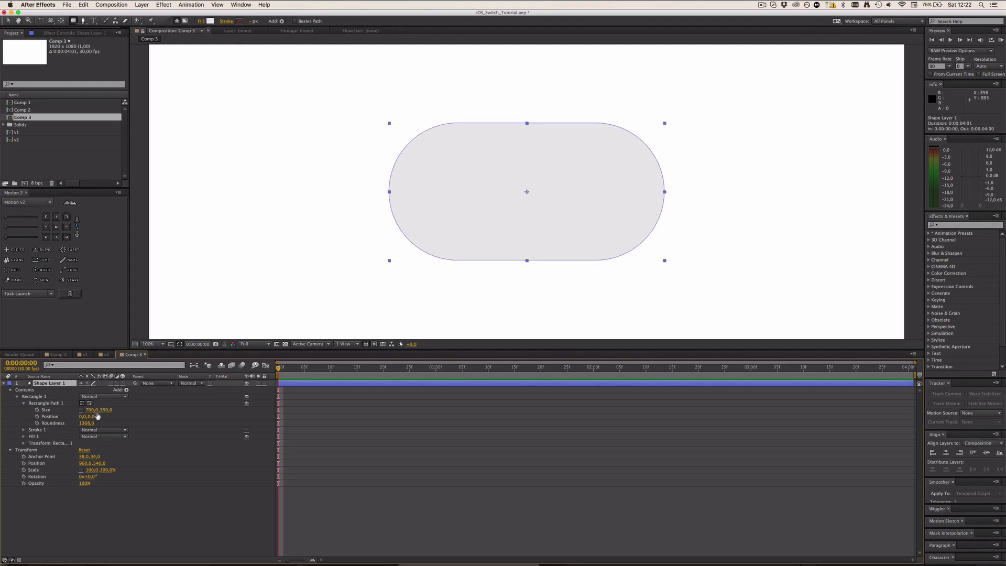
left_click(239, 21)
type("C4C4C4")
key("Tab")
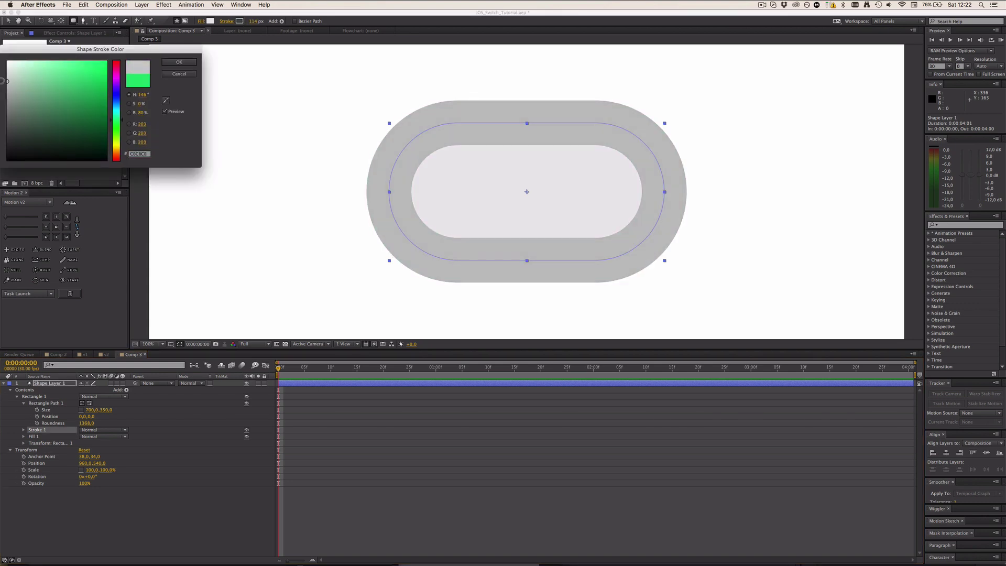
left_click(179, 61)
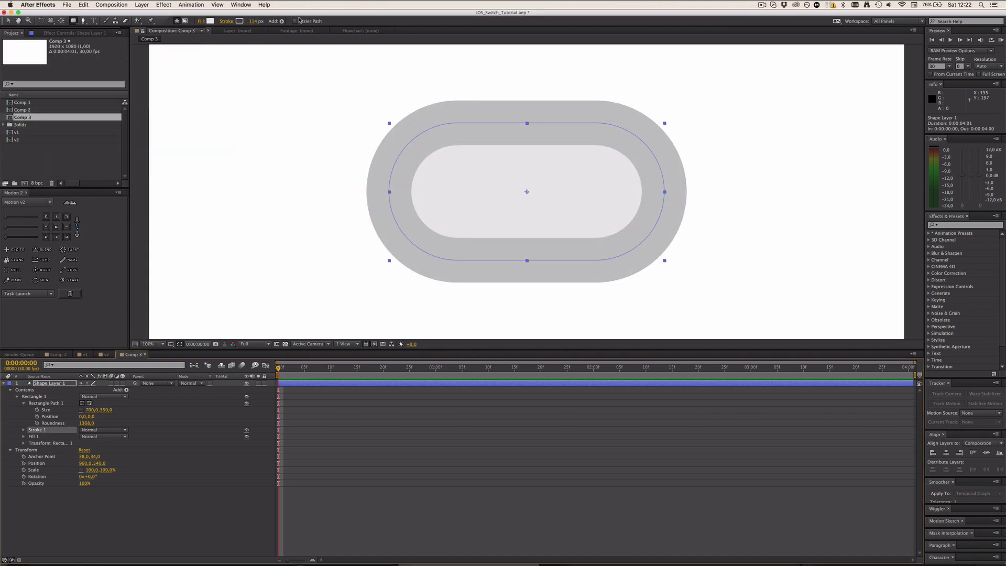
Step: Set the pill's stroke width to 15 px and check the outline against the whole composition
left_click(254, 22)
type("3")
key("Return")
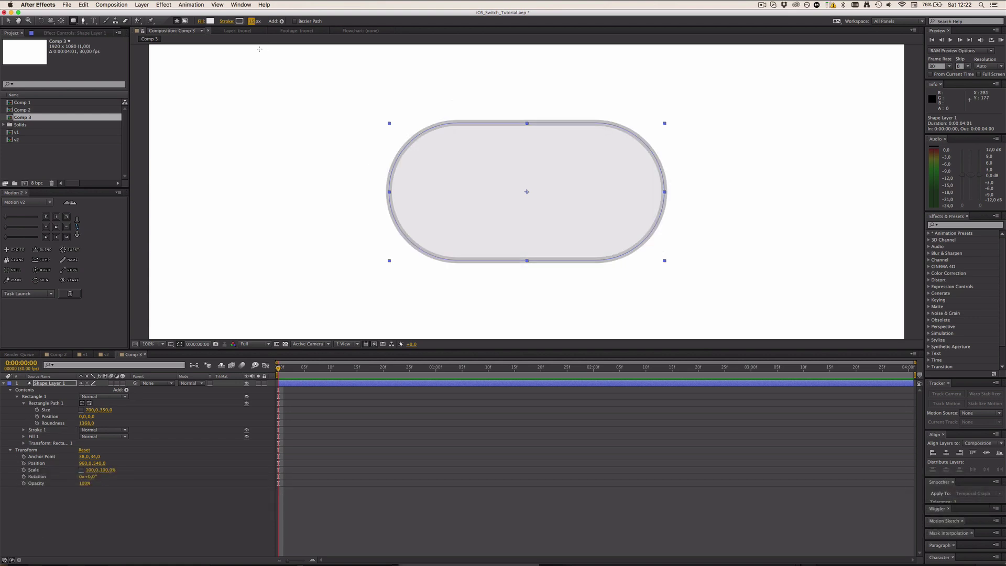
left_click(425, 436)
key("comma")
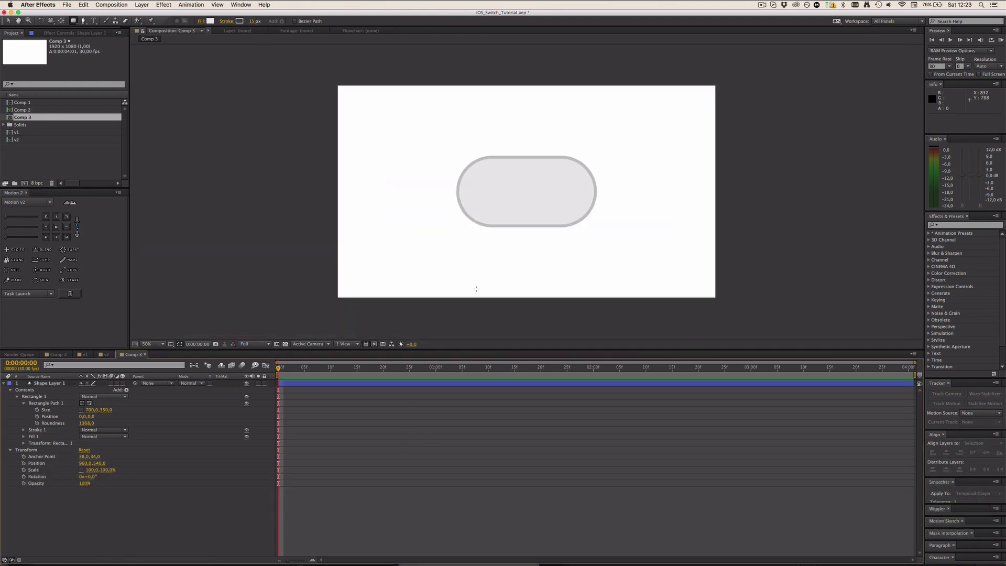
key("period")
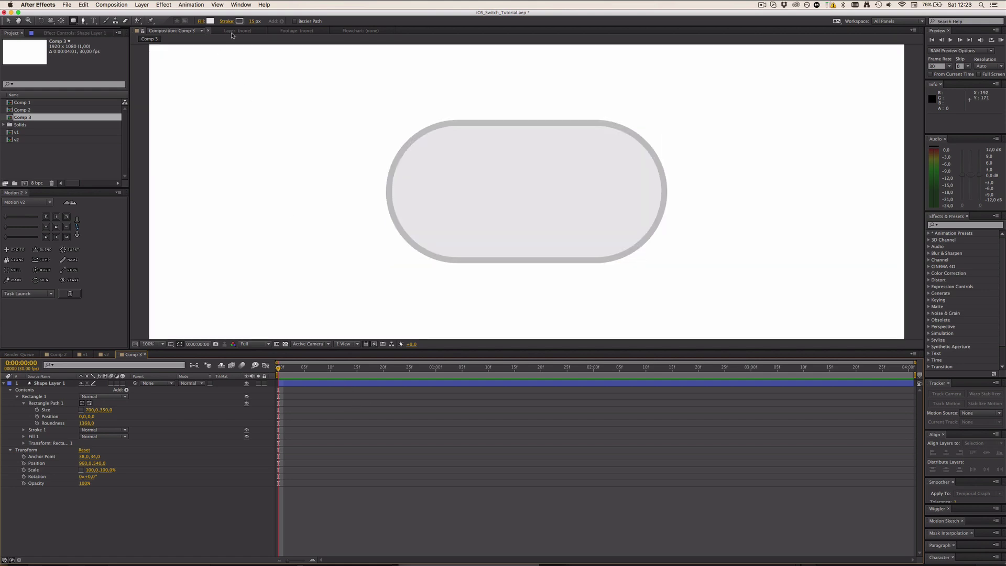
Step: Lighten the pill's stroke colour to D3D3D3 and save the project
left_click(353, 385)
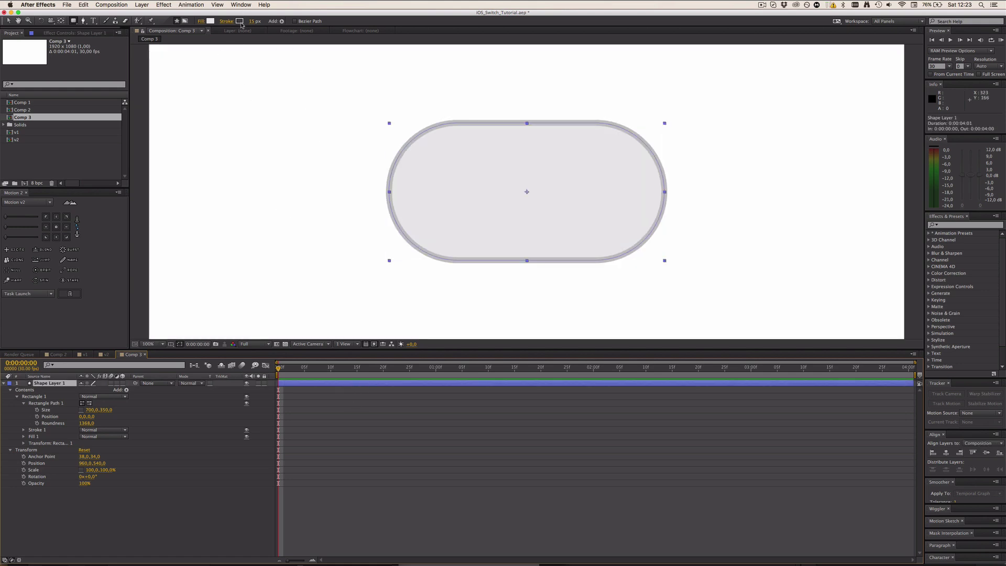
left_click(240, 21)
left_click(5, 78)
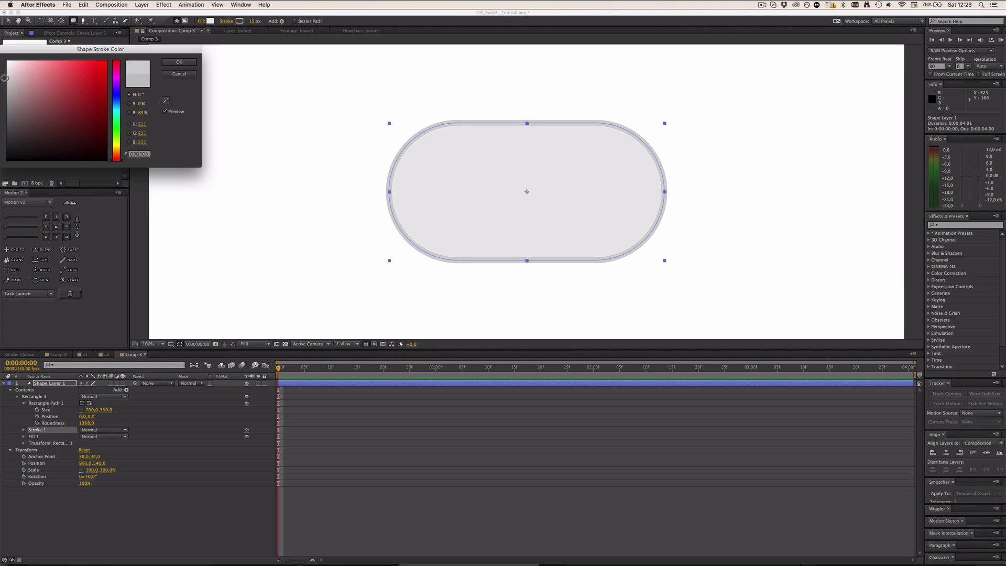
left_click(178, 62)
left_click(428, 424)
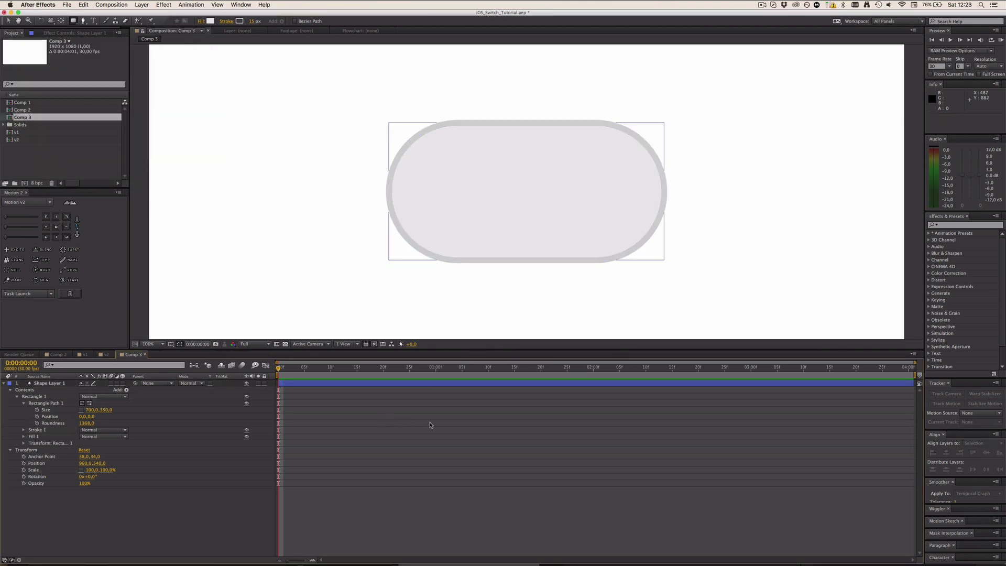
key("super+s")
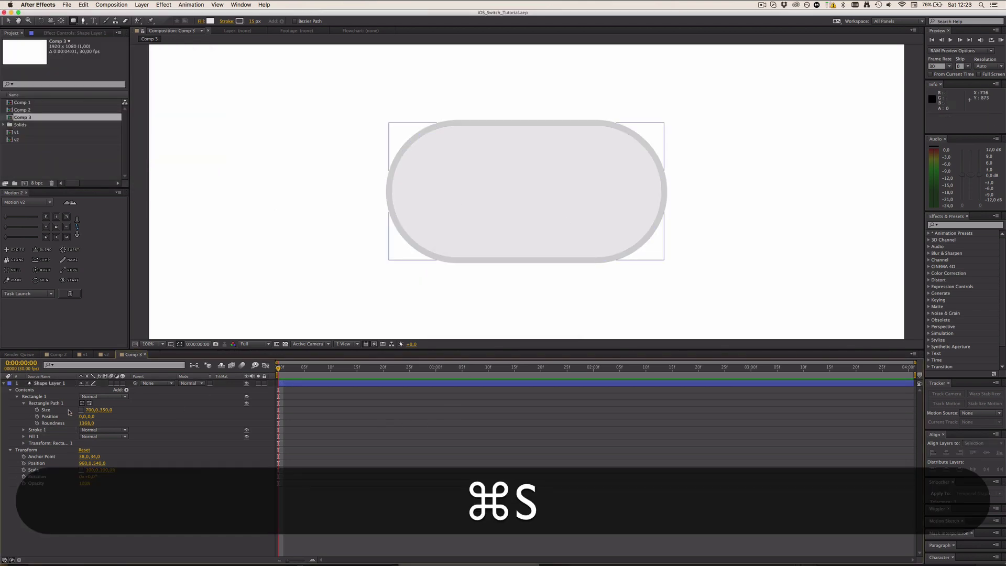
Step: Duplicate the pill's shape layer and reveal the copy's rectangle path properties, collapsing the original layer
left_click(57, 383)
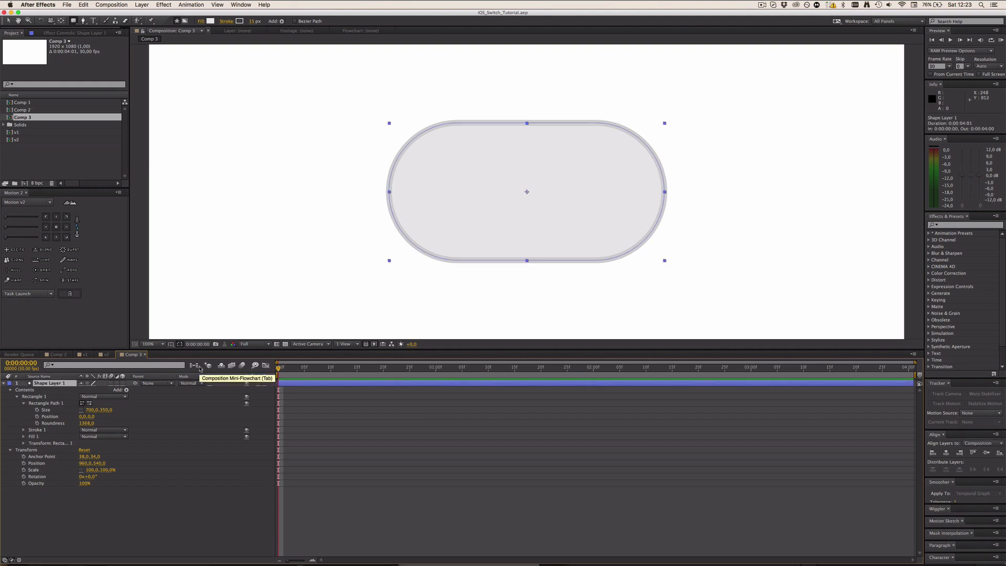
key("super+d")
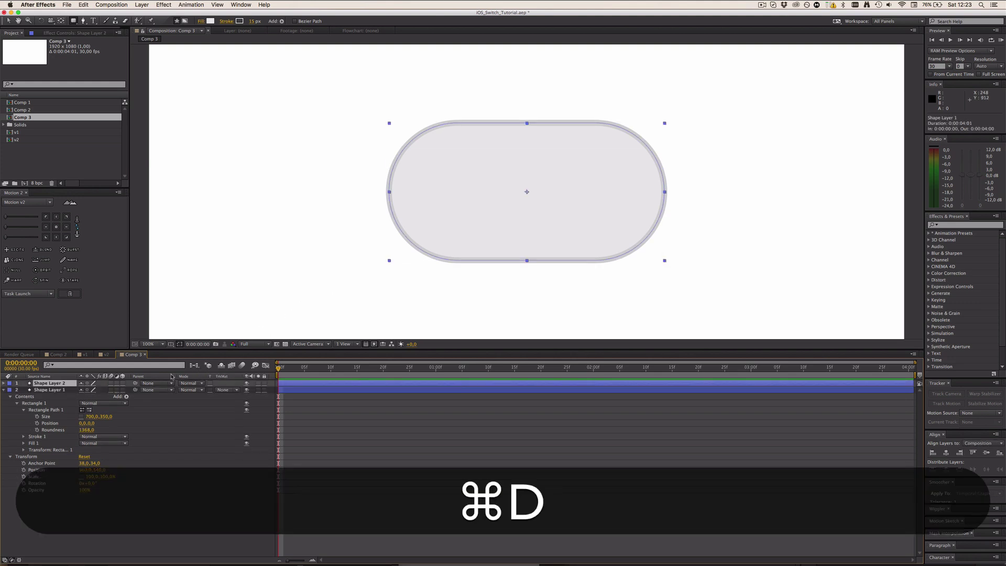
left_click(4, 383)
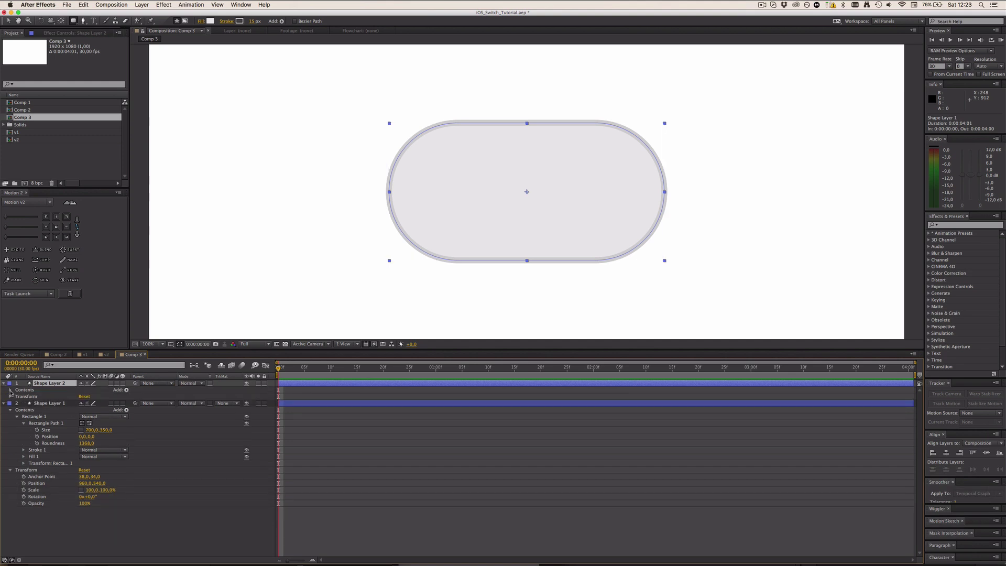
left_click(10, 391)
left_click(5, 410)
left_click(18, 397)
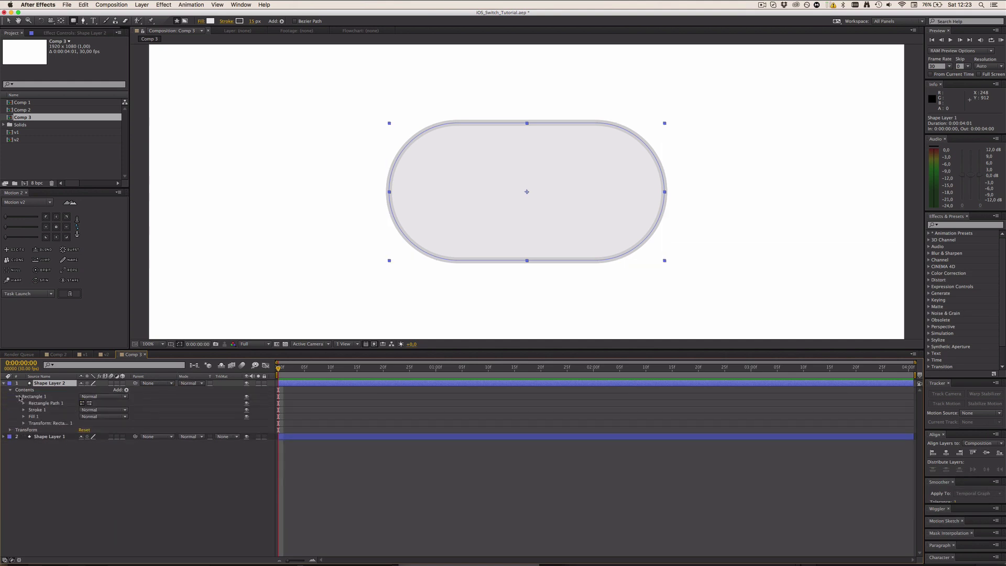
left_click(23, 403)
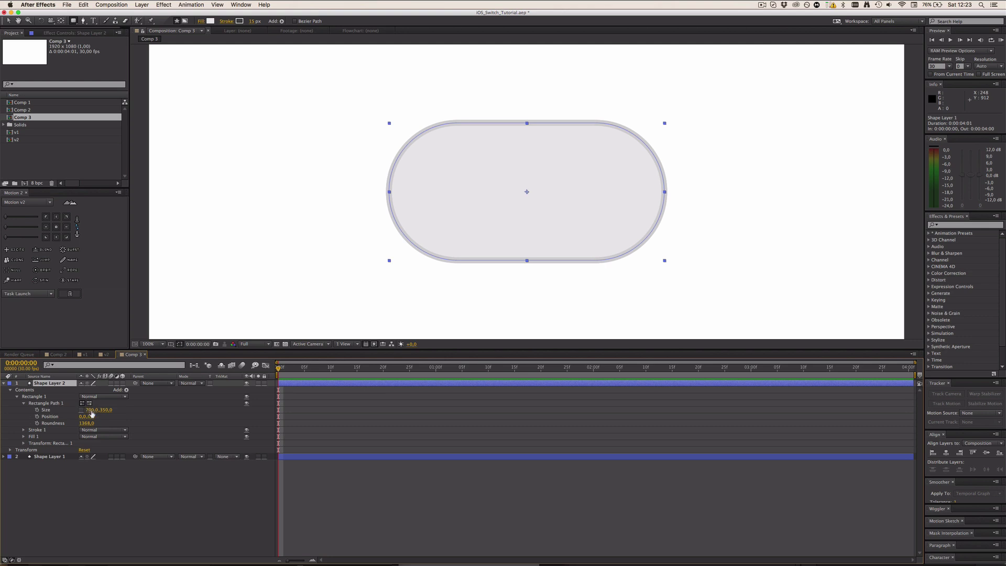
Step: Add Size and Position keyframes to the duplicate's rectangle path and move both to frame 15
left_click(37, 410)
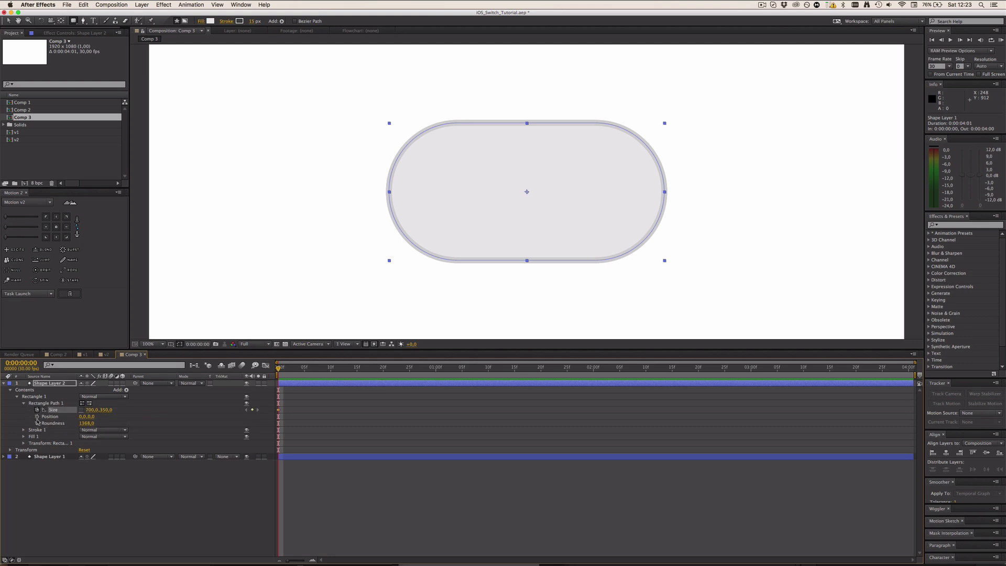
left_click(38, 416)
left_click_drag(293, 404, 357, 409)
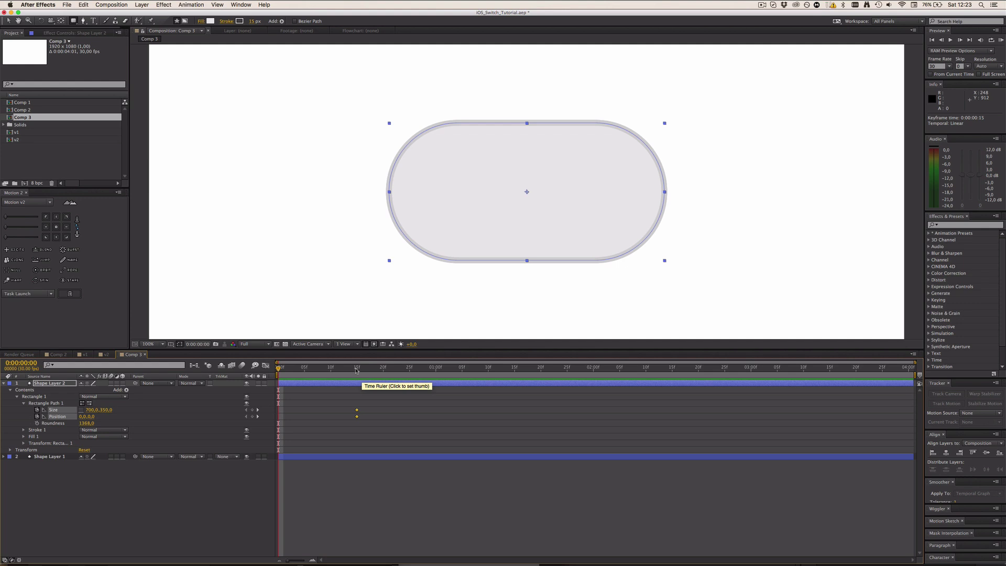
Step: Set the duplicate's rectangle path Size width to 350 at frame 0 to start as a circle
left_click(173, 417)
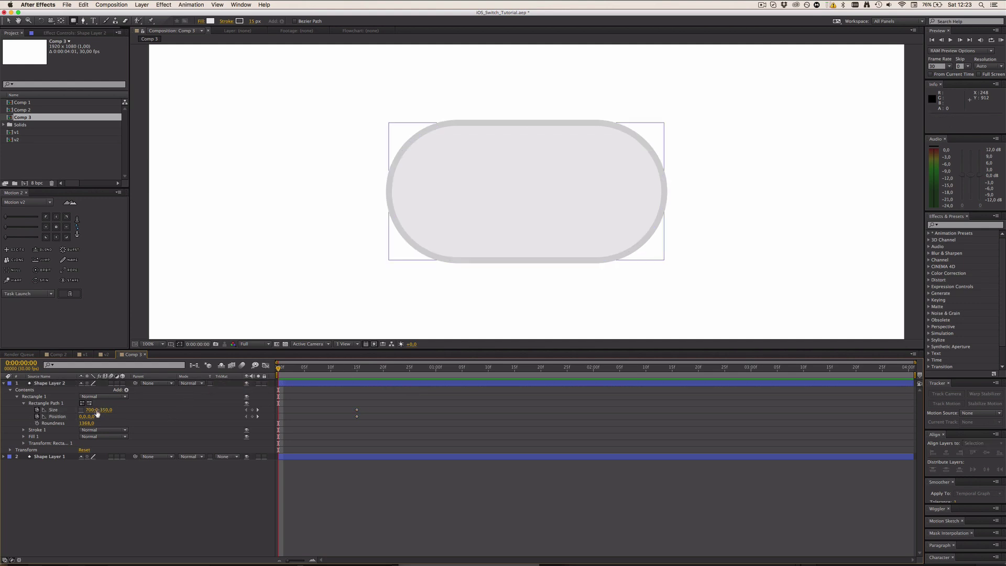
left_click(93, 410)
type("350")
key("Return")
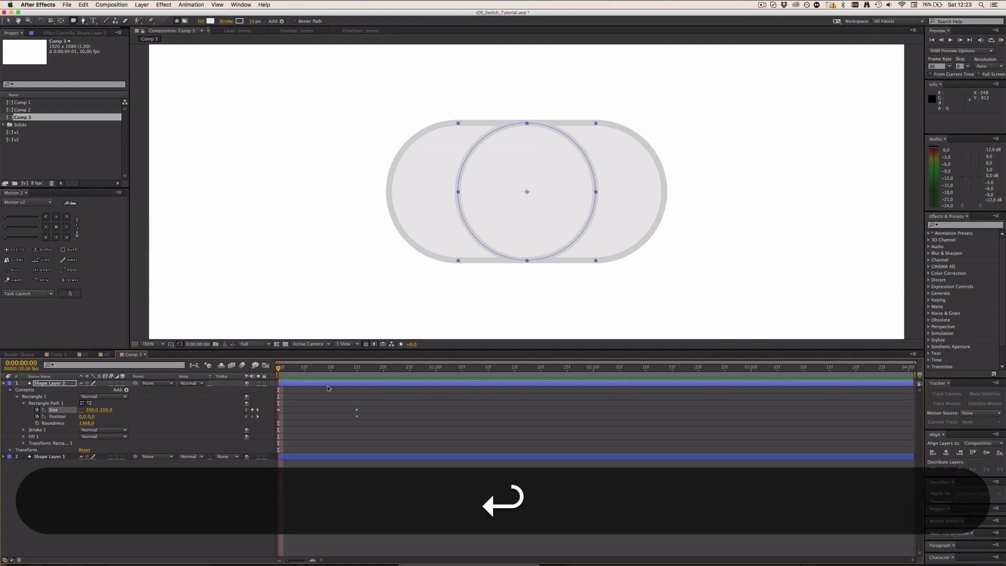
Step: Shift the duplicate's rectangle path Position to -173, 0 at frame 0, placing the circle at the pill's left end
left_click(55, 423)
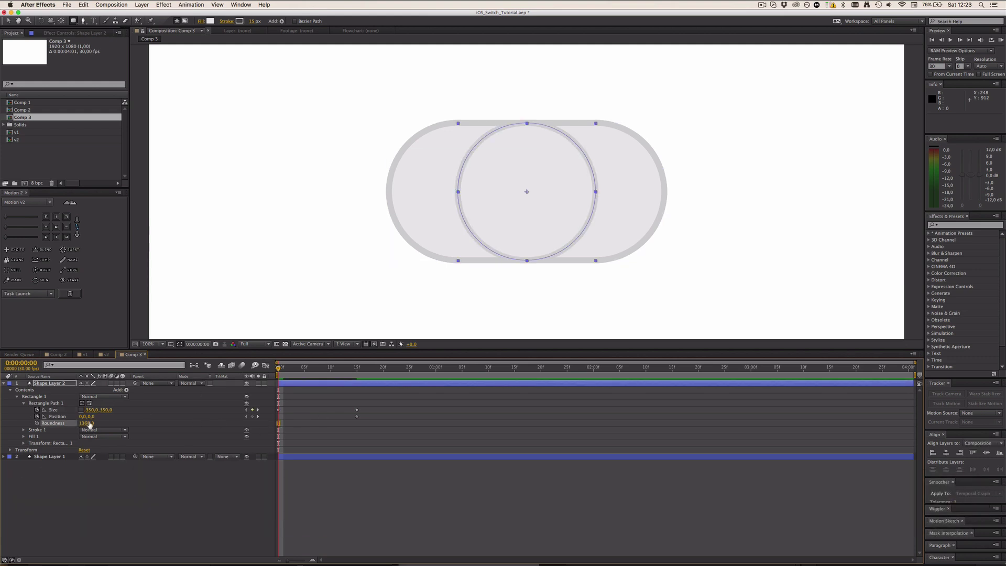
left_click_drag(83, 416, 27, 429)
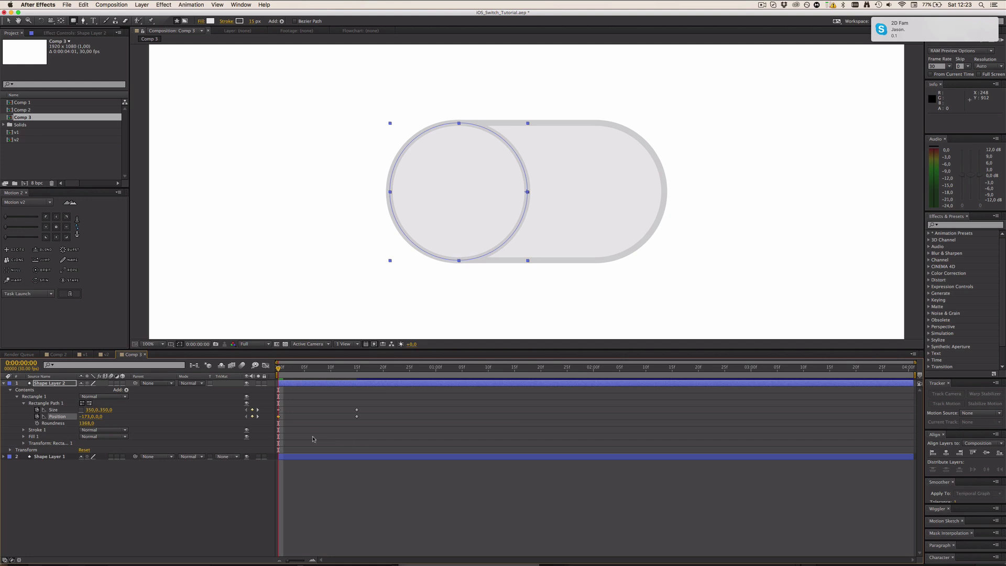
key("super+Tab")
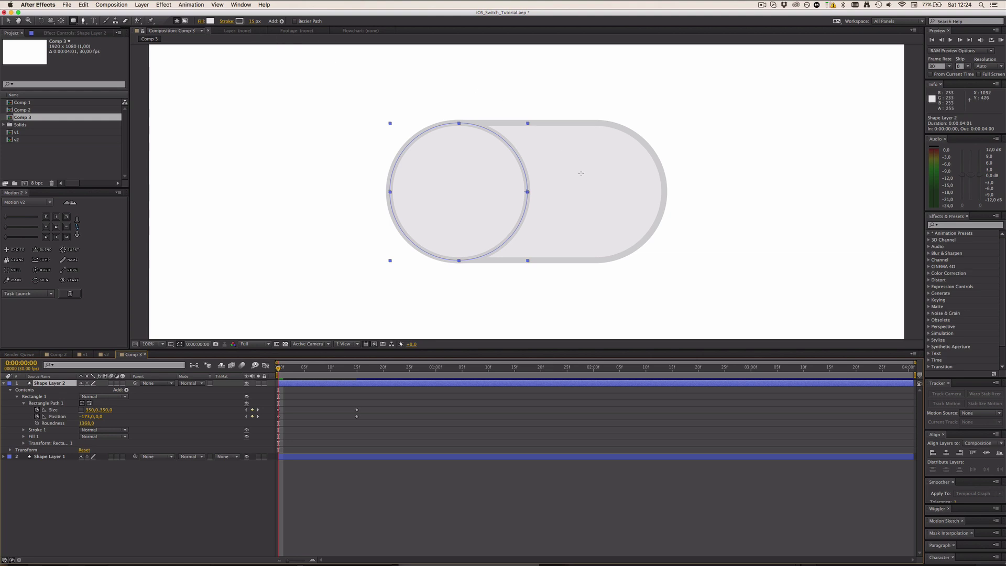
Step: Lighten the circle's fill colour to the near-white F8F8F8
left_click(210, 21)
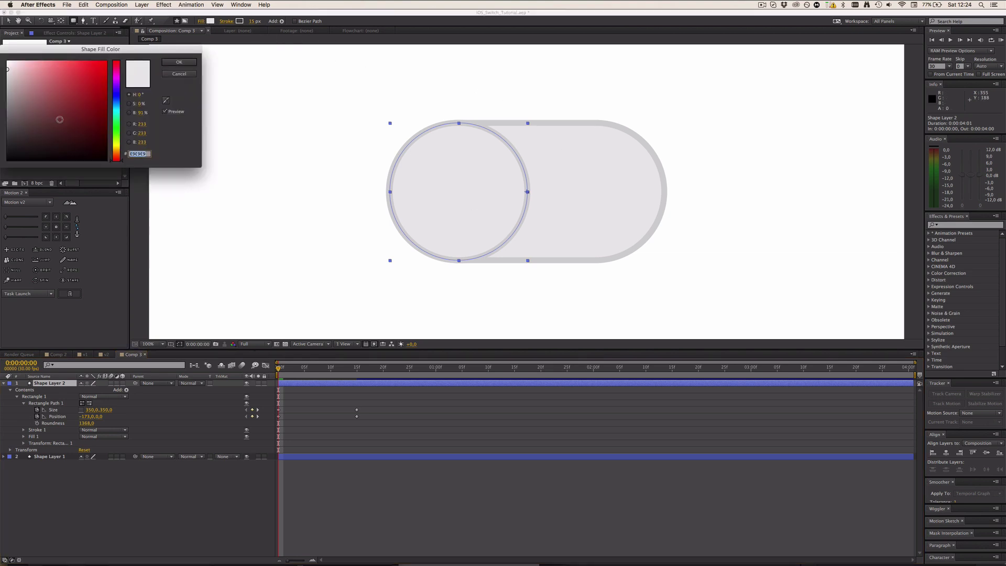
left_click_drag(6, 68, 6, 62)
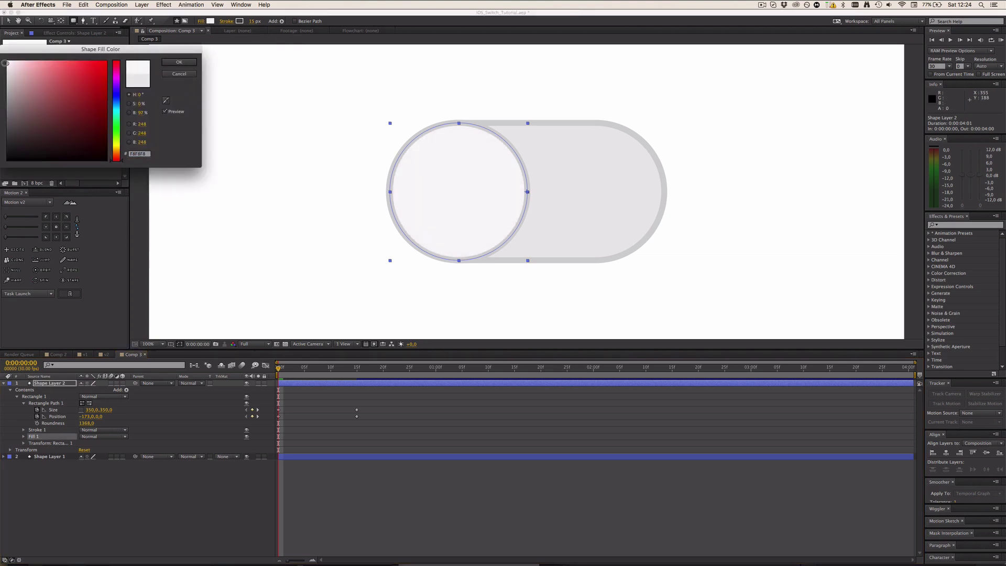
left_click(179, 62)
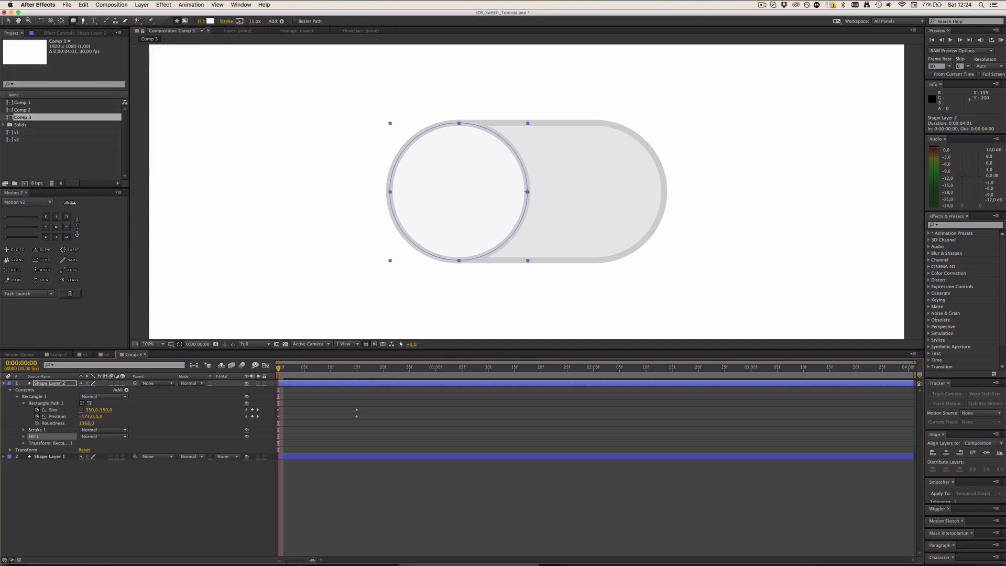
Step: Change the circle's stroke colour to the light grey E5E5E5 and keep its layer selected
left_click(239, 21)
left_click(7, 70)
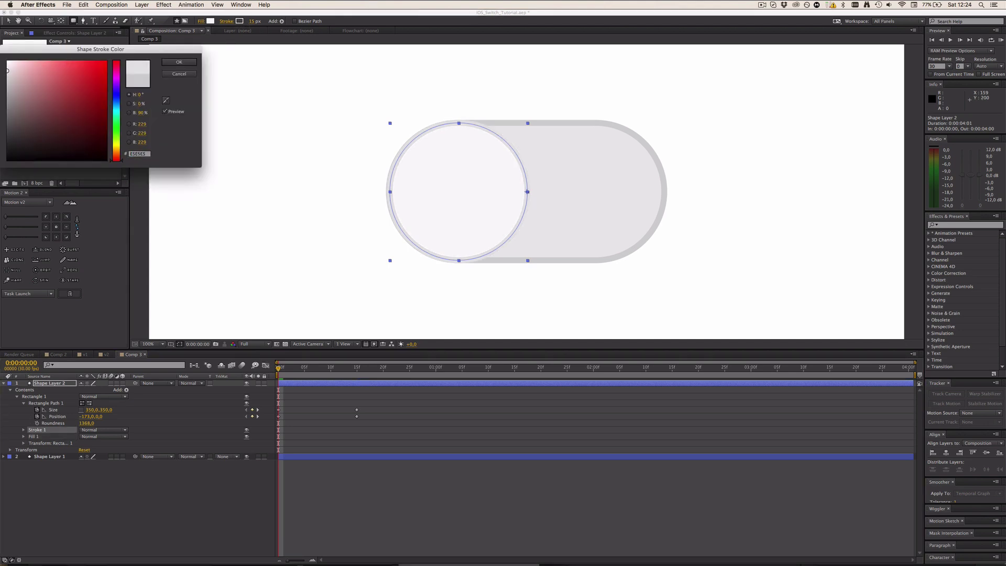
left_click(177, 65)
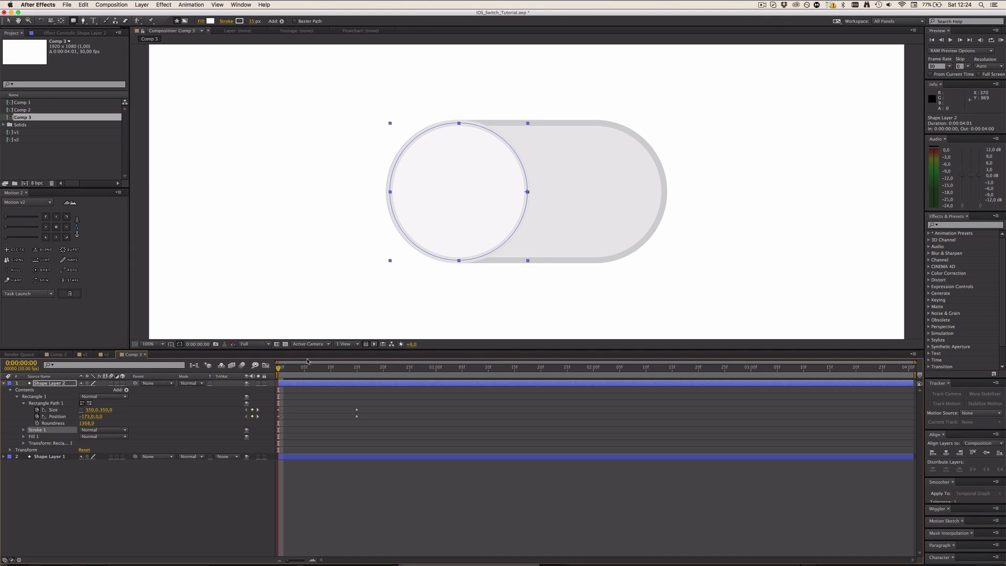
left_click(324, 487)
left_click(313, 384)
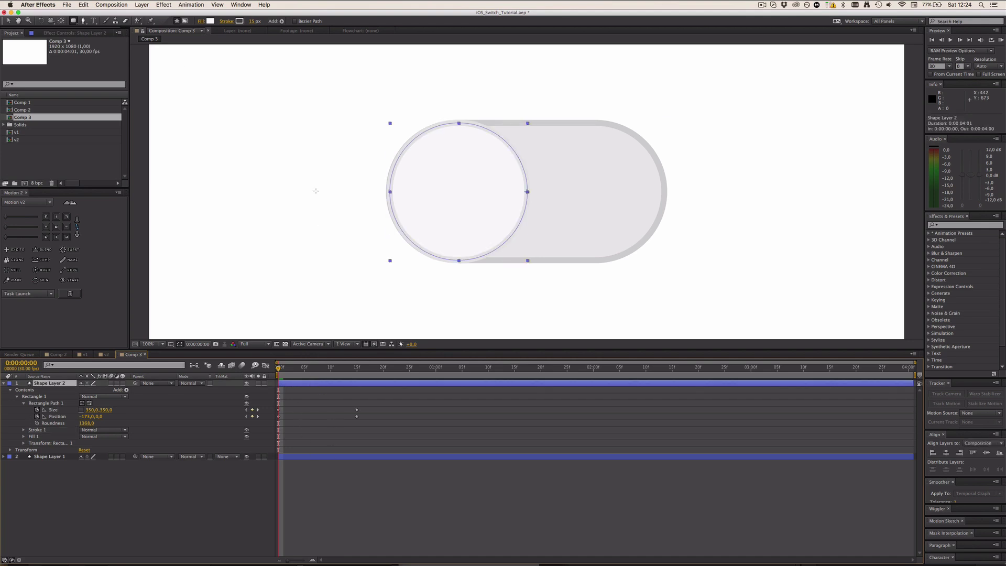
Step: Reduce the knob circle's stroke width to 11 px
left_click(254, 21)
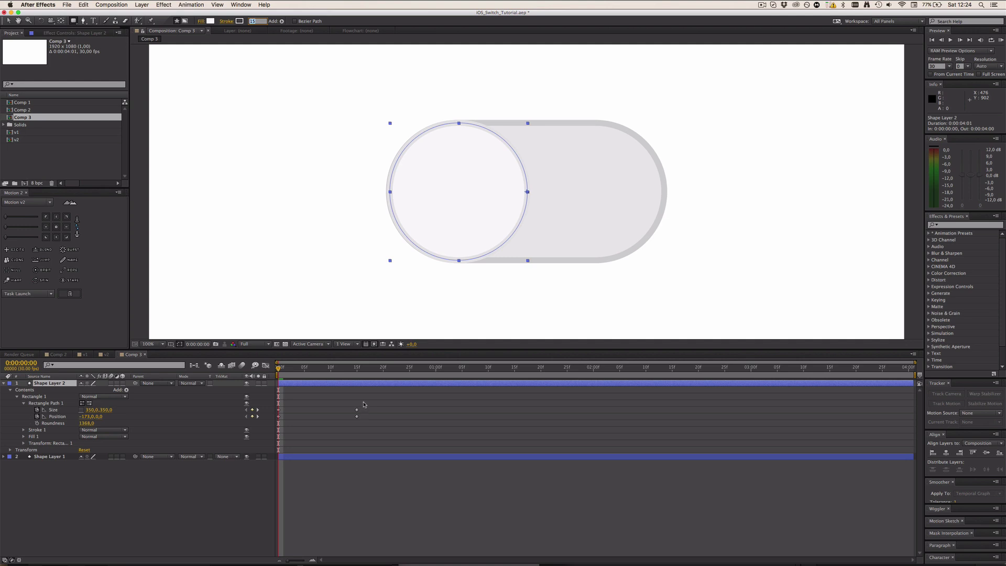
type("1")
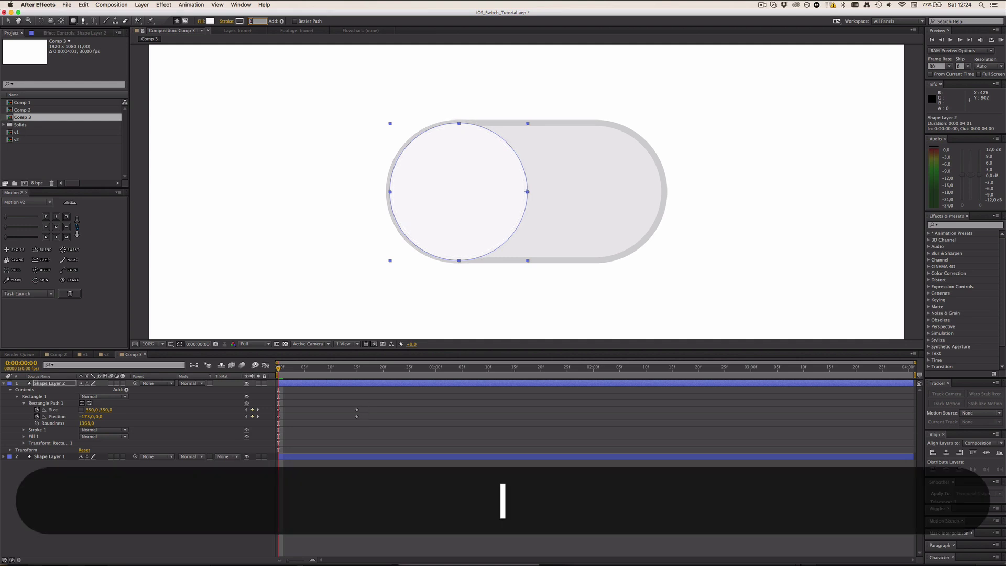
key("Return")
left_click(507, 512)
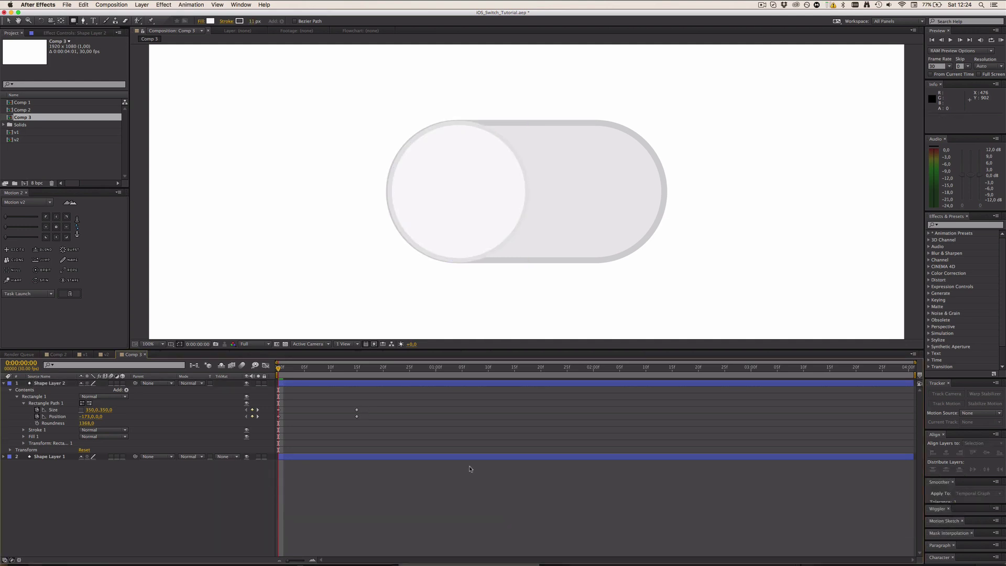
Step: Thin the knob circle's stroke width to 7 px and save the project
left_click(317, 382)
left_click(253, 22)
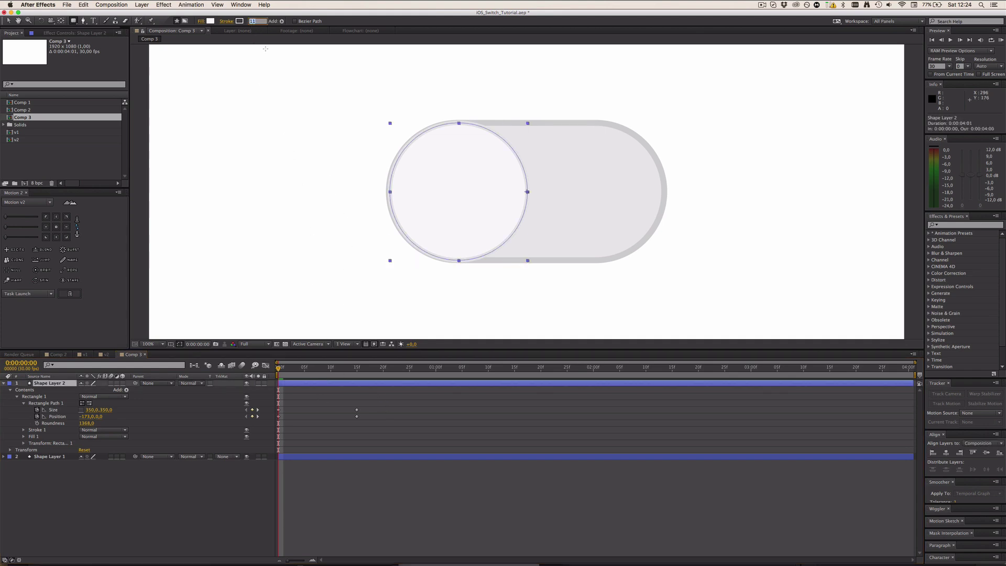
type("7")
left_click(389, 529)
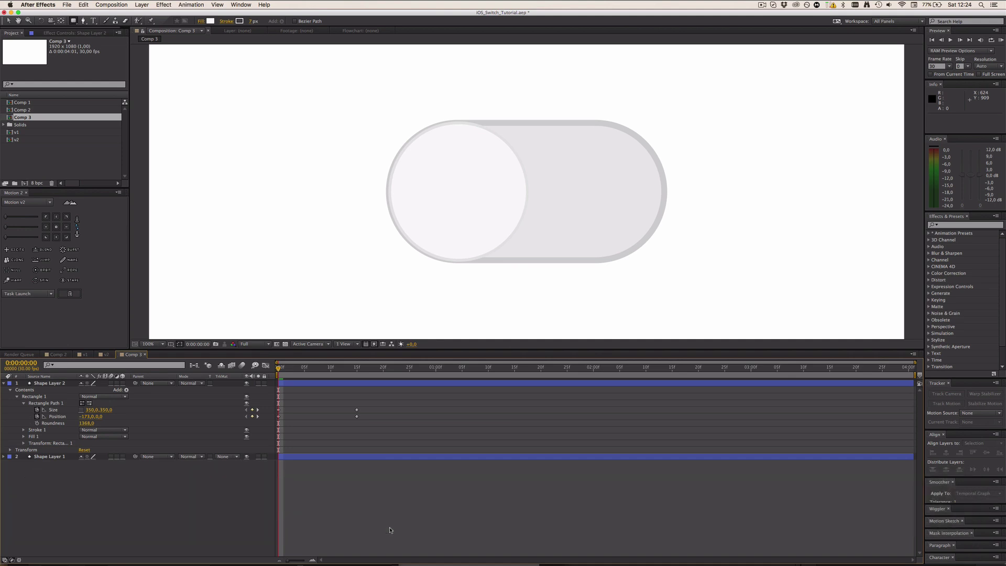
key("super+s")
Step: Add a rectangle path Size keyframe for the knob at 0:00:01:00 with a width of 350
left_click_drag(280, 377, 438, 372)
left_click(228, 384)
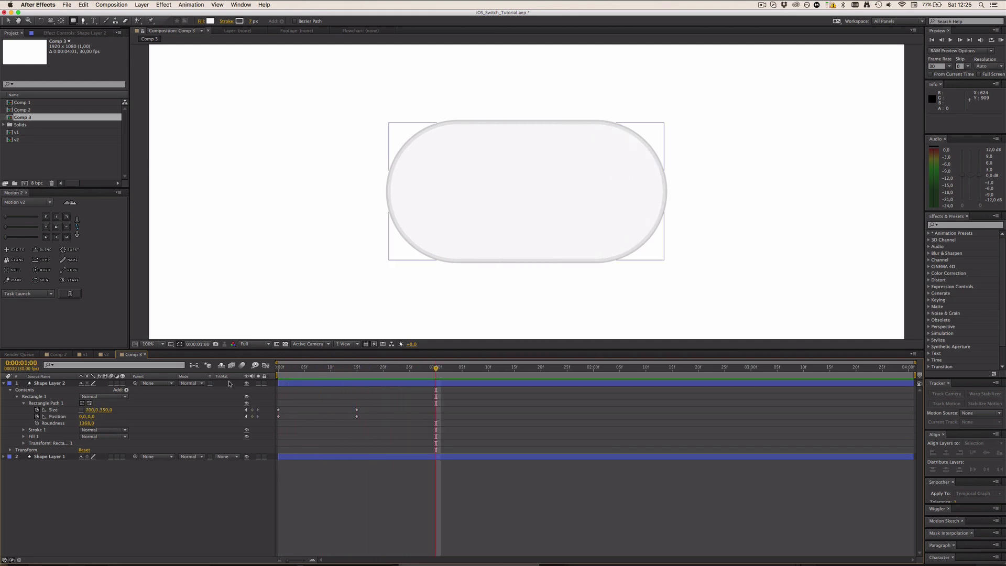
left_click(93, 410)
type("350")
key("Return")
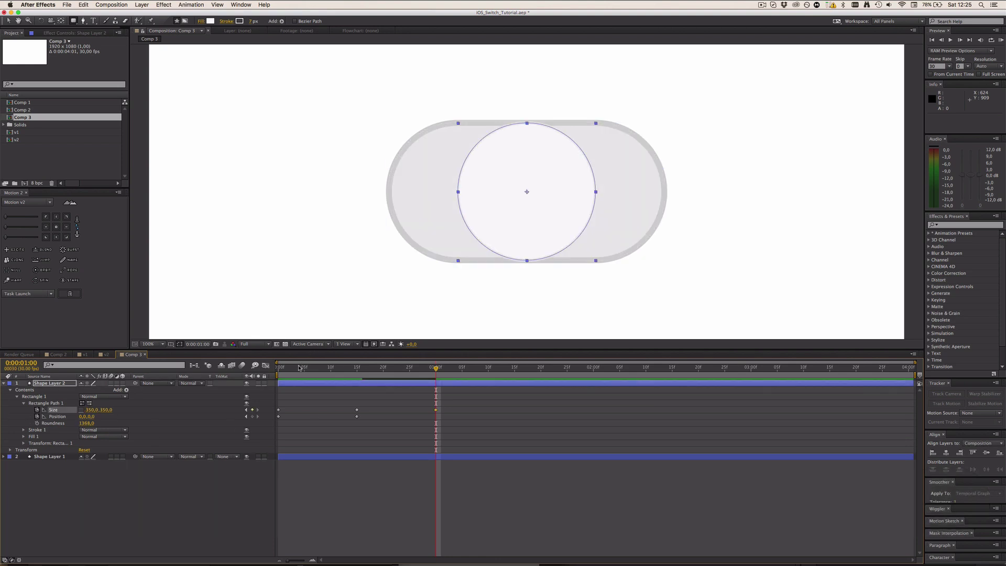
Step: Keyframe the knob's rectangle path Position at 173, 0 at 0:00:01:00, placing the circle at the pill's right end
left_click_drag(299, 368, 217, 363)
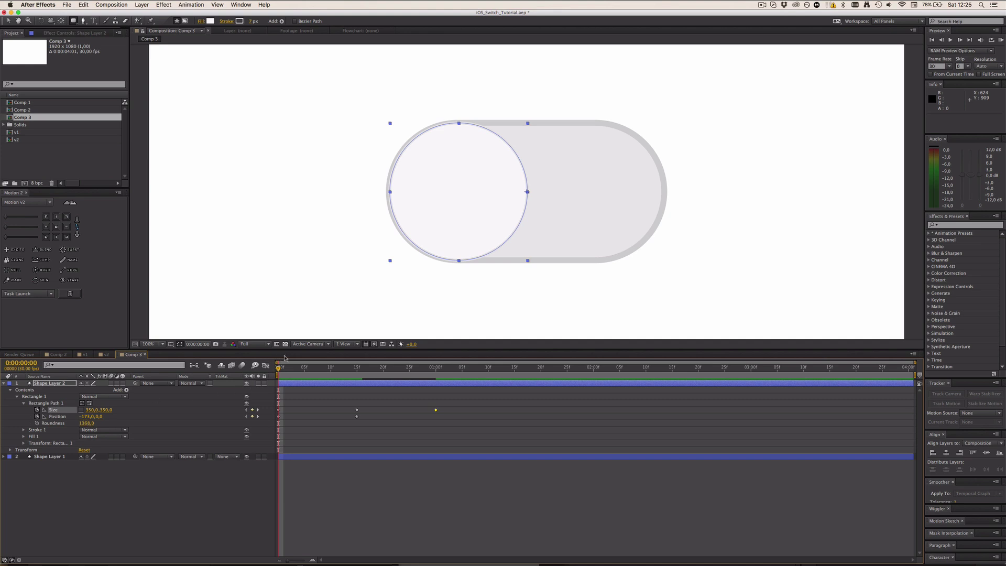
left_click_drag(293, 375, 458, 385)
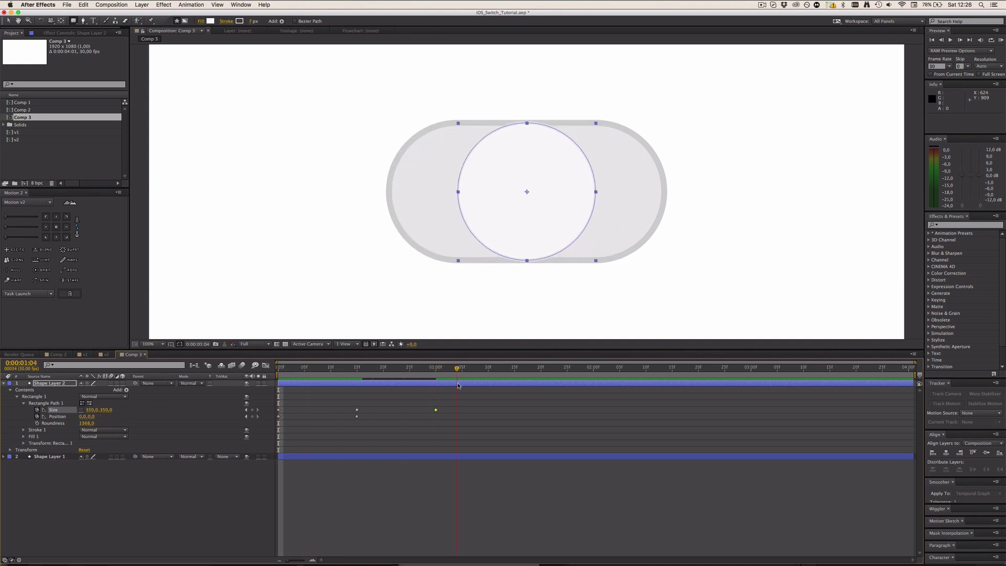
key("j")
left_click(85, 416)
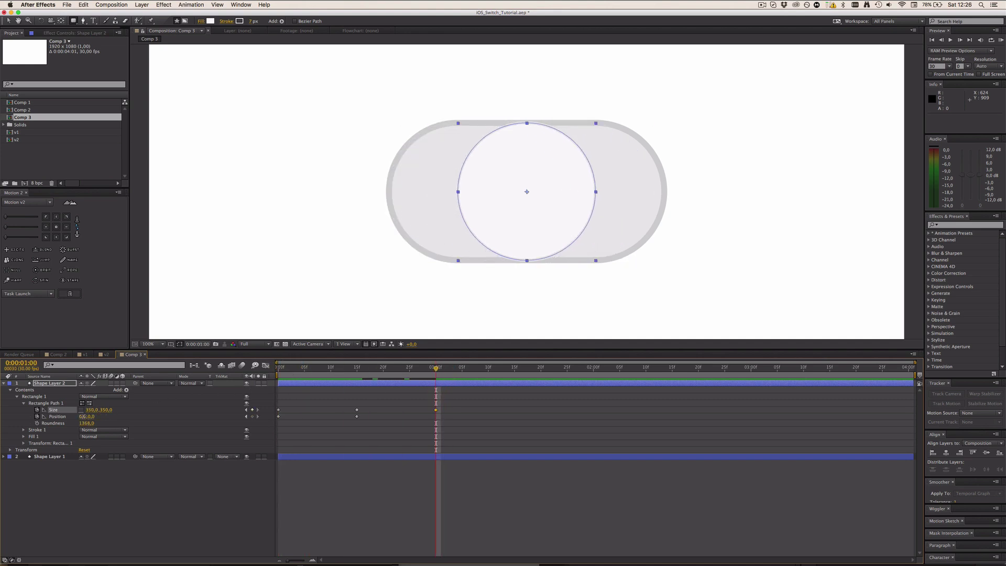
type("173")
key("Return")
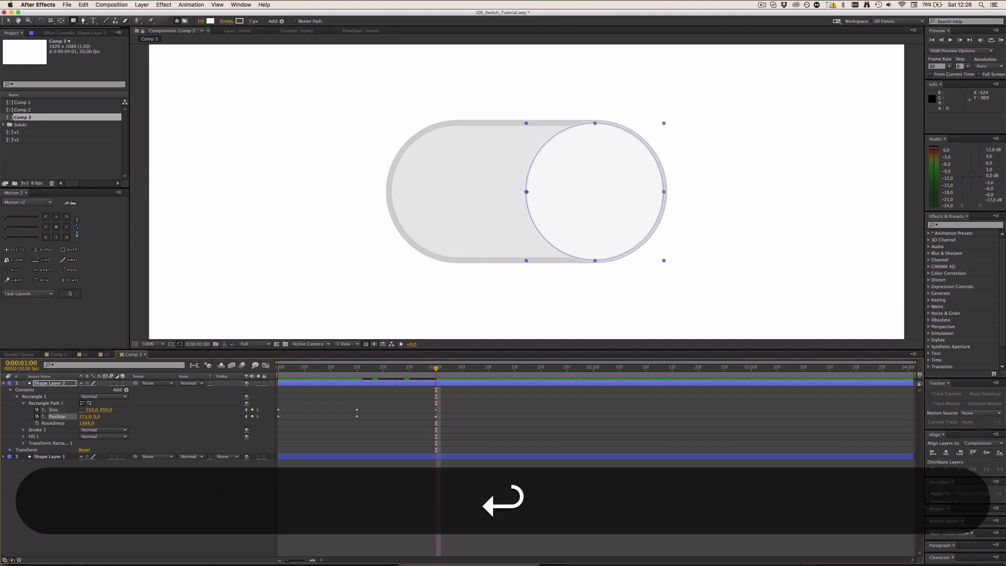
left_click(449, 521)
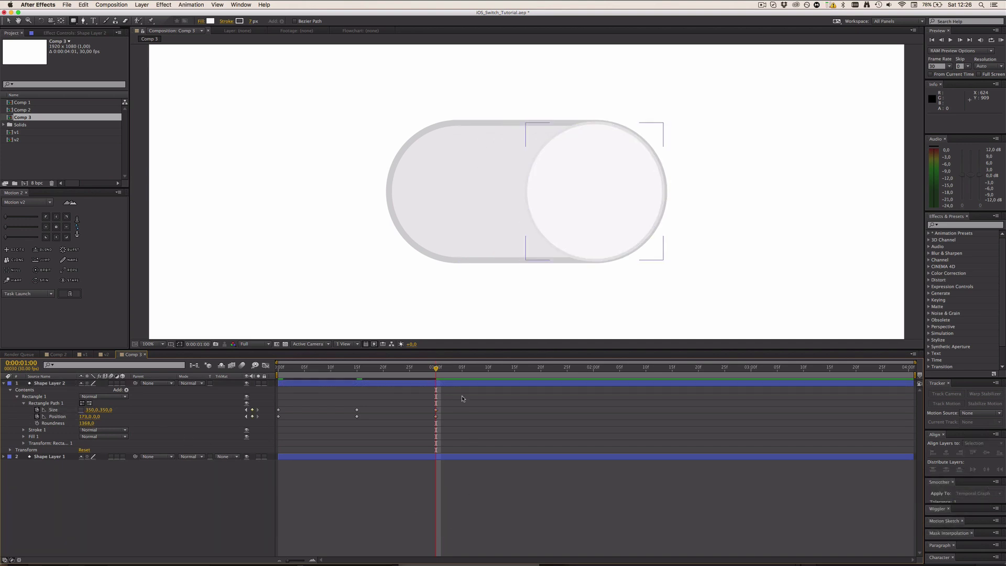
Step: End the work area at 0:00:01:00 and preview the knob animation
key("n")
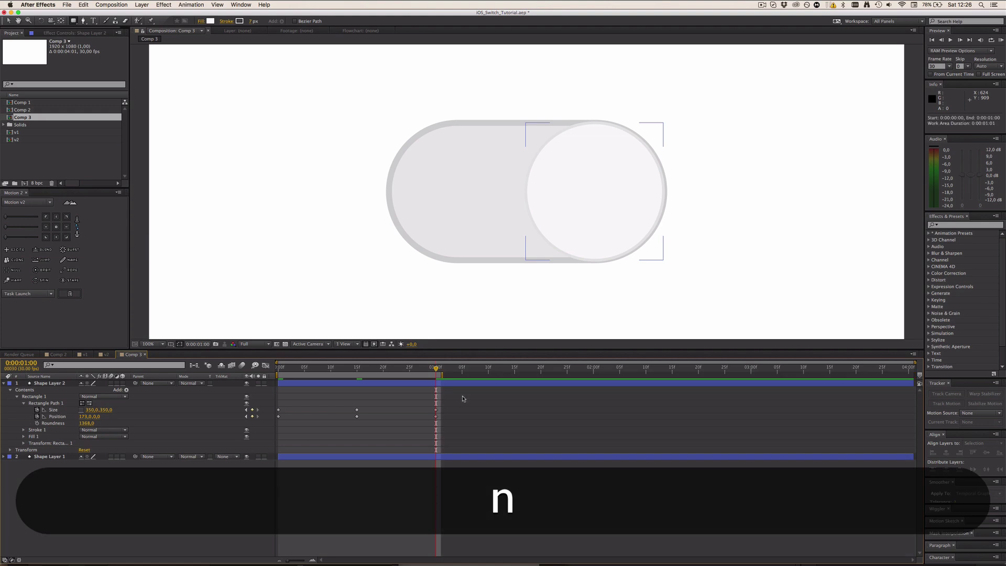
key("ctrl+0")
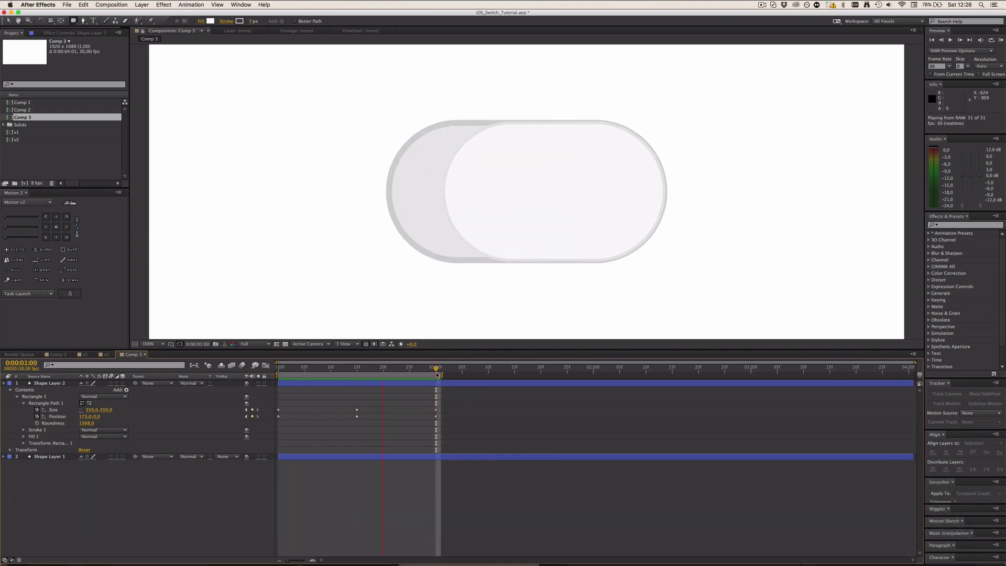
key("space")
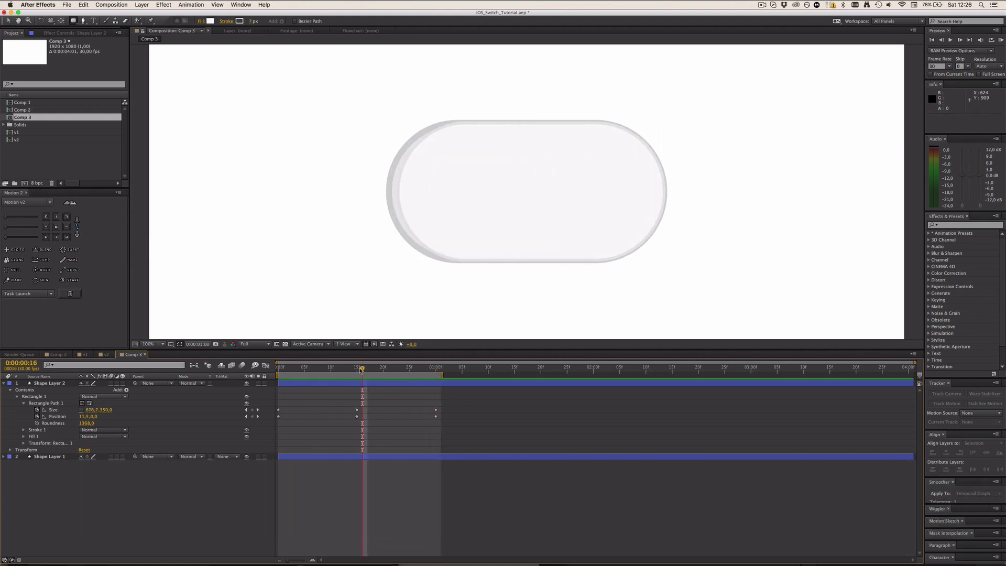
Step: Narrow the knob's stretched Size keyframe at frame 15 to a width of 500 and preview the animation
left_click_drag(357, 372, 358, 372)
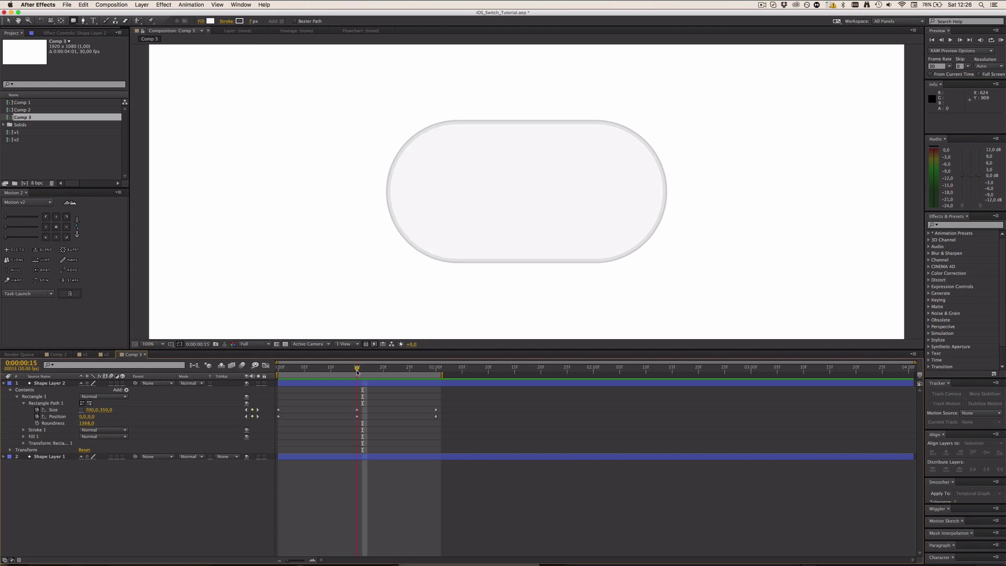
left_click(92, 410)
type("500")
key("Return")
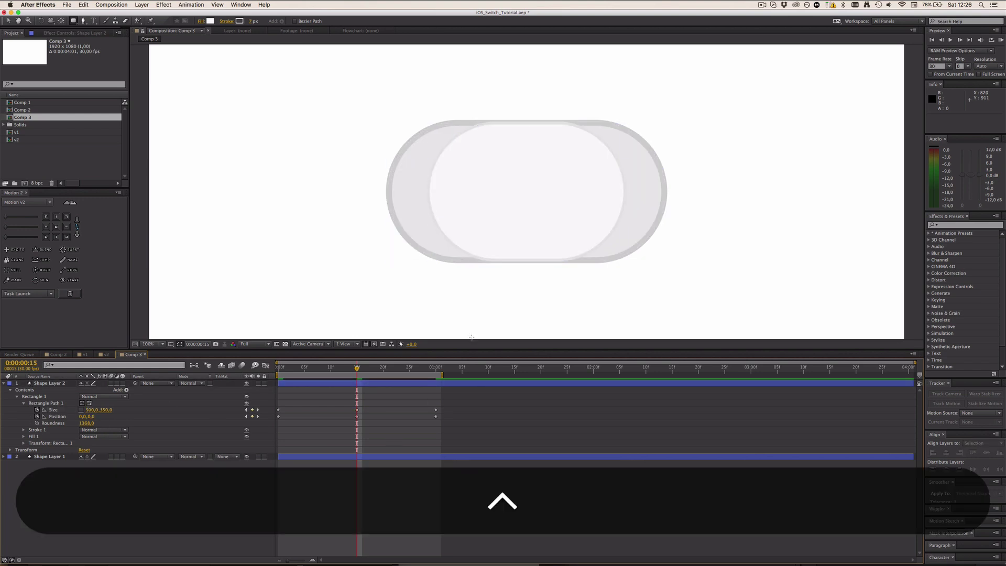
key("ctrl+0")
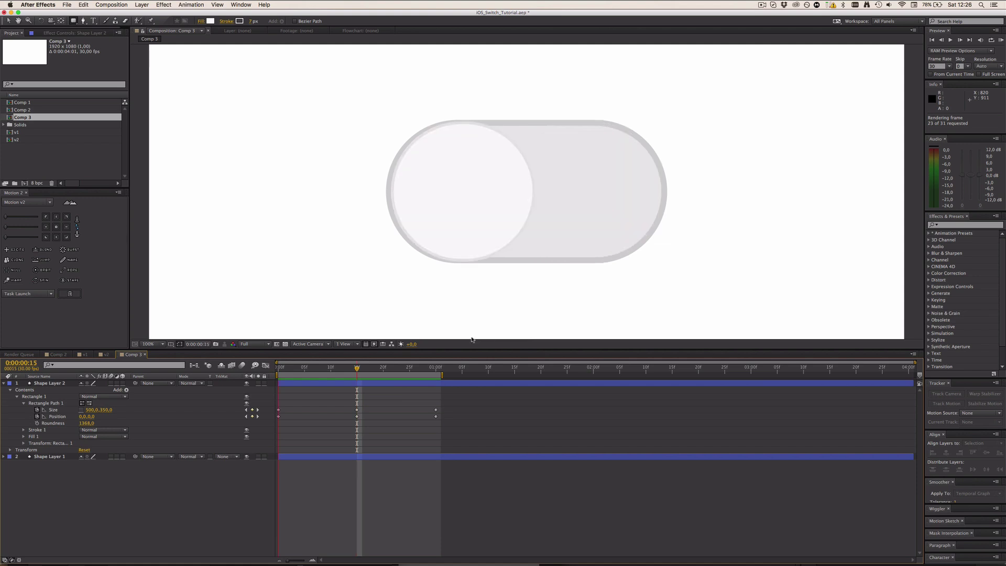
key("space")
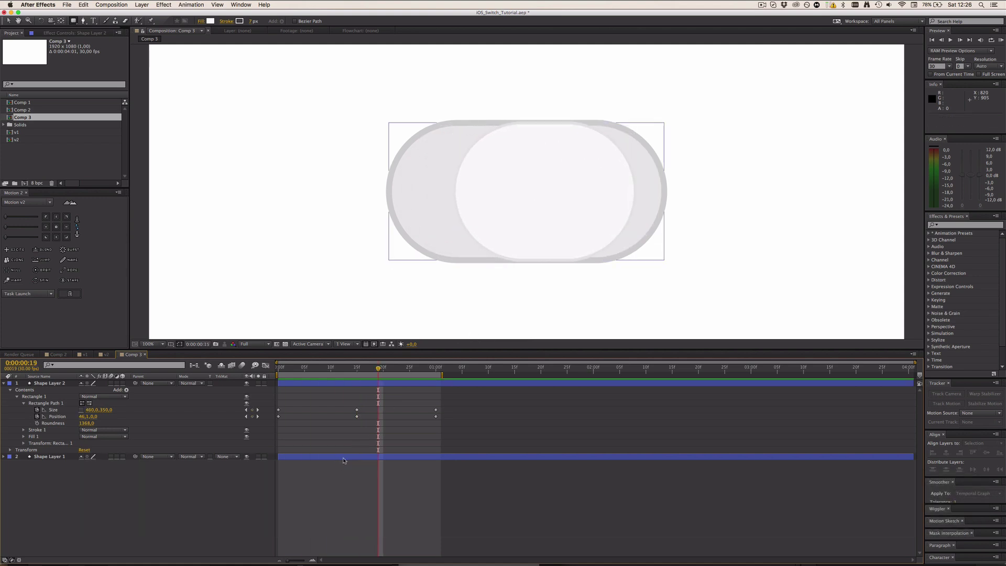
Step: Scale the pill background layer up to 105% so it is slightly larger than the knob, and save the project
left_click(349, 456)
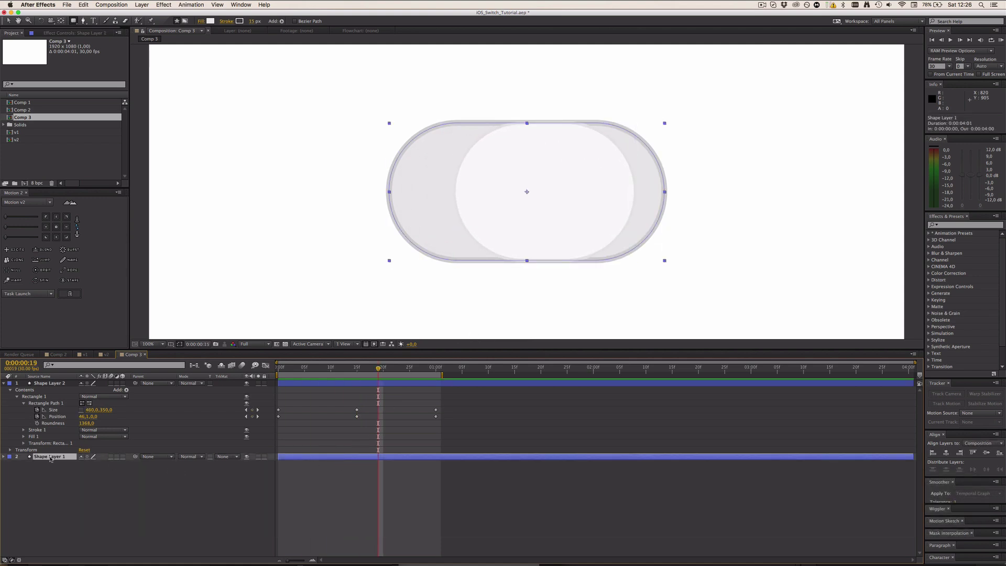
left_click(4, 456, "super")
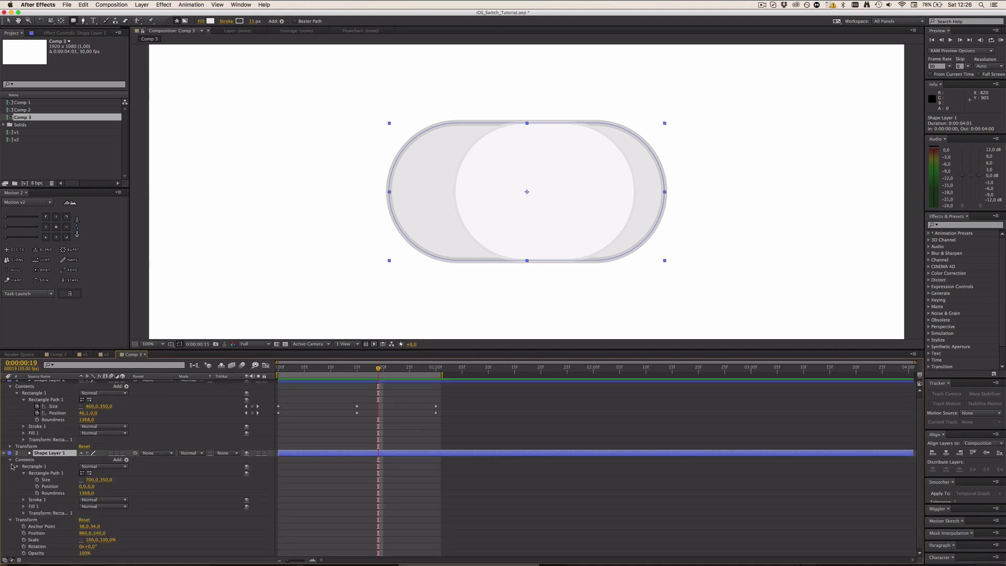
key("s")
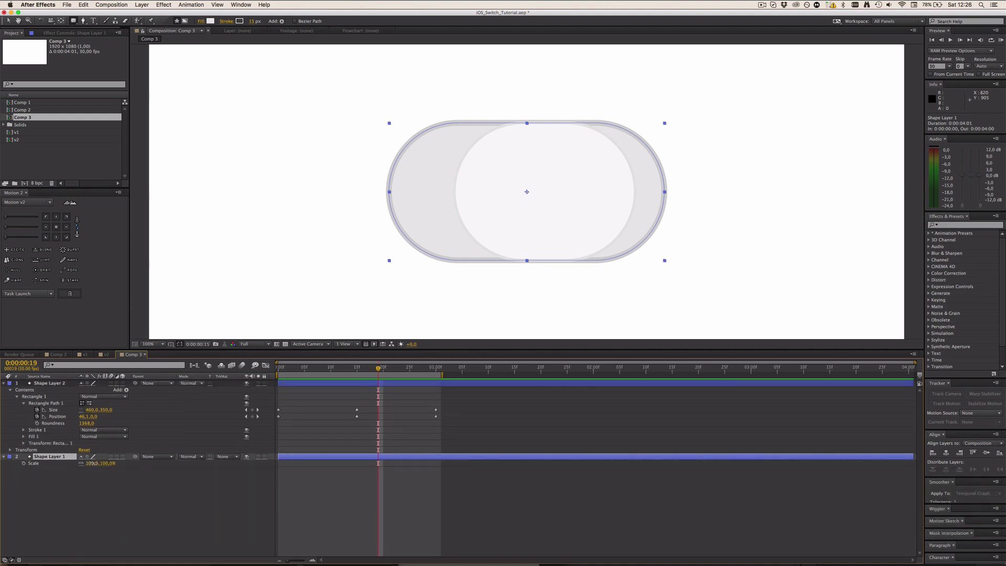
left_click_drag(95, 463, 96, 463)
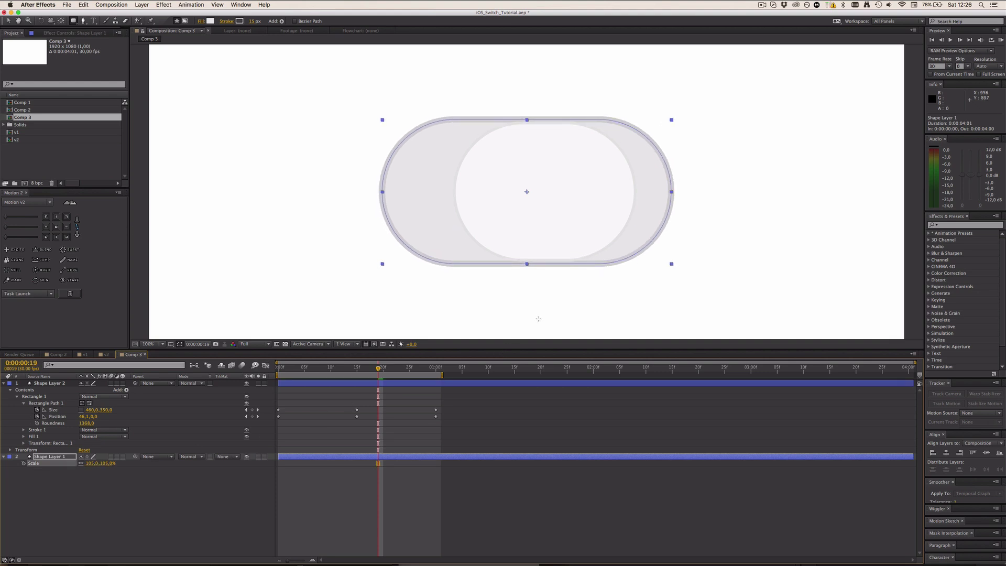
scroll(555, 301, "up", 1)
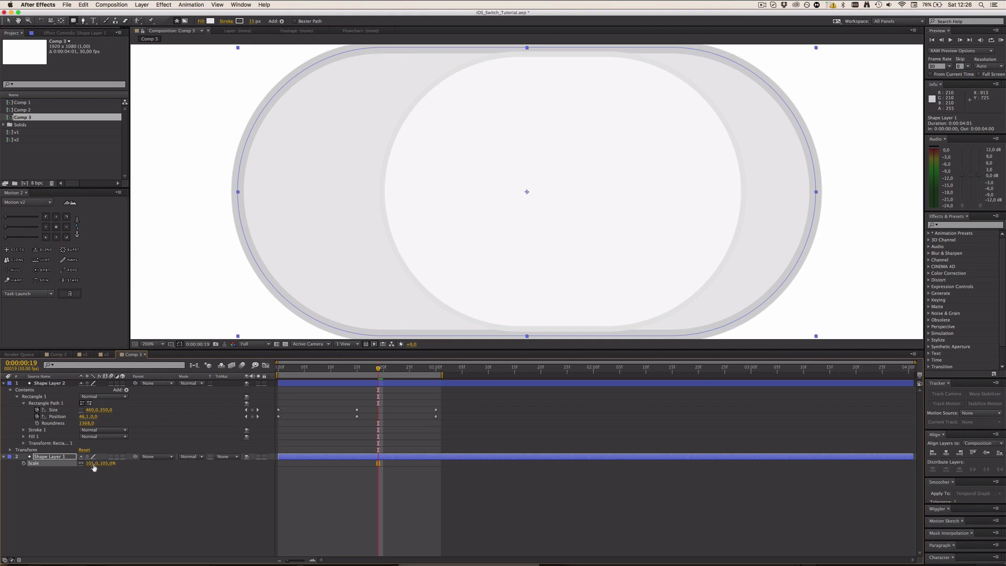
left_click_drag(94, 464, 94, 464)
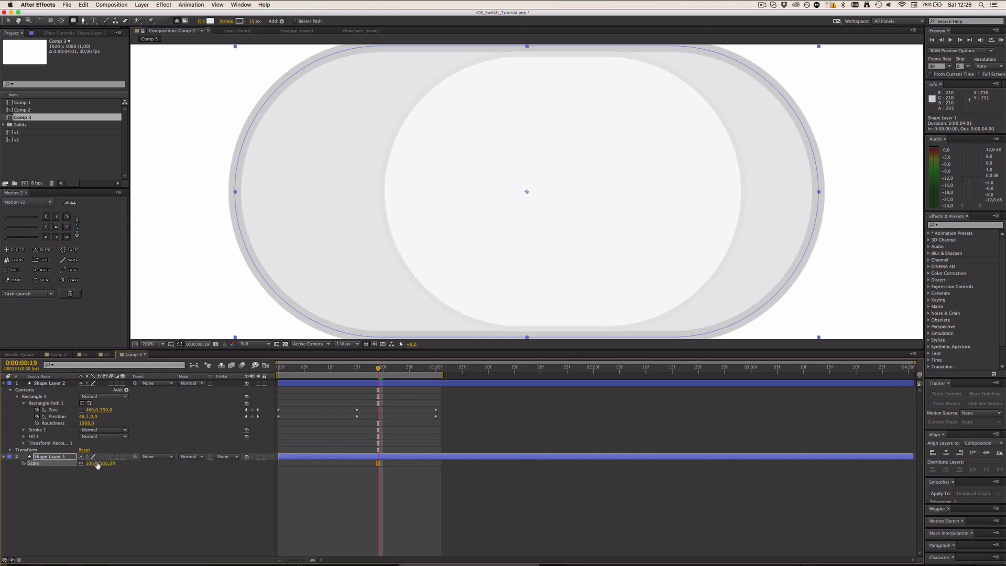
key("comma")
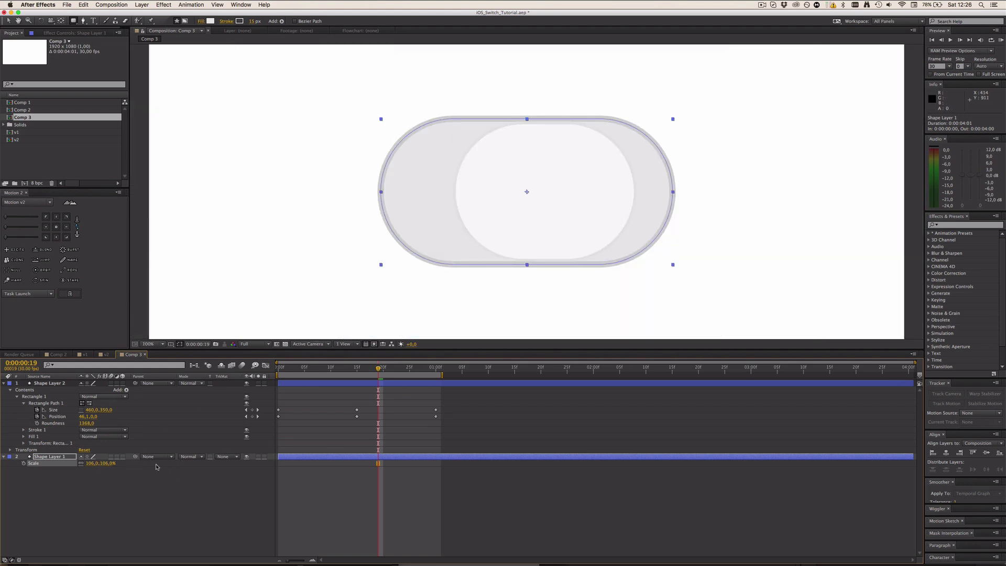
left_click(92, 463)
type("105")
key("Return")
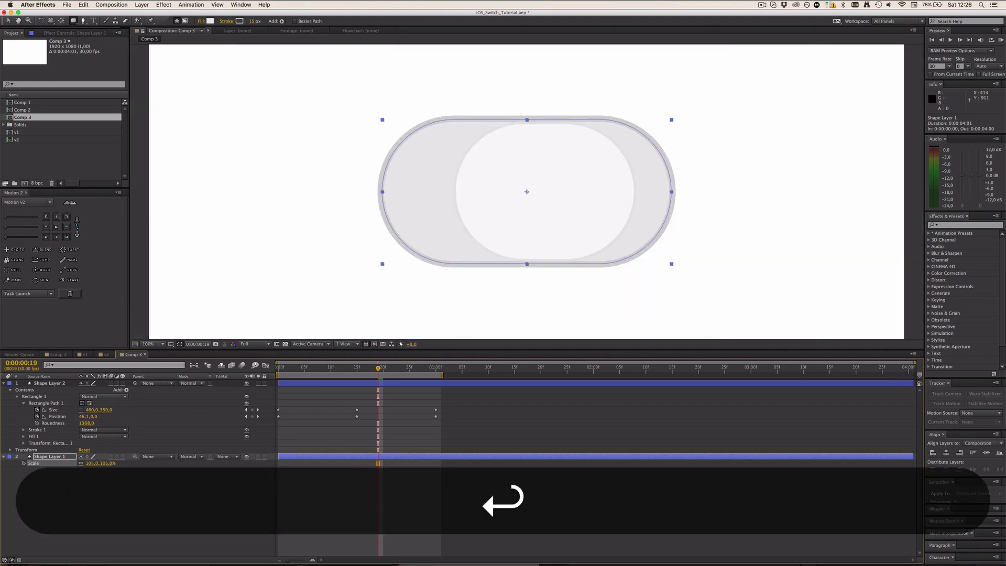
left_click(449, 543)
key("super+s")
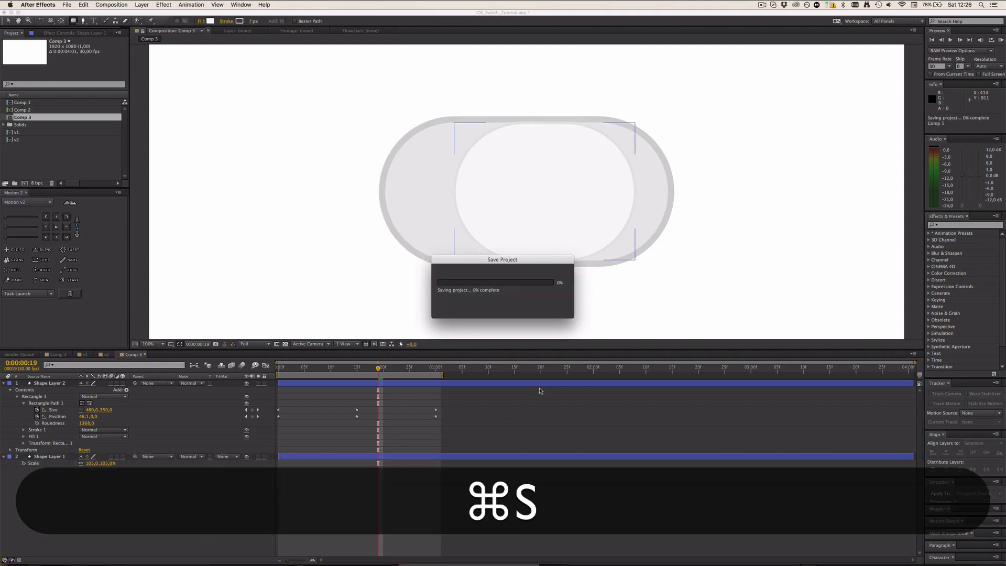
Step: Apply Easy Ease to all the knob's Size and Position keyframes
key("v")
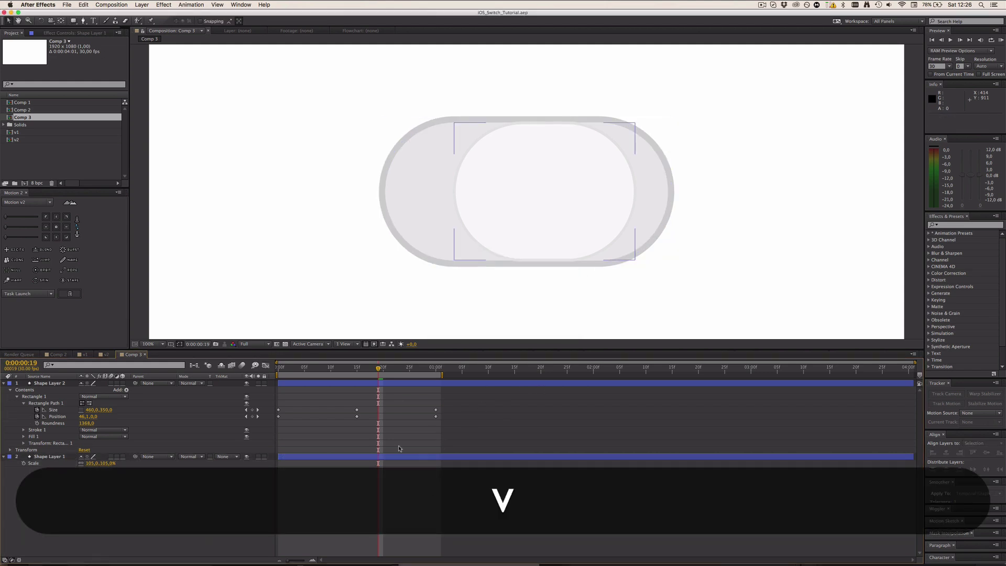
left_click(392, 383)
left_click(395, 428)
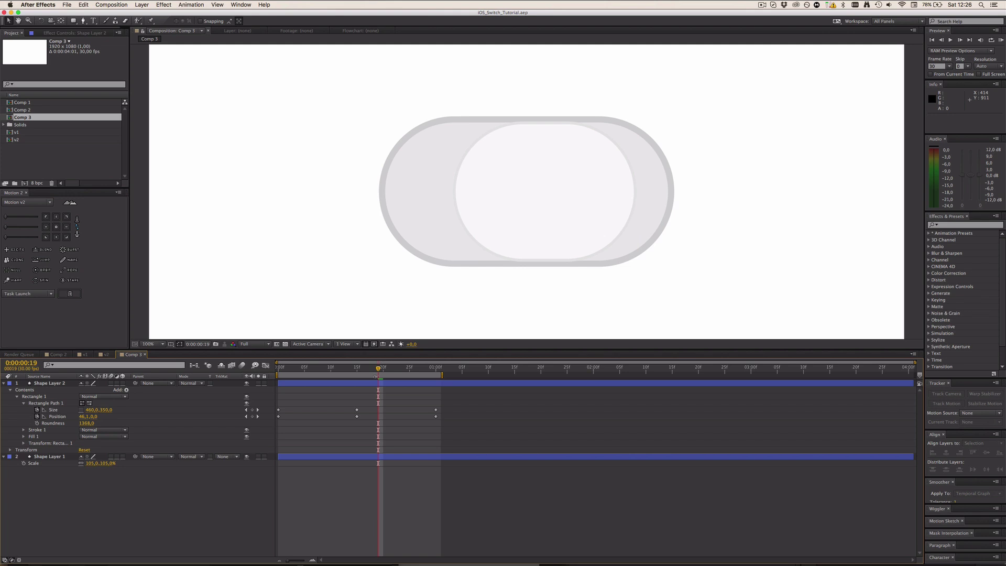
left_click_drag(459, 403, 265, 432)
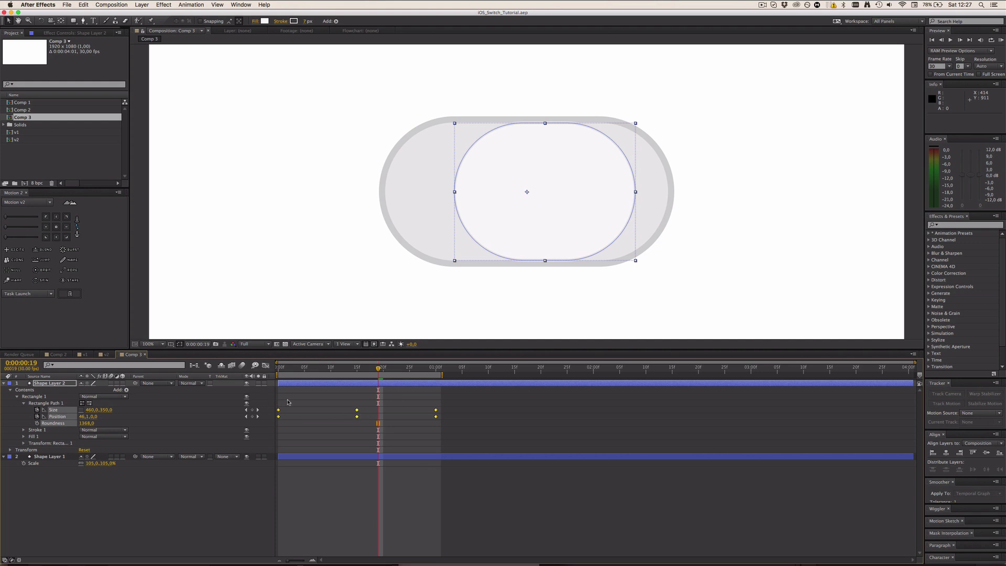
key("F9")
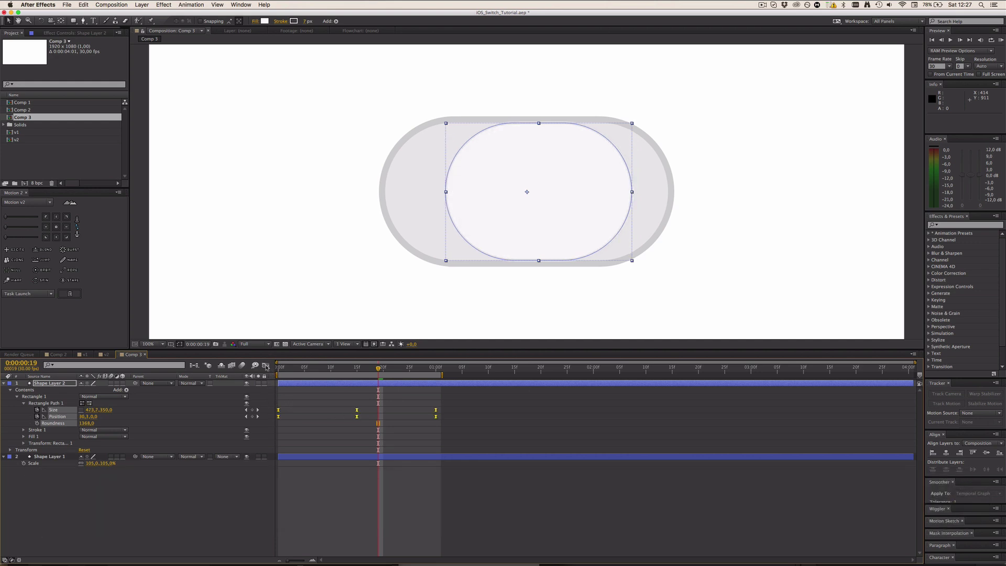
Step: In the knob's Position speed graph, collapse both easing handles of the frame 15 keyframe so the knob keeps moving mid-slide
left_click(266, 365)
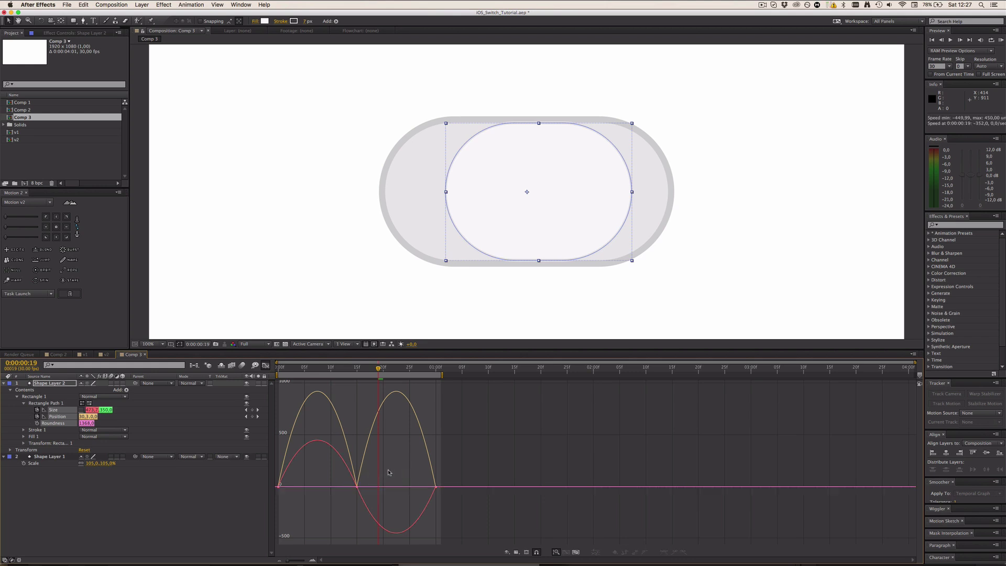
left_click_drag(457, 482, 416, 521)
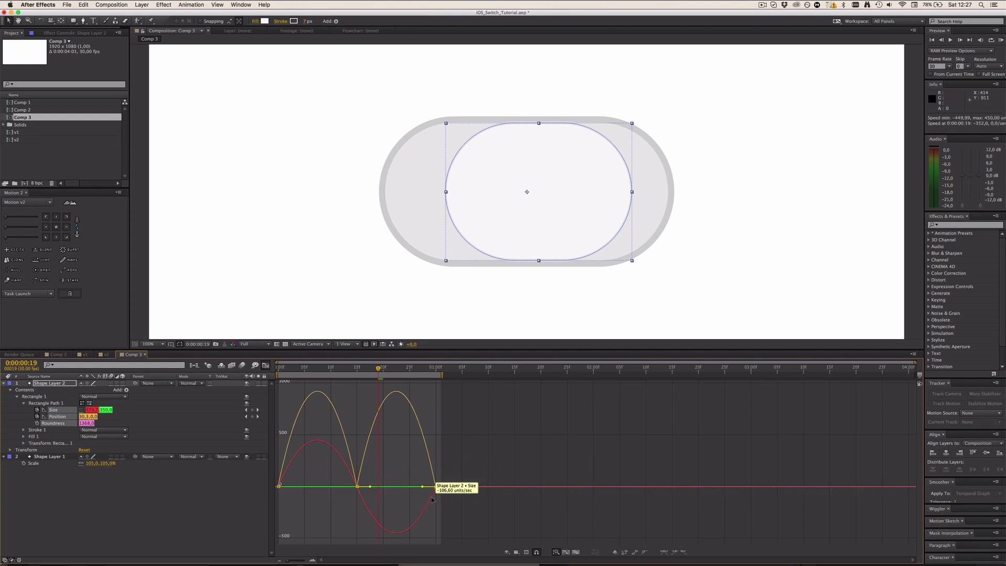
left_click_drag(373, 477, 347, 492)
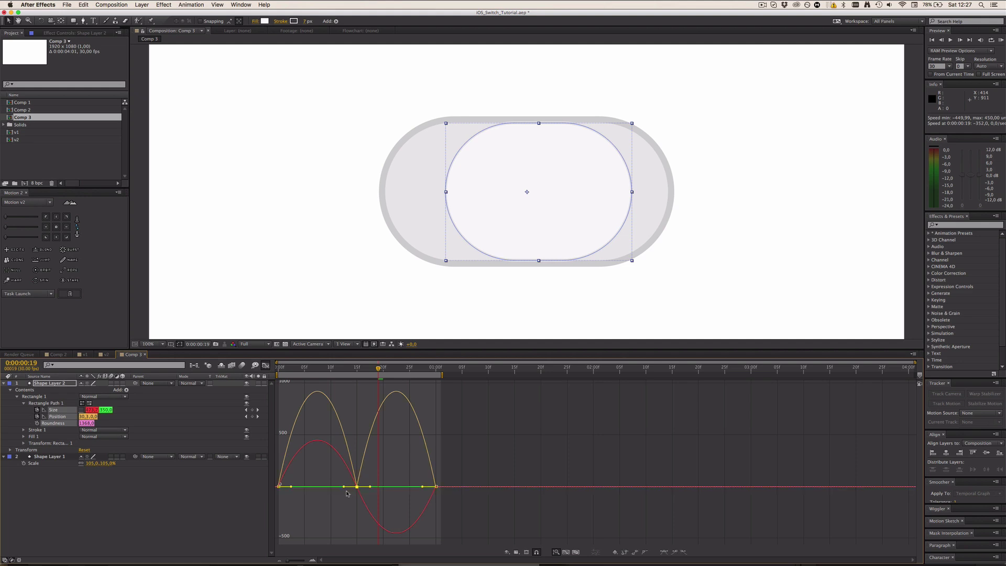
left_click(144, 405)
left_click(53, 410)
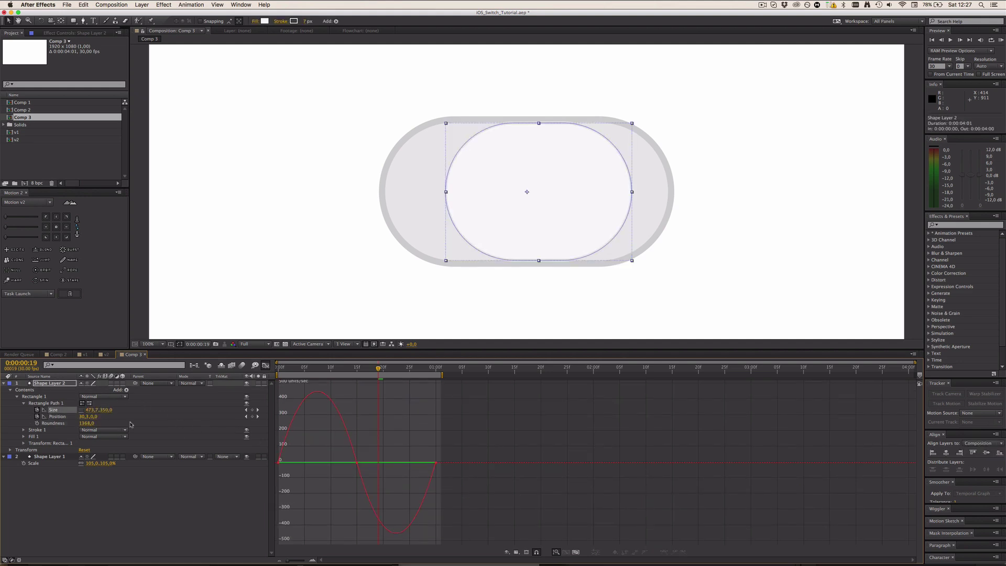
left_click(56, 416)
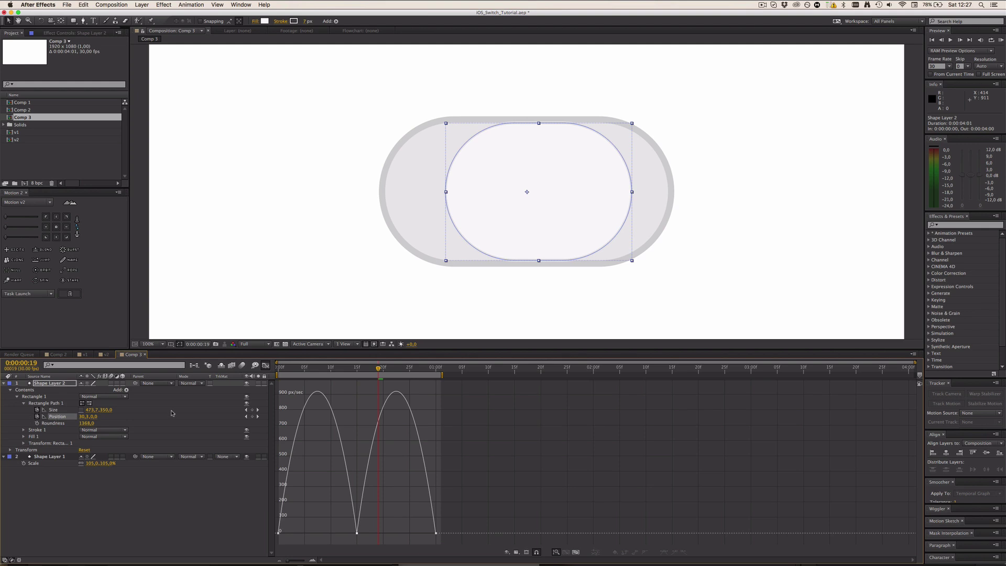
left_click(357, 533)
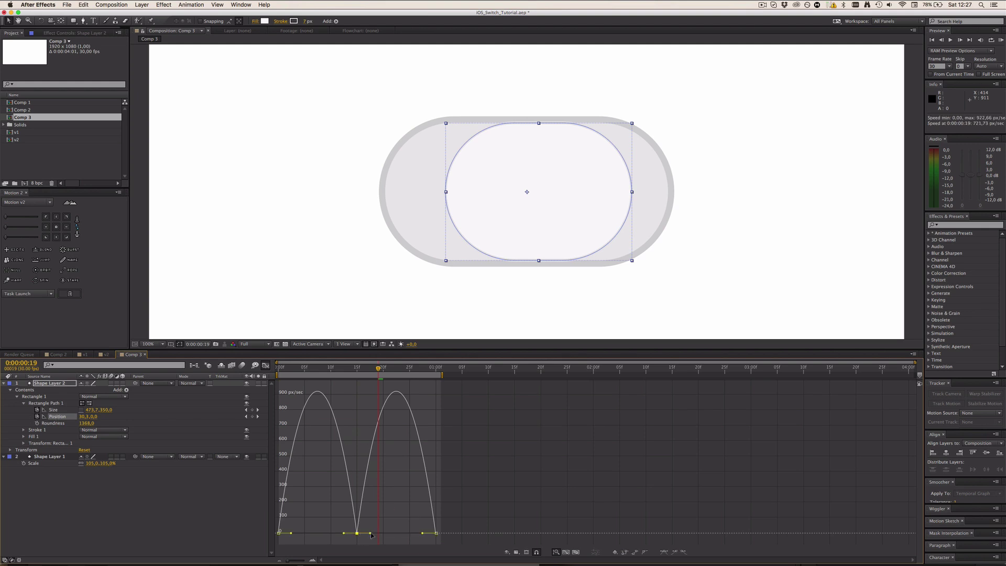
mouse_move(371, 534)
left_mouse_down()
mouse_move(348, 533)
mouse_move(357, 533)
left_mouse_up()
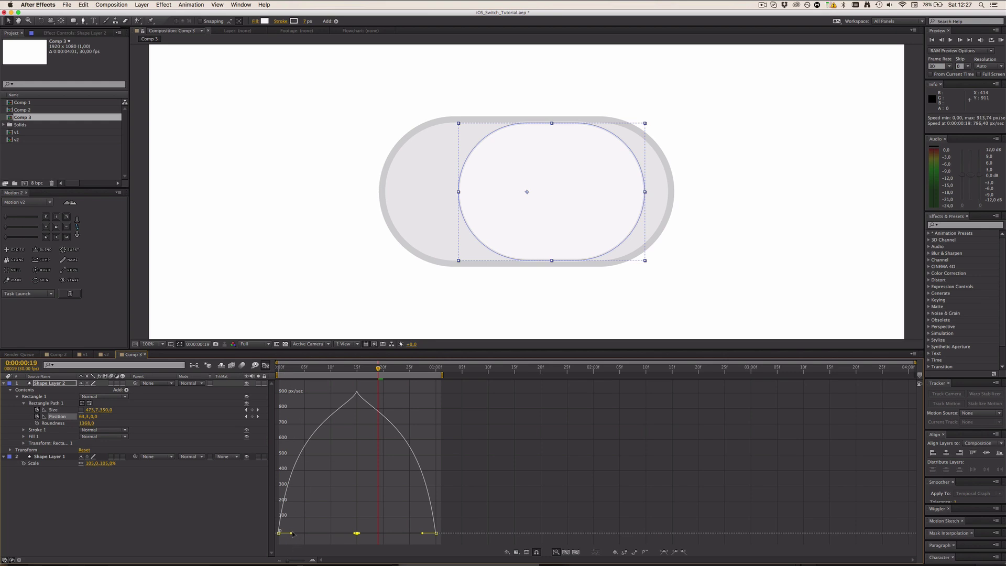
Step: Lengthen the easing handles of the first and last Position keyframes so the speed curve peaks sharply and symmetrically at frame 15
left_click_drag(292, 534, 321, 536)
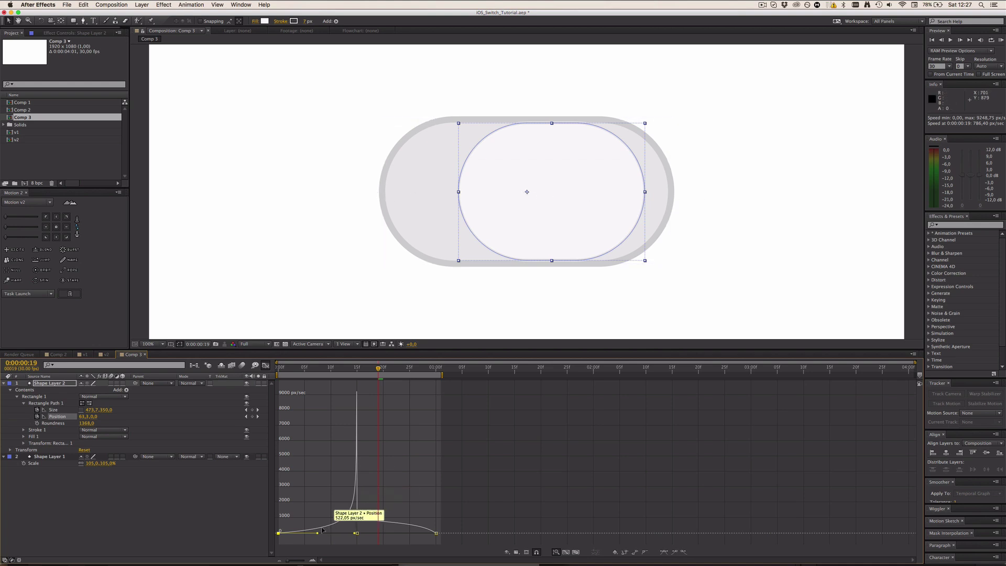
left_click_drag(318, 534, 311, 533)
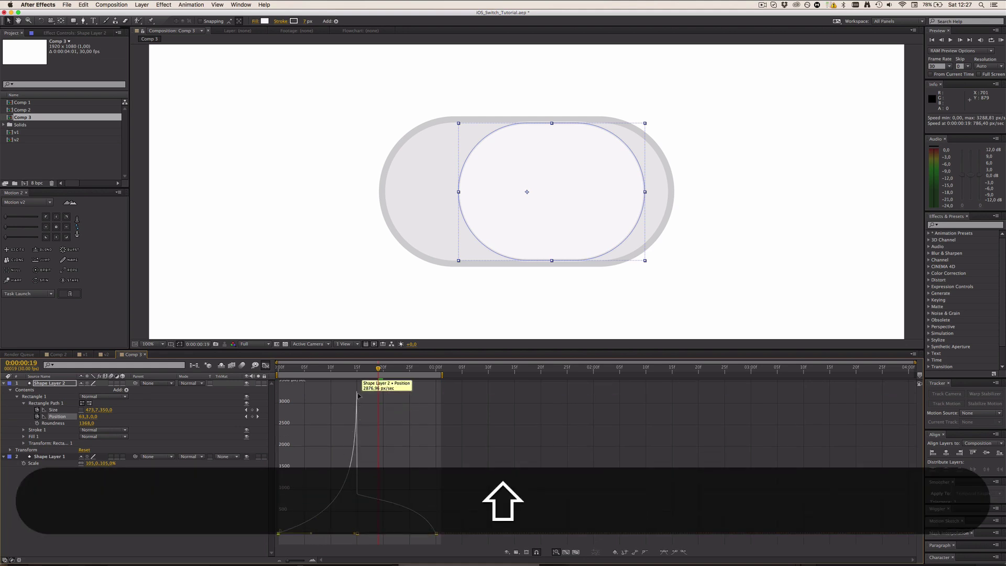
left_click(435, 533)
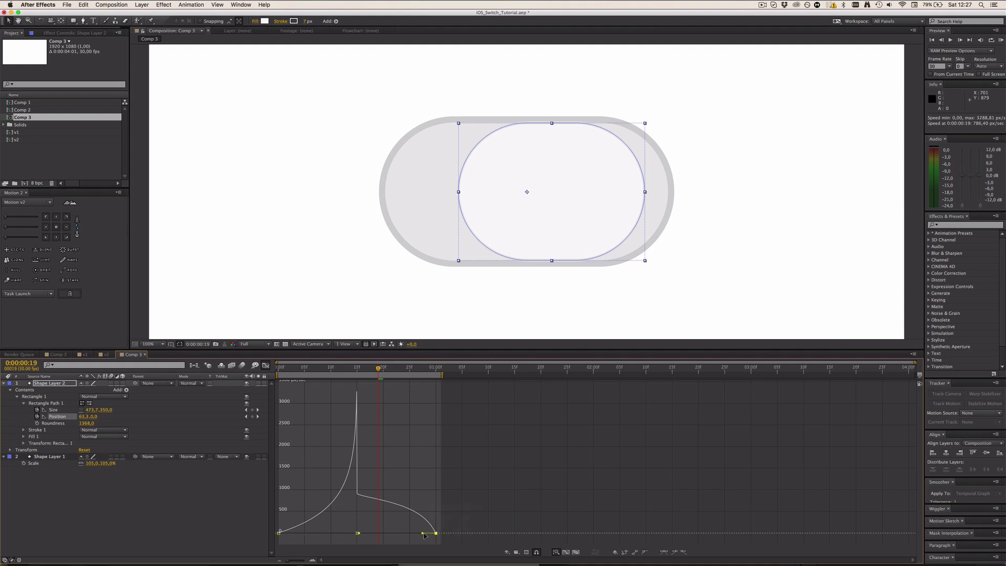
left_click_drag(423, 534, 403, 534)
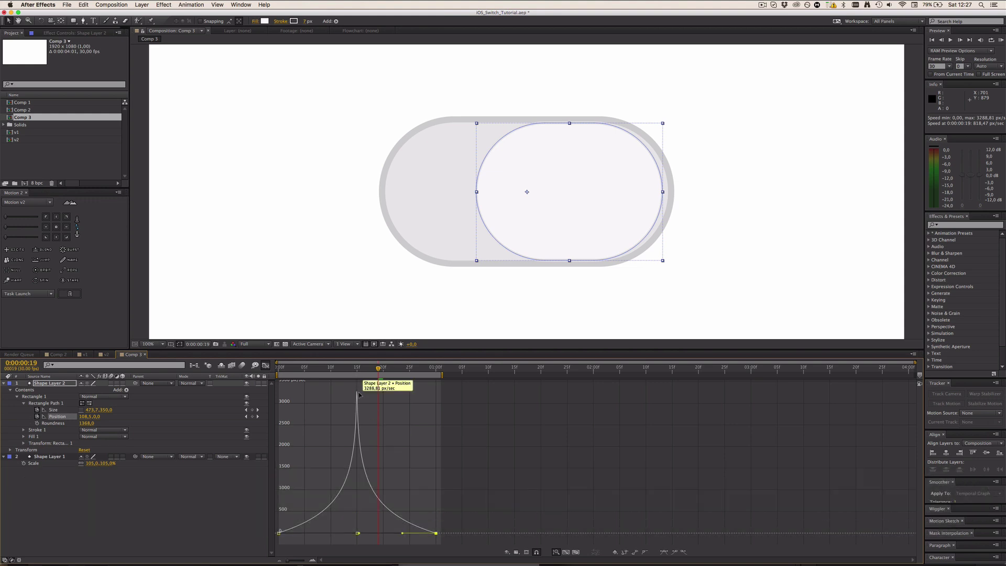
Step: Leave the graph view and preview the knob animation with the reshaped Position easing
left_click(265, 364)
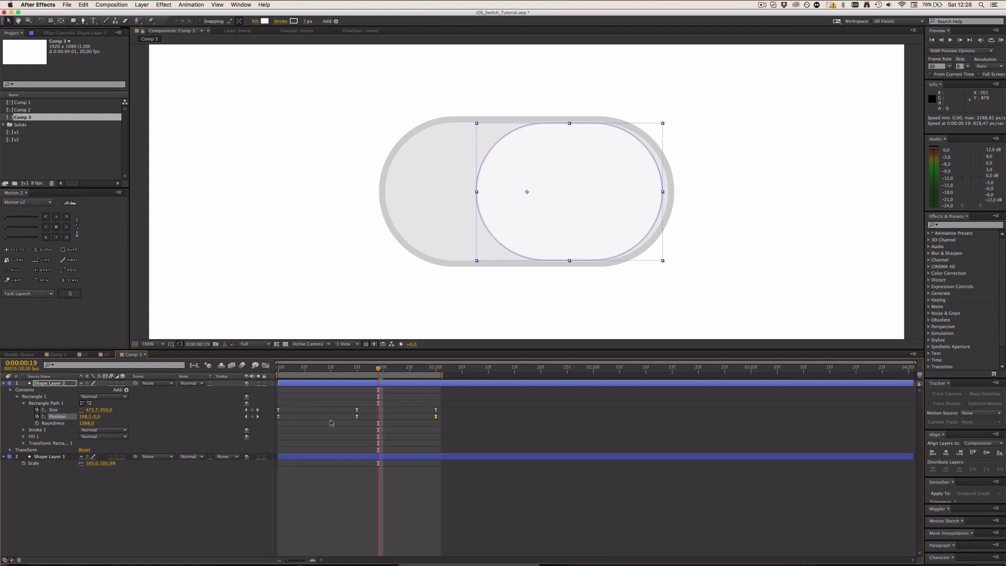
left_click(393, 496)
key("ctrl+0")
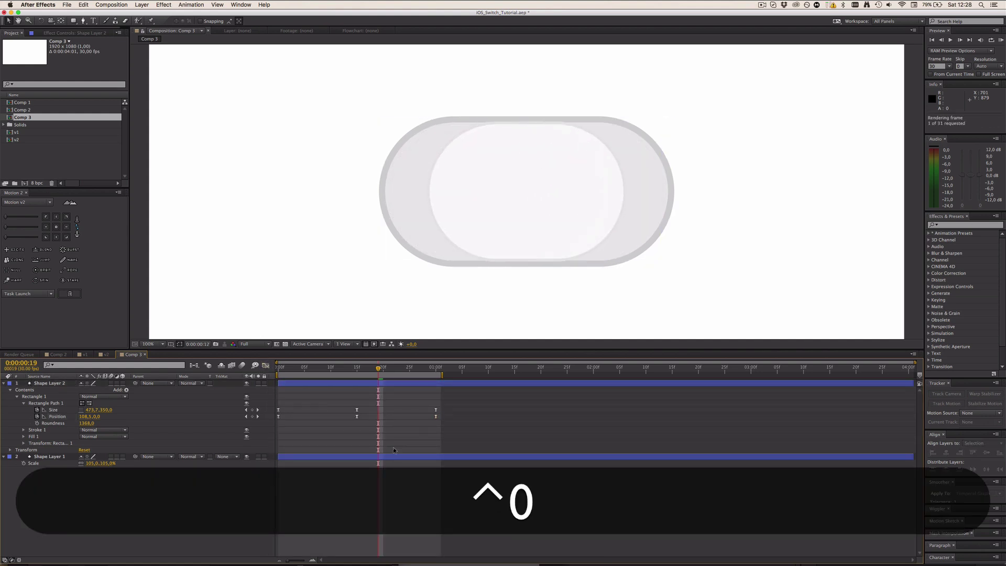
key("space")
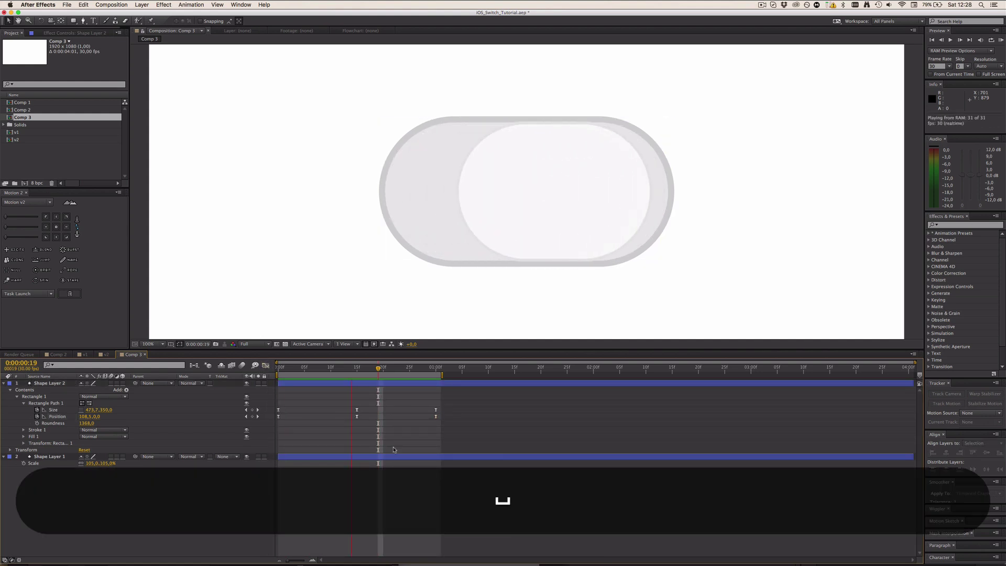
Step: In the knob's Size speed graph, lengthen the first keyframe's easing and collapse frame 15's incoming handle to form a sharp peak
left_click_drag(453, 434, 277, 400)
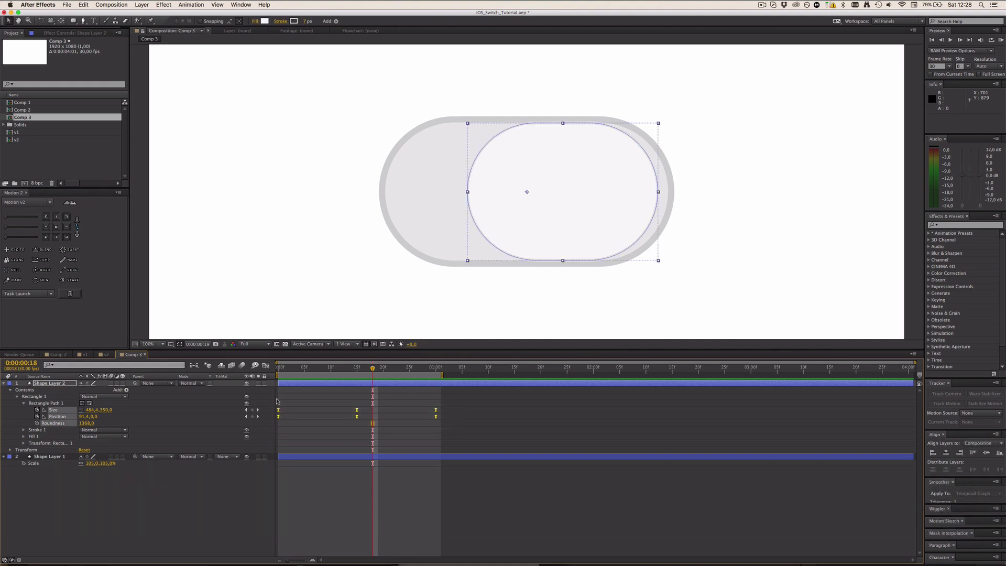
left_click(266, 365)
left_click(142, 403)
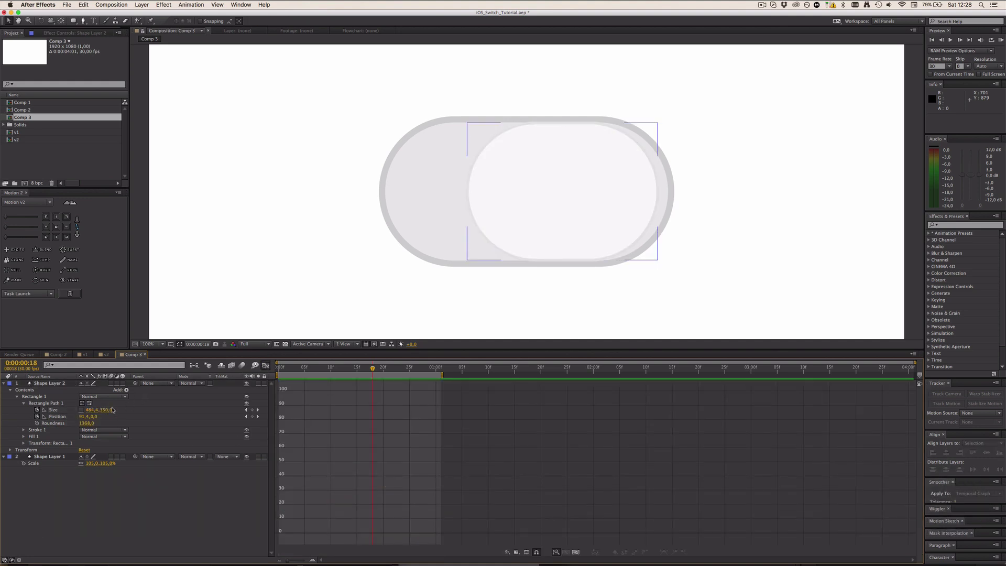
left_click(57, 411)
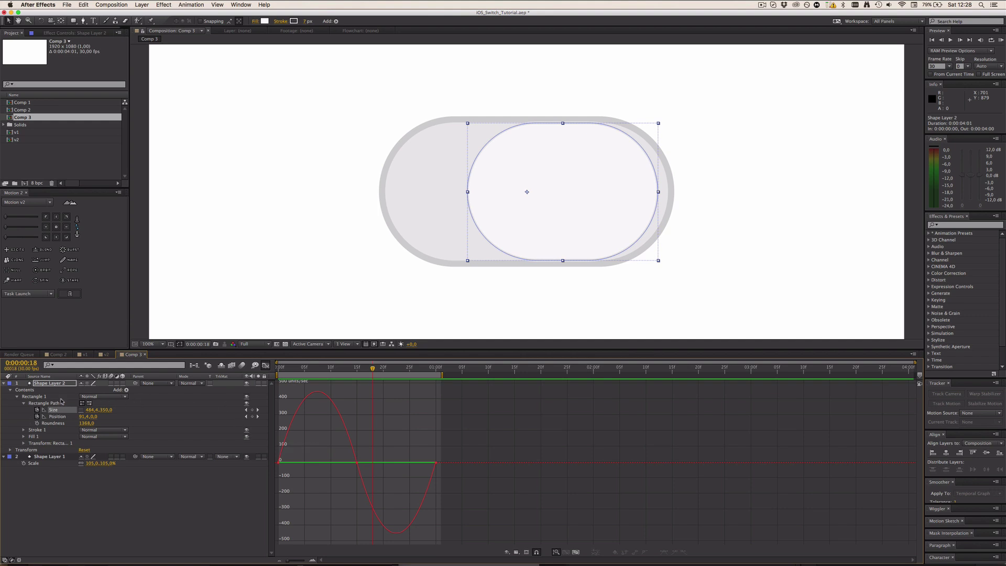
left_click(278, 463)
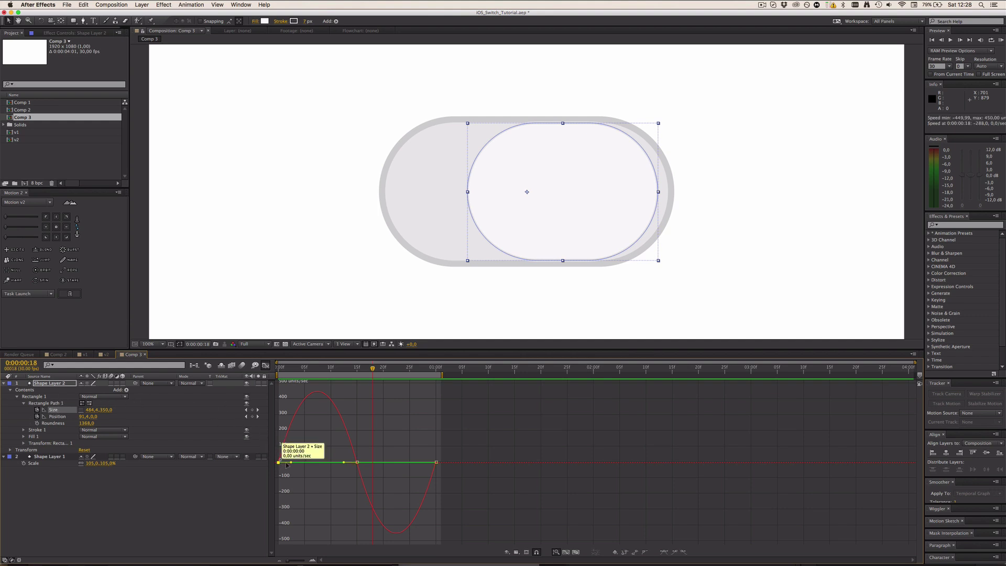
left_click_drag(292, 463, 360, 485)
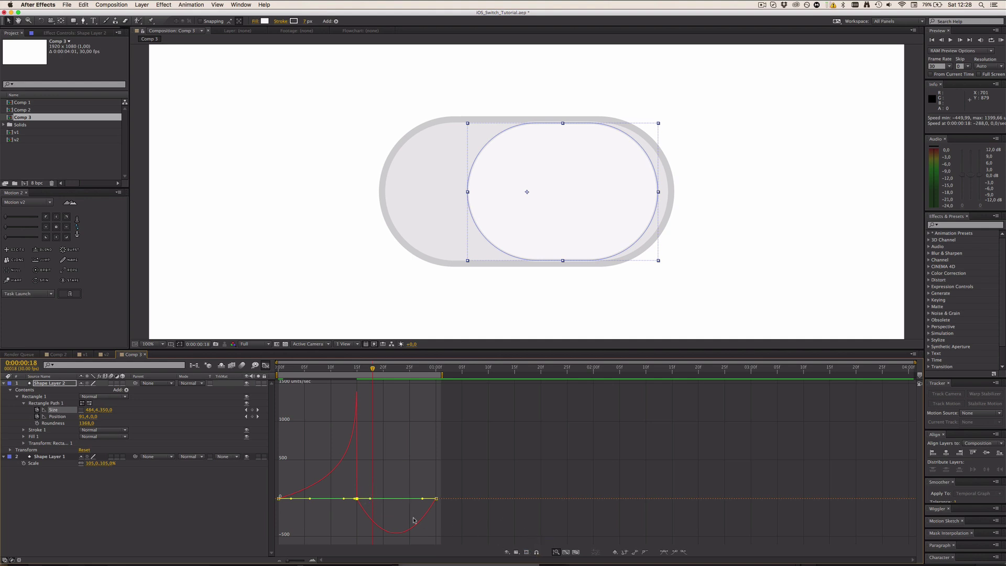
Step: Collapse the frame 15 Size keyframe's outgoing handle and lengthen the last keyframe's easing so the second half mirrors the first
mouse_move(370, 499)
left_mouse_down()
mouse_move(359, 507)
mouse_move(359, 489)
left_mouse_up()
key("super+z")
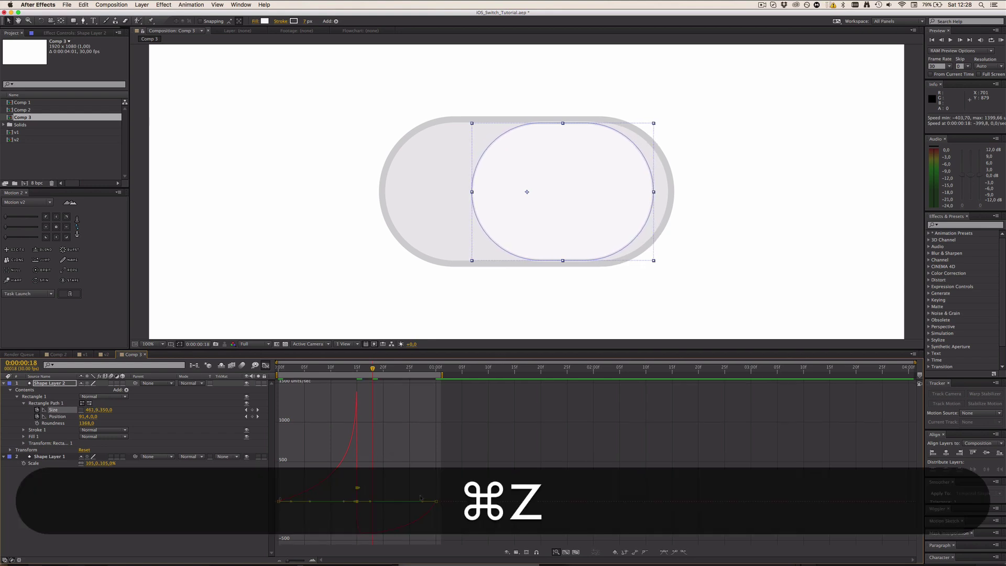
left_click(535, 553)
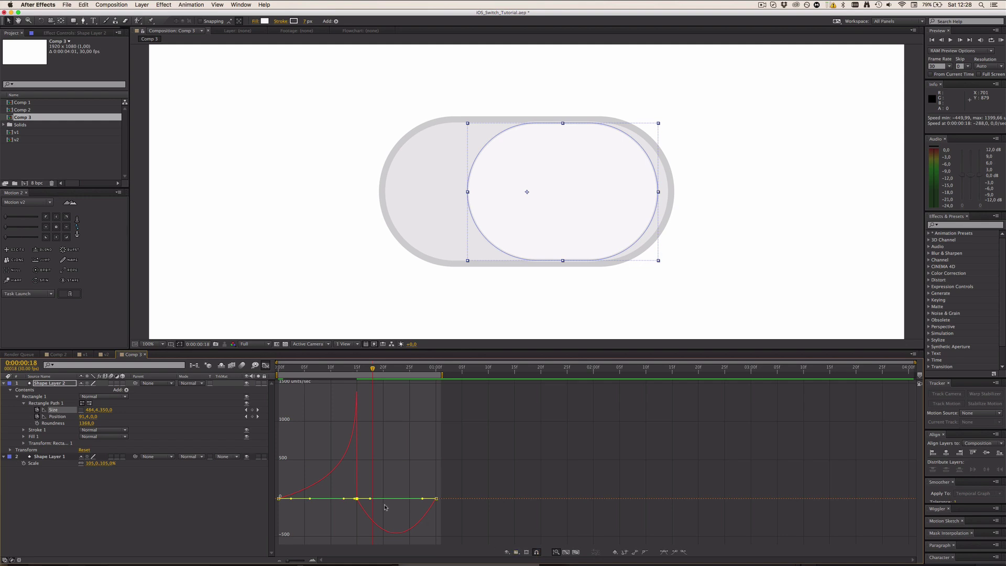
left_click_drag(370, 499, 344, 497)
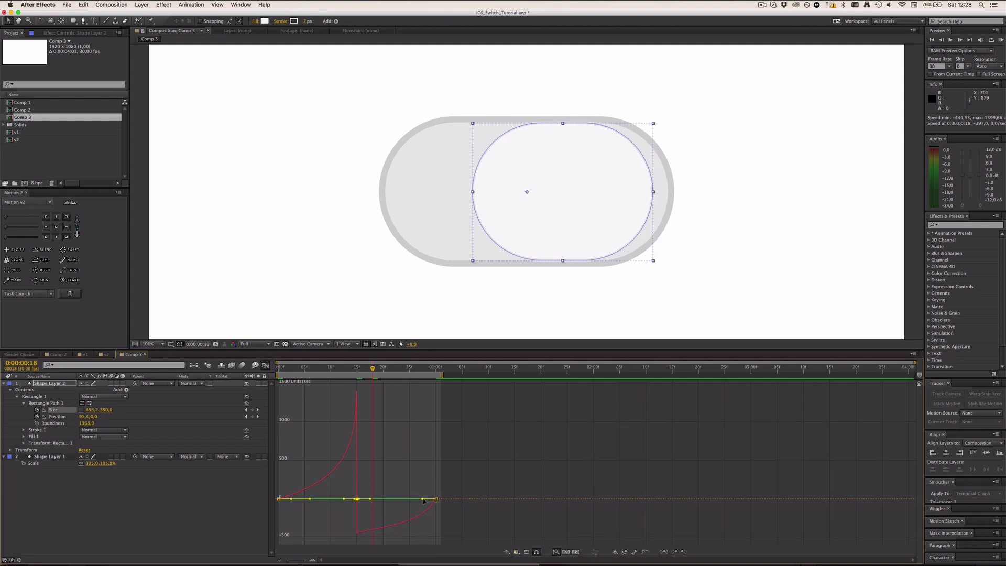
left_click_drag(422, 500, 400, 501)
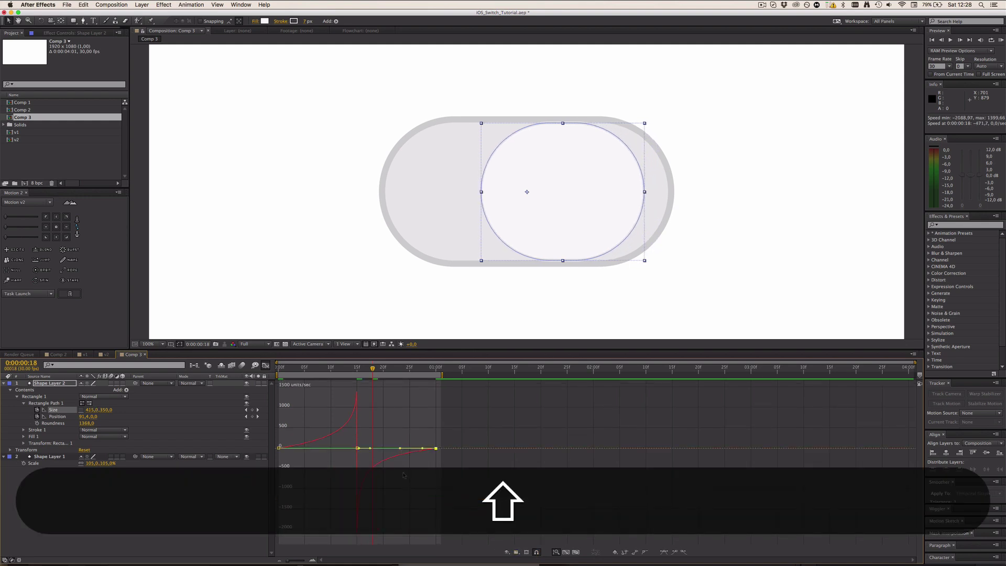
left_click_drag(399, 451, 401, 451)
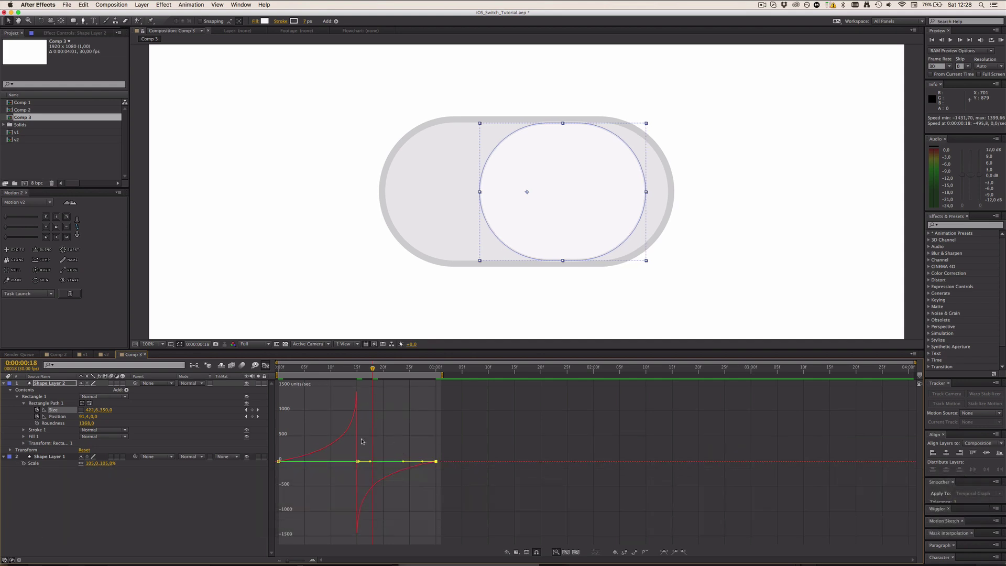
Step: Return to the keyframe view, save the project and preview the knob animation with the reshaped Size easing
left_click(266, 366)
left_click(396, 511)
key("super+s")
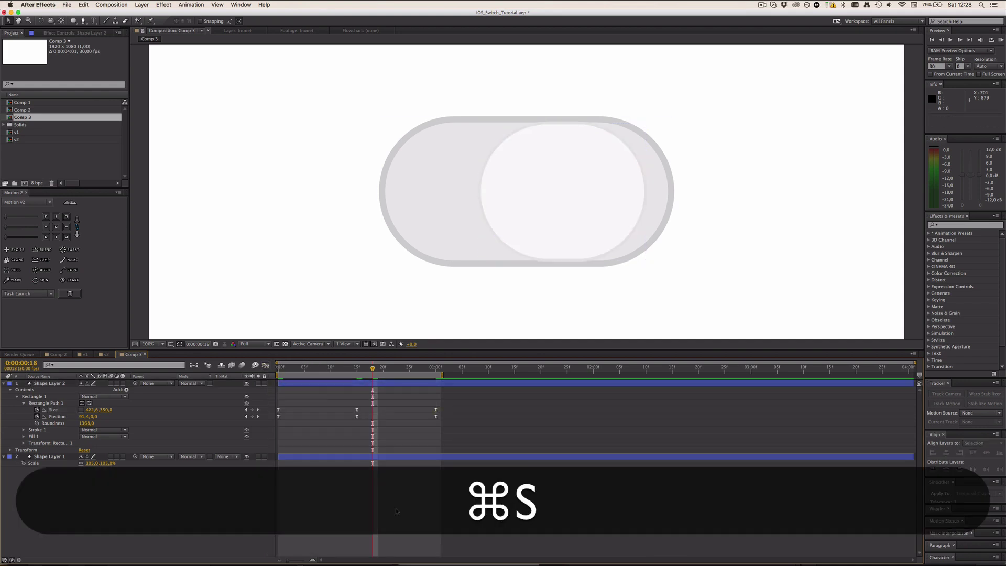
key("ctrl")
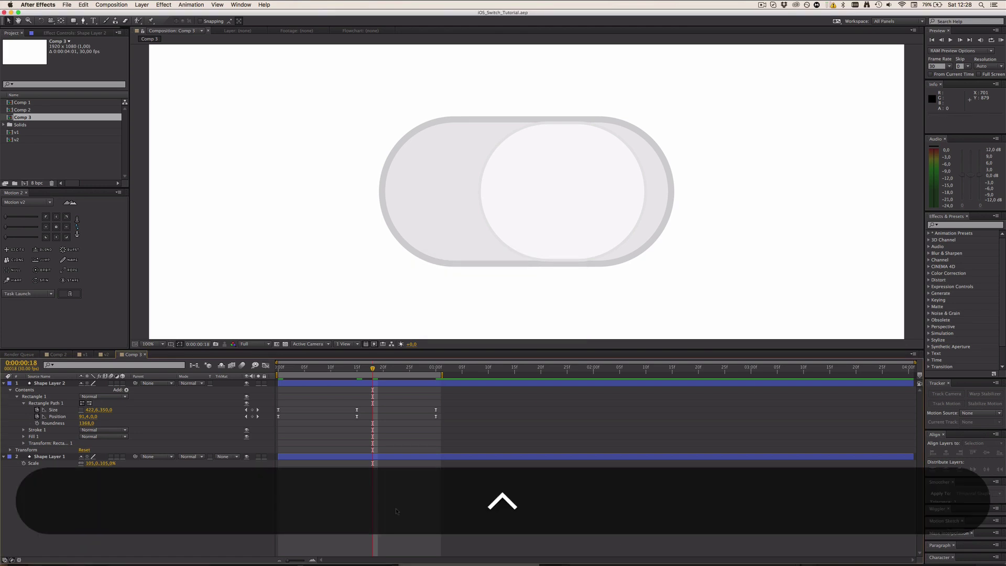
key("ctrl+0")
key("ctrl")
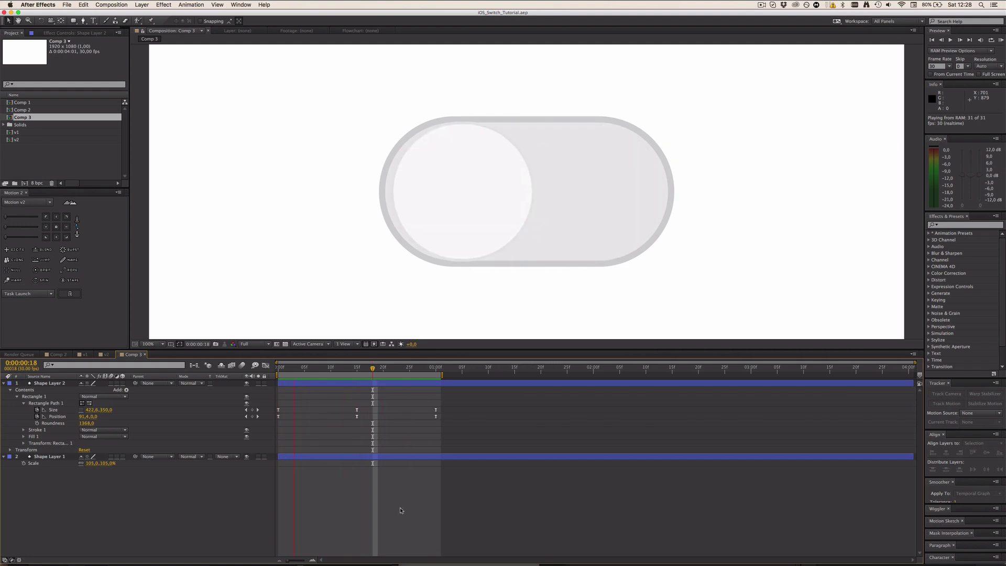
key("space")
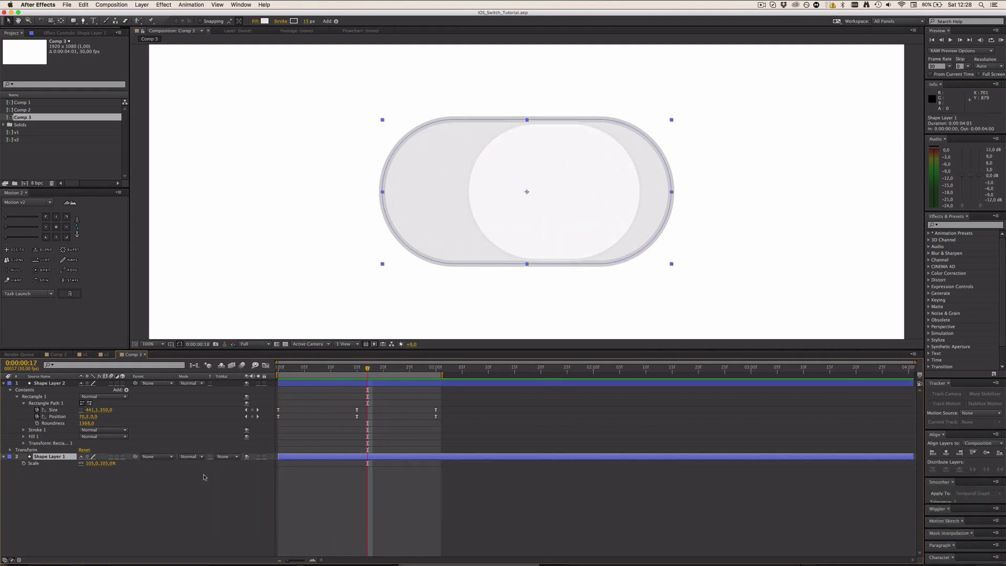
Step: Set the pill background layer's Scale to 100%
left_click(92, 463)
type("100")
key("Return")
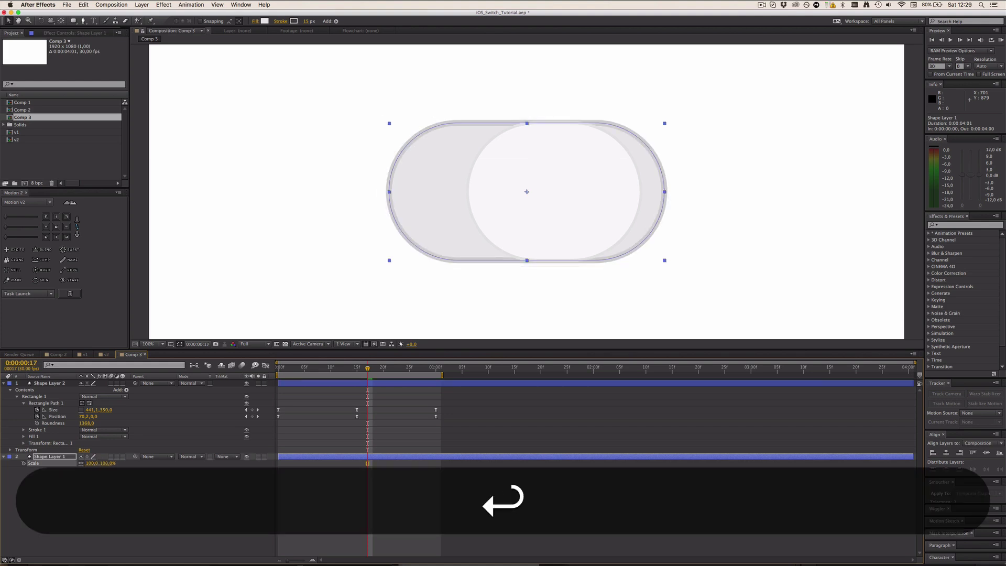
Step: Expand the pill background's rectangle path properties and set its Size height to 365, keeping the width at 700
left_click(3, 456)
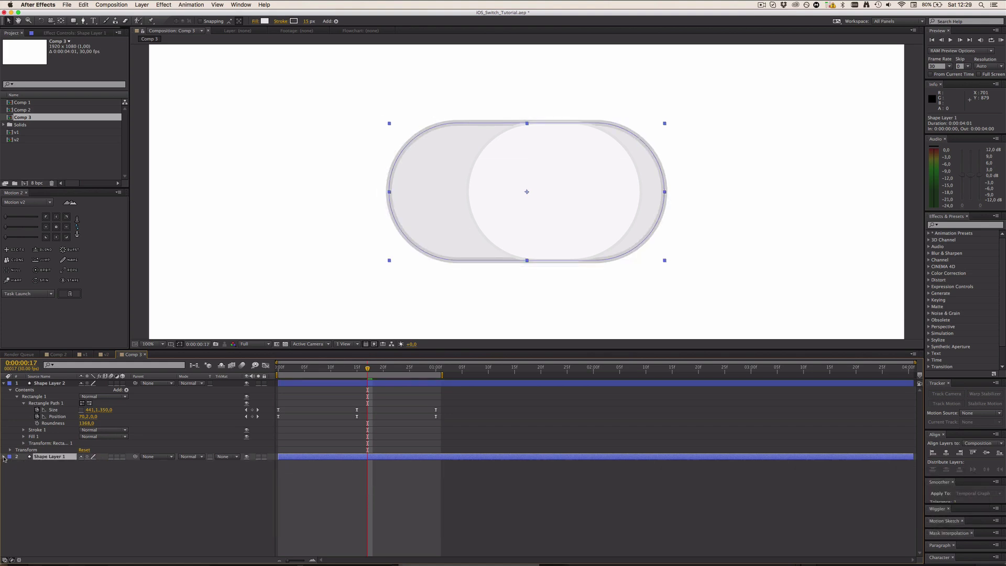
left_click(3, 456)
left_click(10, 463)
left_click(17, 469)
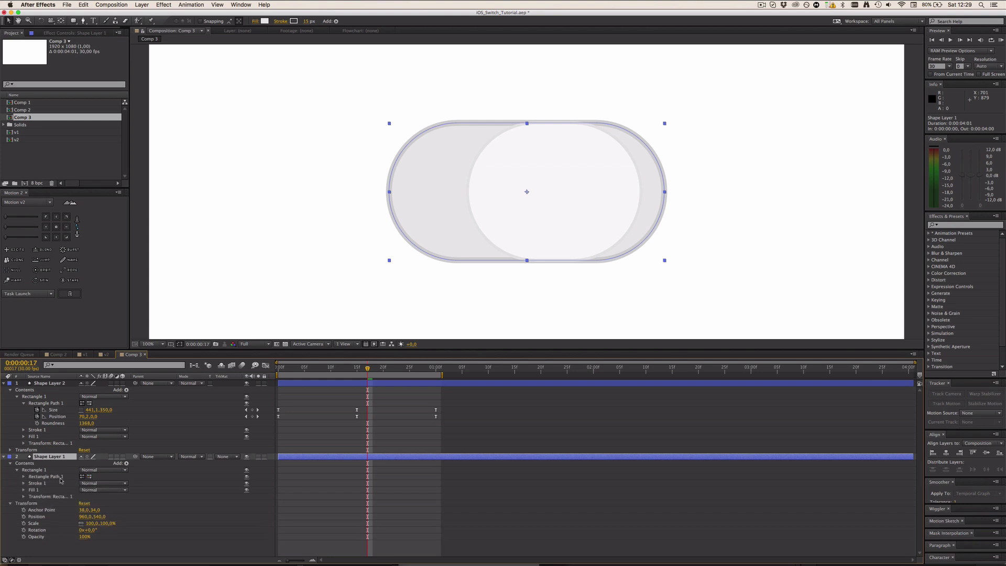
left_click(24, 476)
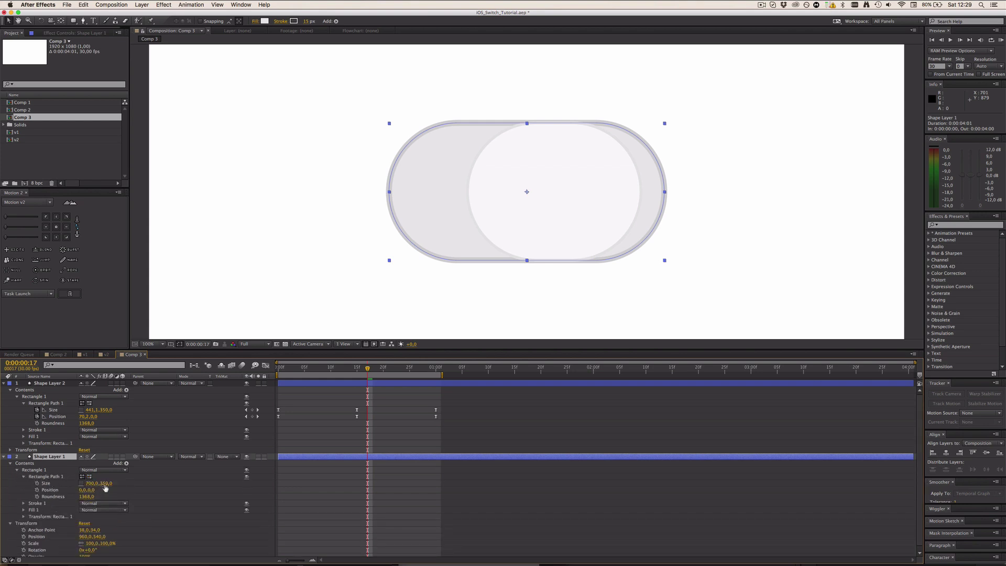
left_click_drag(106, 483, 112, 483)
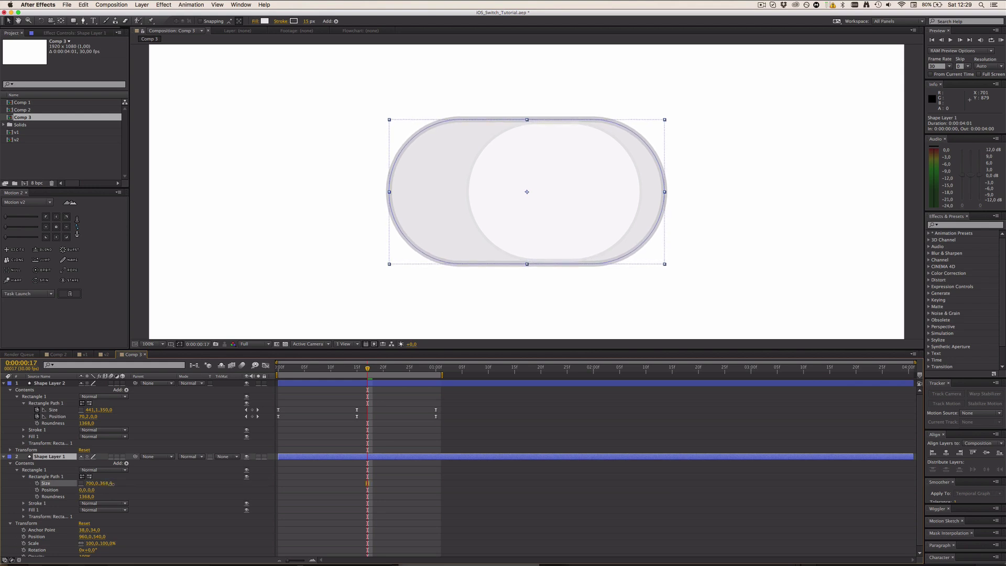
left_click(380, 518)
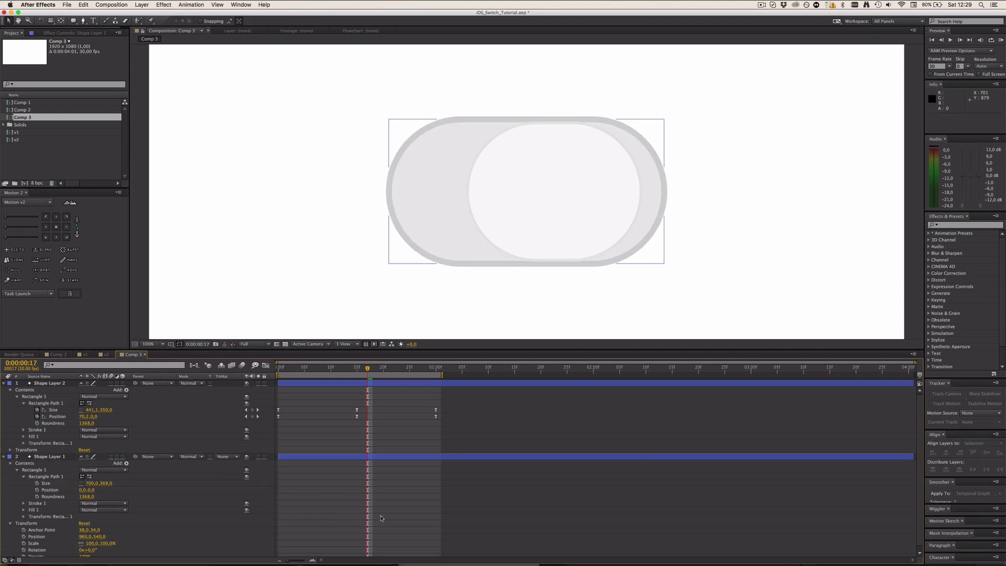
left_click(107, 483)
type("365")
key("Return")
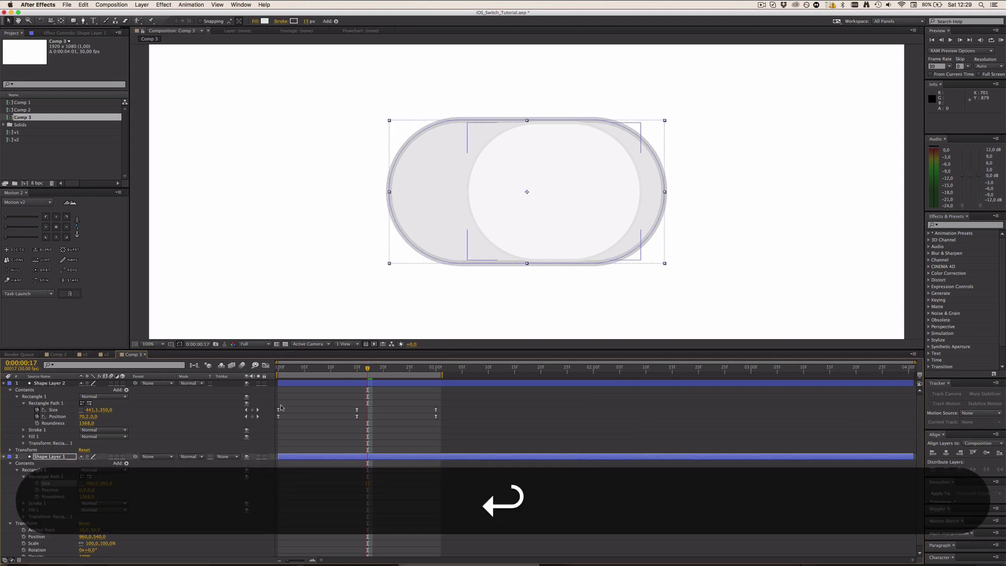
Step: Save the project and collapse the layers so that only the keyframed Size and Position properties are shown
key("super+s")
key("super+a")
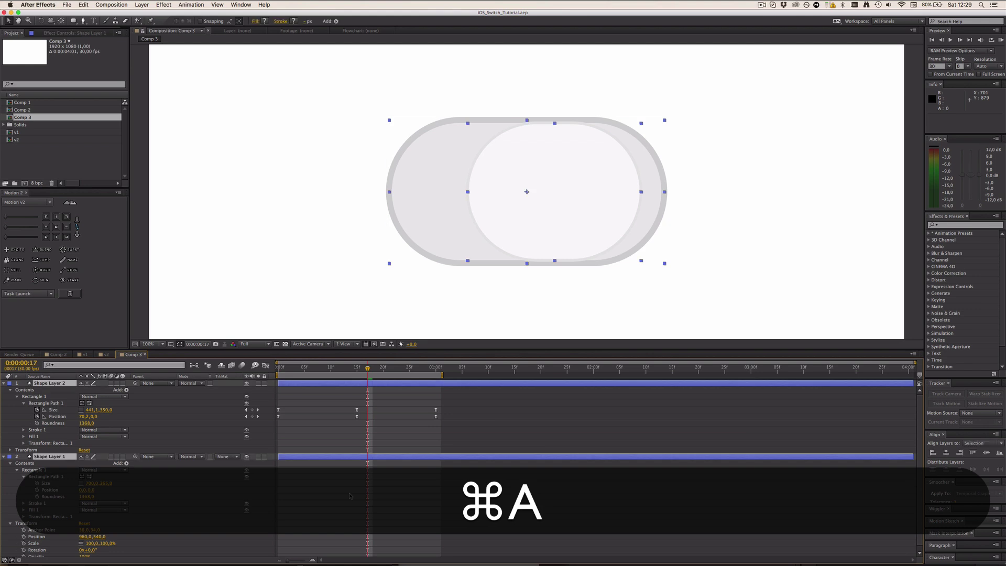
key("super+u")
left_click(337, 498)
key("u")
Step: Play a RAM preview of the toggle animation and scrub through its first frames
key("ctrl+0")
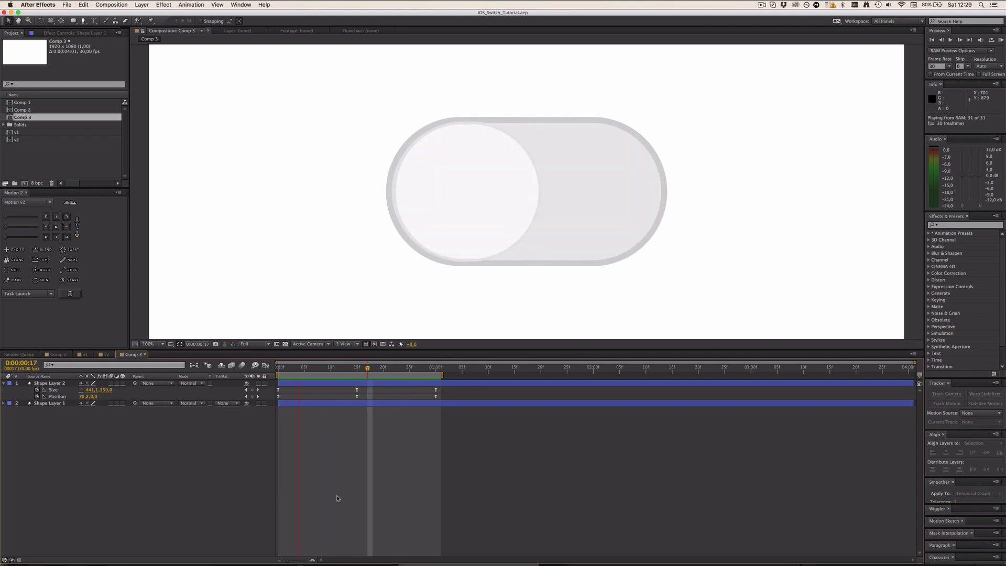
key("space")
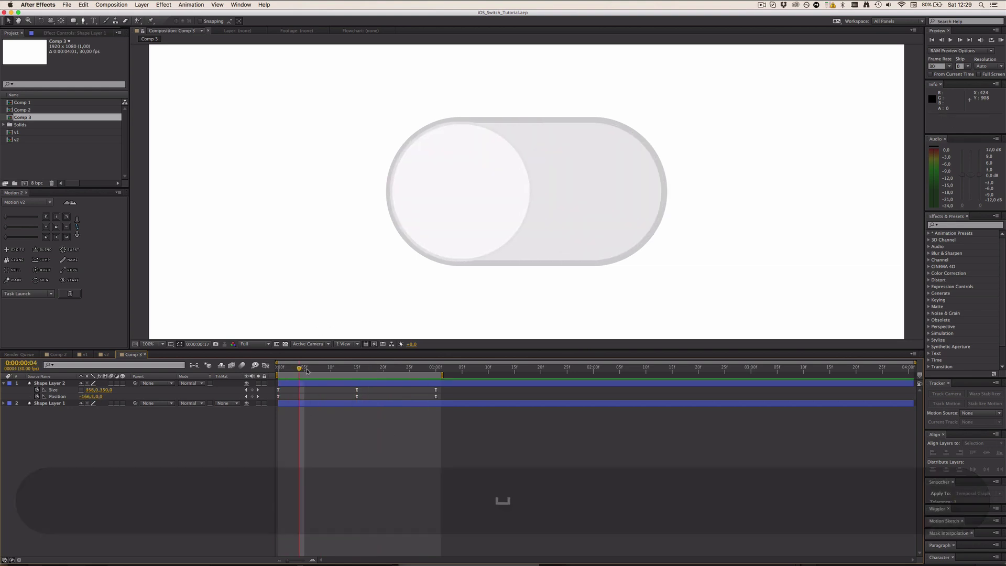
left_click_drag(300, 370, 309, 370)
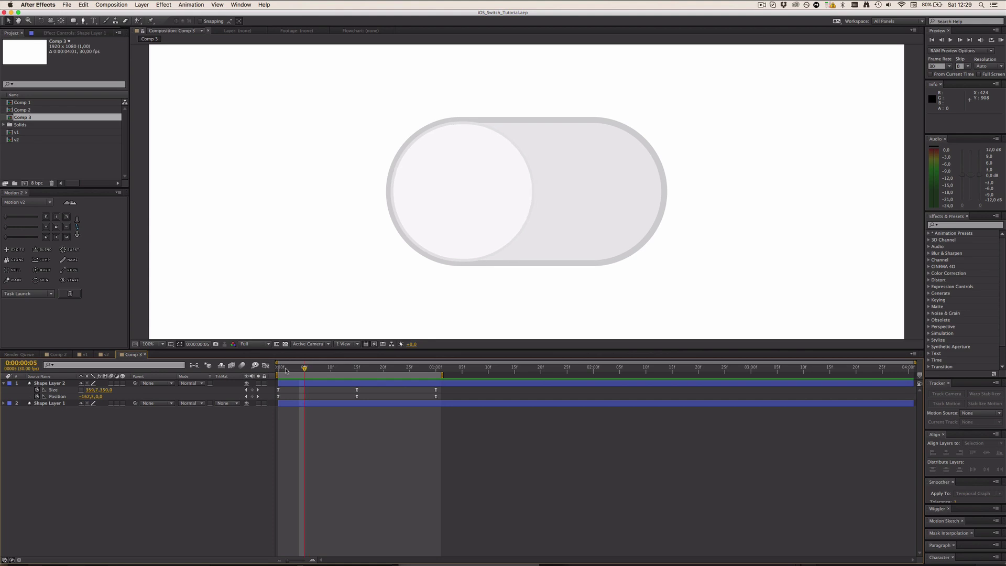
Step: Scrub through the finished switches in Comp 2 for reference and return to Comp 3
left_click(47, 357)
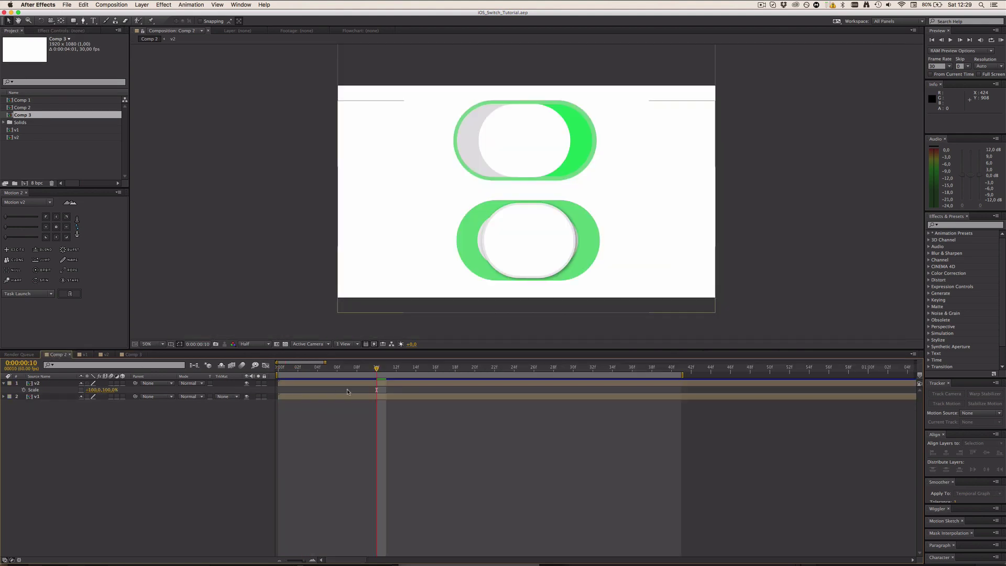
key("space")
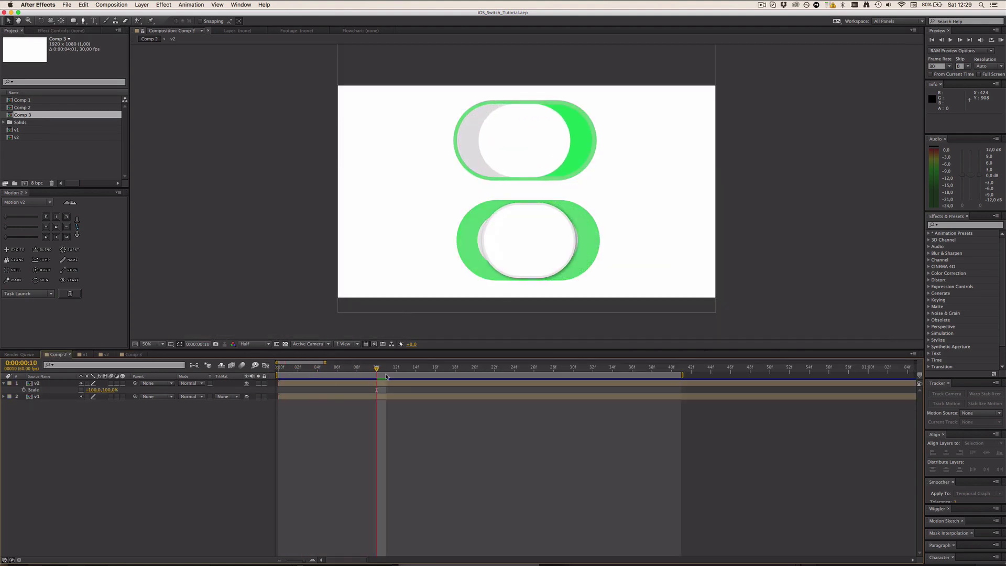
left_click(444, 370)
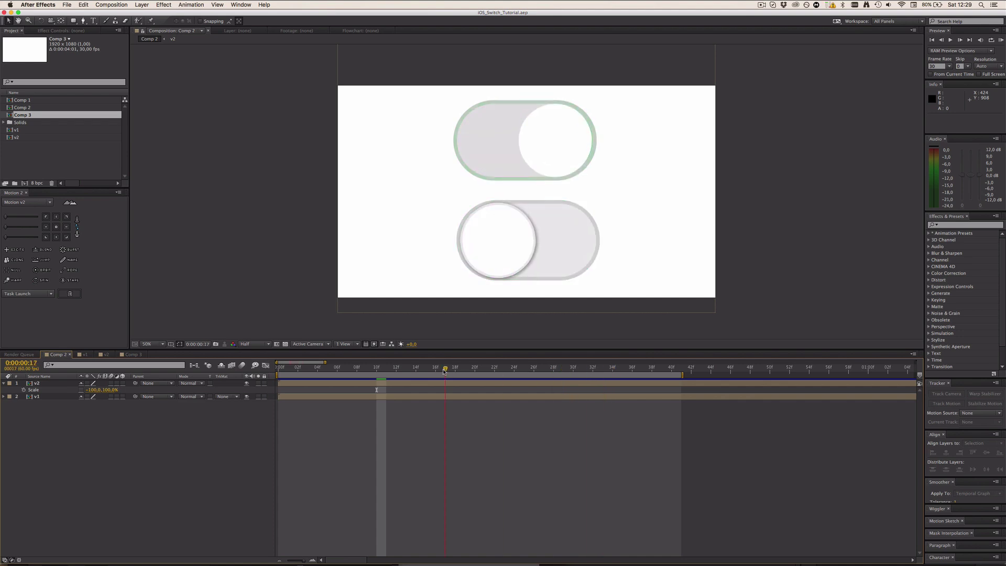
left_click_drag(464, 370, 611, 376)
left_click(134, 356)
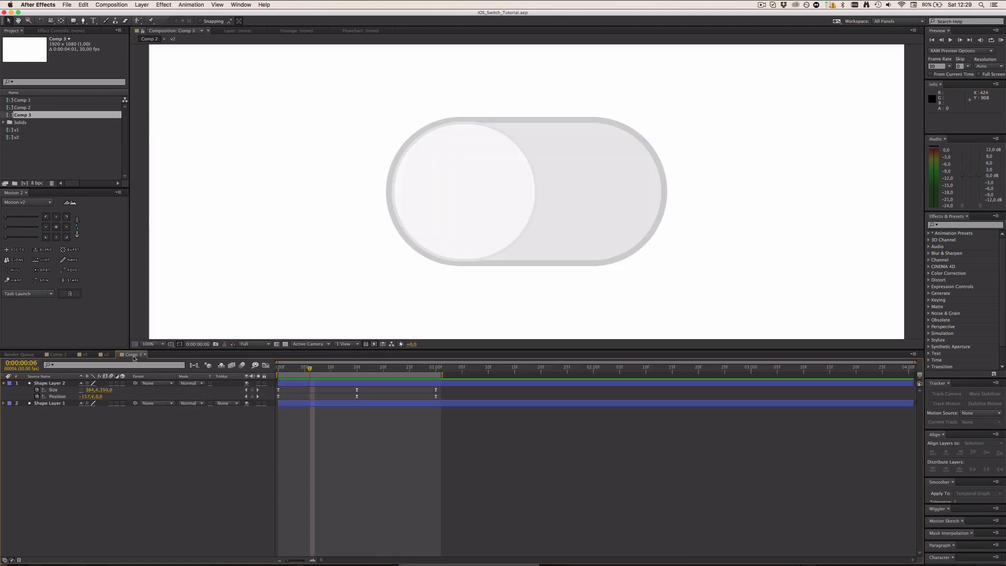
Step: Duplicate the pill background layer and set the duplicate's fill to None, keeping its stroke as the outline
left_click(336, 393)
left_click(327, 403)
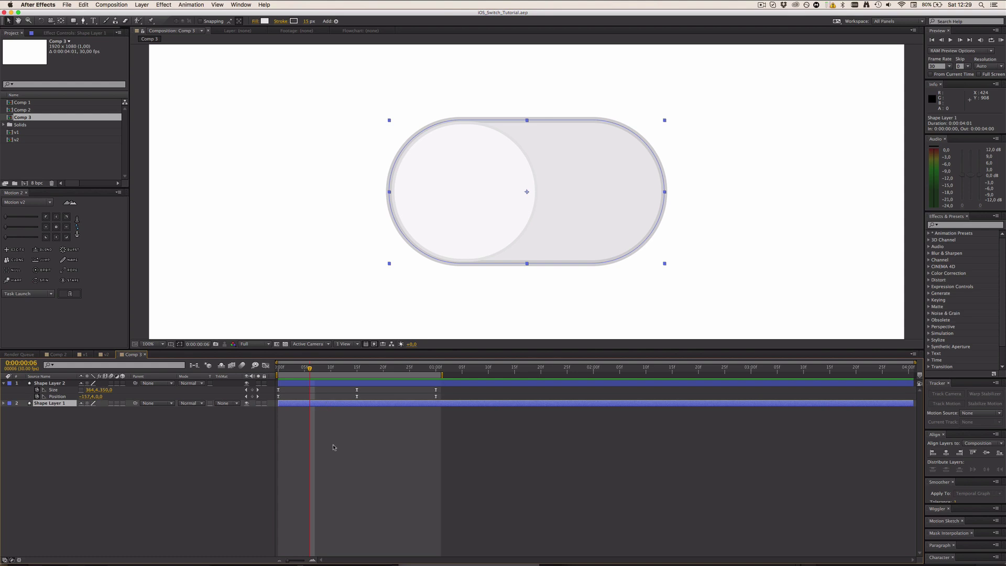
key("super+d")
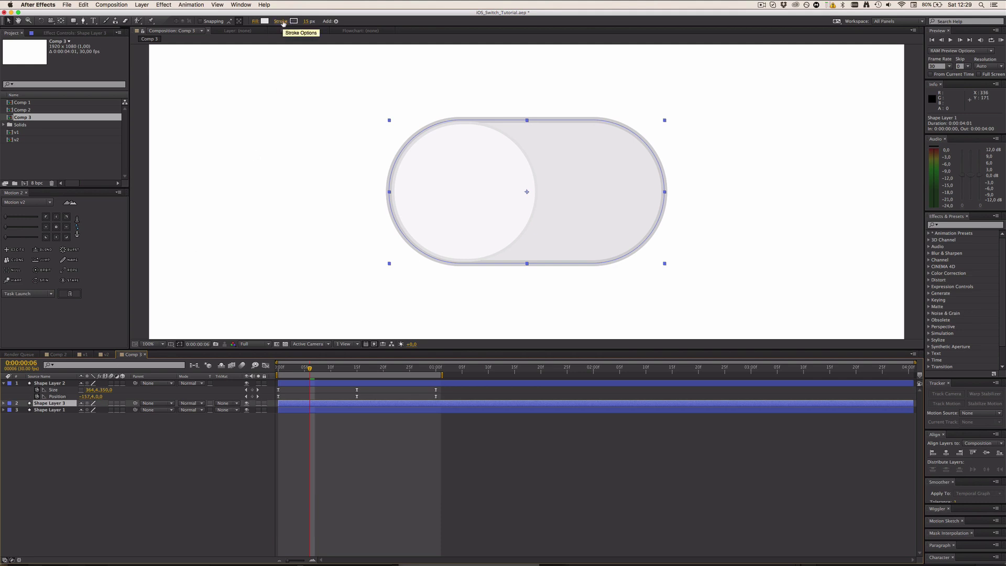
left_click(280, 21)
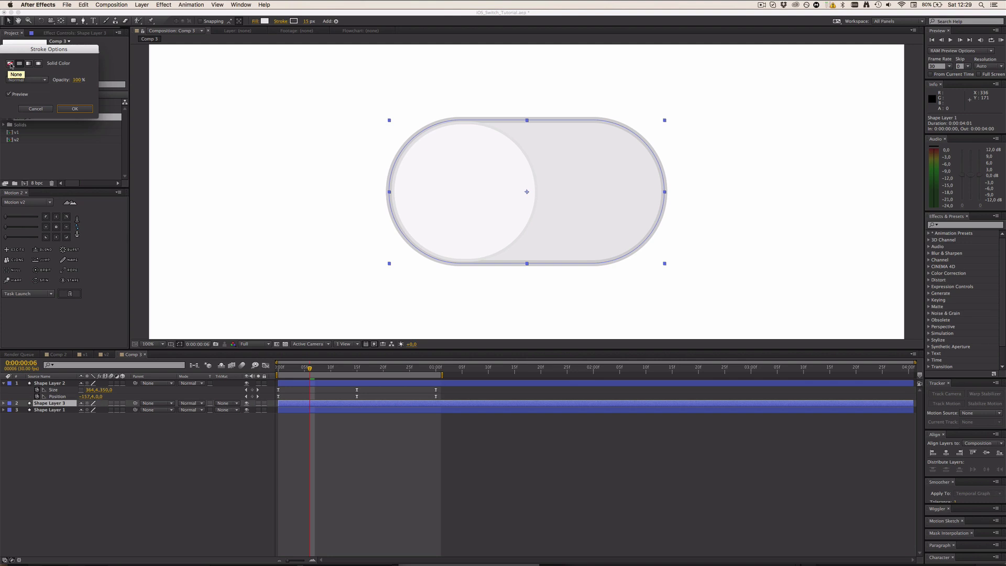
left_click(48, 109)
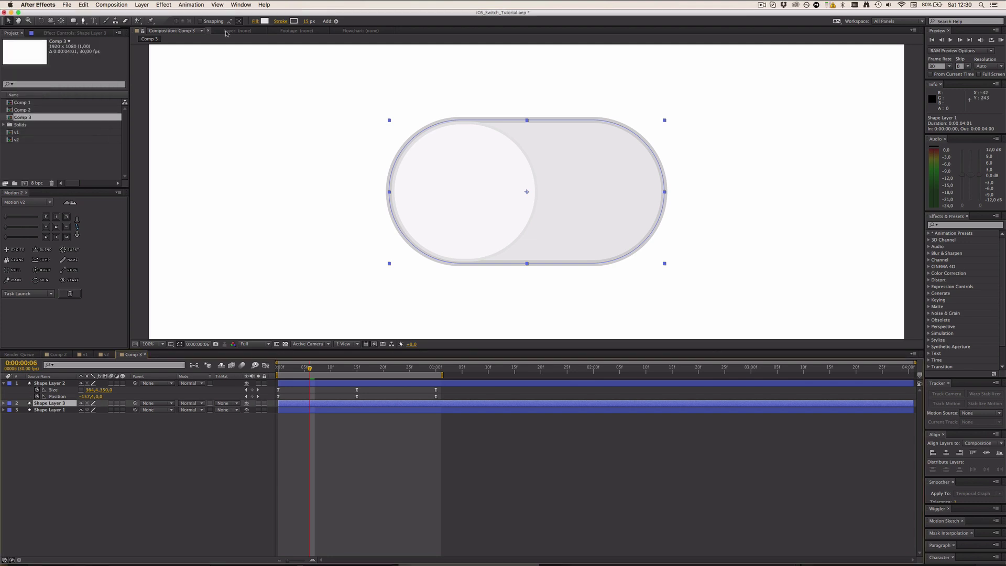
left_click(256, 21)
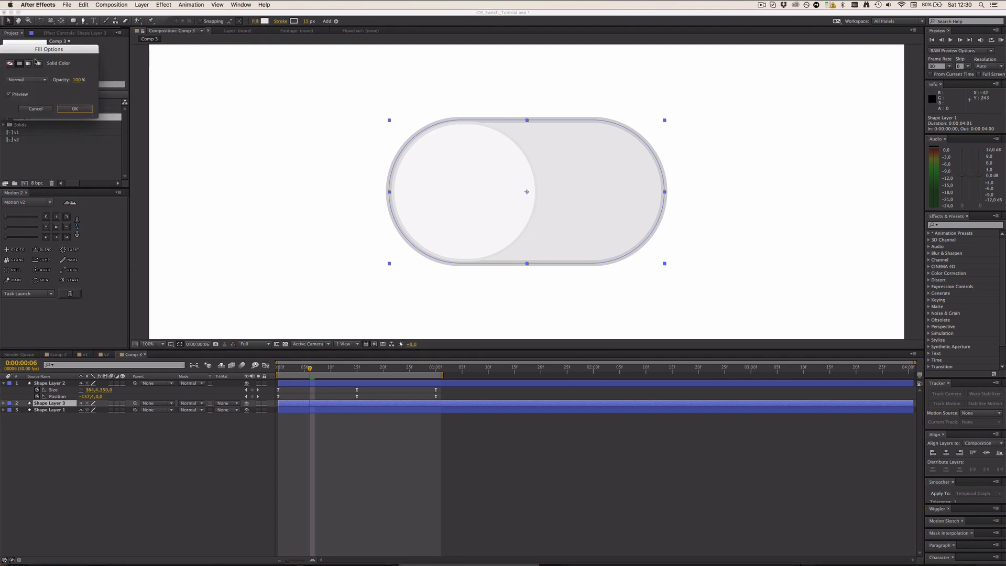
left_click(10, 63)
left_click(75, 109)
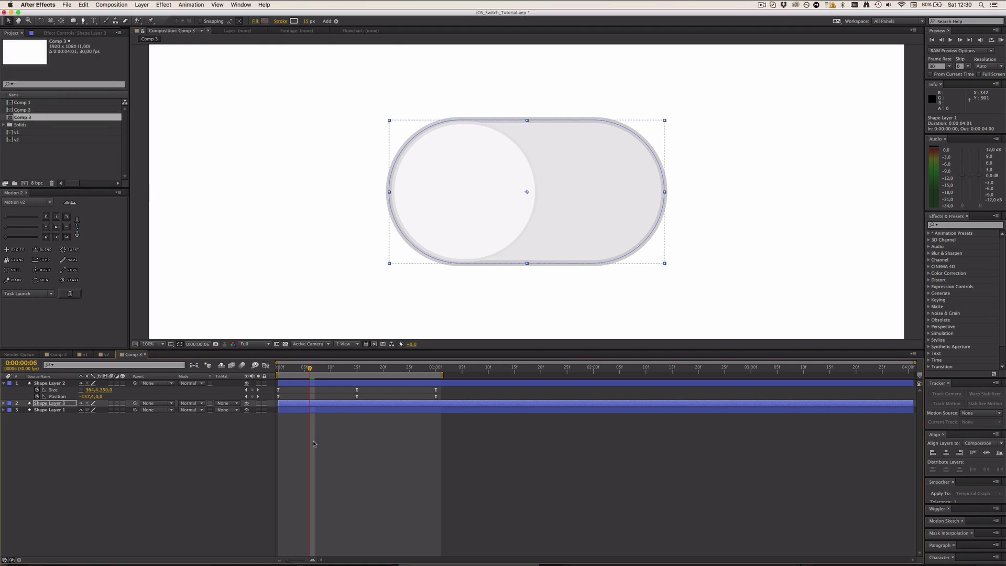
Step: Set the stroke of the original pill background layer to None
left_click(303, 440)
left_click(312, 410)
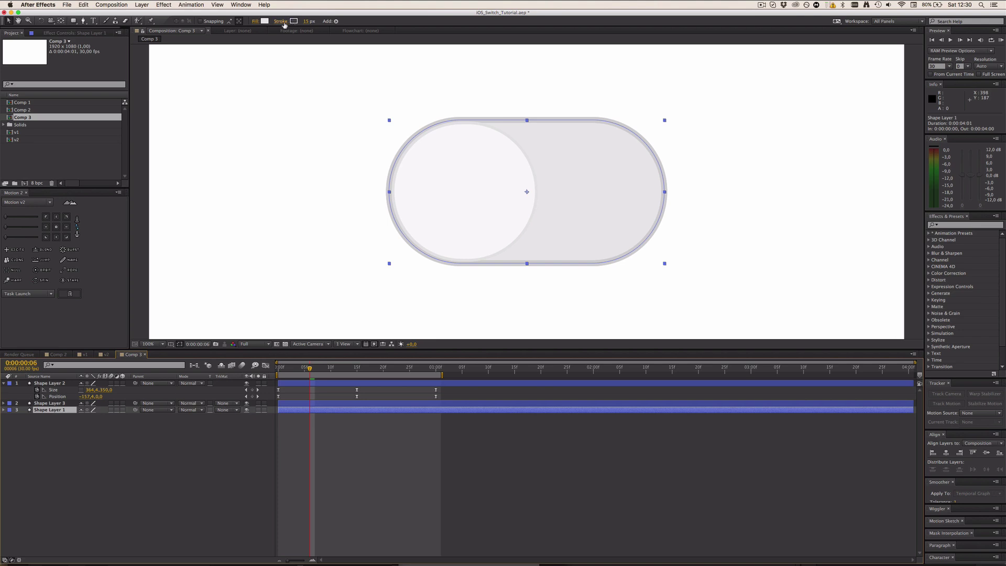
left_click(282, 22)
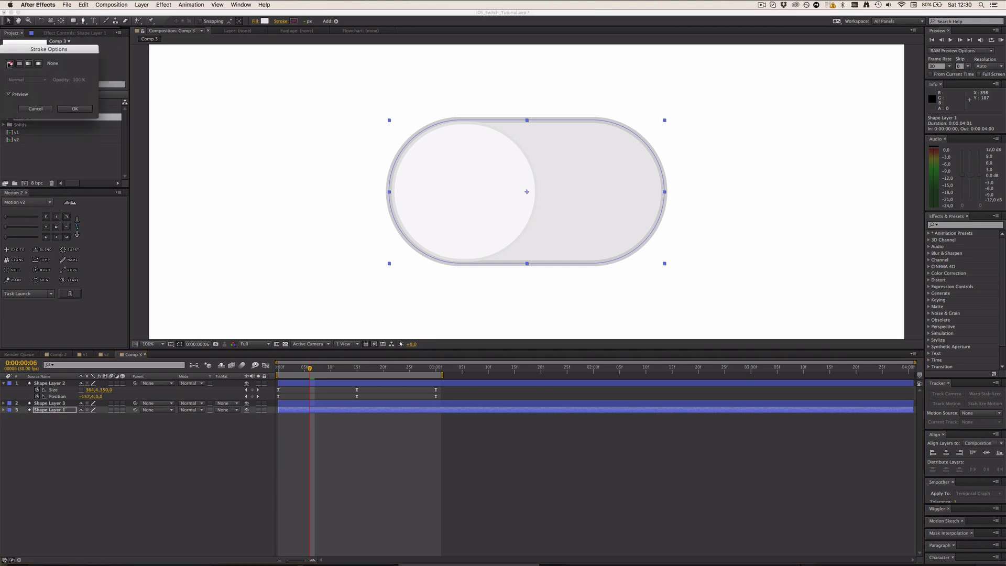
left_click(75, 108)
Step: Toggle the visibility of the pill fill and outline layers to check each one separately
left_click(247, 413)
left_click(247, 410)
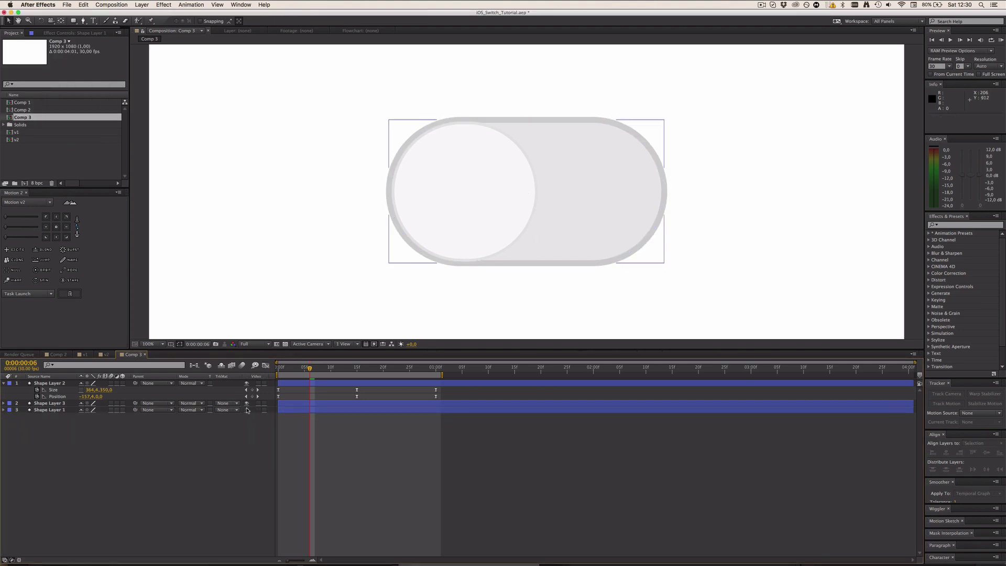
left_click(247, 410)
left_click(247, 403)
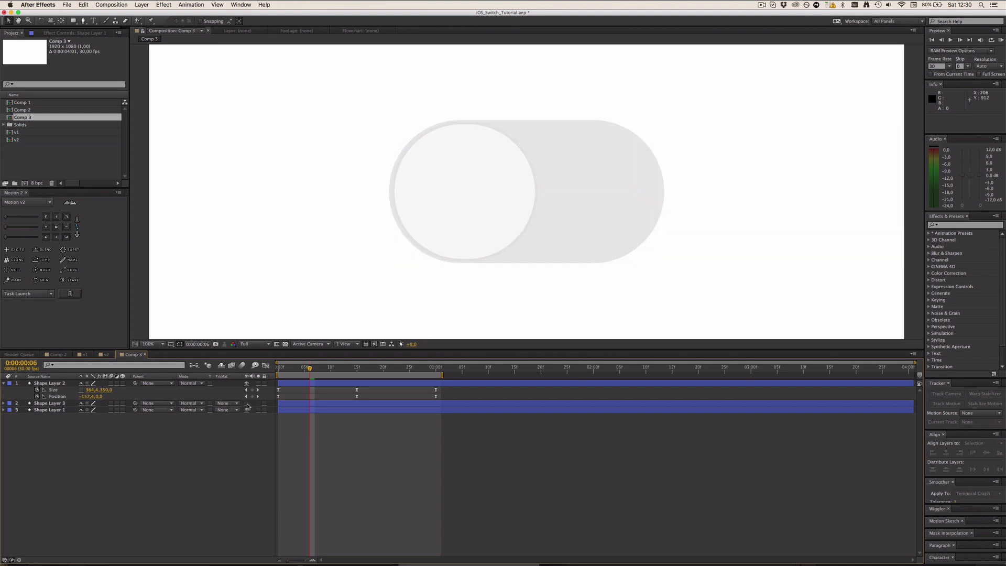
left_click(247, 403)
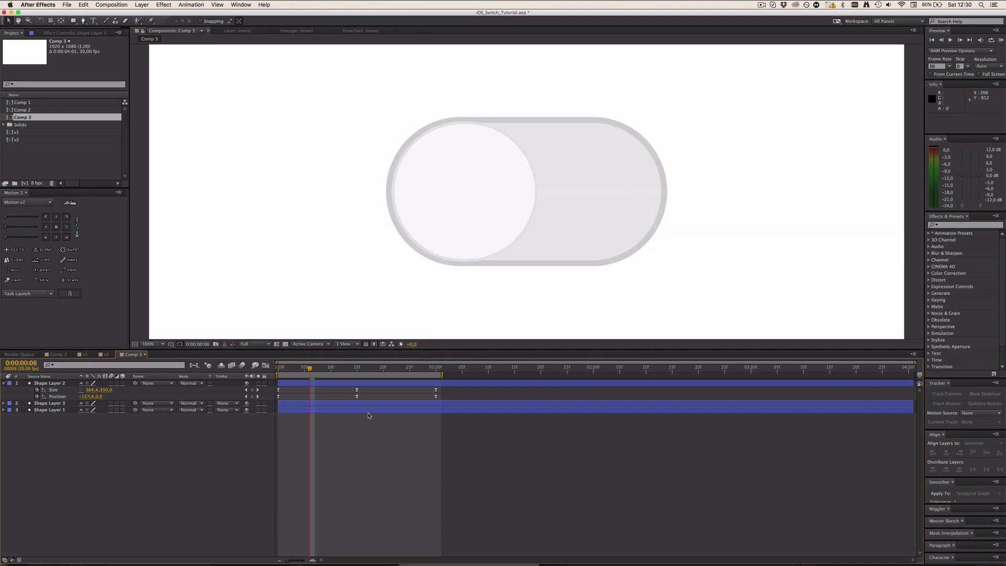
Step: Examine in Comp 2 how the grey fill shrinks while the switches toggle, and return to Comp 3
left_click(362, 411)
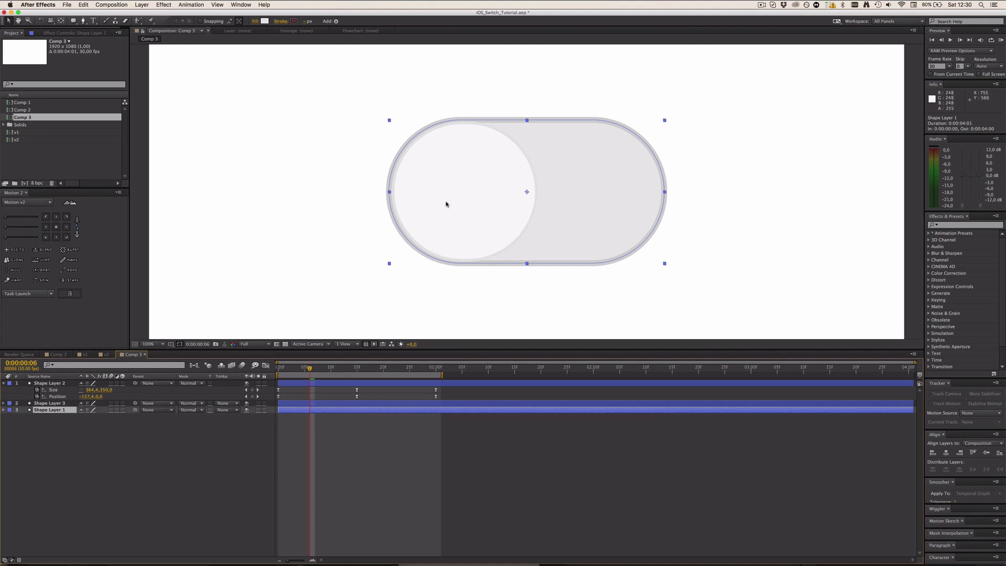
left_click(63, 355)
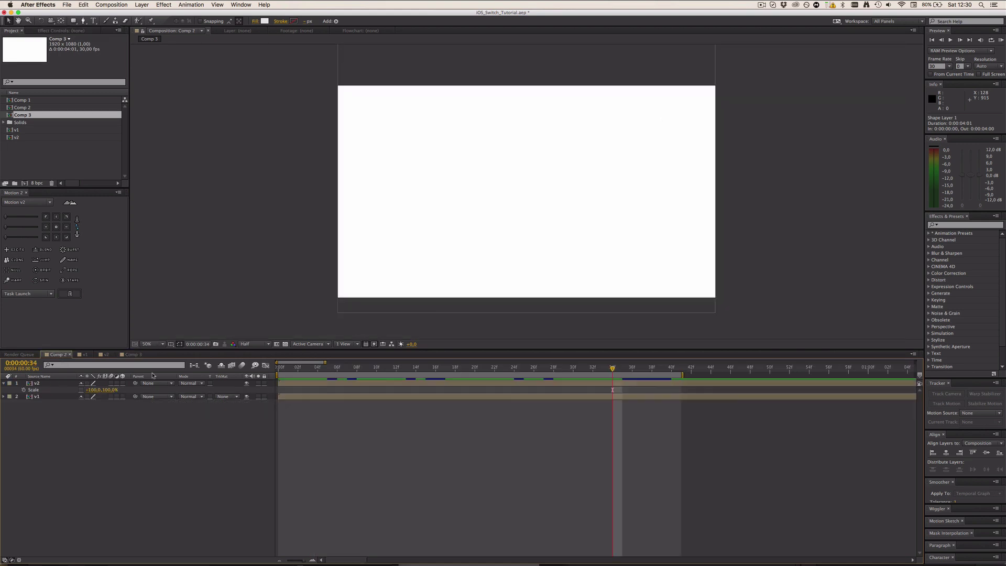
left_click(521, 367)
left_click(512, 366)
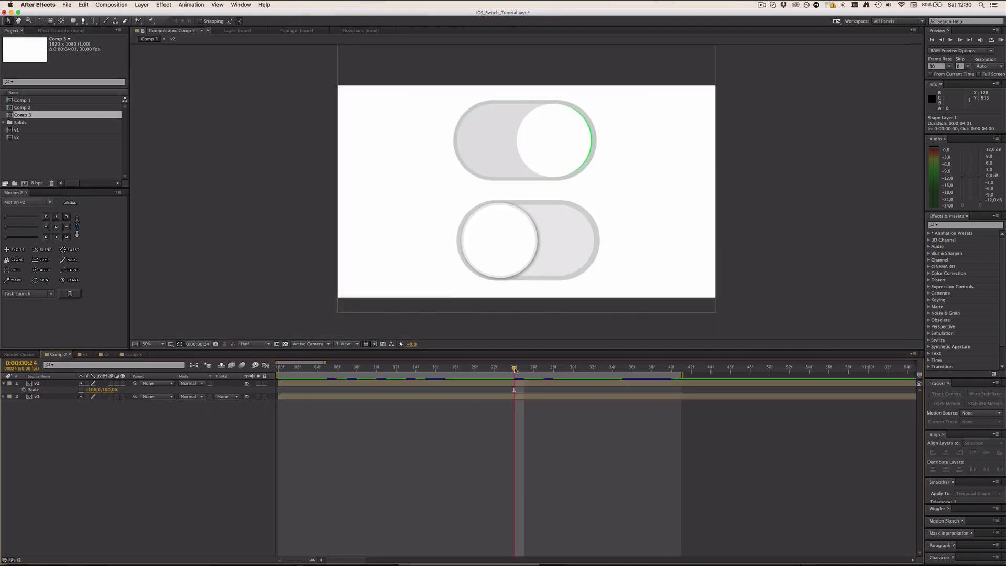
left_click(543, 366)
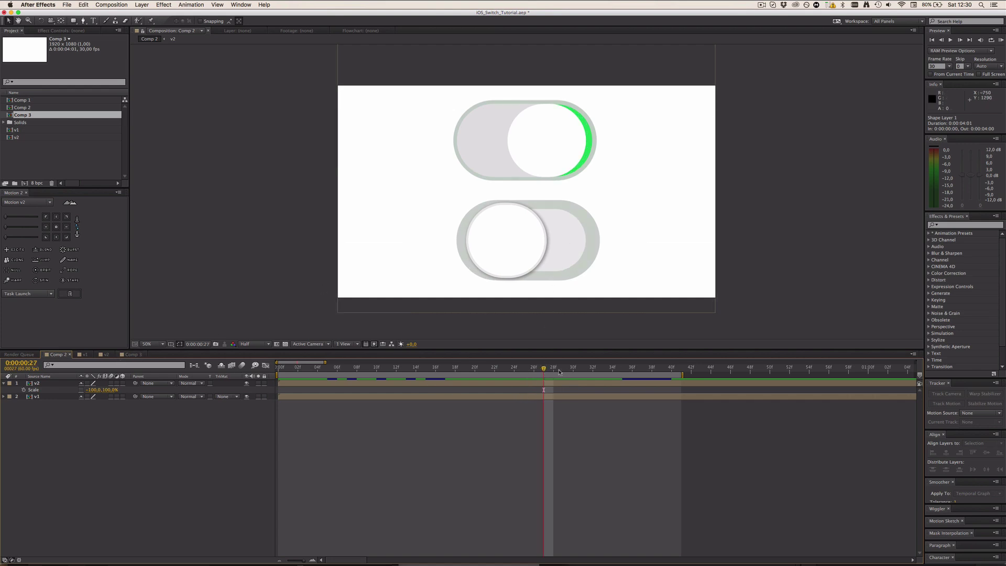
left_click_drag(546, 369, 575, 370)
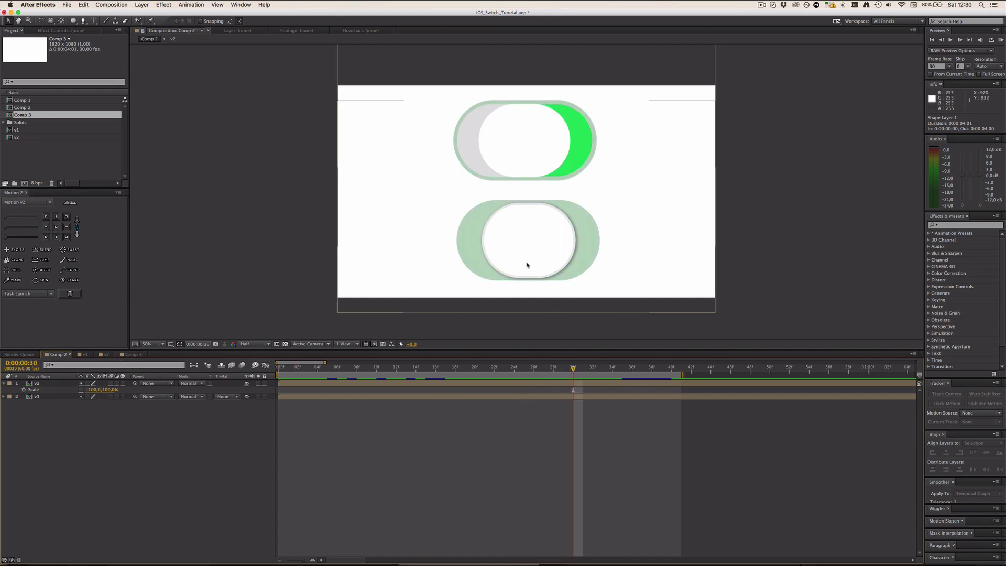
left_click(133, 355)
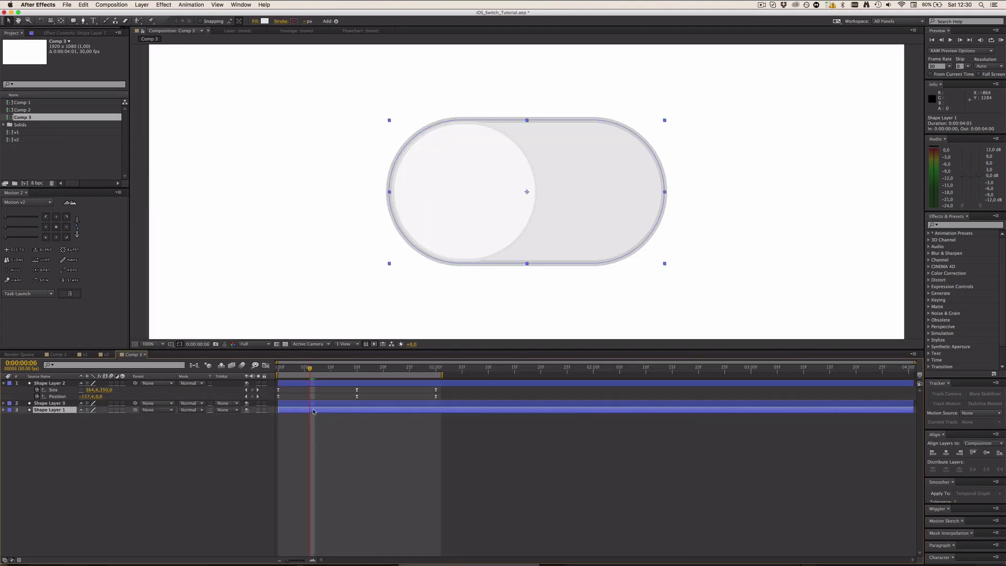
Step: Keyframe the Scale of the pill fill layer from 100% at frame 0 to 0% at frame 20
left_click_drag(303, 369, 279, 370)
key("s")
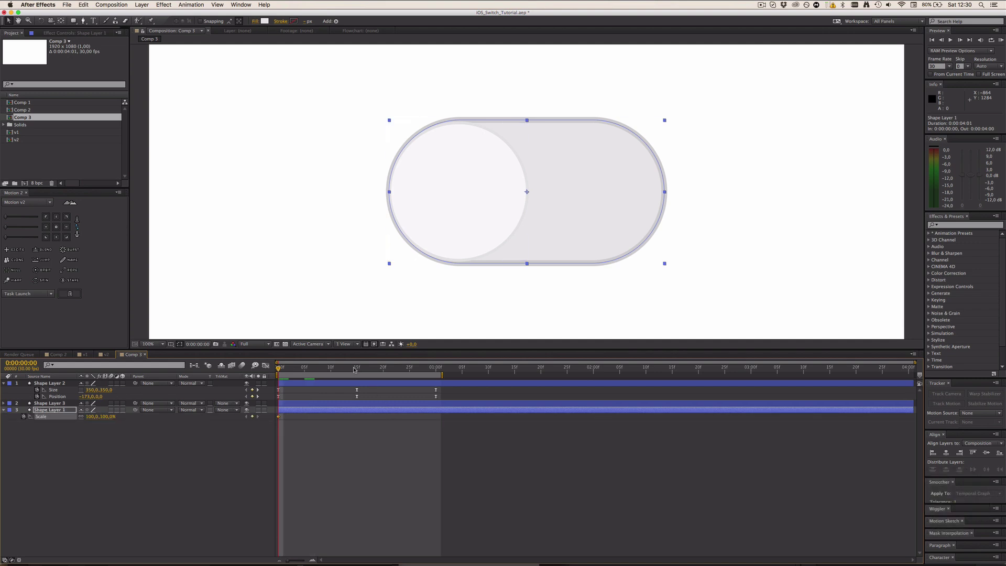
left_click_drag(354, 370, 383, 370)
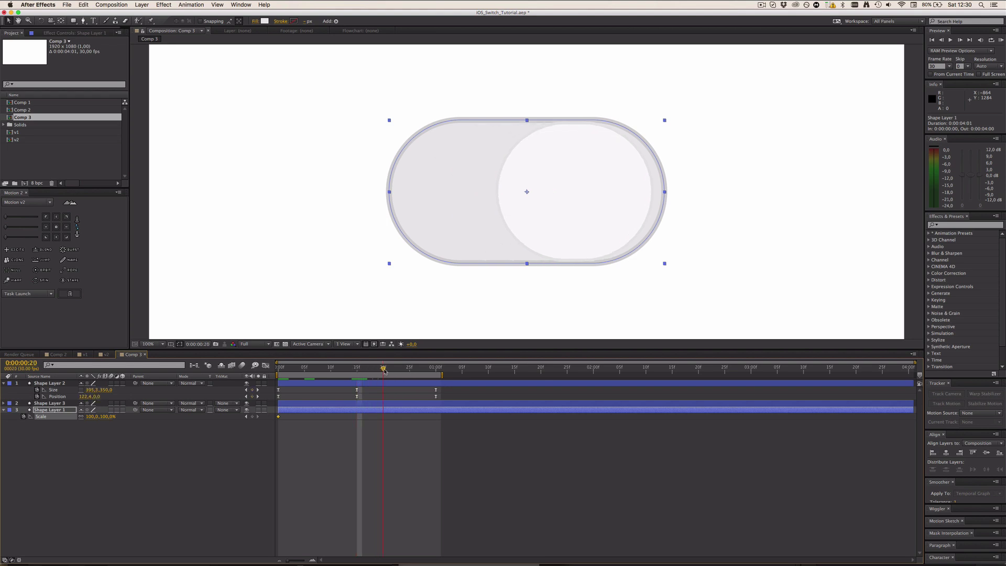
type("5")
key("Return")
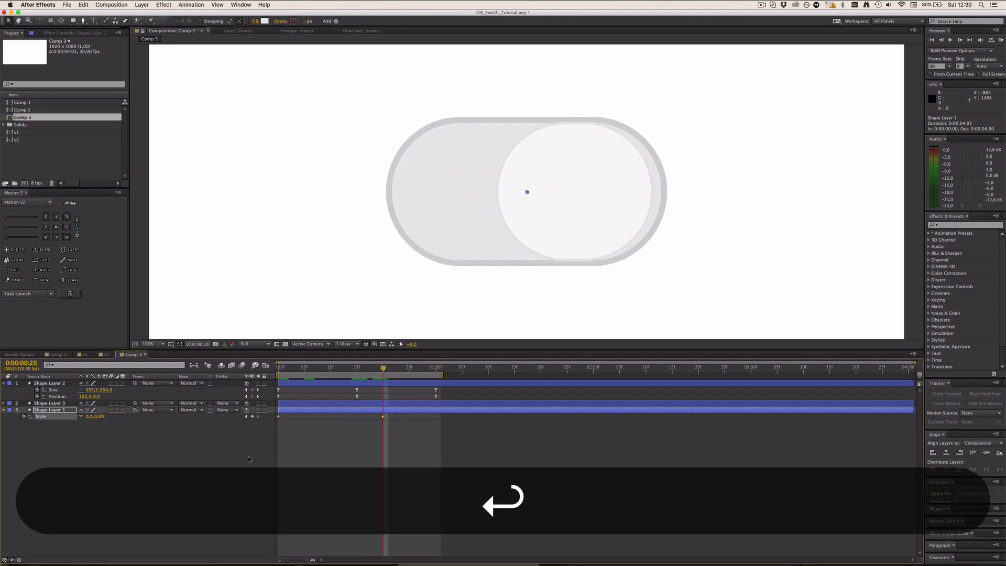
Step: Shift the pill fill's first Scale keyframe to frame 4 and scrub through the shrinking animation
key("Page_Up")
mouse_move(358, 373)
left_mouse_down()
mouse_move(261, 382)
mouse_move(353, 383)
left_mouse_up()
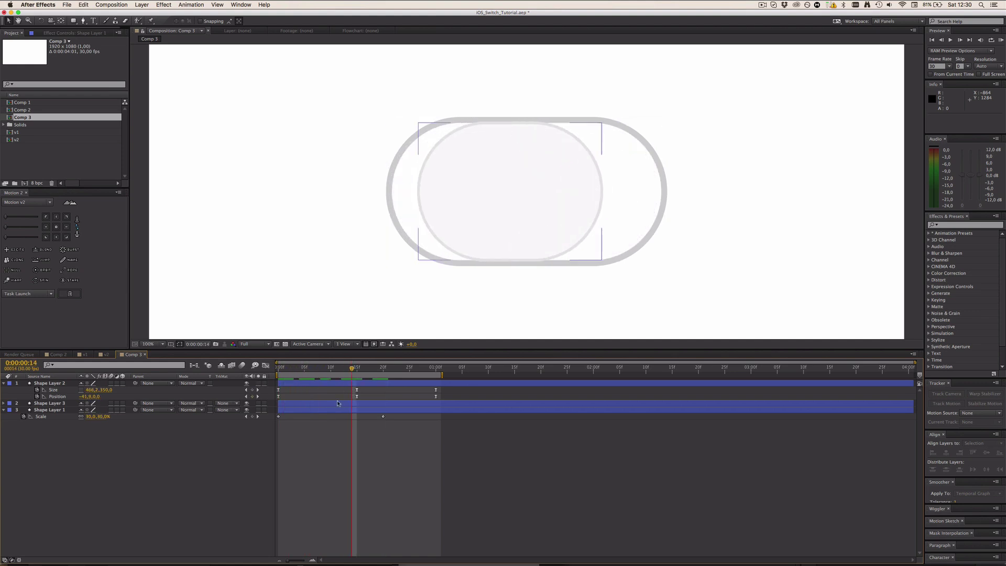
left_click_drag(280, 418, 299, 417)
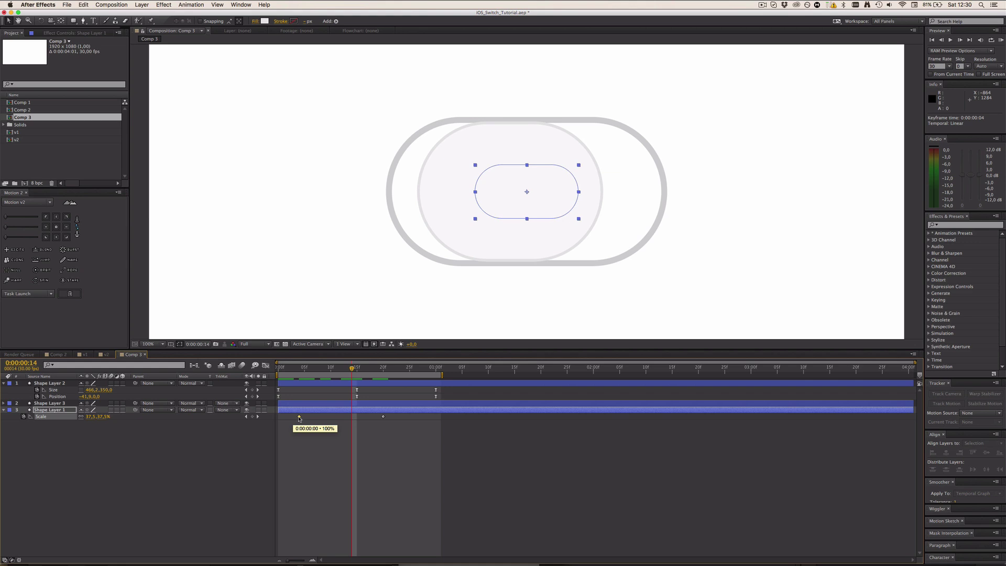
left_click(339, 445)
left_click_drag(324, 368, 300, 395)
Step: Check the outline layer's fill colour and move that layer beneath the pill fill layer in the stack
left_click(302, 410)
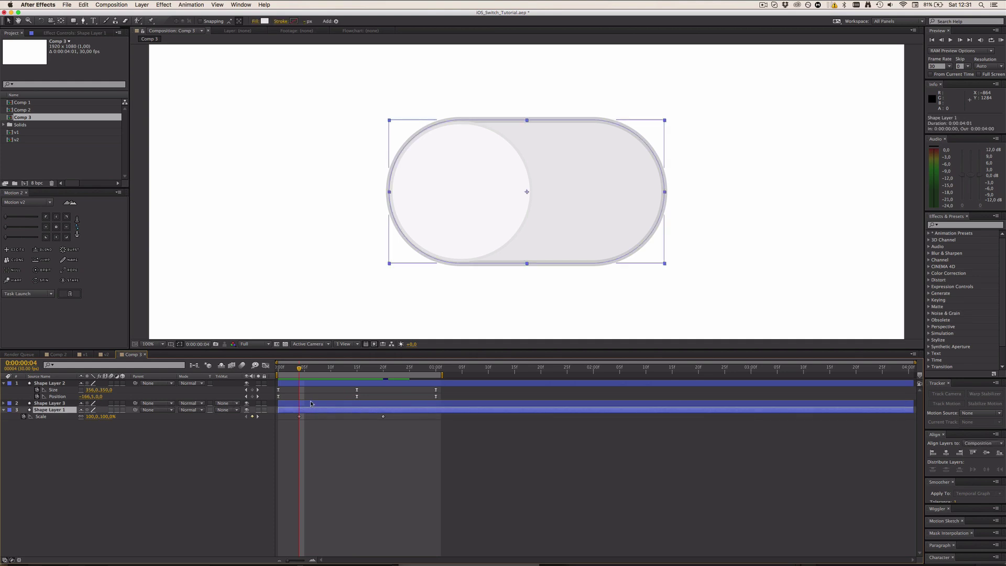
left_click(309, 403)
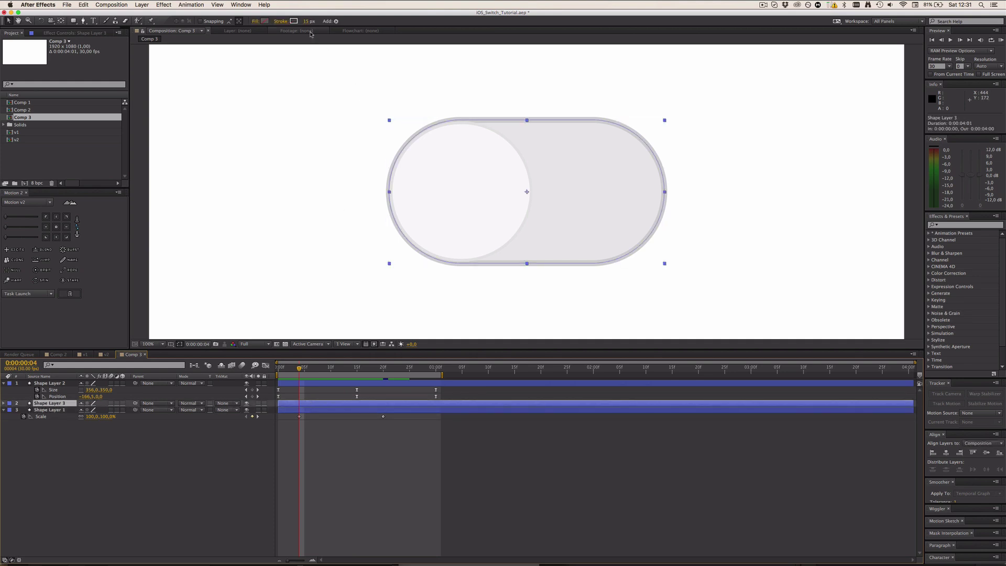
left_click(266, 22)
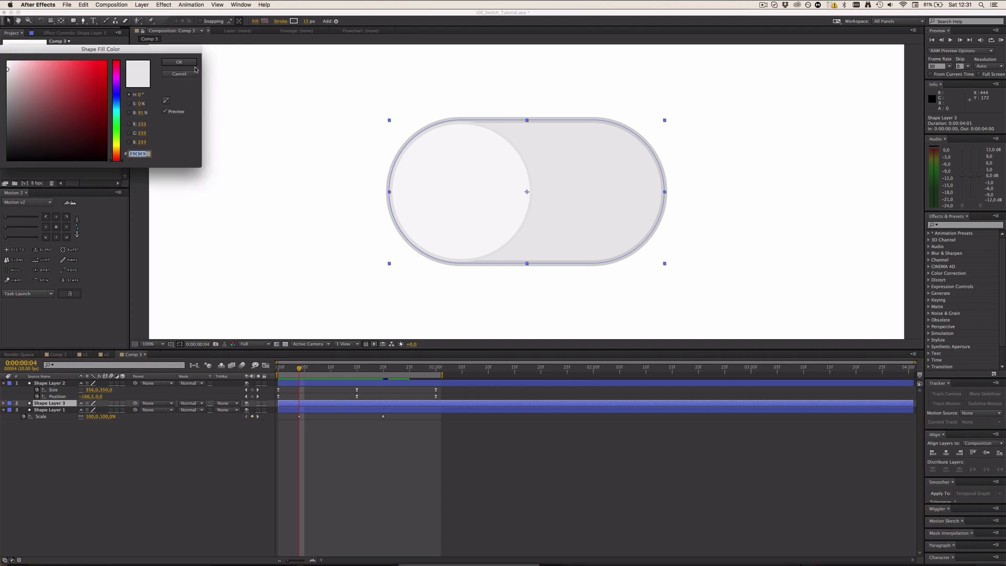
left_click(178, 62)
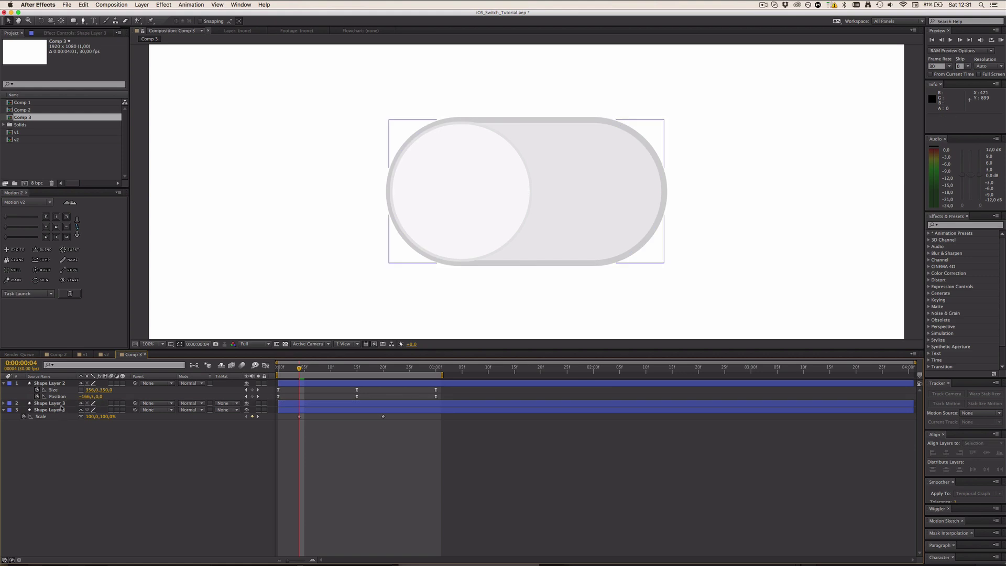
left_click_drag(62, 404, 60, 423)
left_click(100, 434)
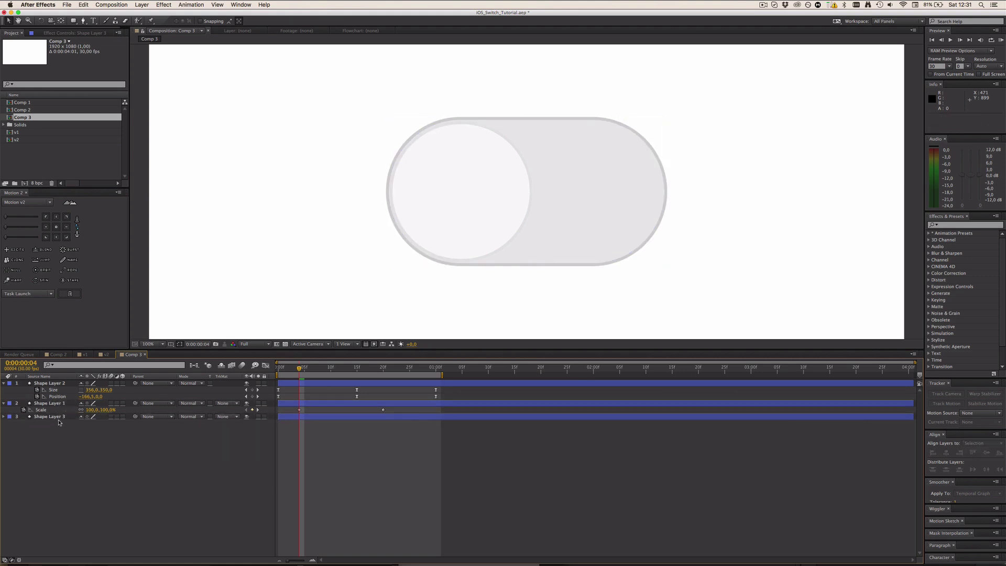
Step: Change the fill colour of the outline layer, Shape Layer 3, to green #1ED351
left_click(62, 417)
left_click(101, 461)
left_click(64, 403)
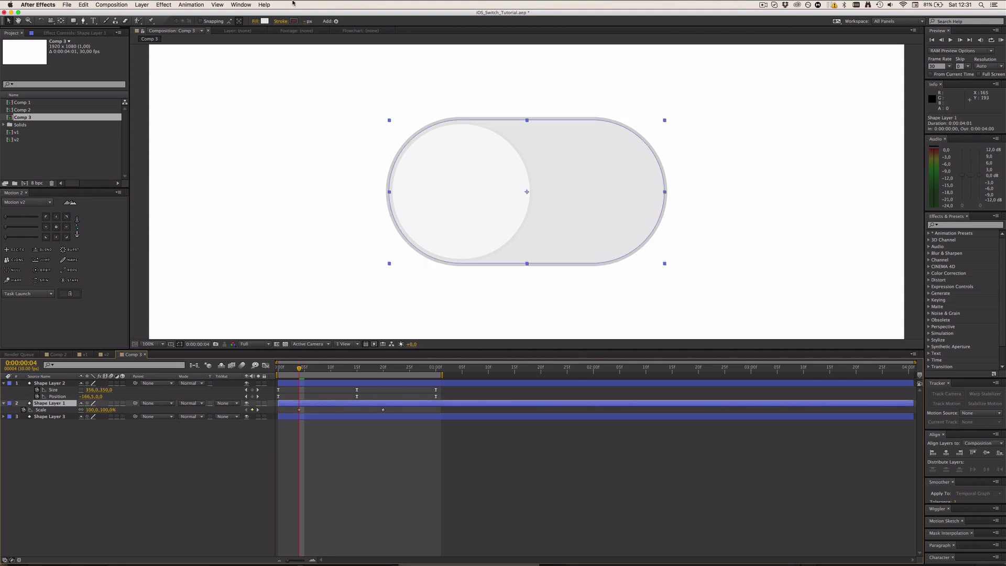
left_click(340, 436)
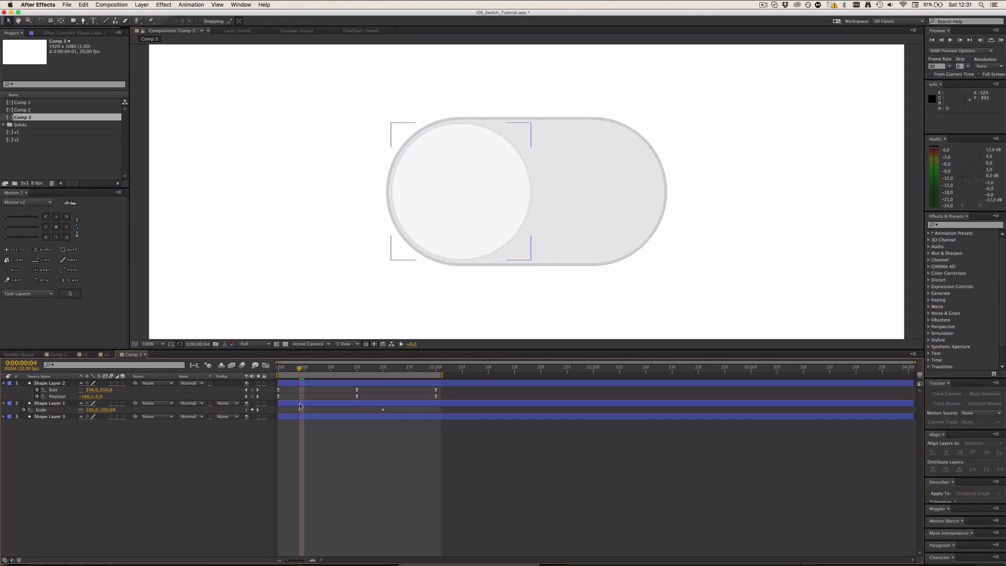
mouse_move(305, 371)
left_mouse_down()
mouse_move(325, 370)
mouse_move(296, 381)
left_mouse_up()
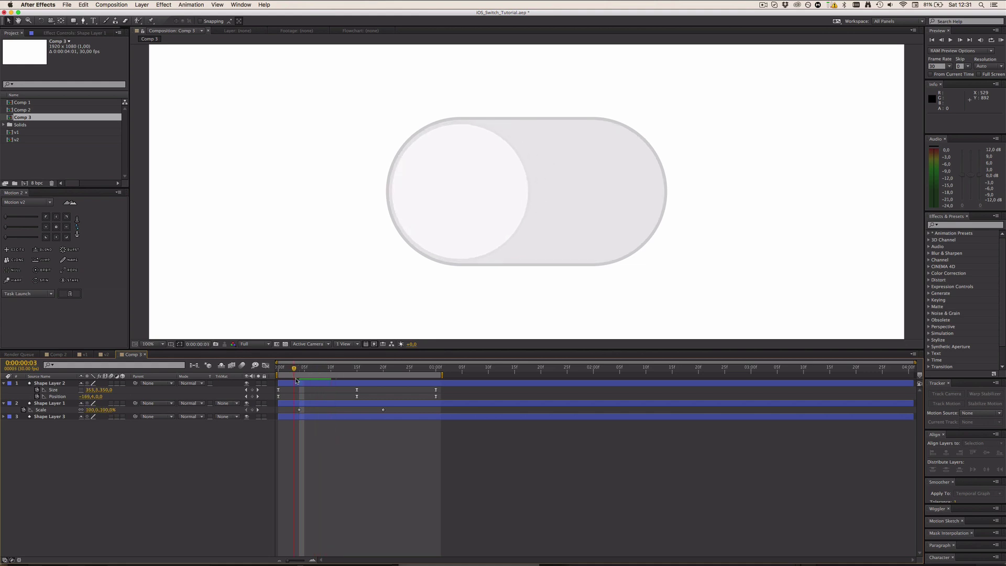
left_click(312, 417)
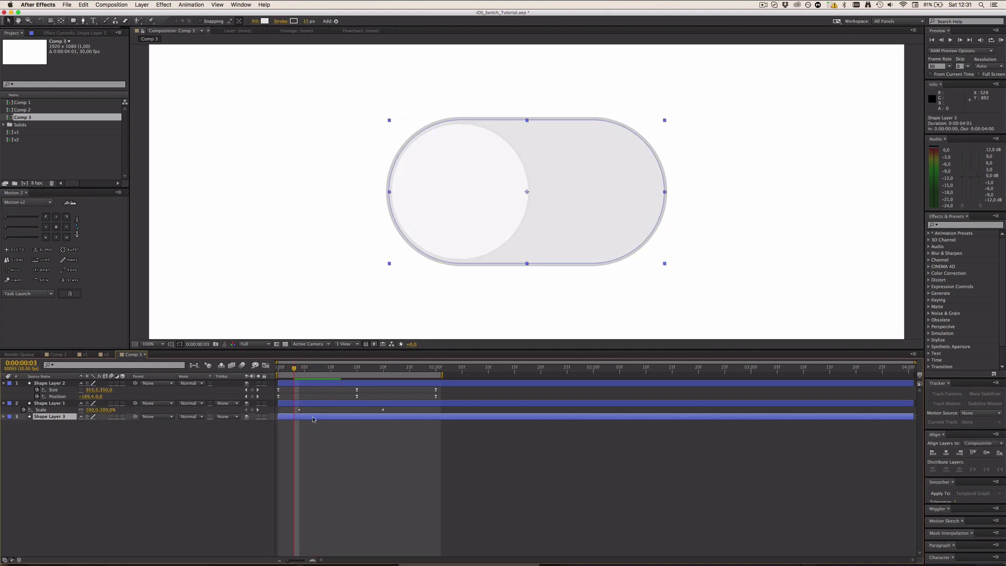
left_click(265, 22)
left_click(120, 124)
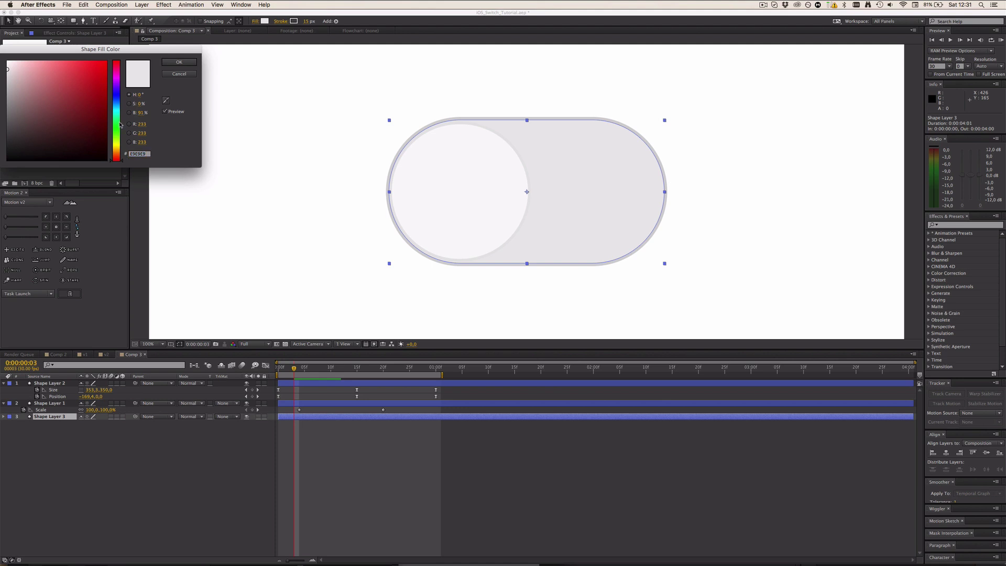
left_click(116, 124)
left_click(92, 78)
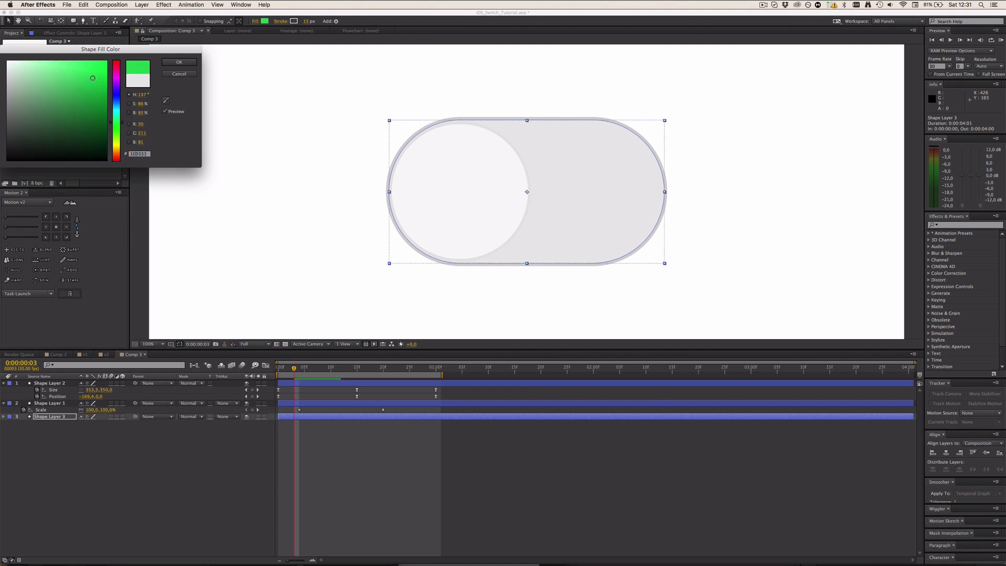
left_click(178, 62)
left_click(271, 260)
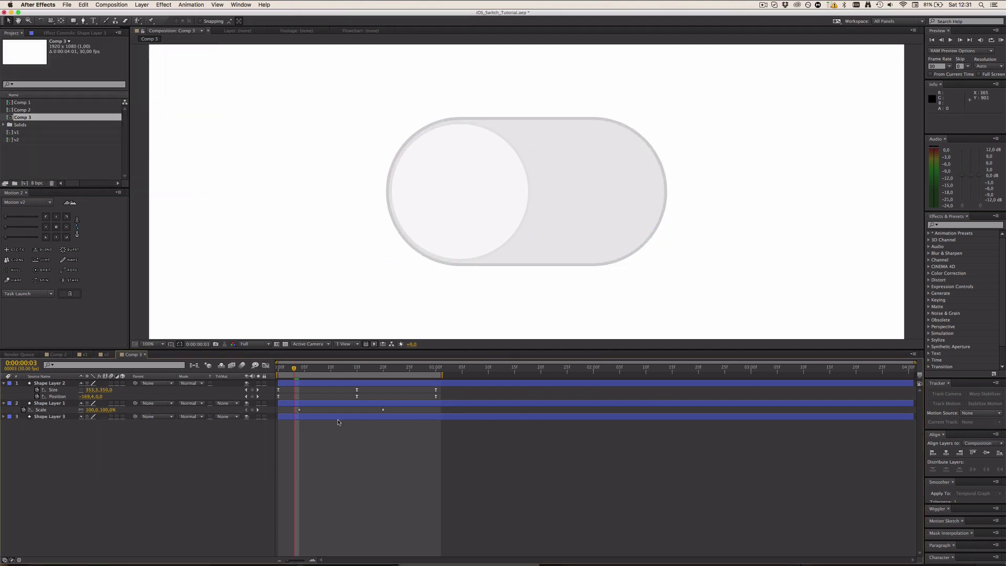
Step: Scrub and preview how the pill fill shrinks to reveal the green fill beneath it
left_click(337, 369)
left_click_drag(340, 371, 347, 370)
left_click(348, 404)
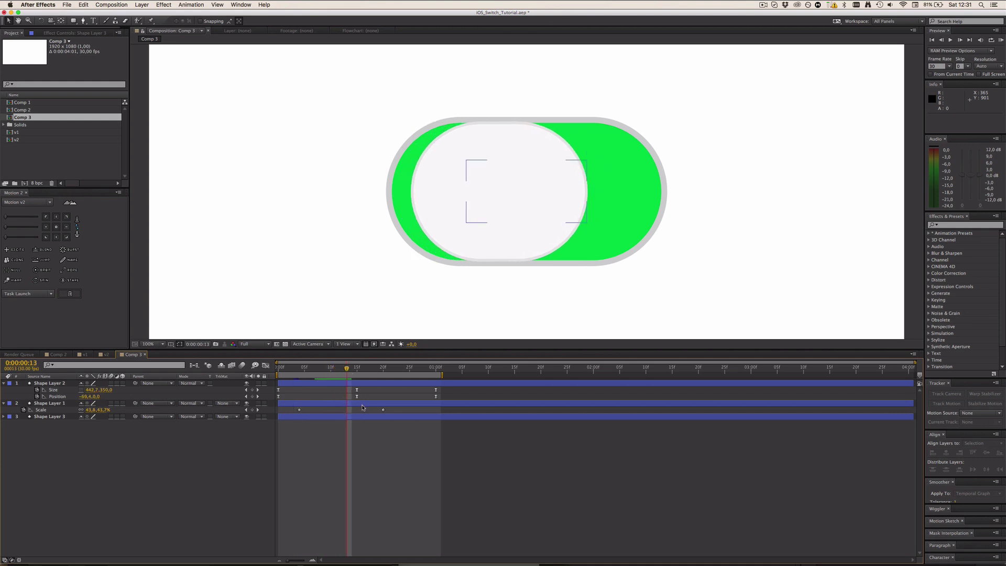
left_click_drag(348, 369, 299, 369)
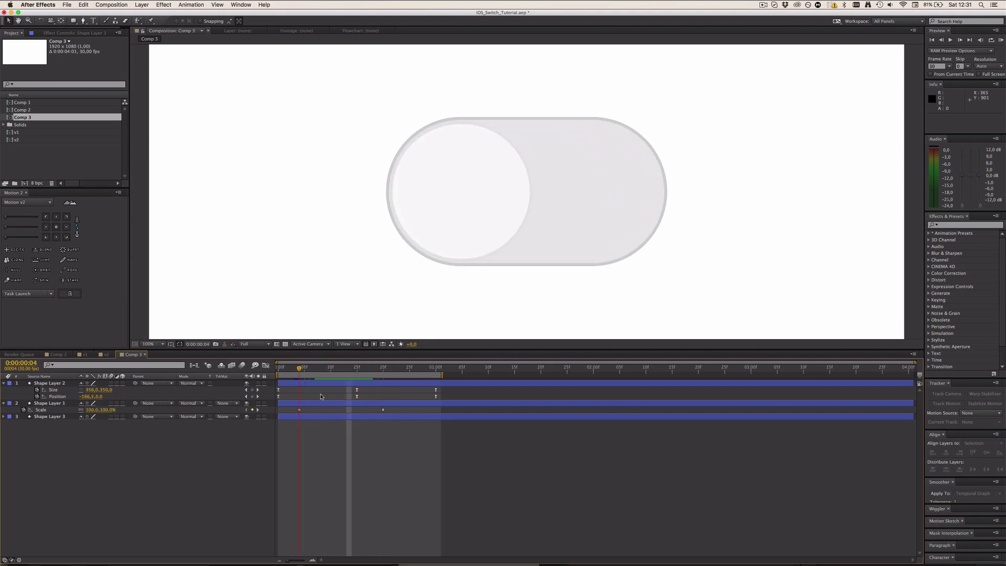
key("space")
key("space")
Step: Expand the outline layer's Stroke 1 properties and add a Color keyframe at frame 4
left_click(301, 418)
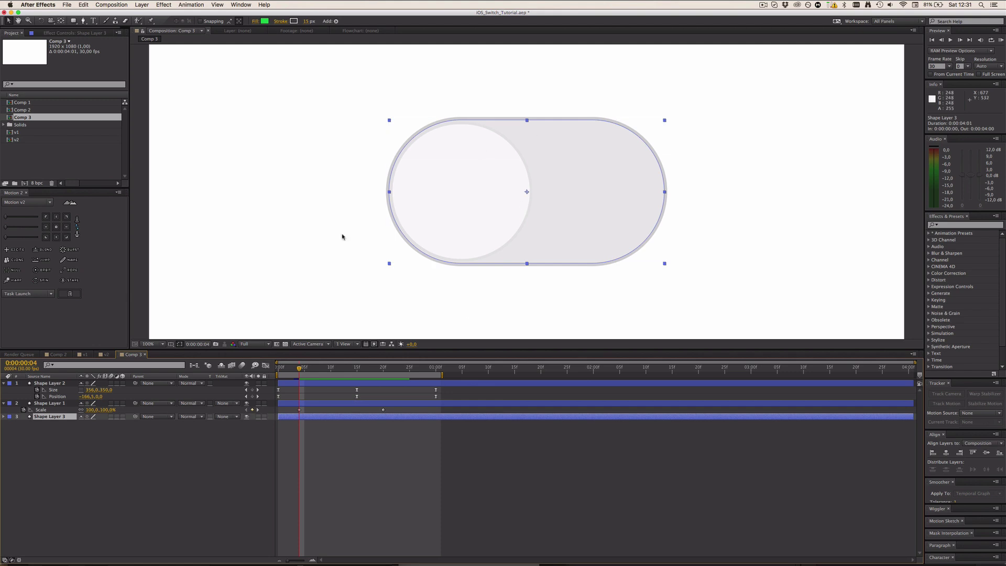
left_click(4, 416)
left_click(18, 430)
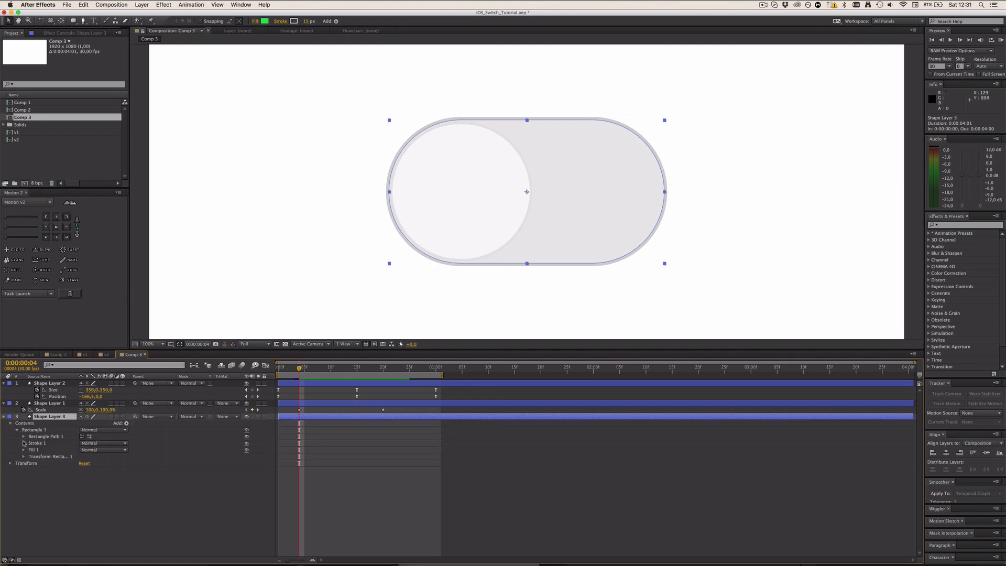
left_click(24, 444)
left_click(37, 456)
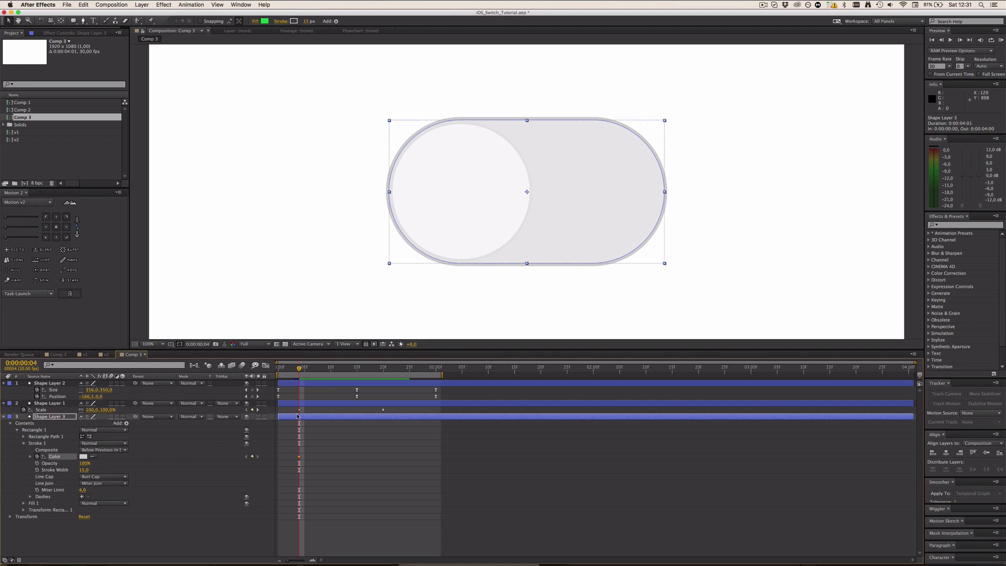
Step: Keyframe the outline's stroke colour at frame 20 with the green sampled from the layer's fill
left_click_drag(300, 368, 389, 384)
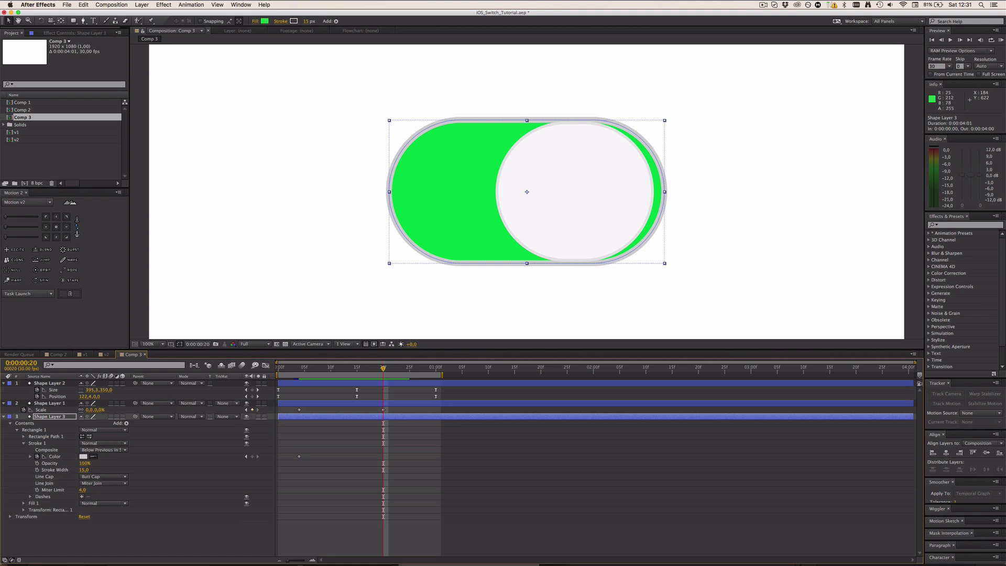
left_click(433, 210)
left_click(398, 534)
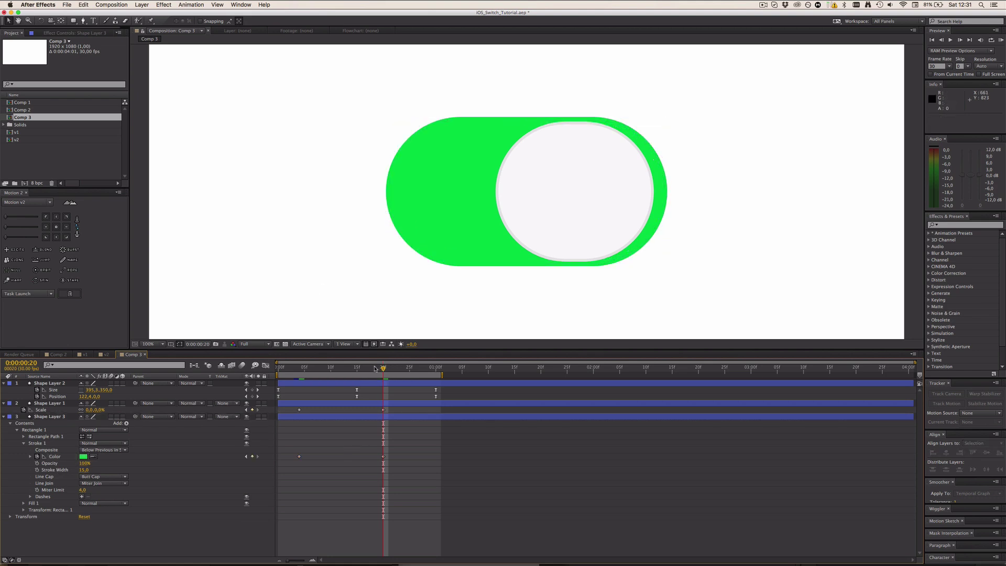
Step: Preview the toggle animation from frame 0 to check the stroke colour transition
left_click_drag(383, 368, 250, 366)
key("ctrl+0")
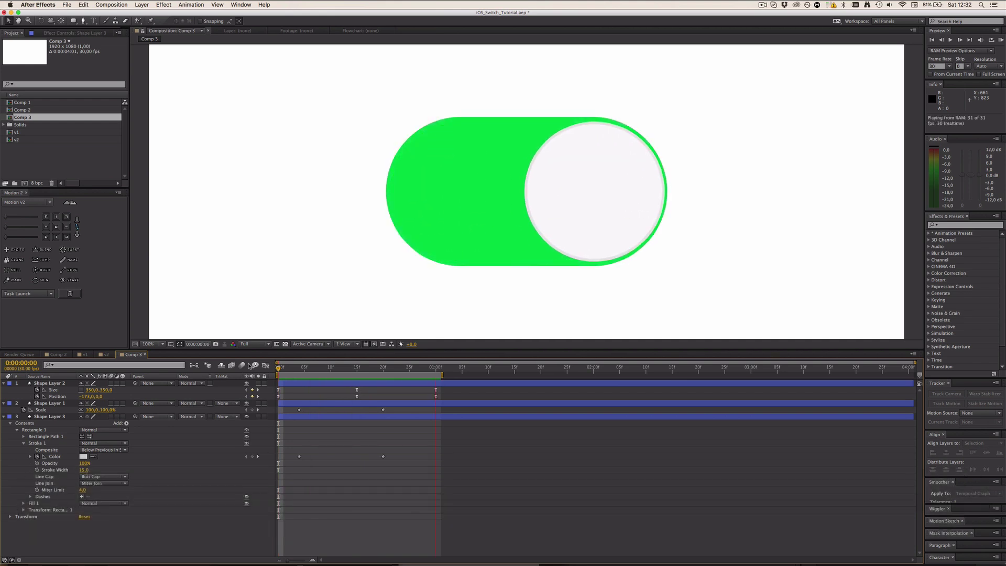
key("space")
left_click(373, 417)
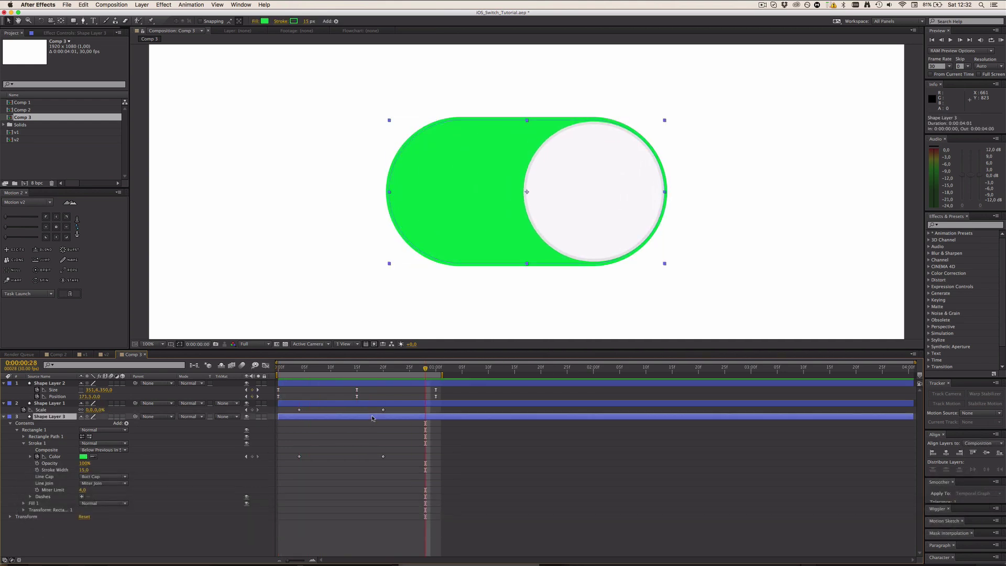
left_click(357, 400)
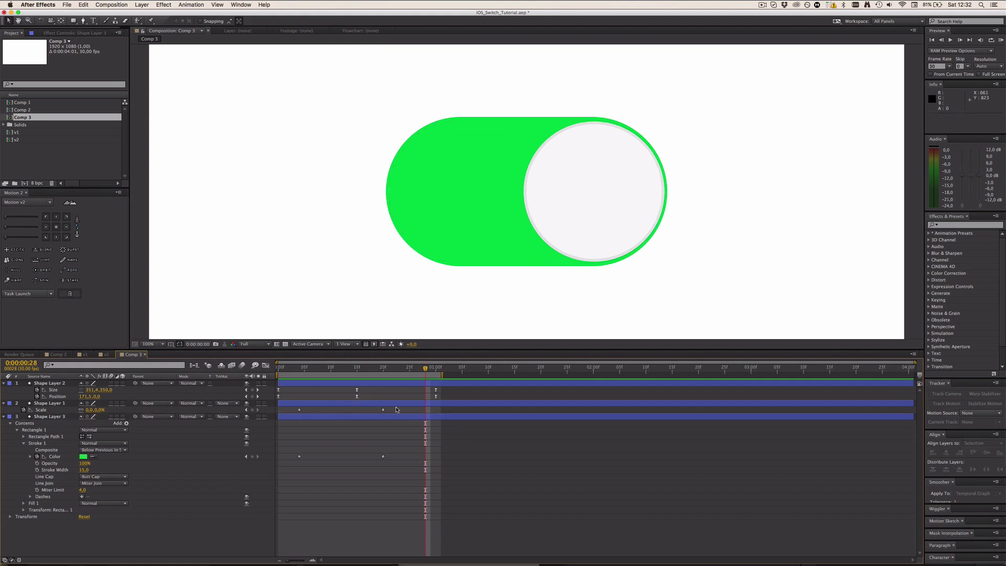
Step: Ease the pill fill's two Scale keyframes with the first Motion v2 value at 100 and inspect the speed graph
left_click_drag(394, 407, 289, 414)
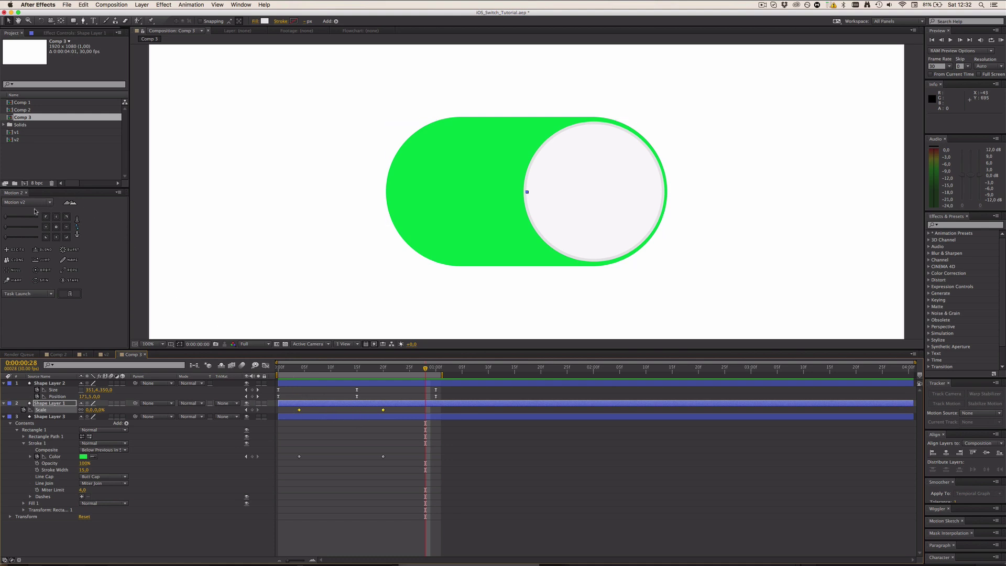
left_click(77, 233)
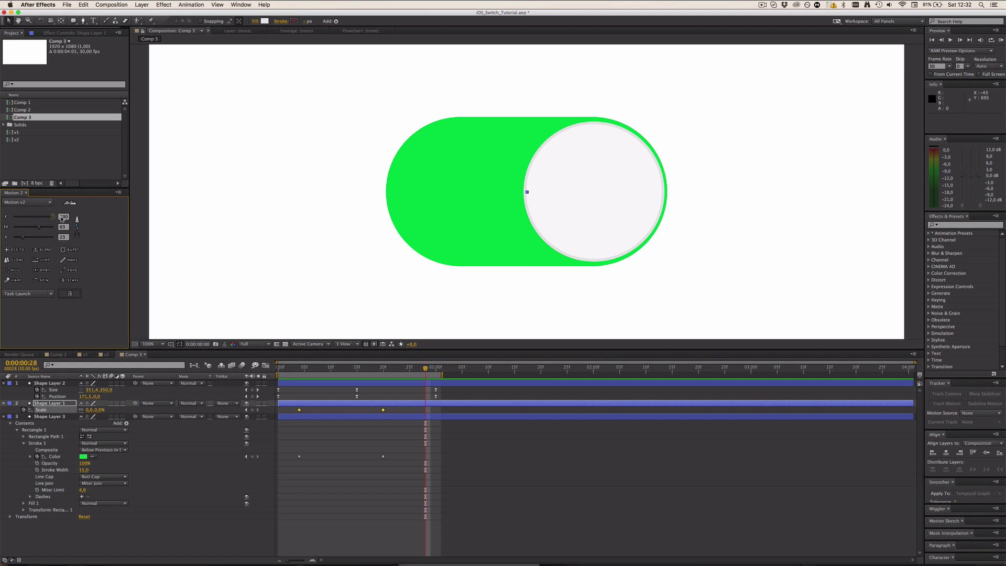
left_click(265, 365)
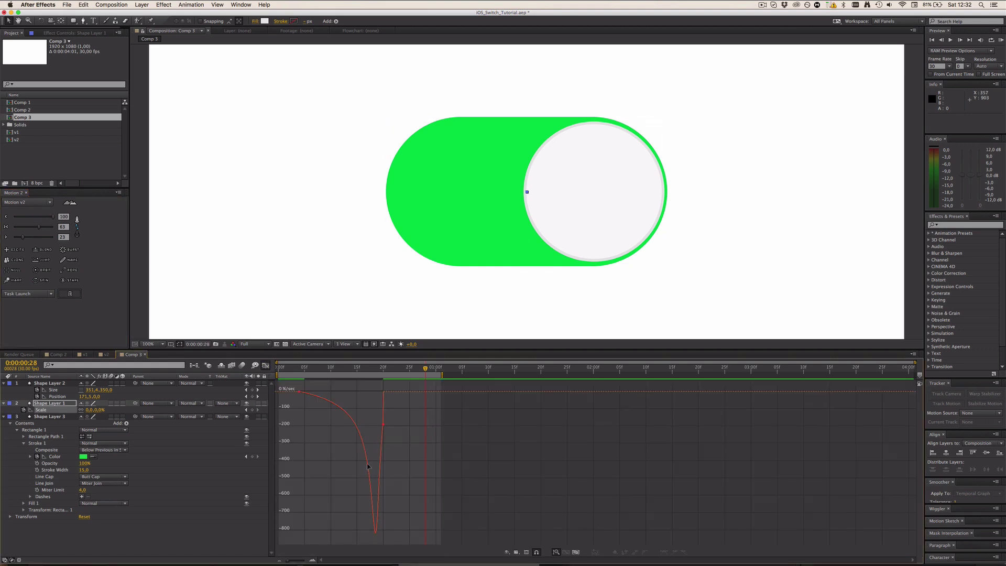
left_click(300, 393)
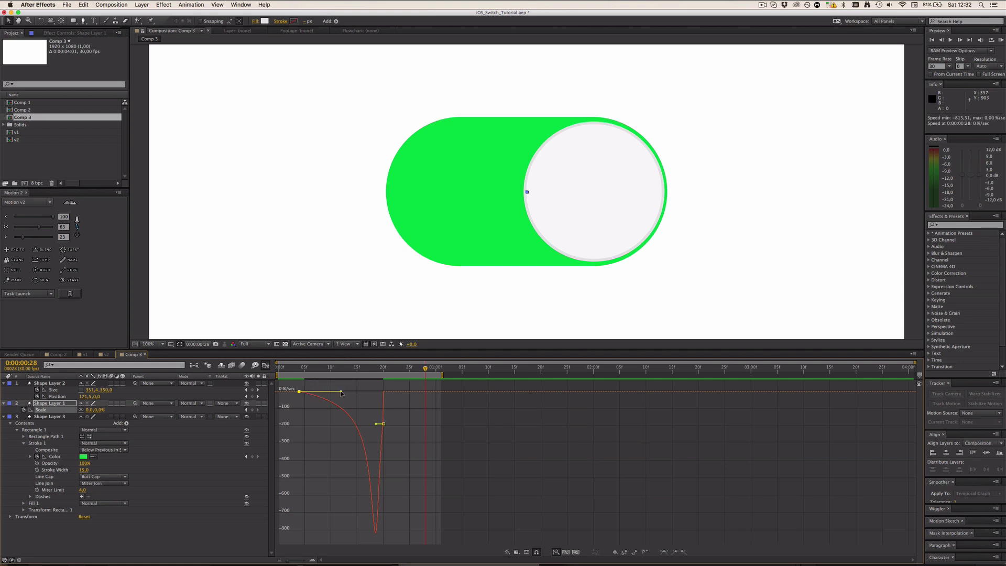
left_click(266, 365)
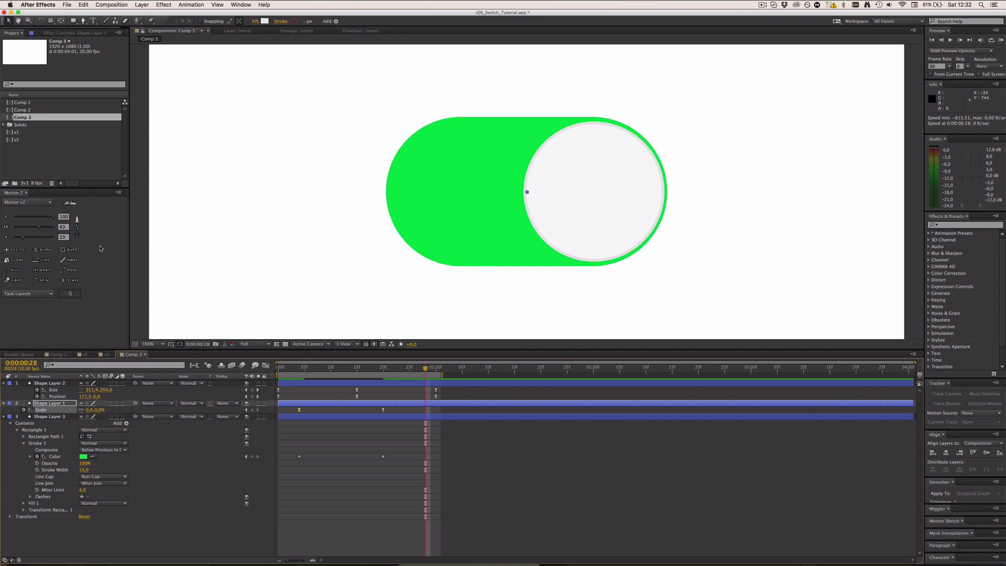
Step: Set the first Motion v2 easing value to 63 for both Scale keyframes of the pill fill
left_click_drag(392, 408, 287, 413)
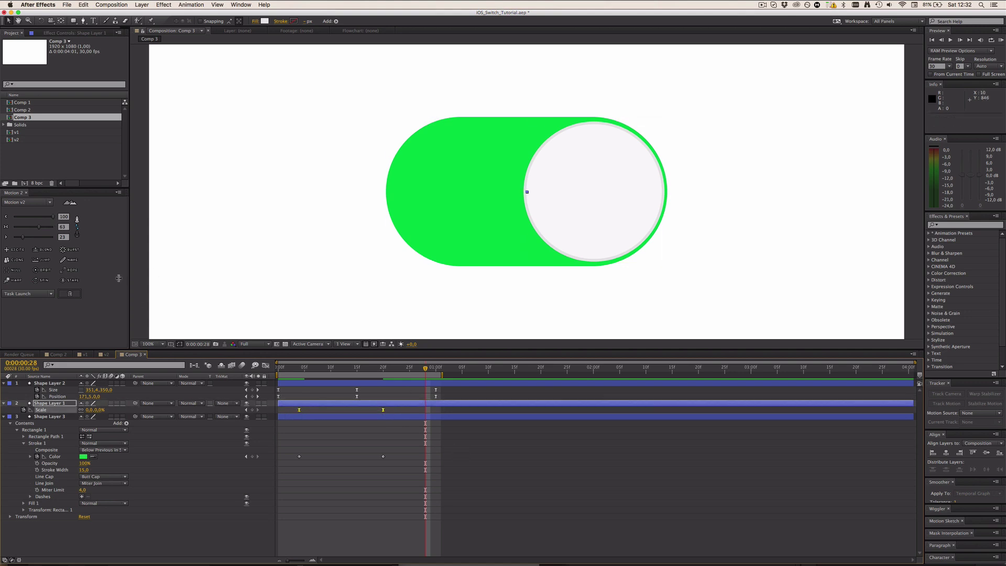
left_click(47, 218)
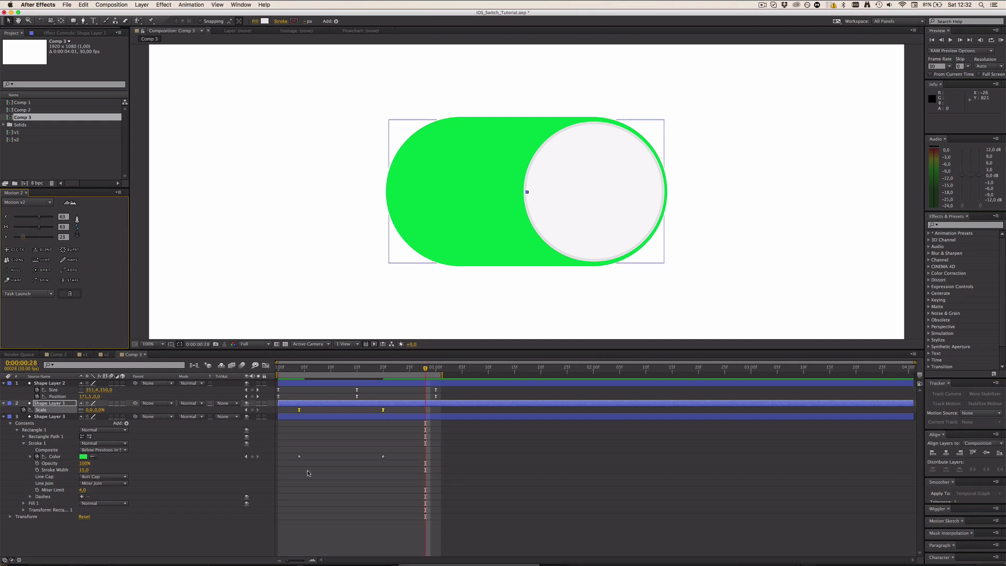
left_click(336, 502)
Step: Switch to Audacity to check the running audio recording, and return to After Effects
mouse_move(649, 559)
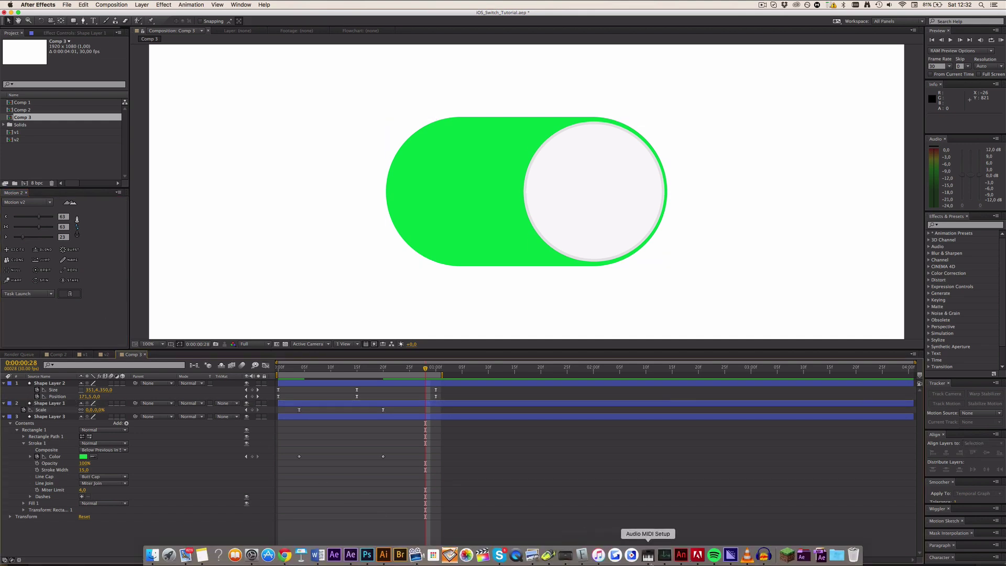
left_click(748, 556)
left_click(763, 556)
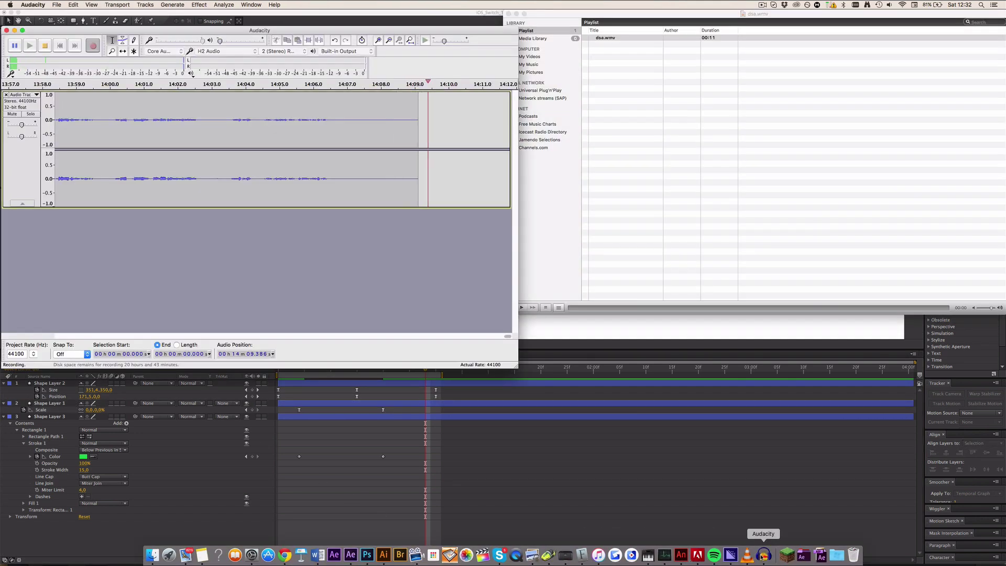
left_click(537, 453)
Step: Save the project and preview the toggle animation with the eased shrinking fill
key("super+s")
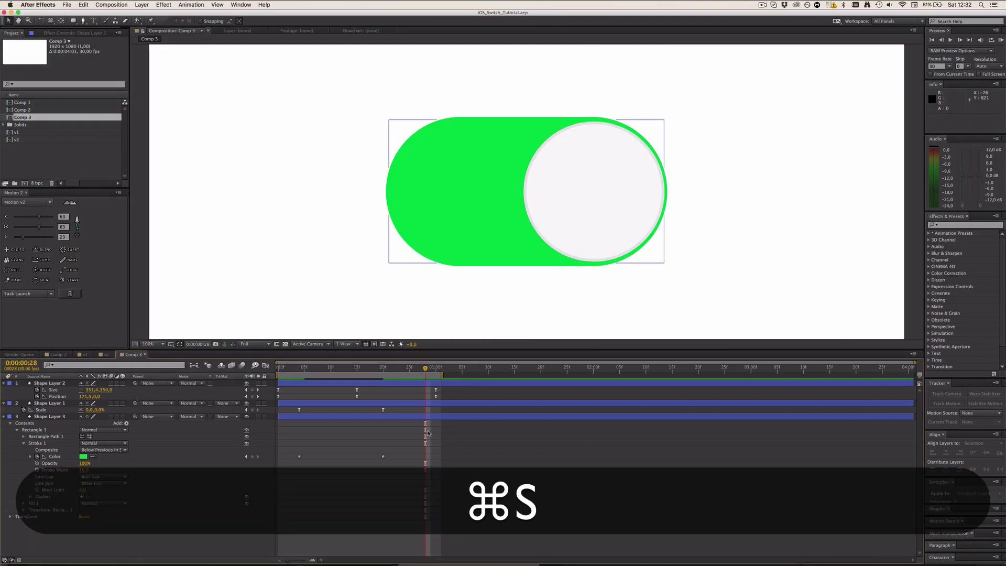
key("ctrl+super+s")
key("ctrl+0")
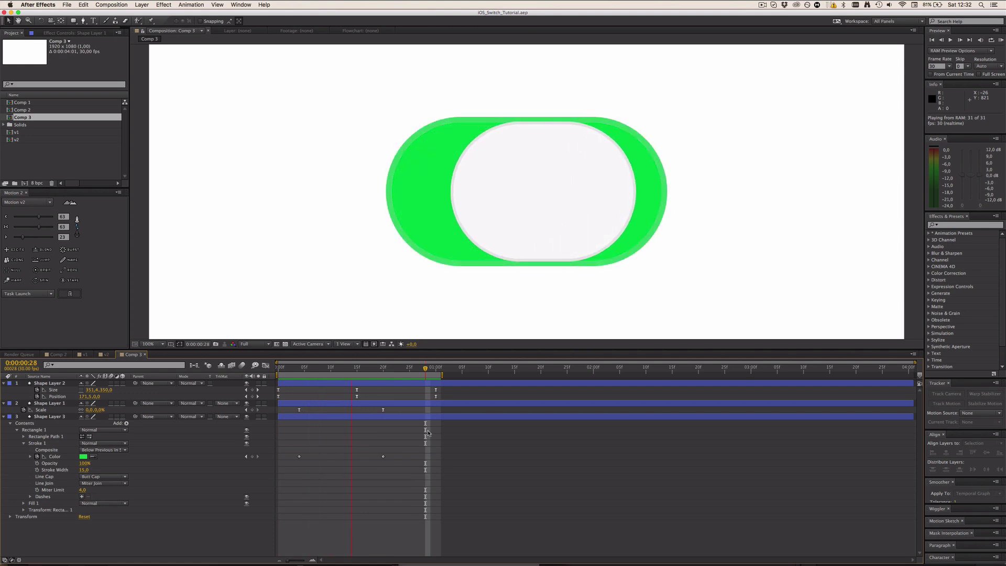
key("space")
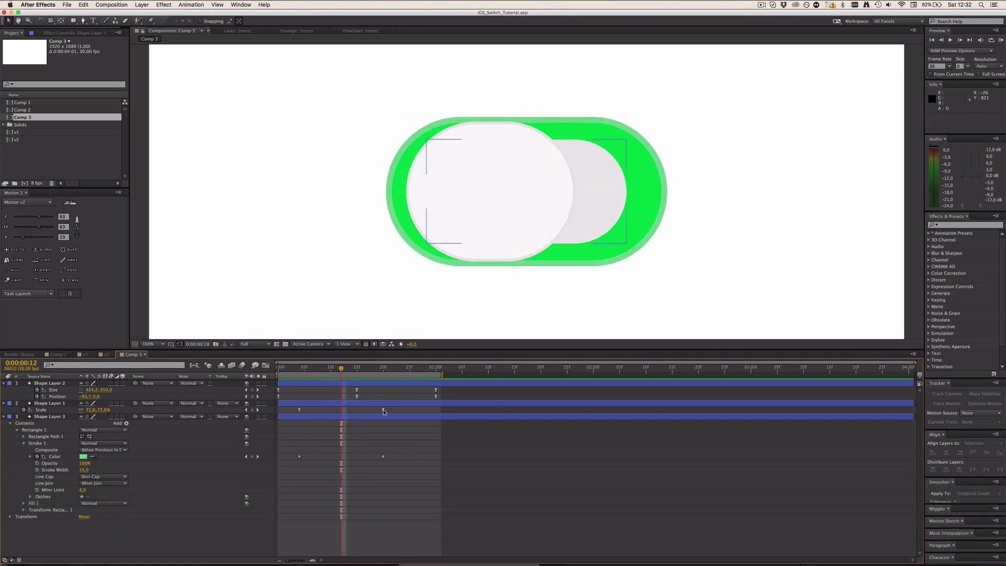
Step: Move the pill fill's last Scale keyframe to frame 23 and scrub to check the shrinking
left_click_drag(383, 409, 398, 410)
left_click(374, 369)
left_click_drag(375, 372, 378, 374)
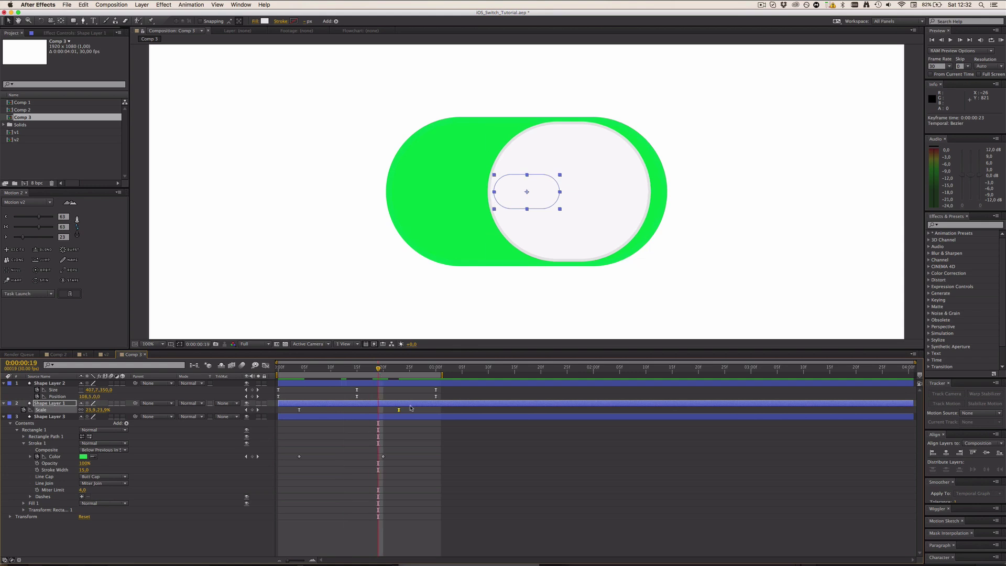
Step: Place Shape Layer 1's ending Scale keyframe at 0:00:00:23 and preview the switch animation
mouse_move(403, 414)
left_mouse_down()
mouse_move(418, 414)
mouse_move(399, 413)
left_mouse_up()
left_click(401, 475)
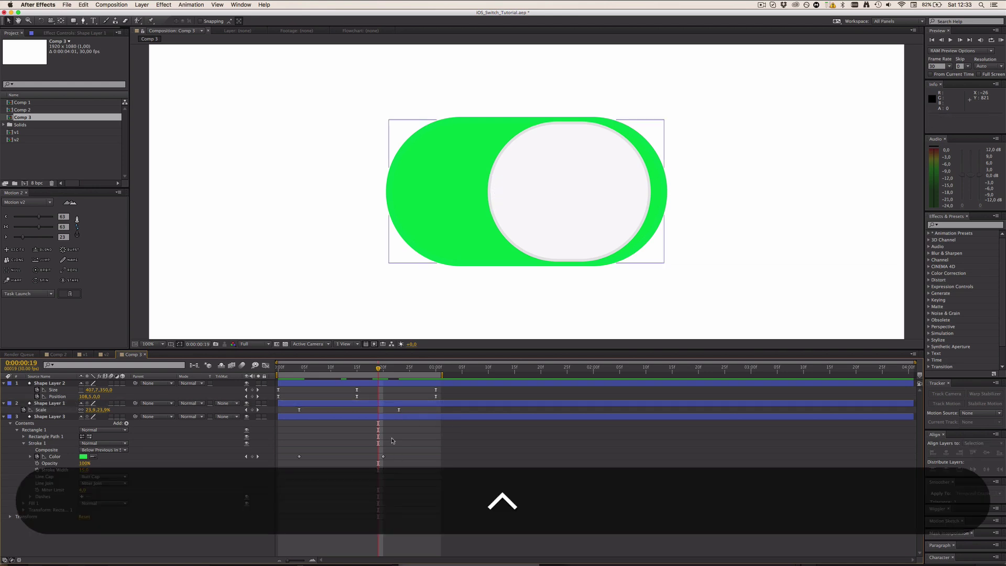
key("ctrl+0")
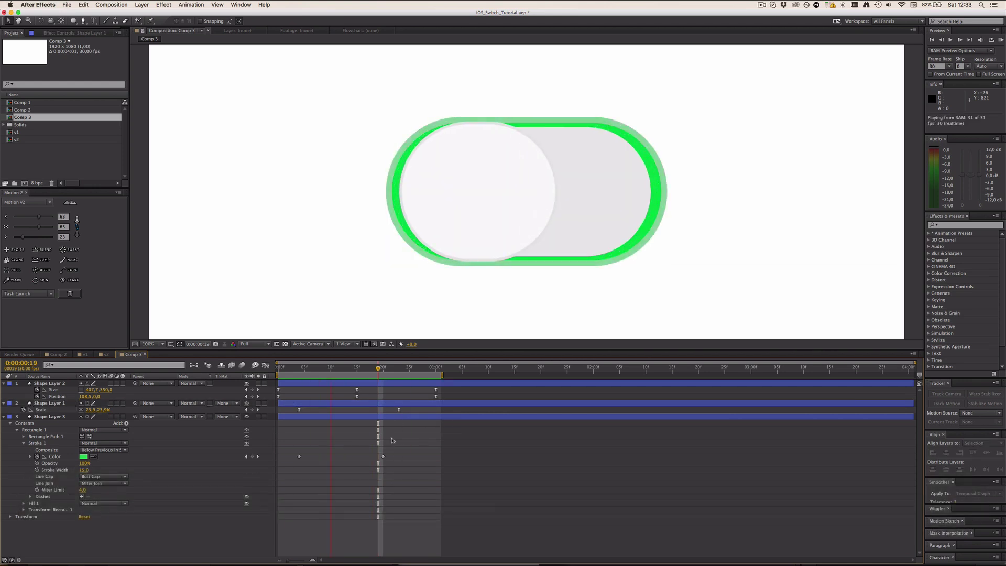
key("space")
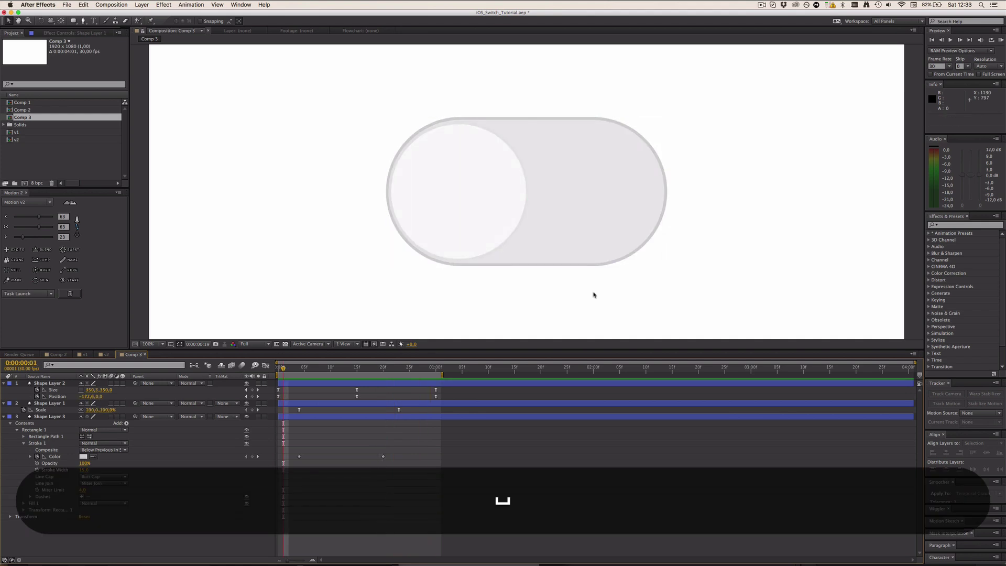
Step: Save the project and play a RAM preview of the whole switch at 50% magnification
key("super+s")
key("period")
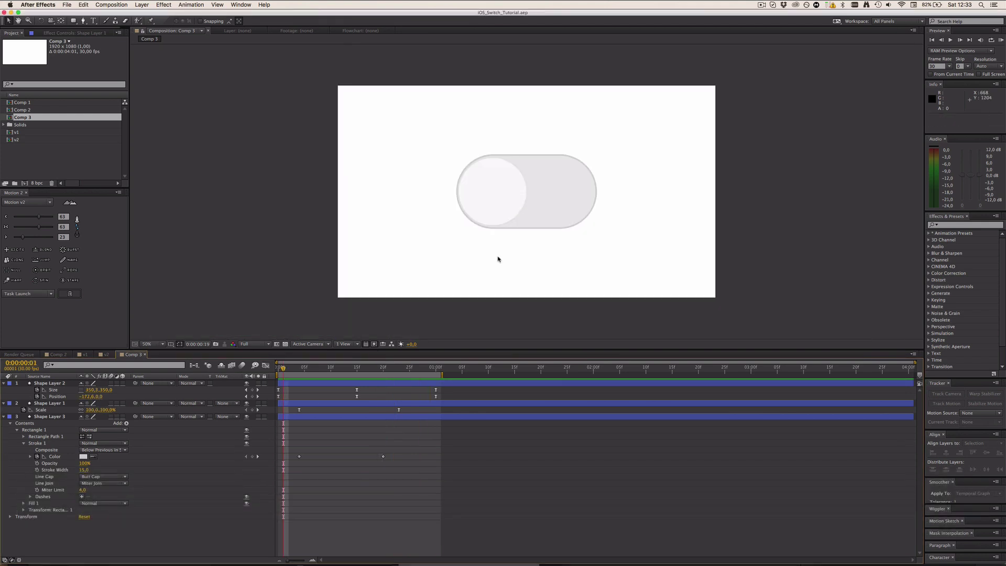
key("ctrl+0")
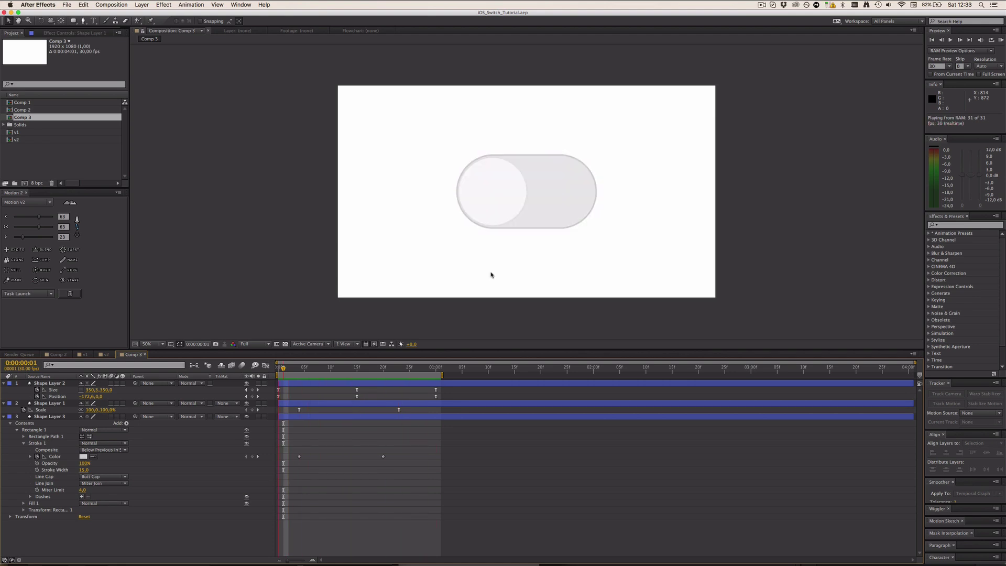
key("space")
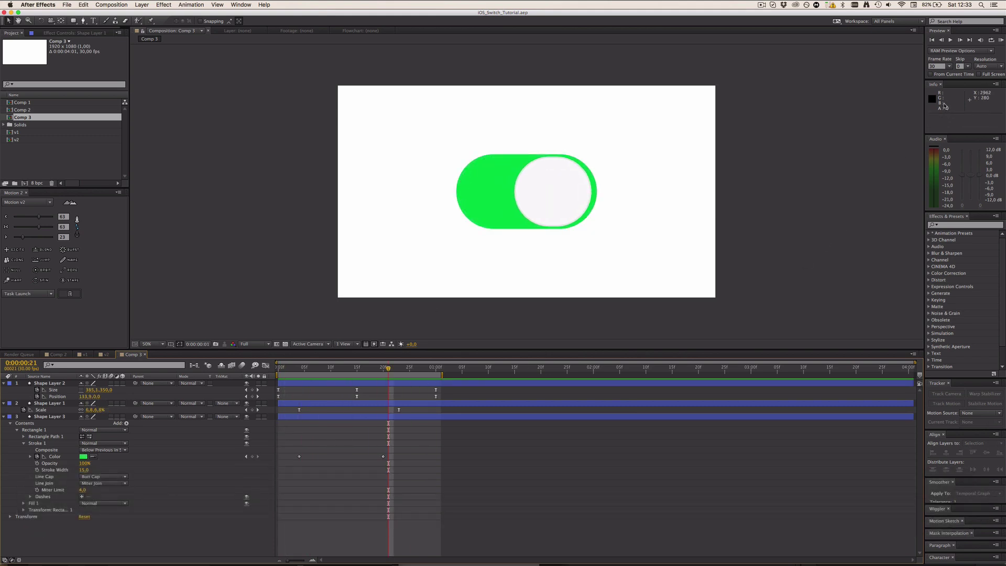
Step: Preview the switch animation at a frame rate of 60 and return the preview frame rate to 30
left_click(949, 67)
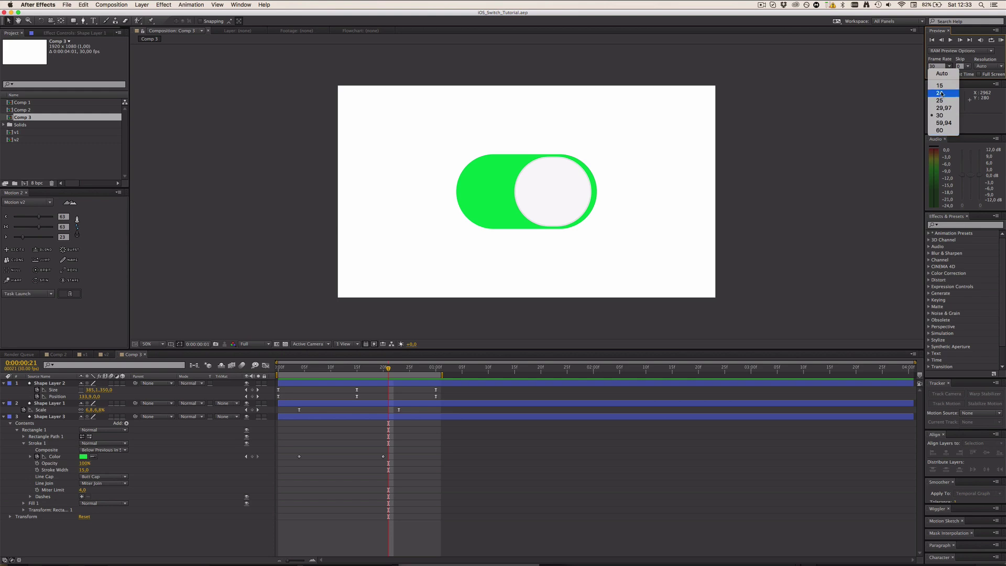
left_click(941, 131)
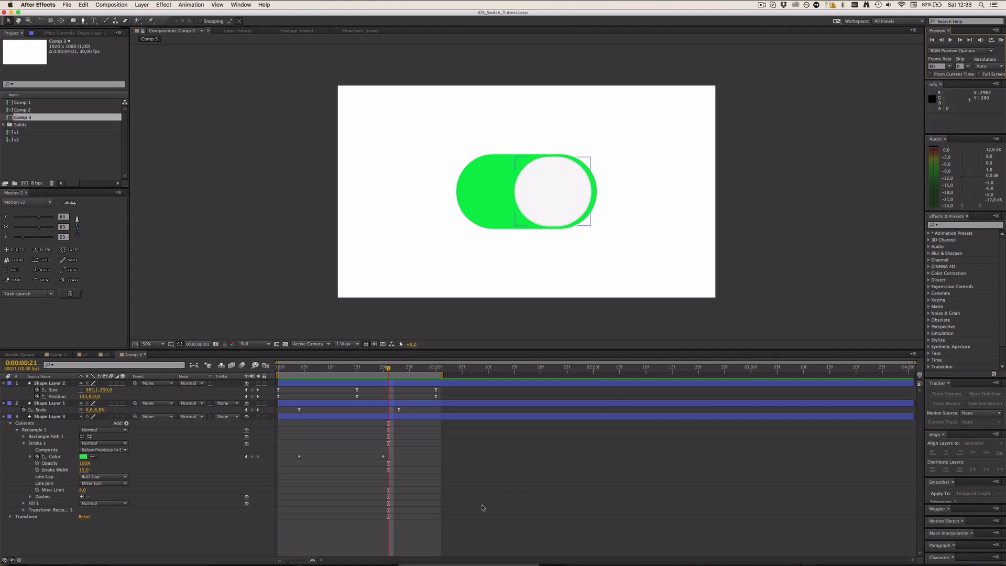
key("ctrl+0")
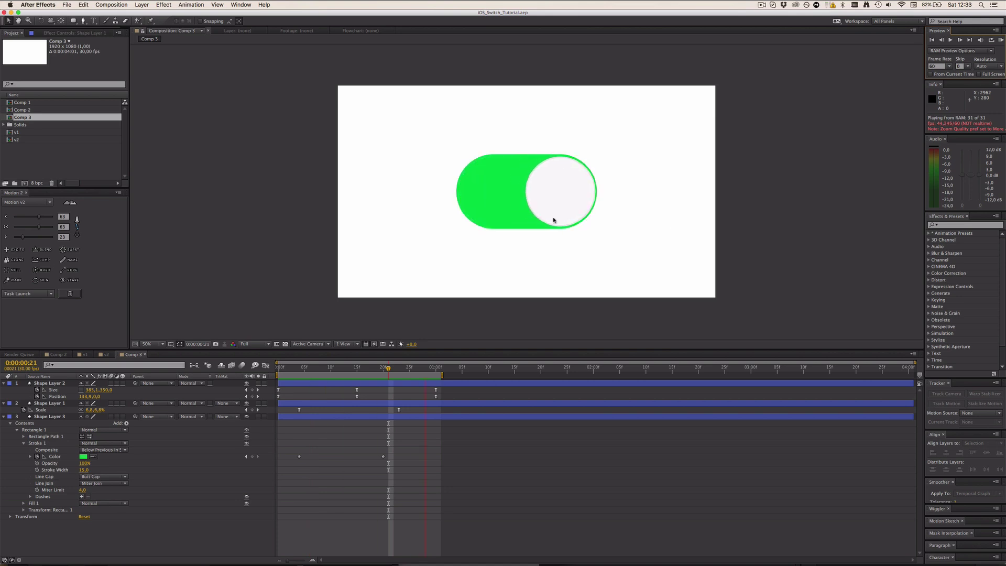
key("space")
left_click(939, 66)
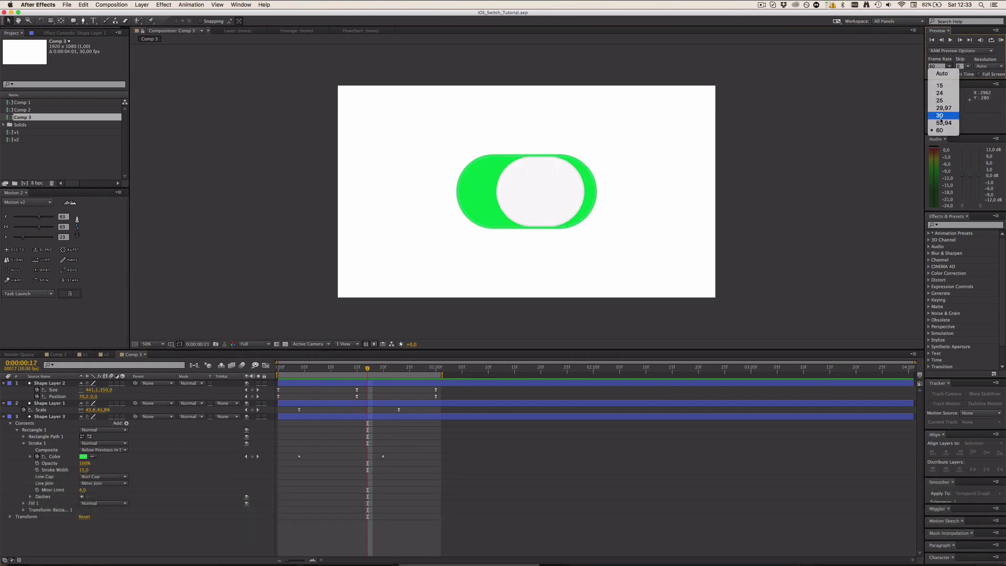
left_click(940, 116)
Step: Compare the switch with the reference switches in Comp 2 and apply a Drop Shadow layer style to Shape Layer 2 in Comp 3
left_click(371, 383)
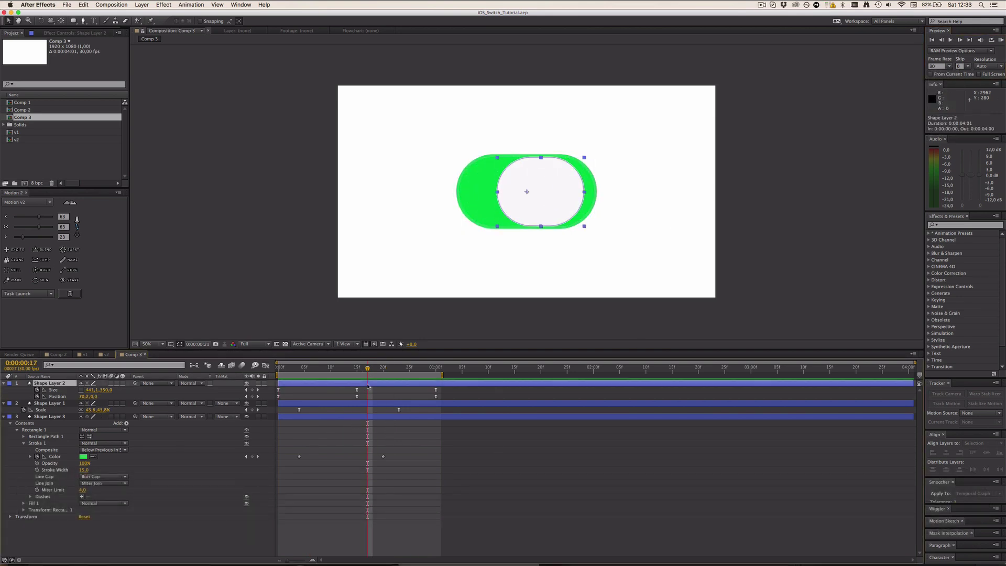
scroll(446, 279, "up", 1)
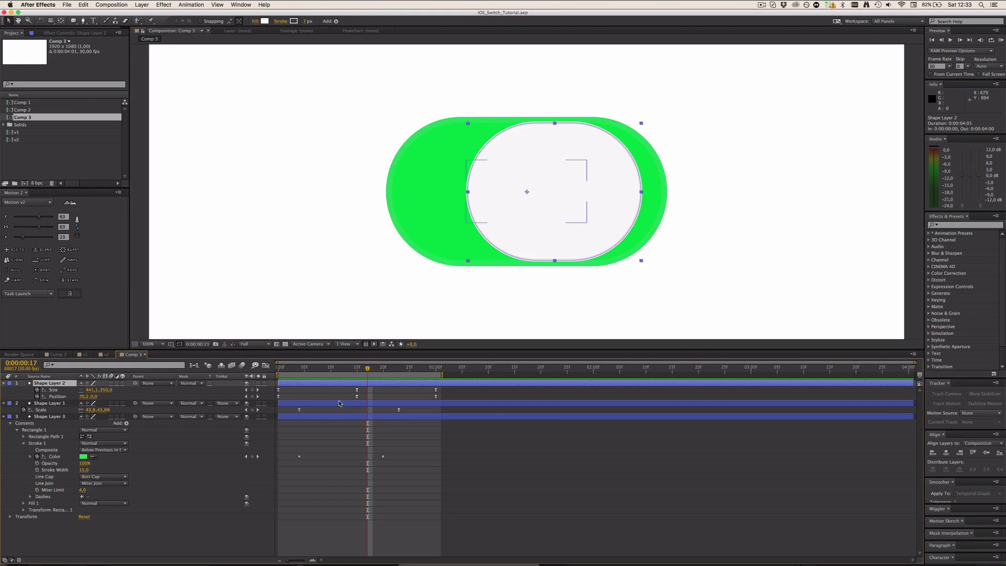
left_click(353, 403)
left_click(504, 220)
left_click(61, 354)
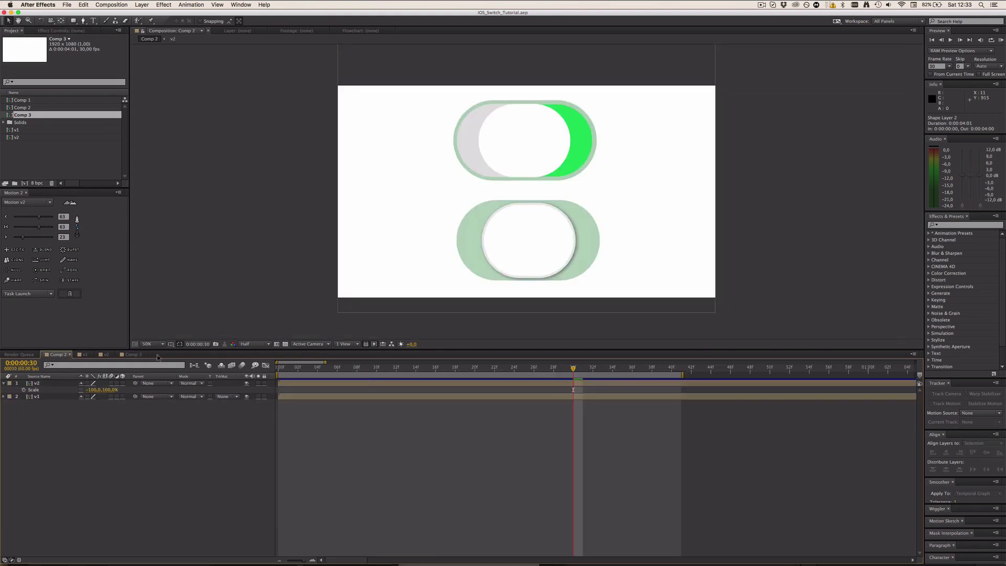
left_click(126, 355)
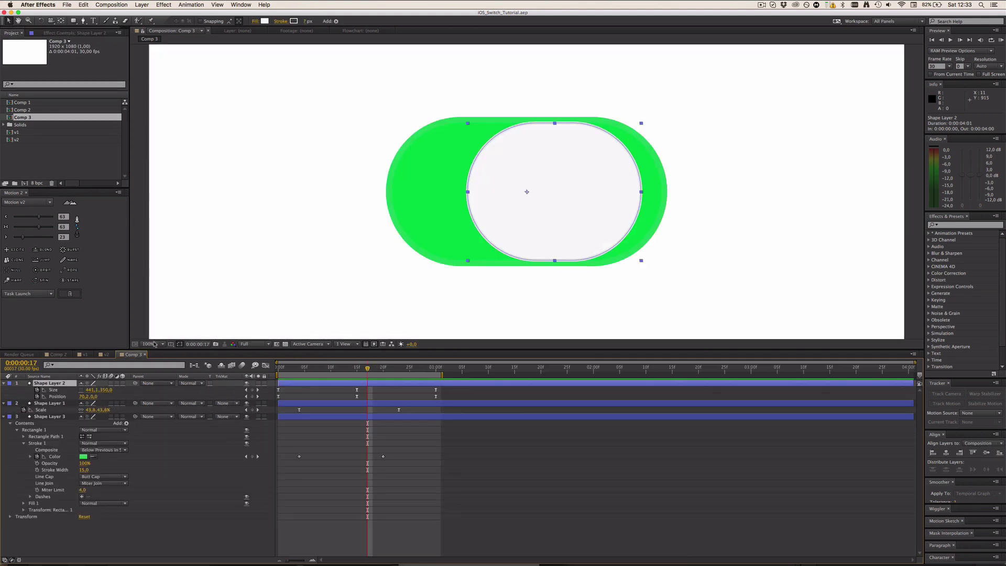
left_click(260, 4)
type("shad")
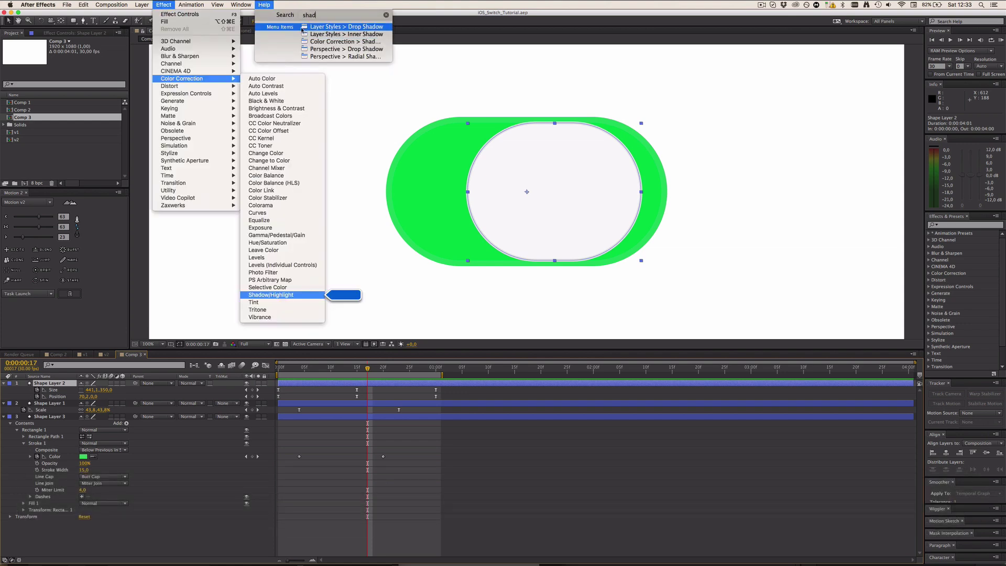
mouse_move(303, 30)
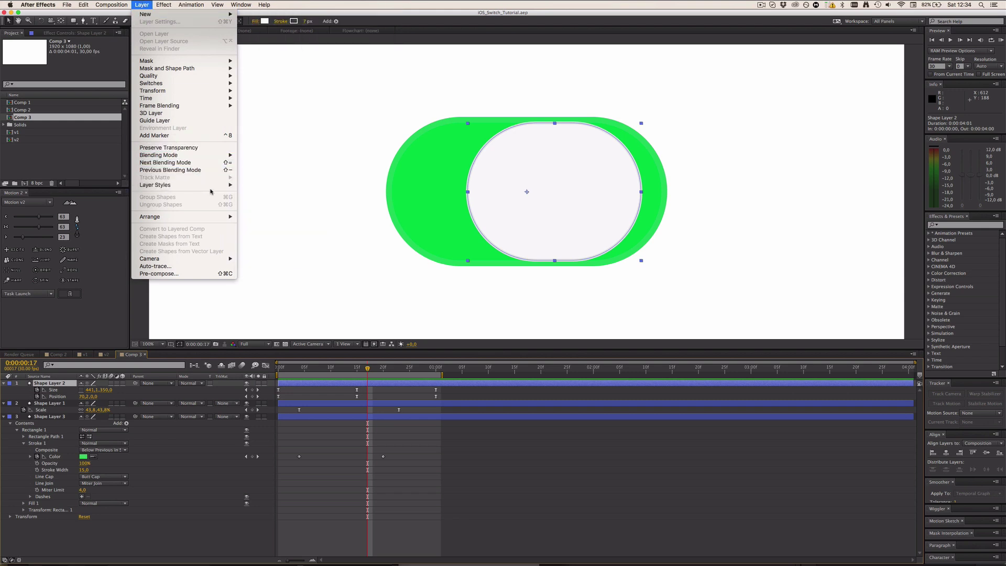
mouse_move(272, 2)
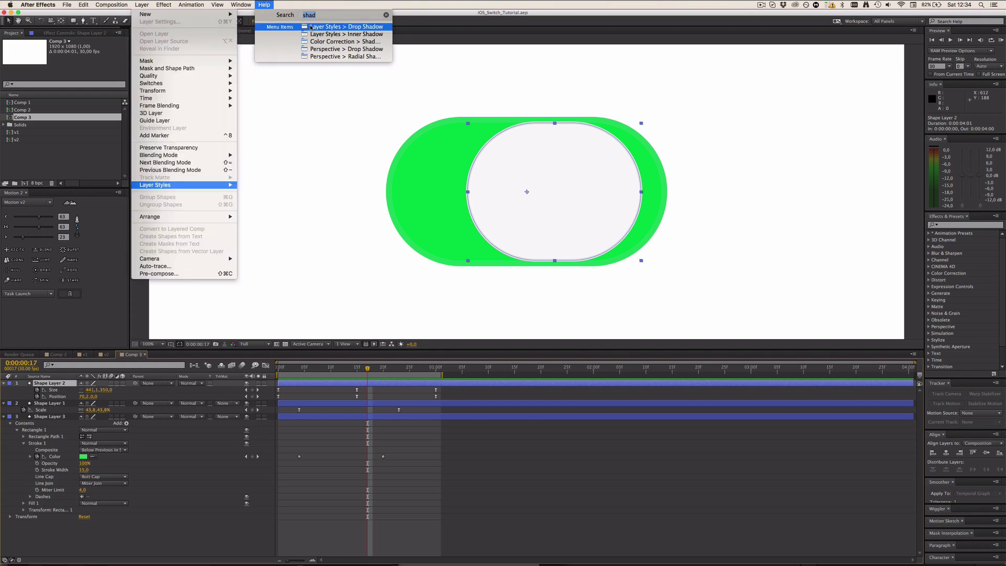
left_click(346, 26)
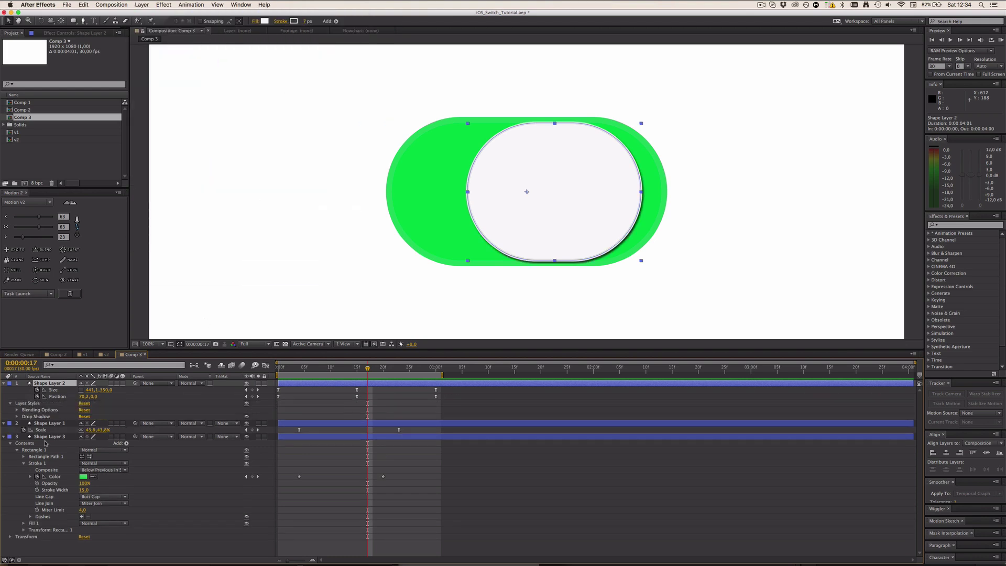
Step: Set Shape Layer 2's Drop Shadow opacity to 30% and its size to 38
left_click(17, 417)
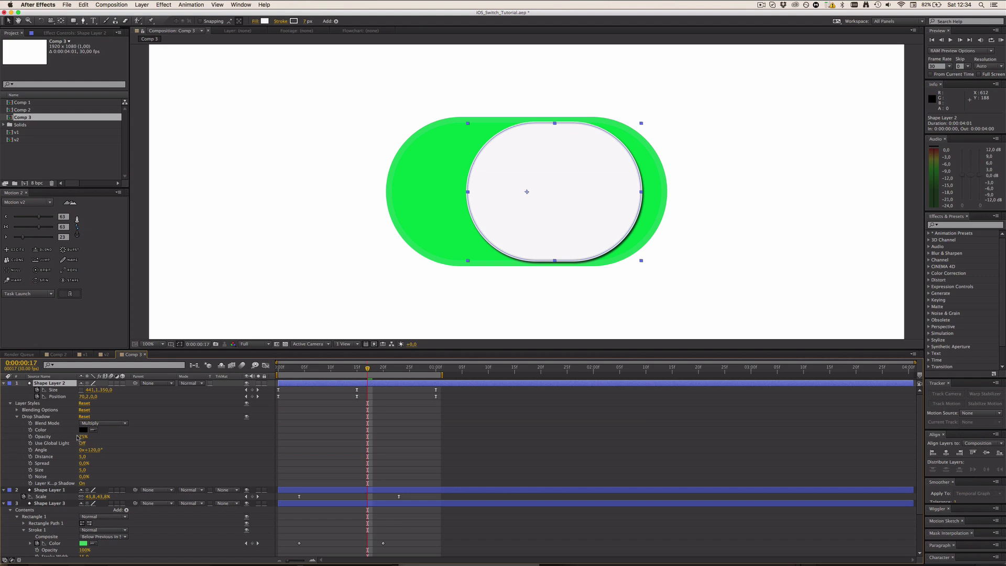
left_click(83, 436)
type("30")
key("Return")
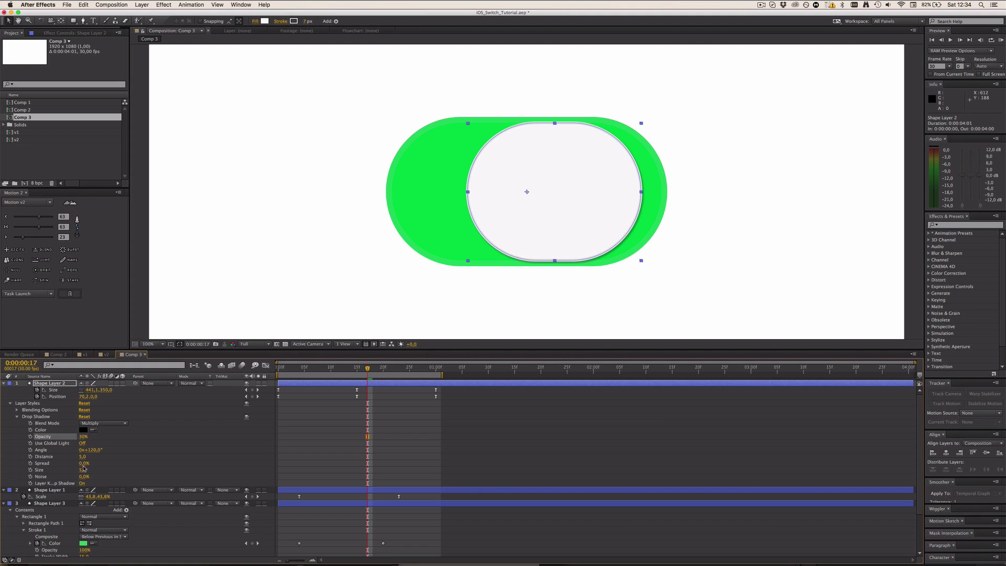
left_click_drag(82, 469, 93, 469)
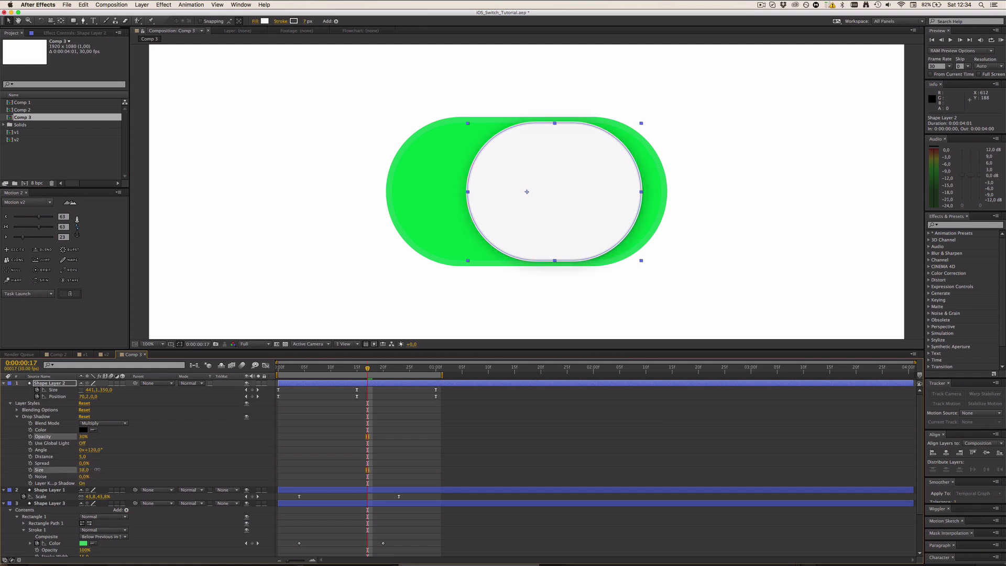
left_click(183, 481)
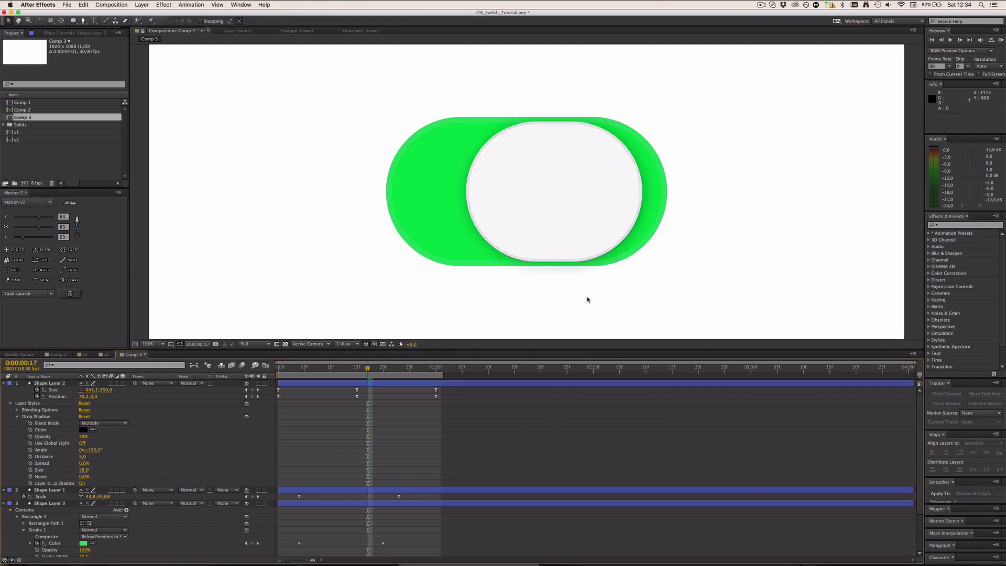
Step: Save the project and preview the switch animation with the drop shadow at 50% magnification
key("comma")
key("ctrl+super+s")
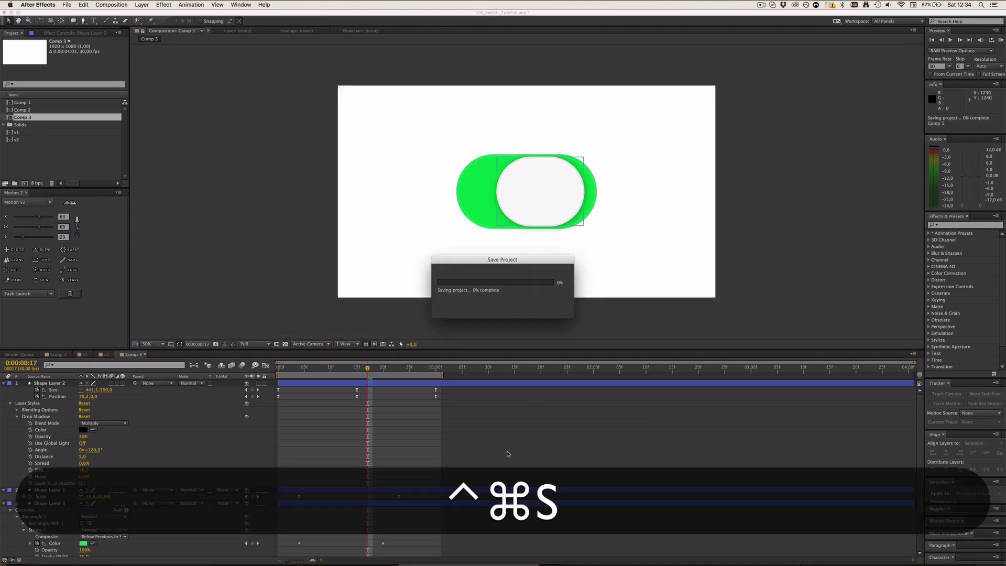
key("ctrl+super+0")
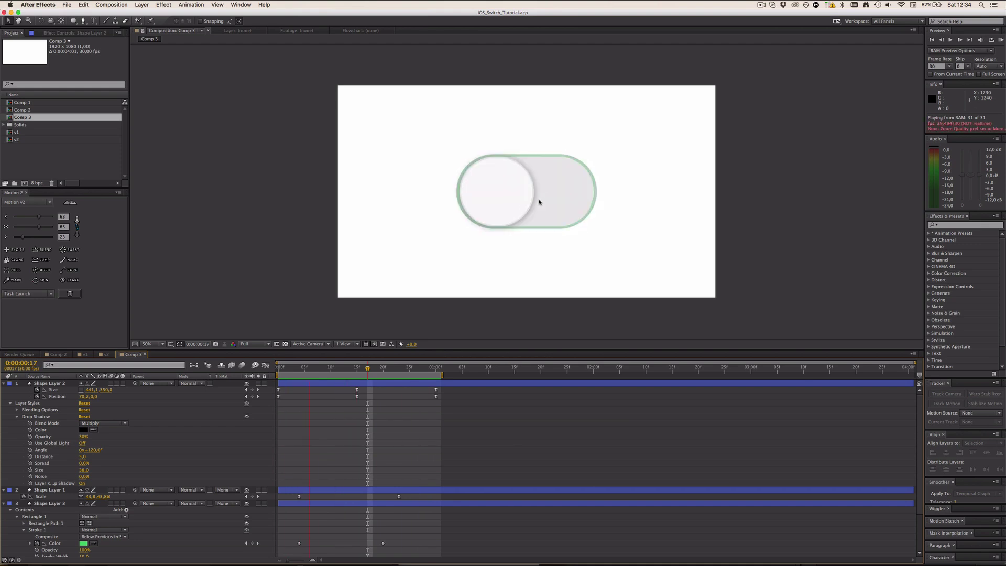
key("space")
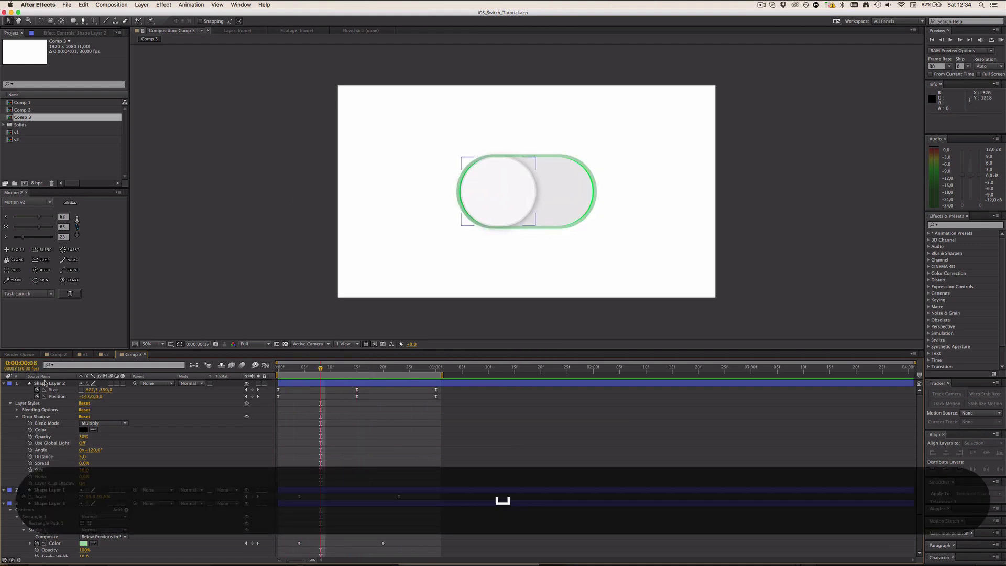
Step: Scrub through the reference switch animations in Comp 2 and return to Comp 3
left_click(57, 354)
left_click(533, 367)
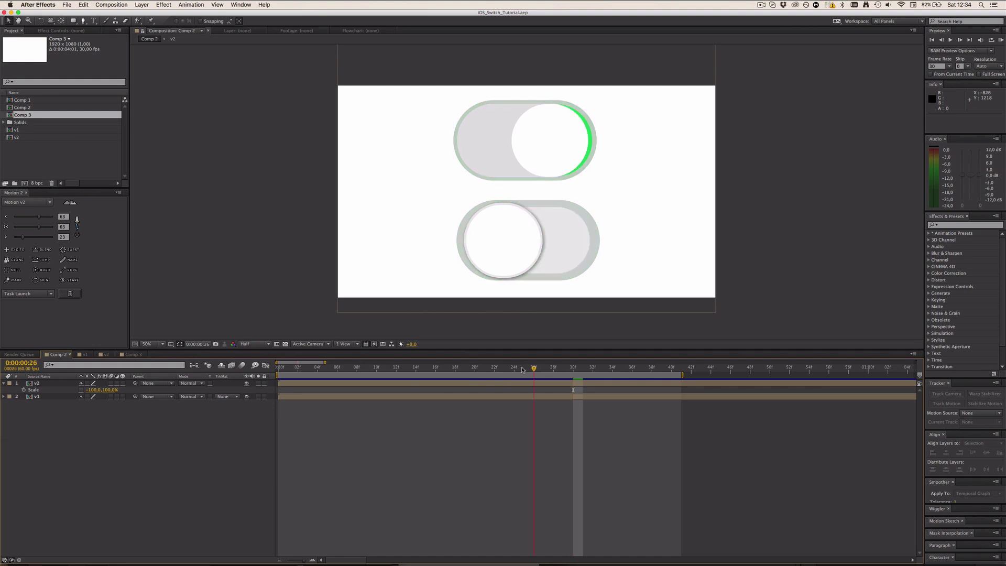
left_click_drag(523, 370, 376, 369)
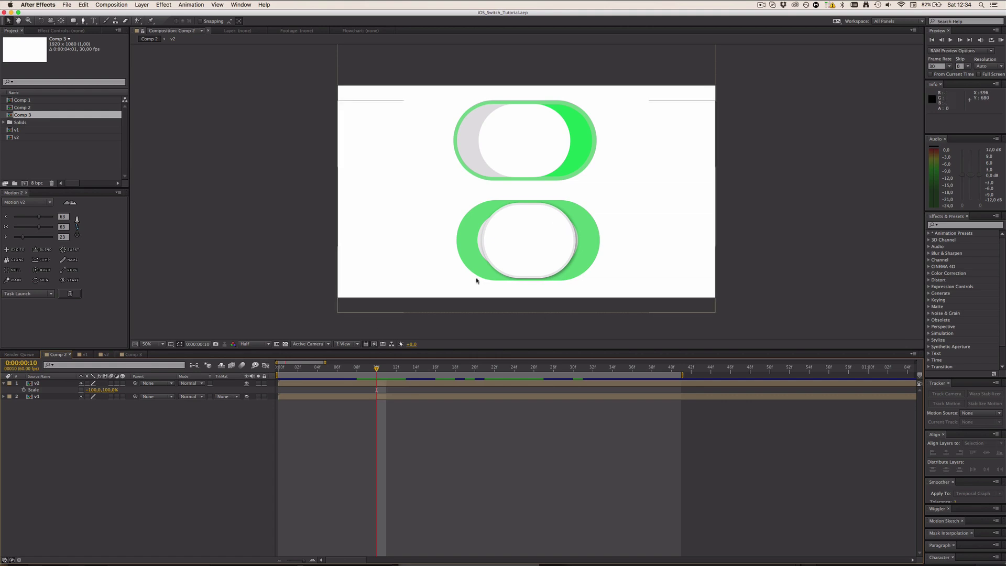
left_click(133, 355)
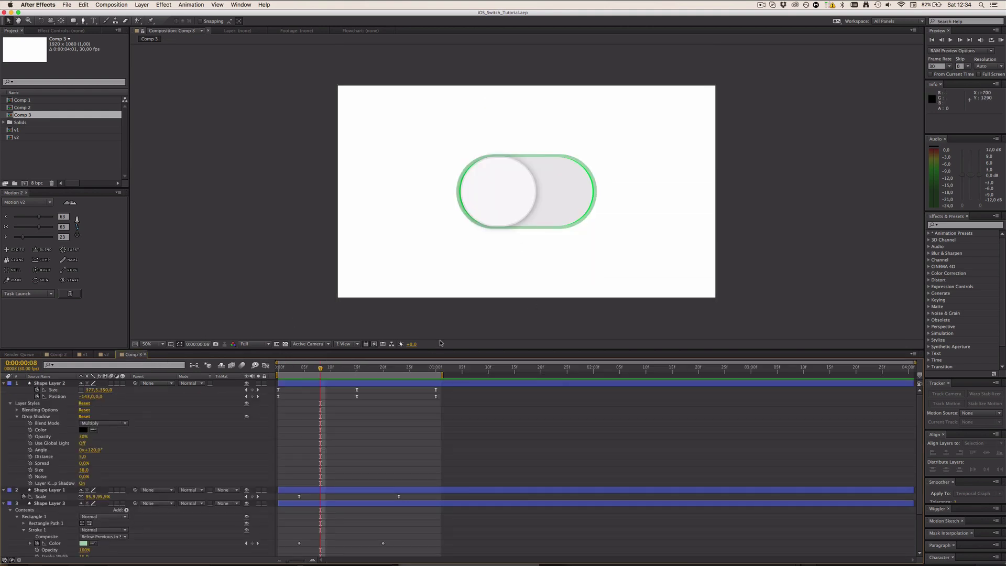
Step: Split all three shape layers at 0:00:01:00 and delete the segments after the split
left_click(438, 370)
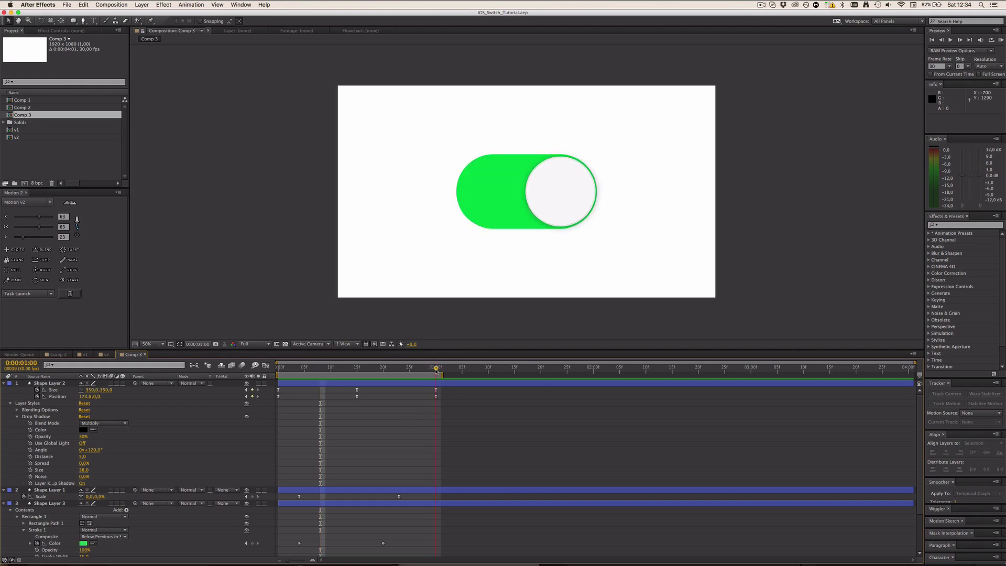
key("super+a")
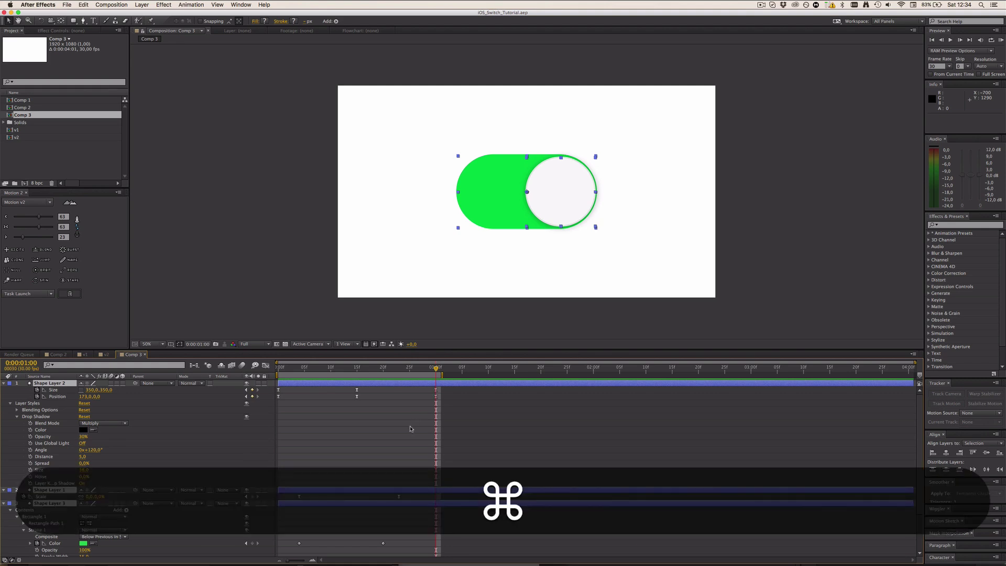
key("super+shift+d")
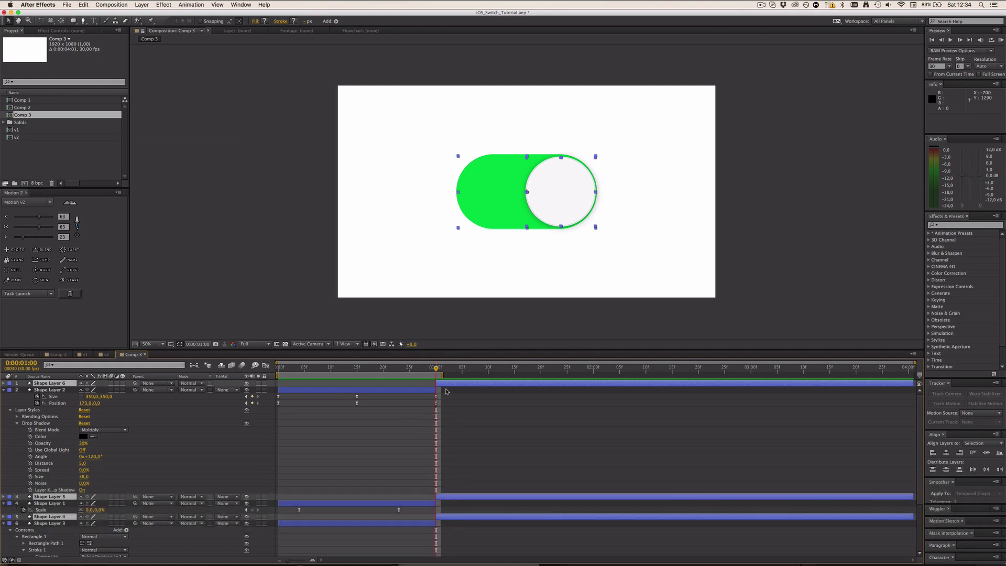
key("BackSpace")
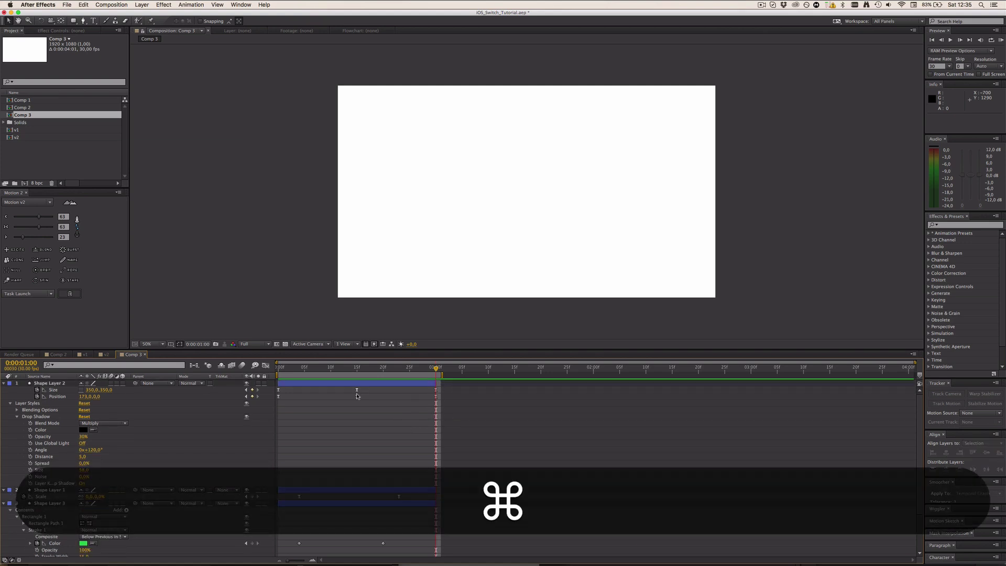
Step: Collapse the expanded properties of all three shape layers in the timeline
key("super+a")
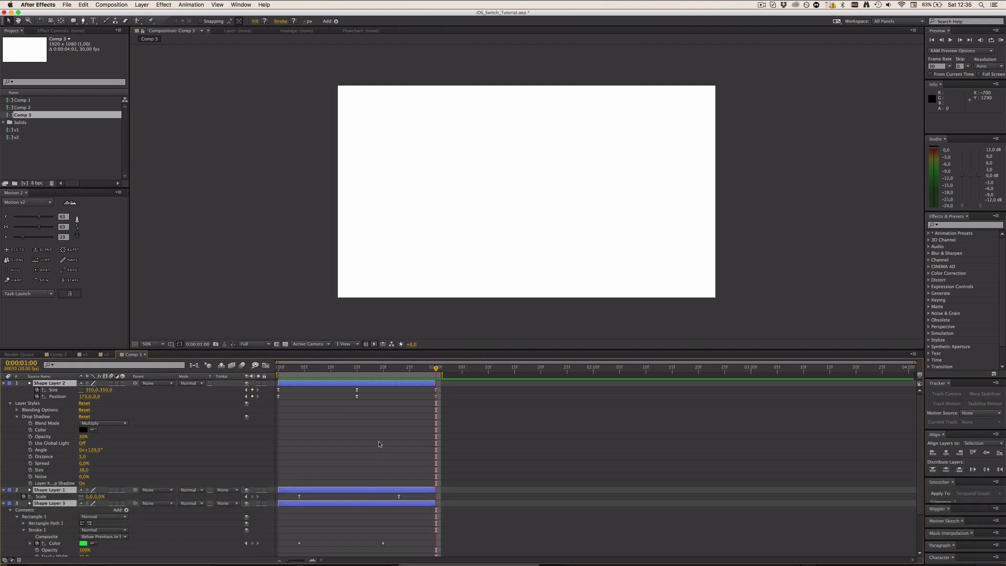
key("u")
left_click(337, 457)
Step: Duplicate all three shape layers and move the duplicates to start at 0:00:01:00, right after the originals
left_click(371, 397)
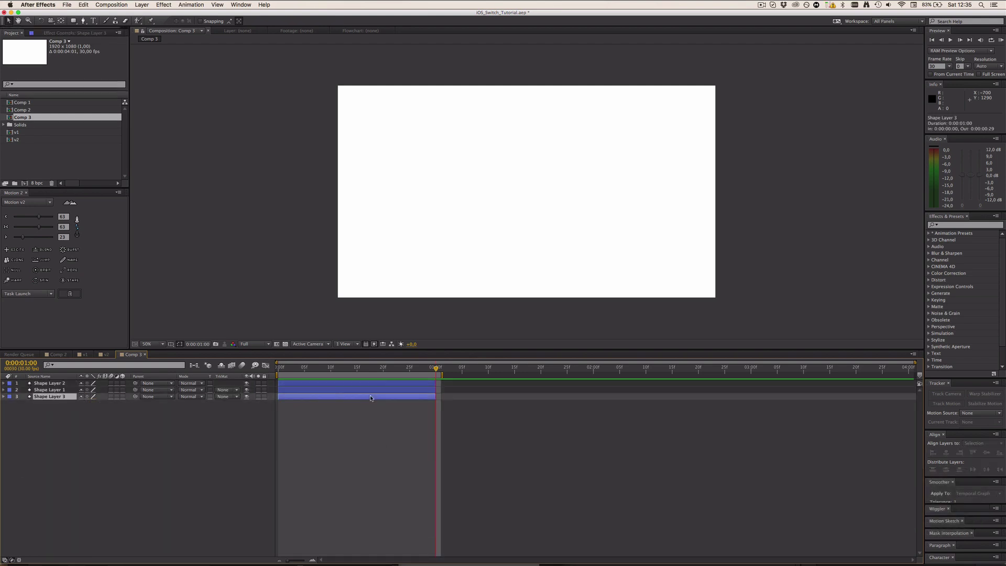
left_click(375, 383, "shift")
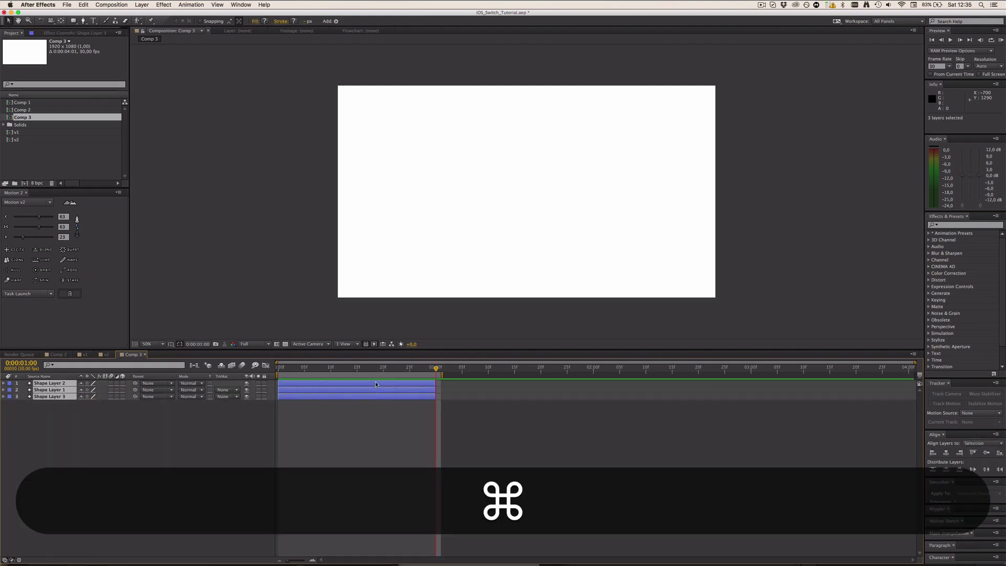
key("super+d")
left_click_drag(375, 384, 525, 381)
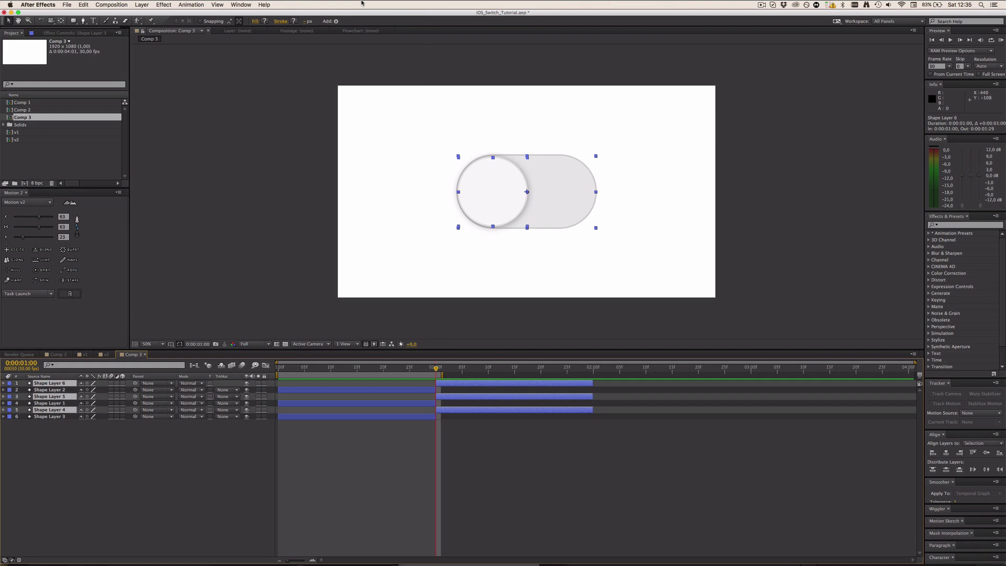
Step: Time-reverse the three duplicated shape layers so the switch animates back to its off state
left_click(264, 4)
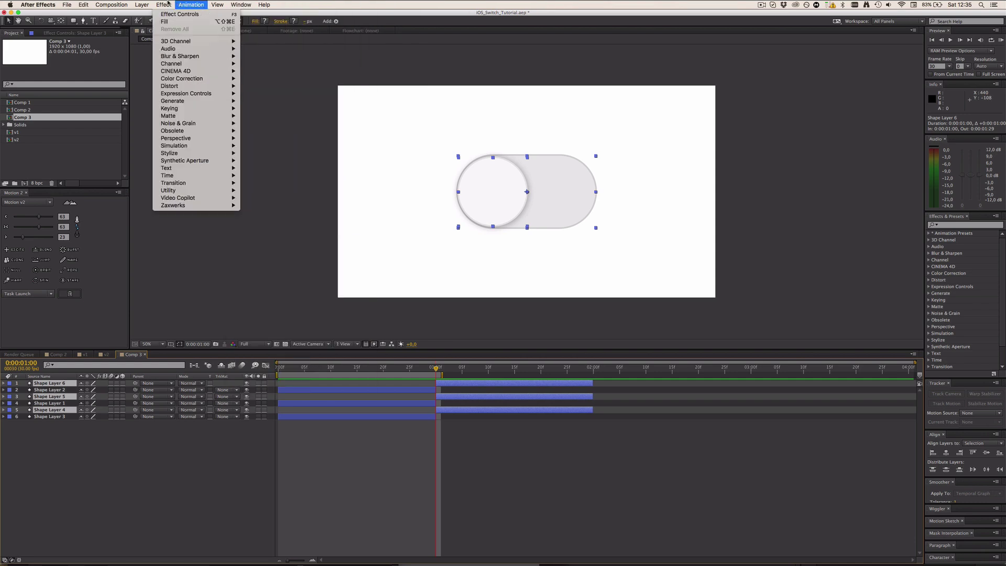
mouse_move(141, 4)
mouse_move(153, 99)
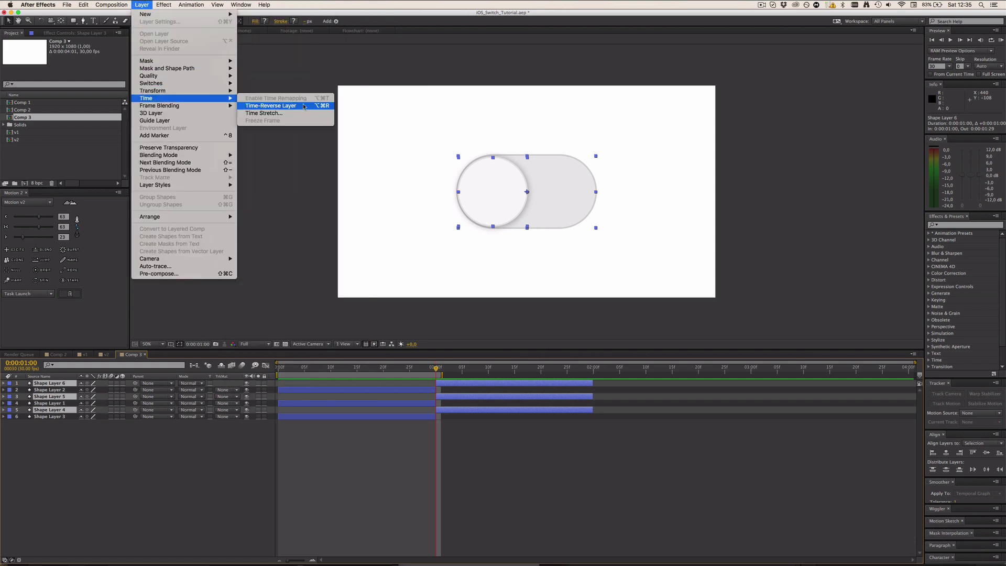
left_click(302, 108)
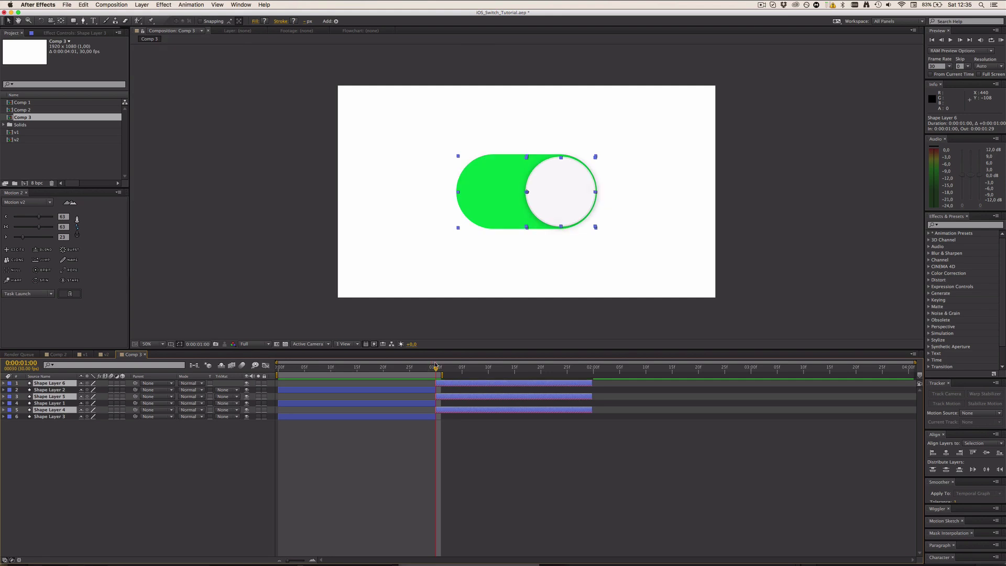
Step: Extend the work area's end to 0:00:01:28 and RAM preview the complete on-and-off animation
left_click_drag(441, 373, 590, 373)
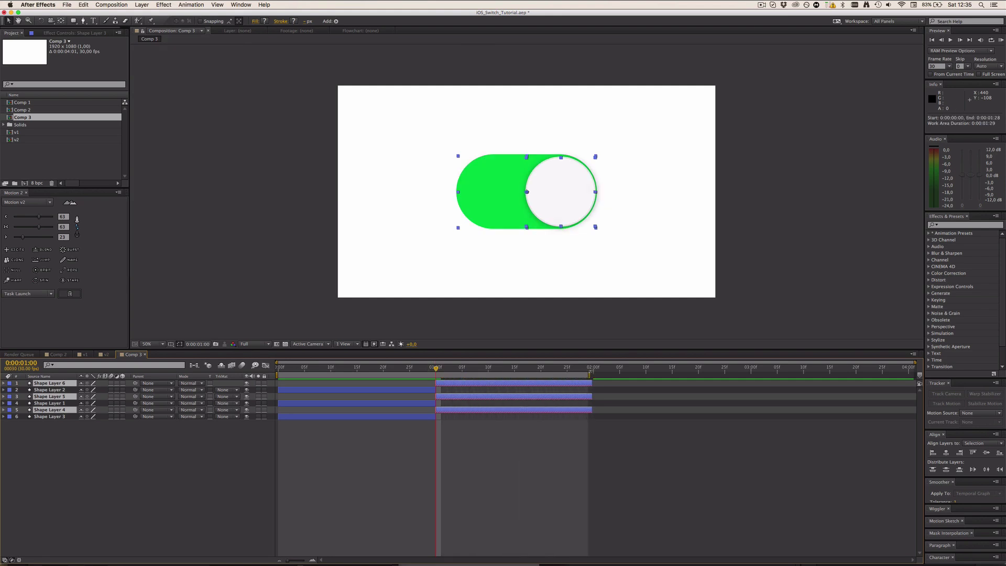
left_click(562, 464)
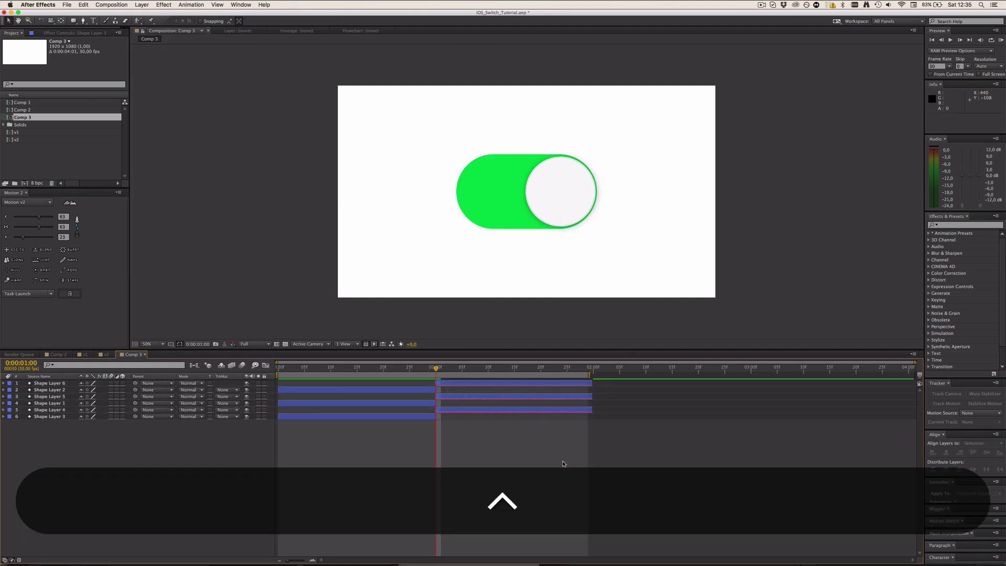
key("ctrl+0")
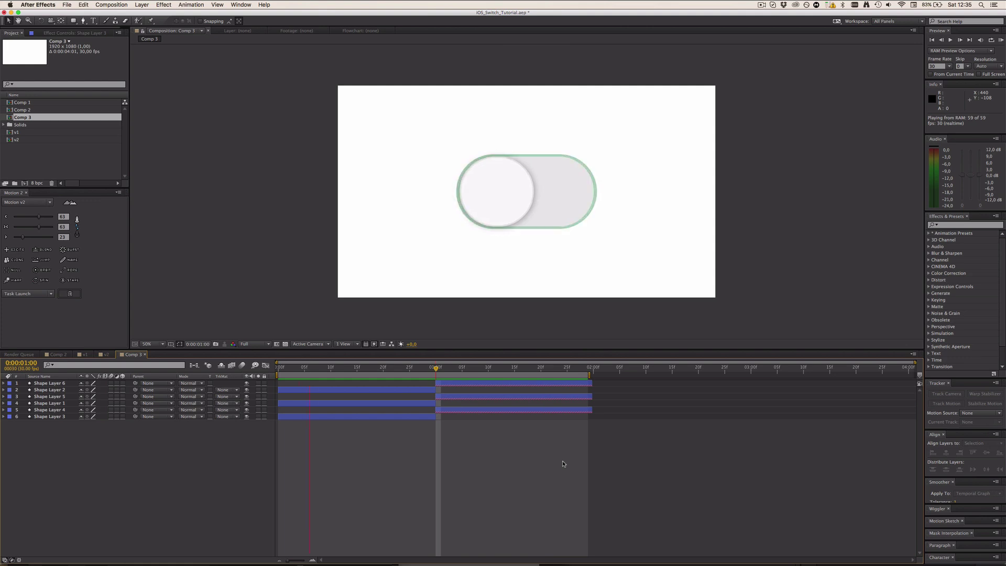
key("space")
Step: RAM preview the switch animation at a preview frame rate of 60
left_click(948, 66)
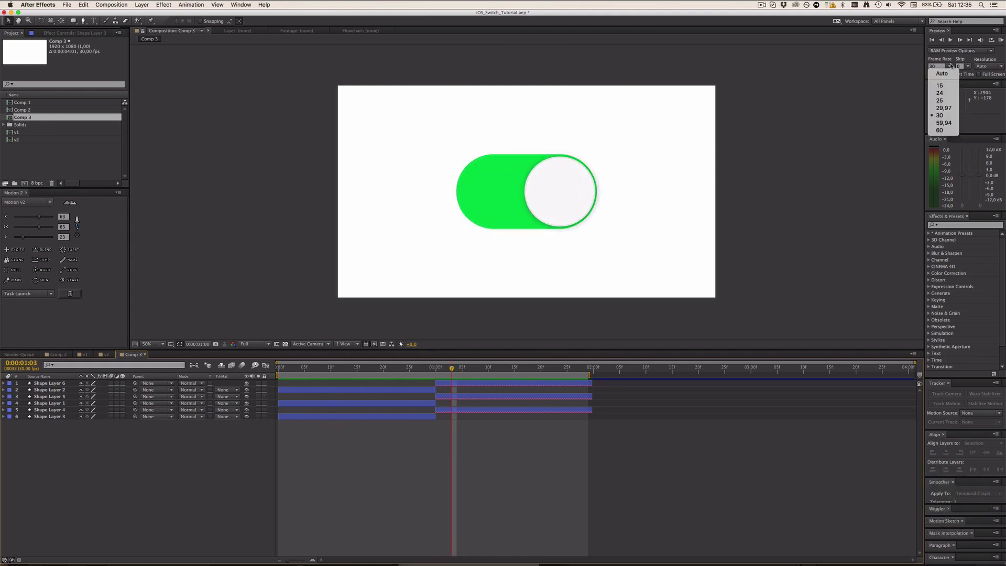
left_click(950, 130)
key("ctrl+0")
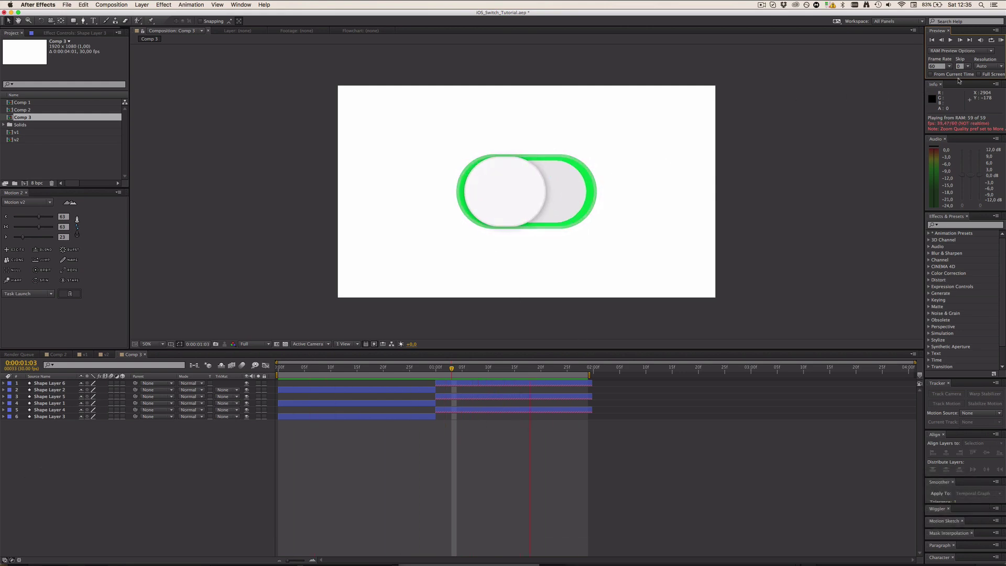
key("space")
Step: Set the preview frame rate back to 30 and save the project
left_click(948, 66)
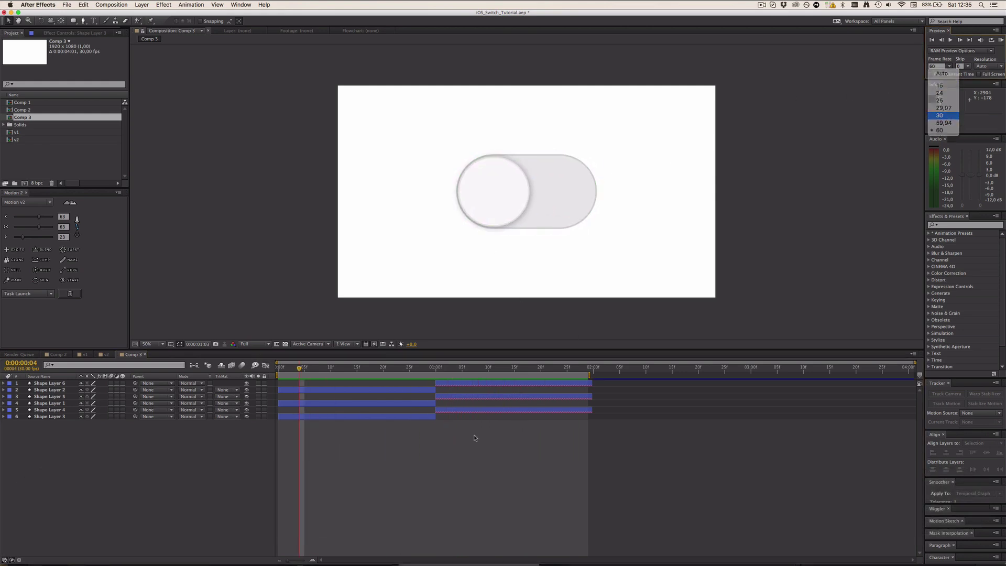
left_click(939, 115)
key("super+s")
left_click(373, 443)
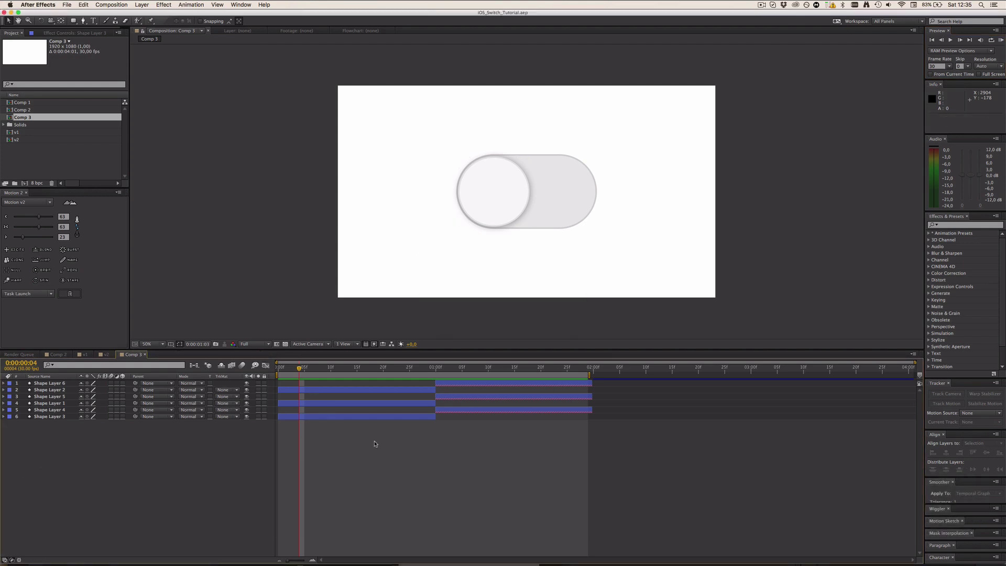
Step: Create a new 1920 x 1080 composition, Comp 4, lasting 0:00:04:01 at 30 fps and activate the Pen tool
key("super+n")
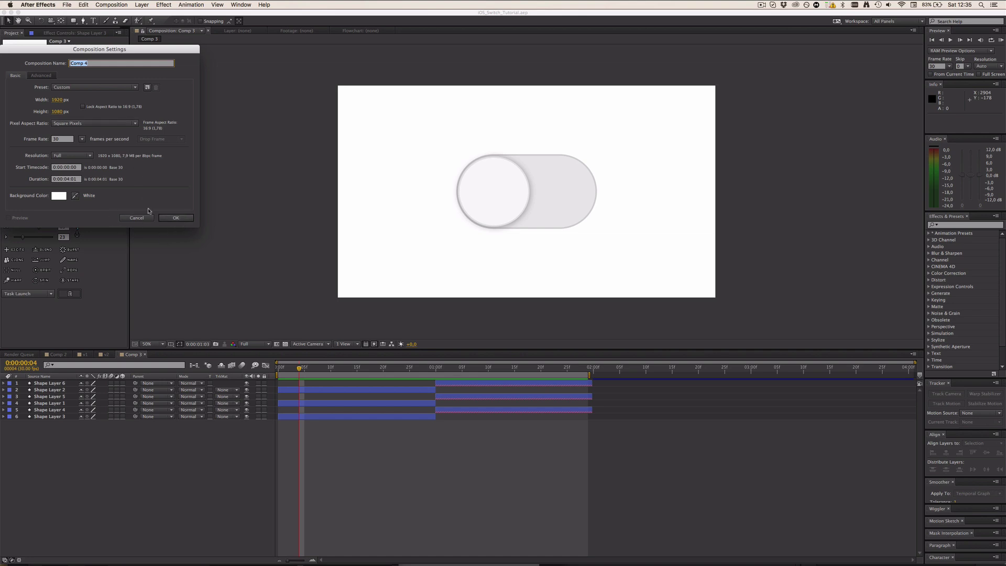
left_click(175, 218)
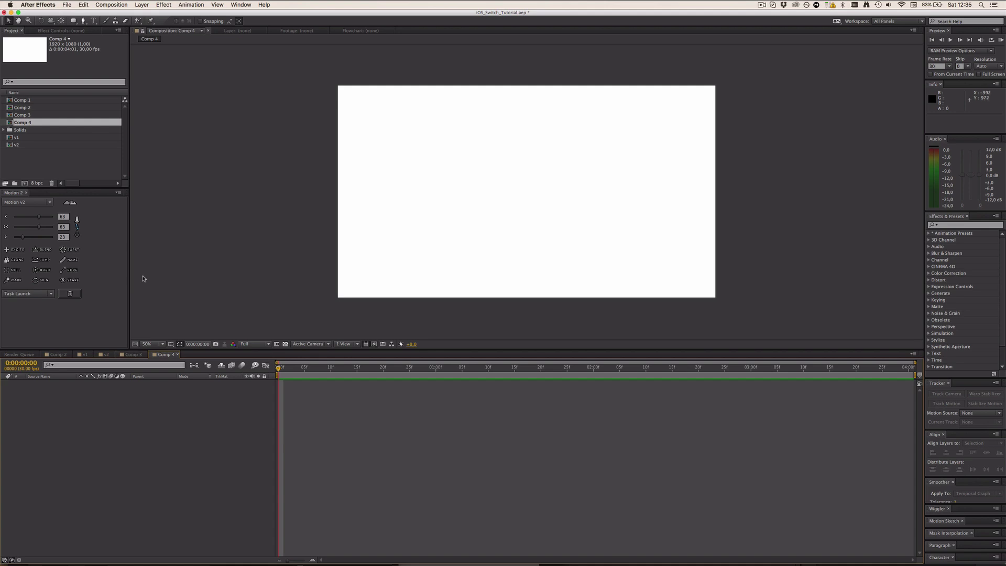
left_click(83, 23)
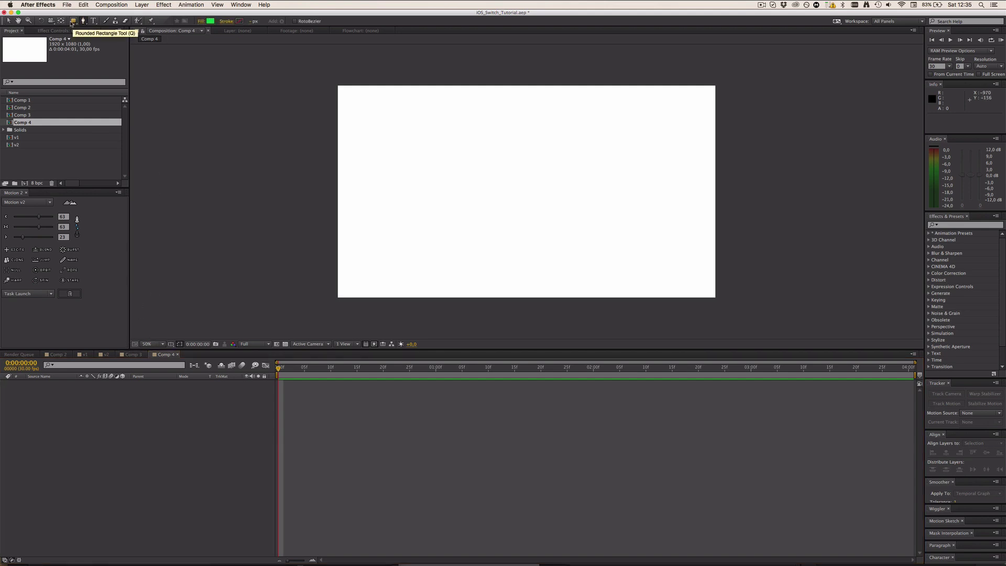
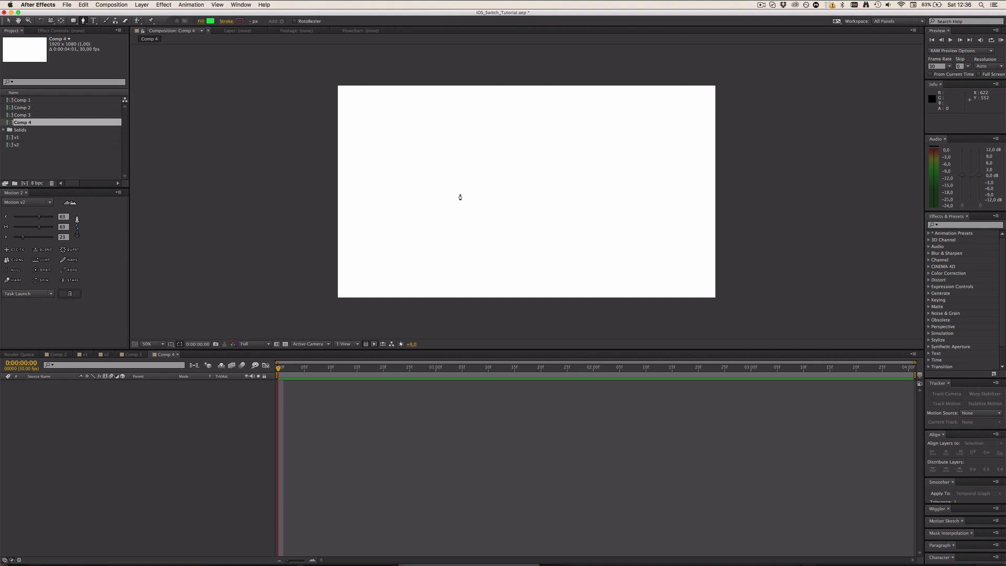
Step: Show the grid over the empty composition and search the help for "grid" commands
key("super+shift+numbersign")
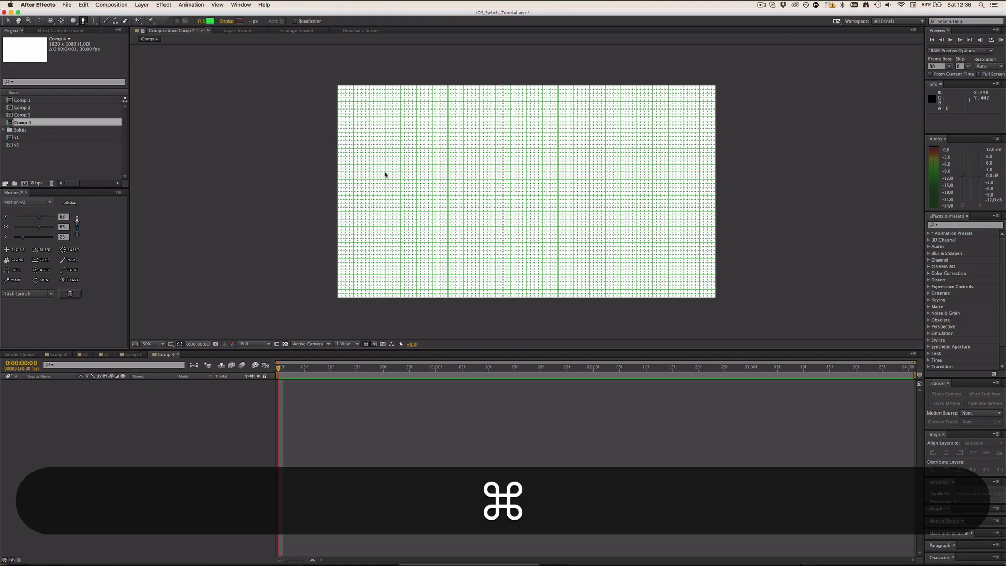
key("super+shift+l")
left_click(263, 5)
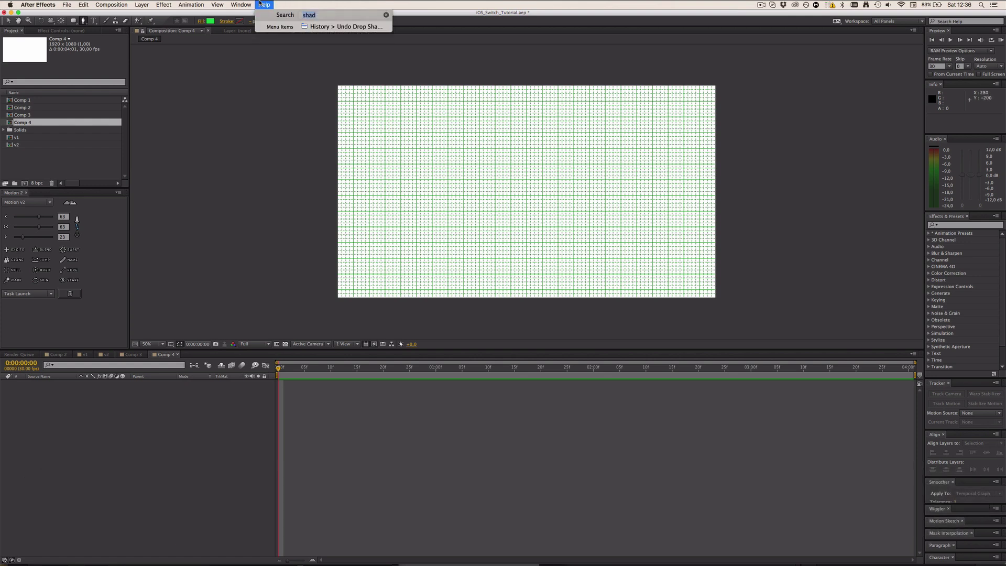
type("grid")
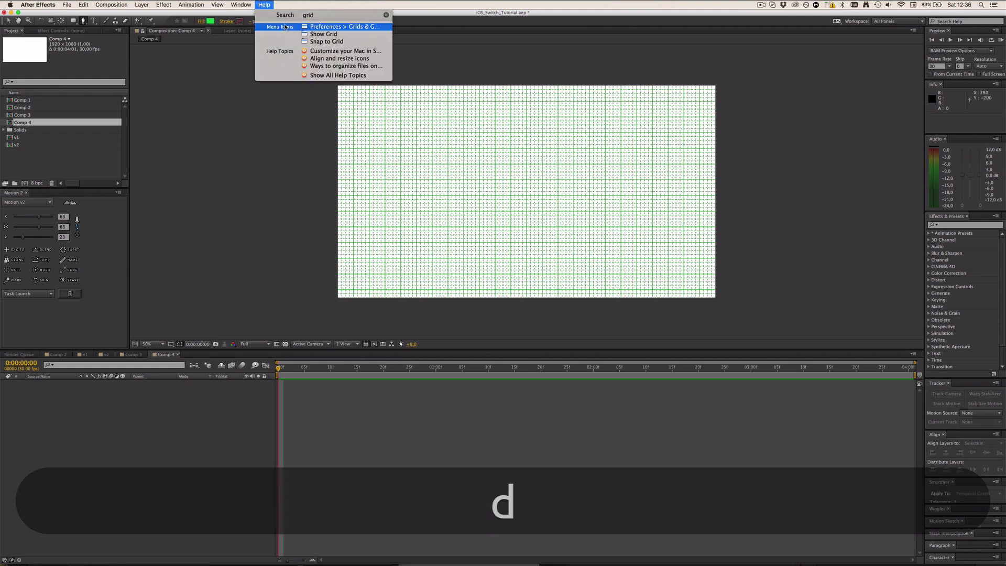
left_click(264, 4)
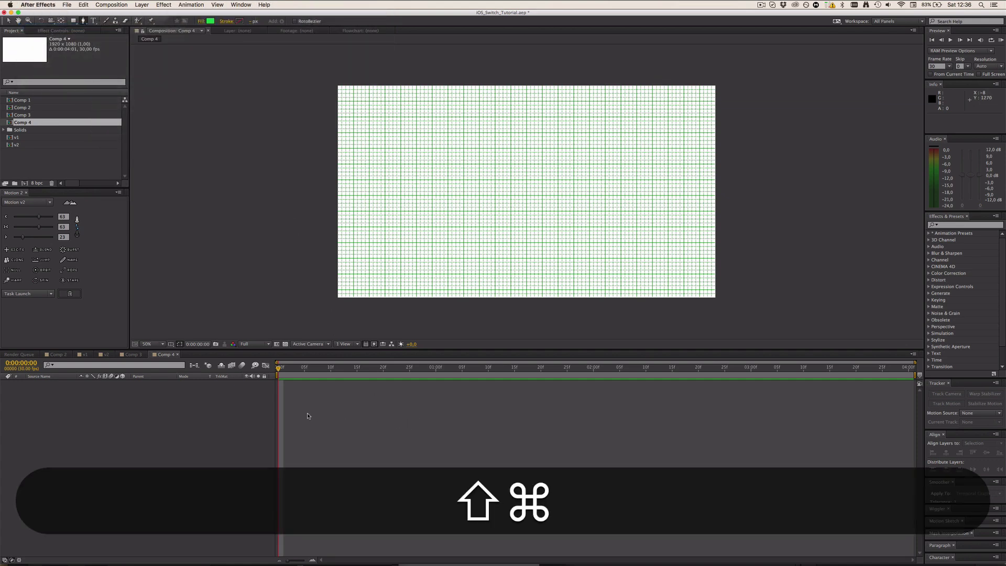
Step: Toggle the composition grid off and back on
key("shift+super+numbersign")
key("shift+super+numbersign")
key("shift+super+numbersign")
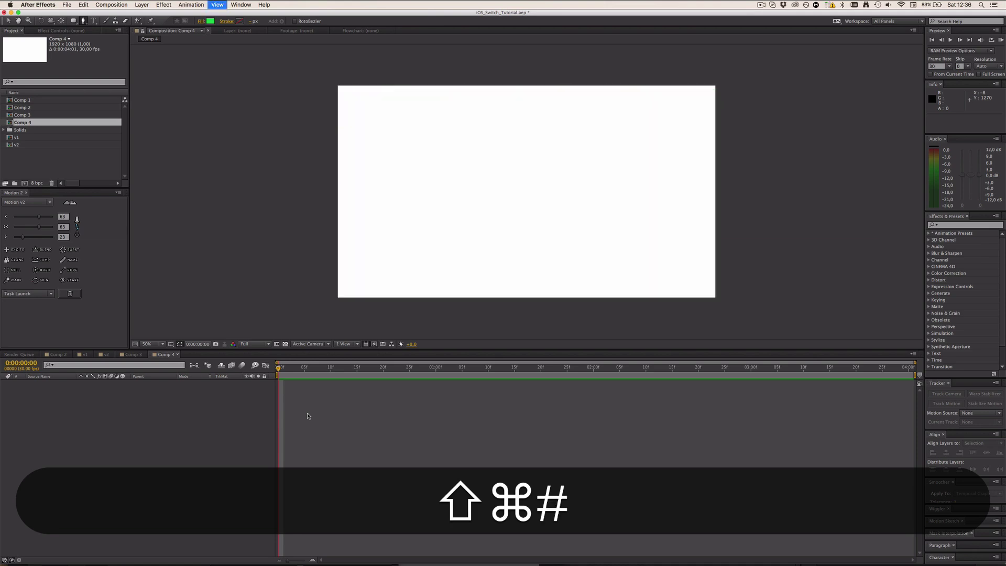
key("shift+super+numbersign")
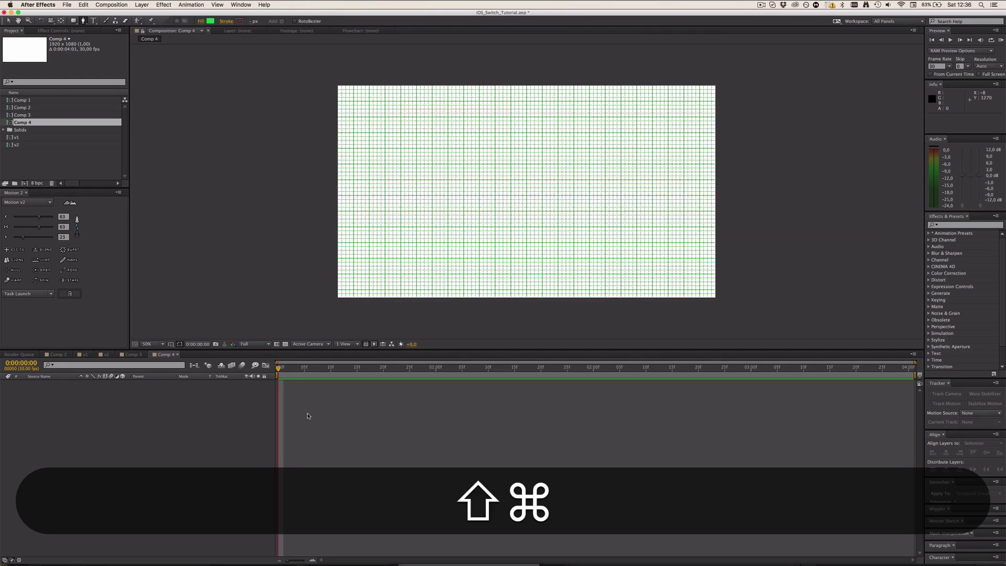
Step: Look up the grid commands again and turn on Snap to Grid for the composition
left_click(264, 4)
type("grid")
mouse_move(267, 34)
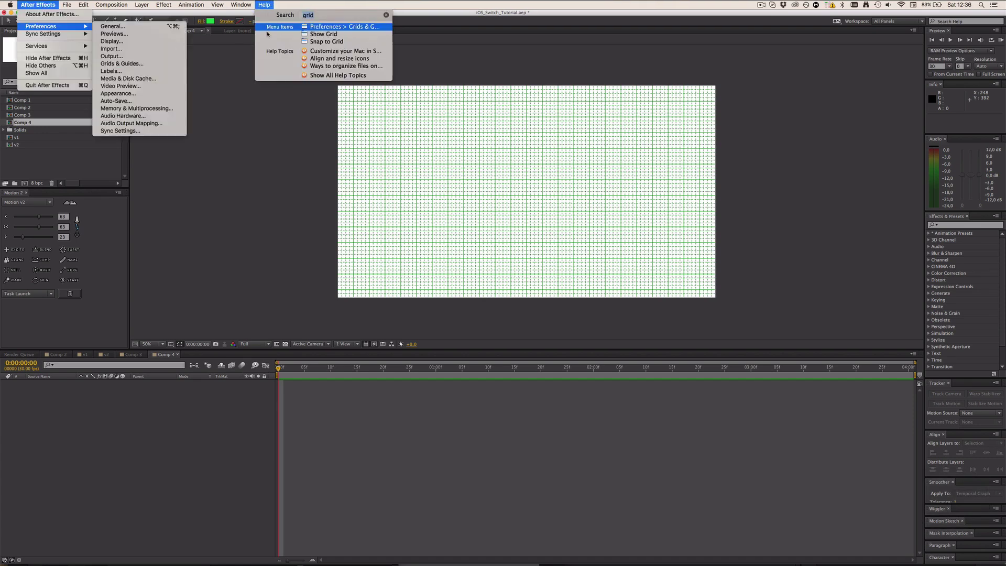
mouse_move(217, 5)
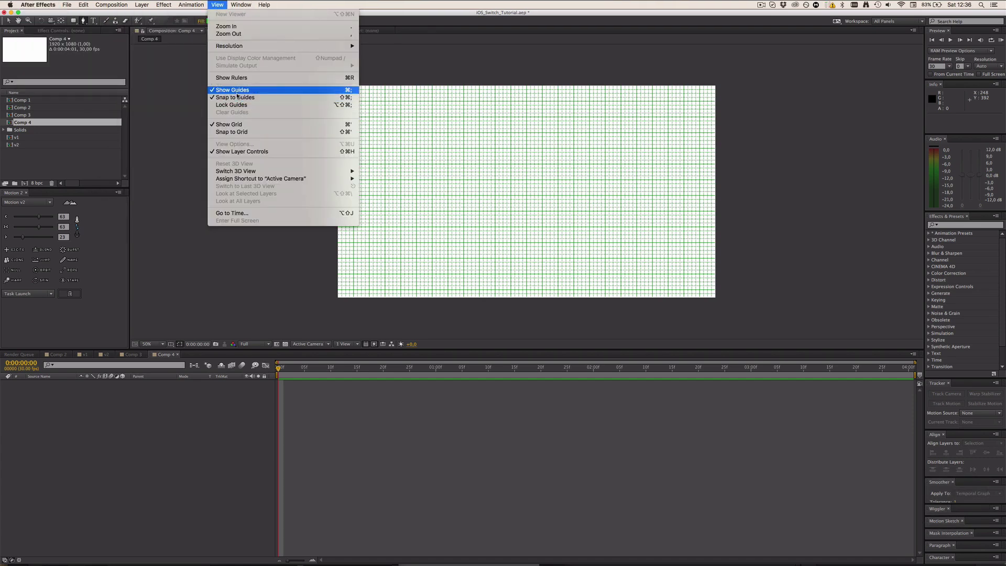
left_click(232, 131)
key("slash")
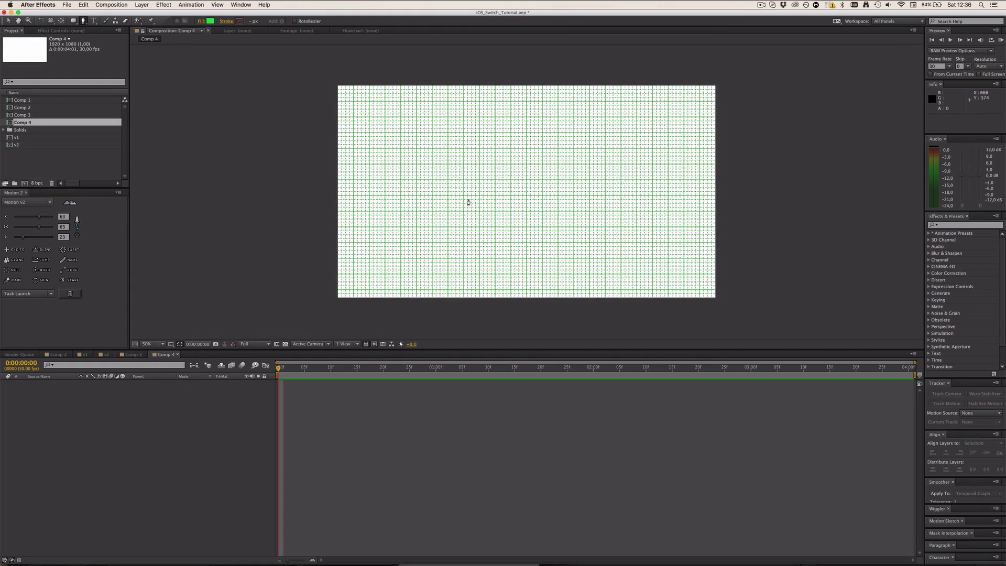
Step: Show the Title/Action Safe overlay to mark the composition's centre
left_click(172, 345)
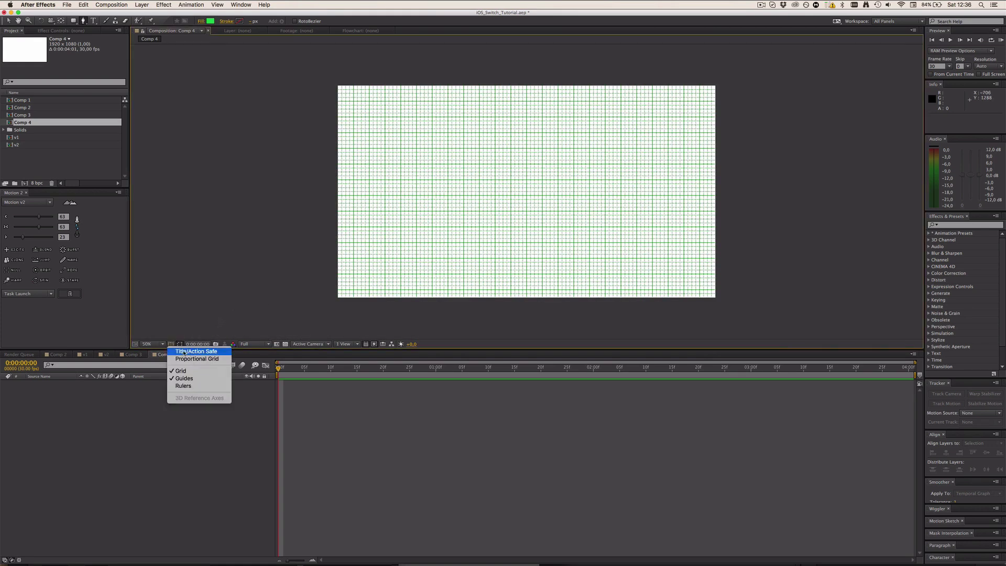
left_click(193, 354)
key("slash")
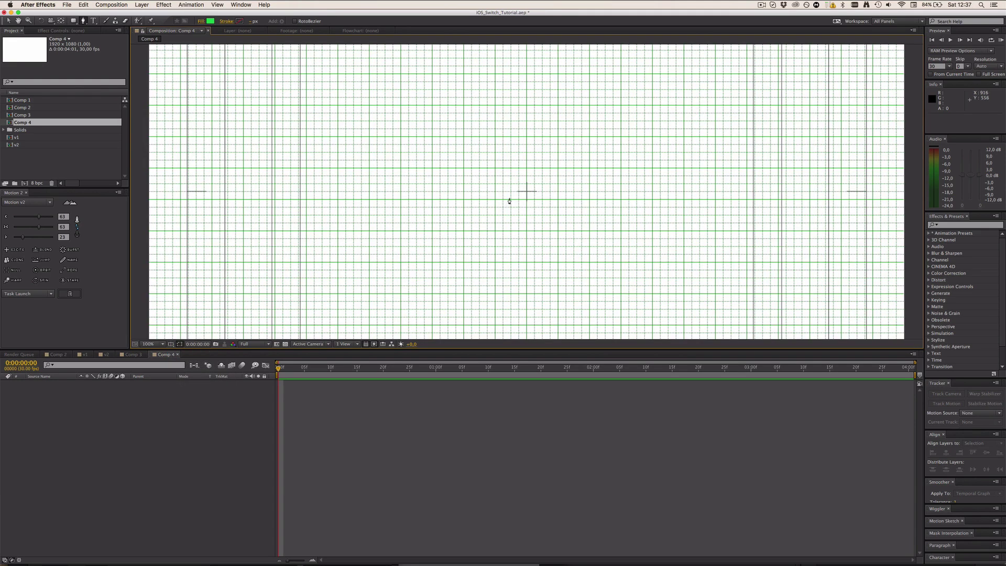
key("period")
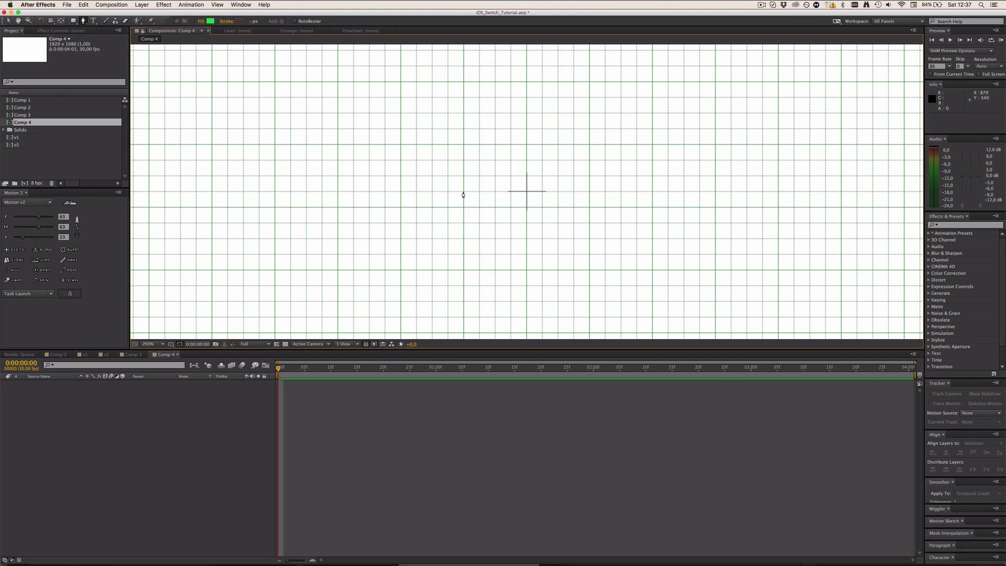
Step: Draw a straight horizontal Pen path centred in the composition, spanning four major grid squares
left_click(400, 191)
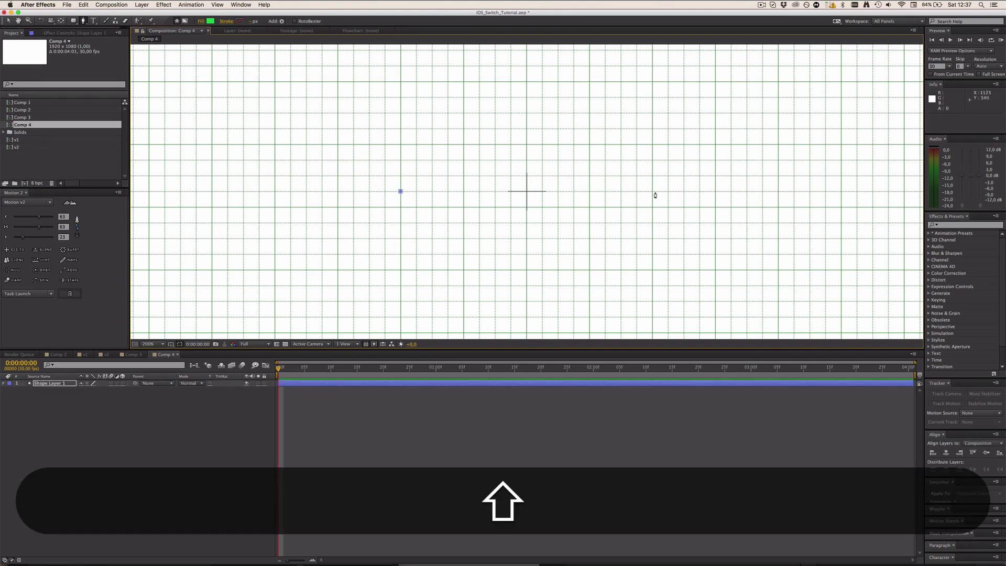
left_click(653, 191, "shift")
left_click_drag(653, 200, 652, 192)
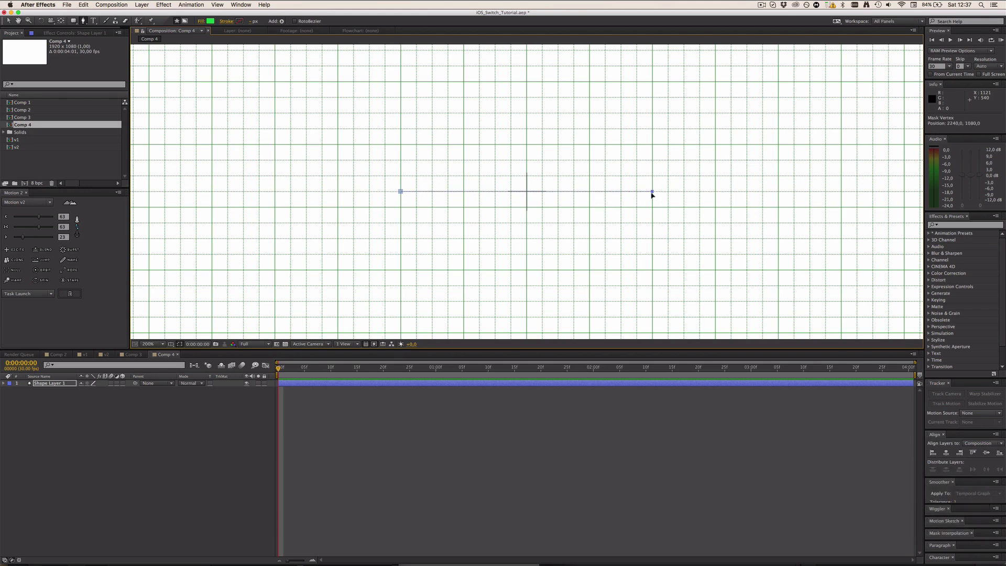
Step: Select the new line's shape layer and set its stroke color to D2D2D2
left_click(386, 384)
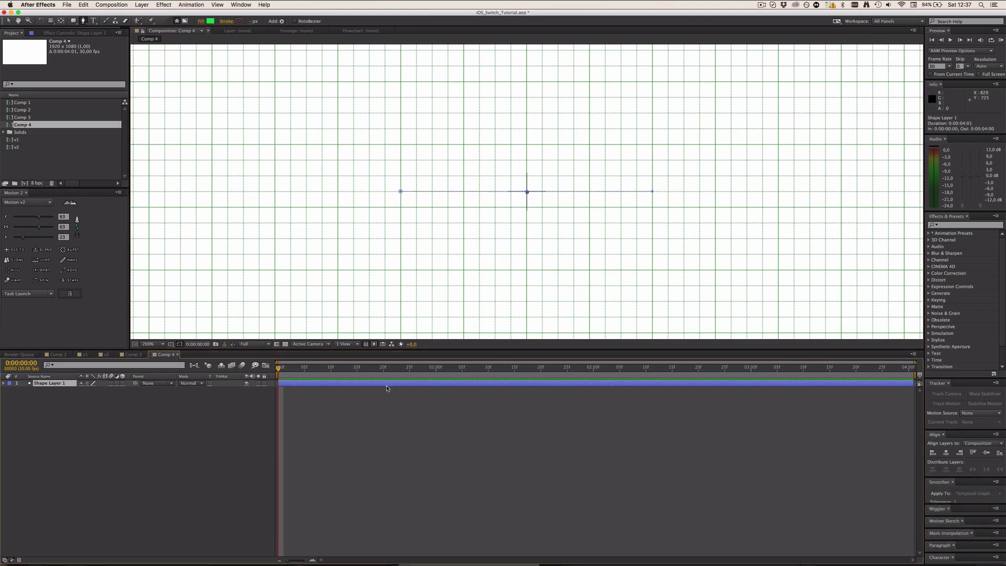
mouse_move(400, 192)
left_mouse_down()
mouse_move(402, 207)
mouse_move(402, 194)
left_mouse_up()
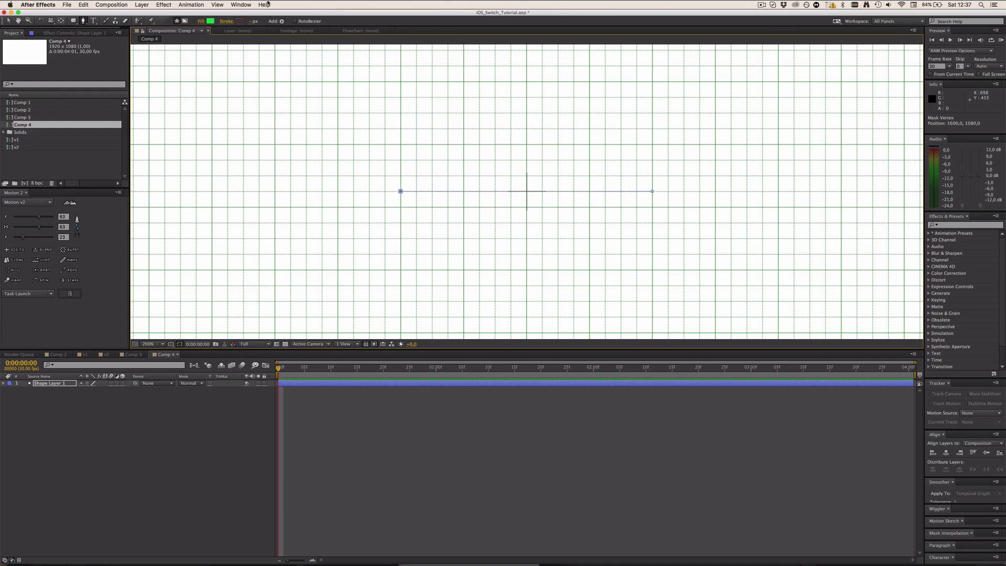
left_click(239, 21)
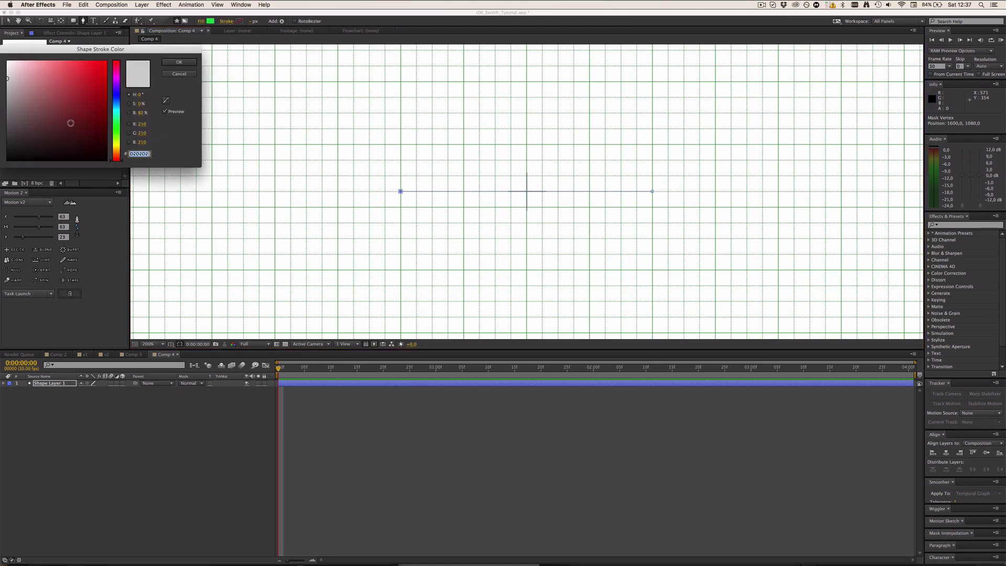
left_click(180, 62)
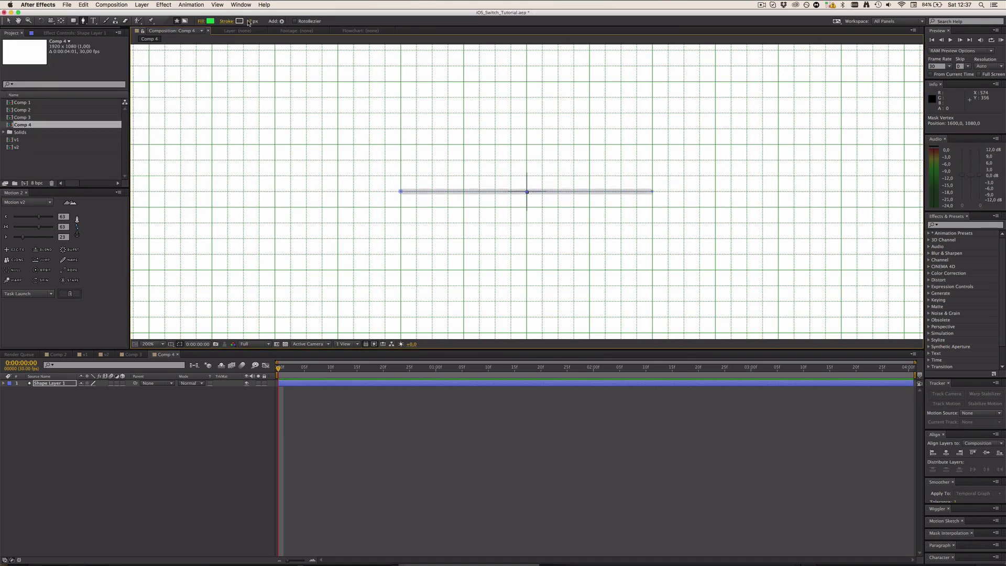
Step: Set the line's stroke width to 120 px
left_click_drag(250, 21, 298, 23)
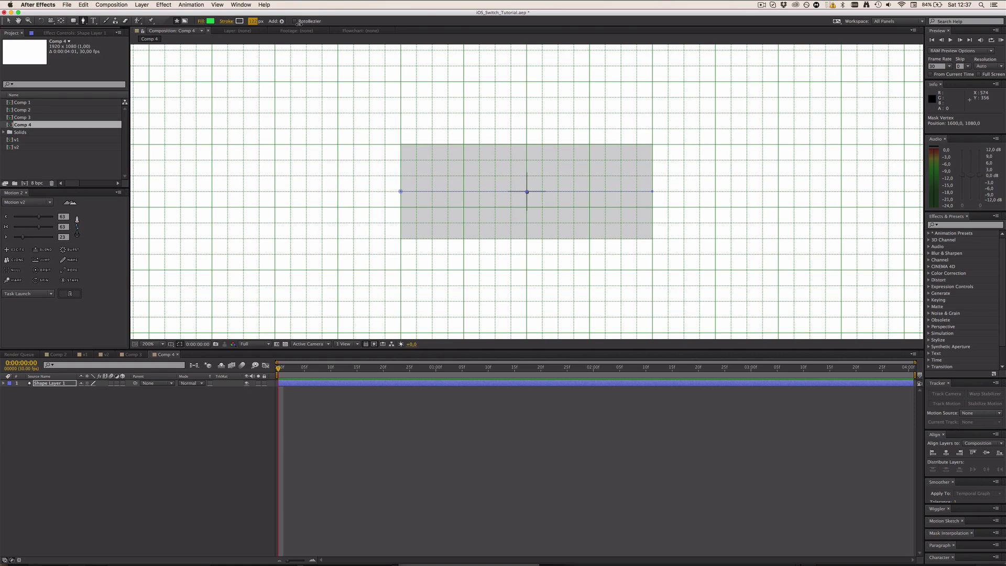
left_click_drag(298, 23, 298, 31)
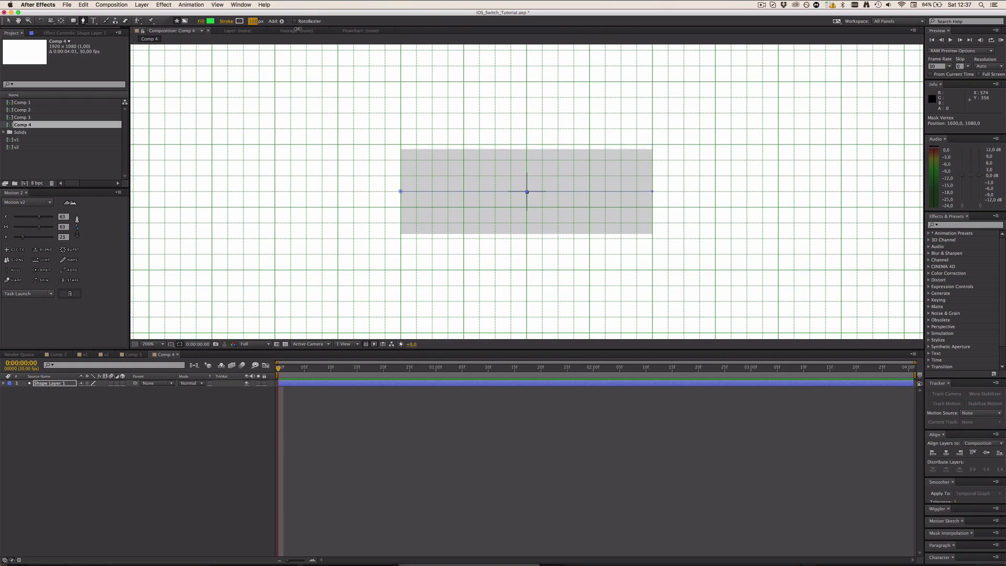
left_click(256, 21)
type("120")
key("Return")
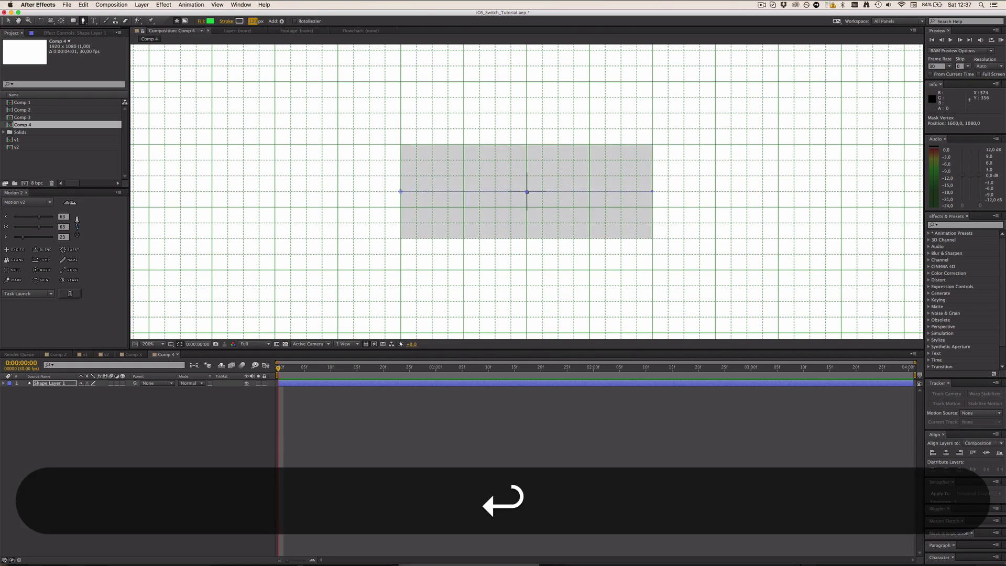
left_click(433, 488)
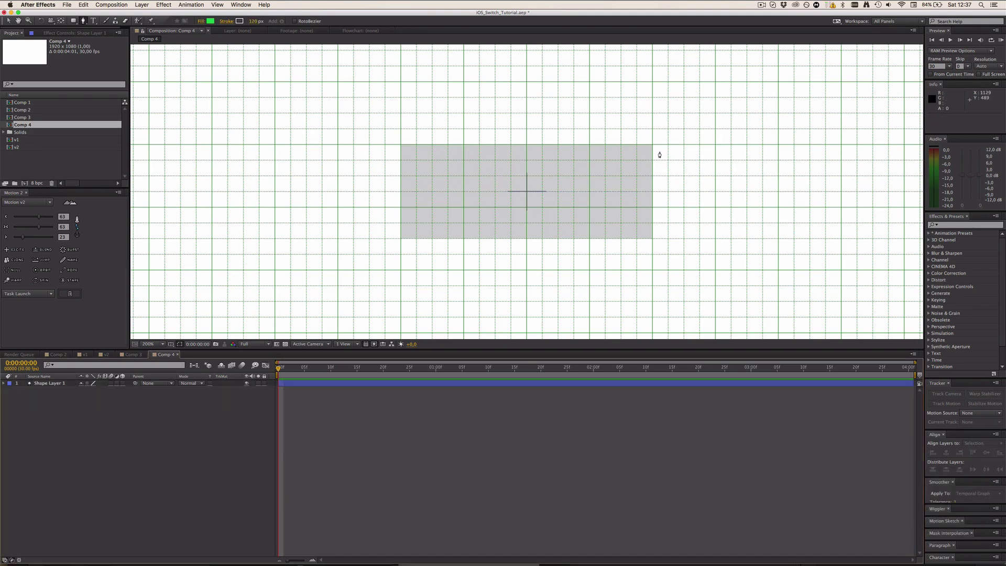
Step: Set the stroke width of Shape Layer 1 to 160 px
left_click(393, 386)
left_click_drag(253, 21, 265, 22)
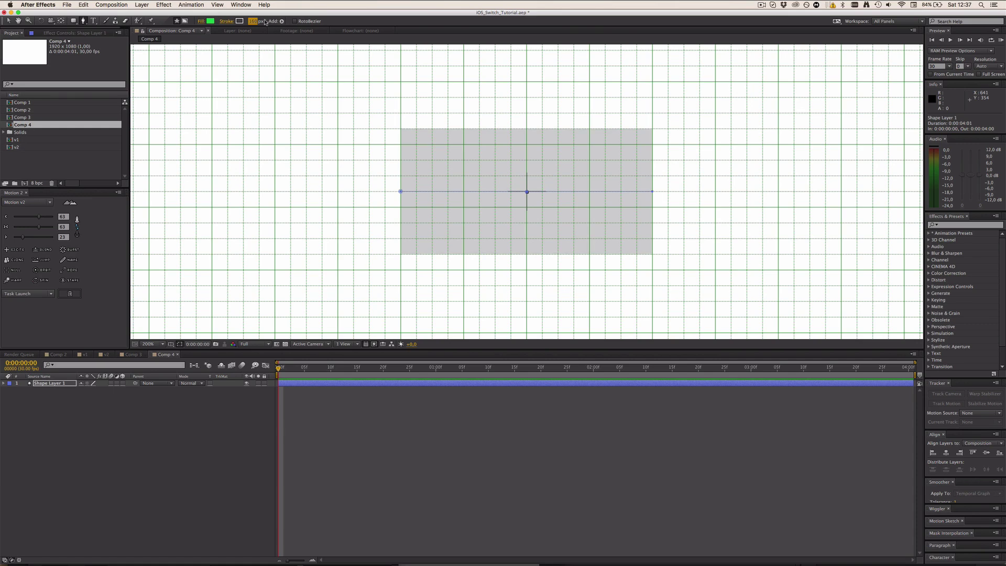
left_click(256, 21)
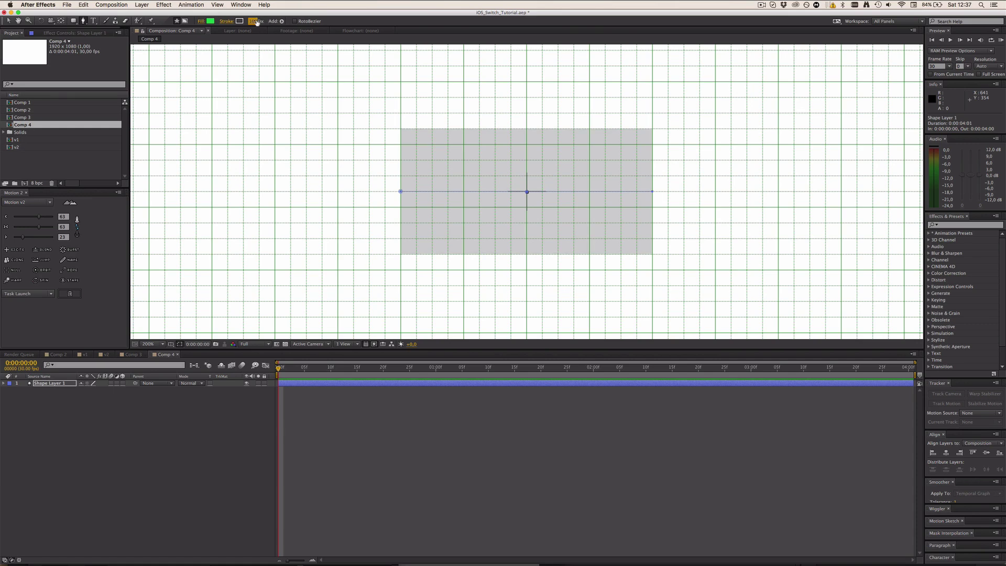
left_click(351, 427)
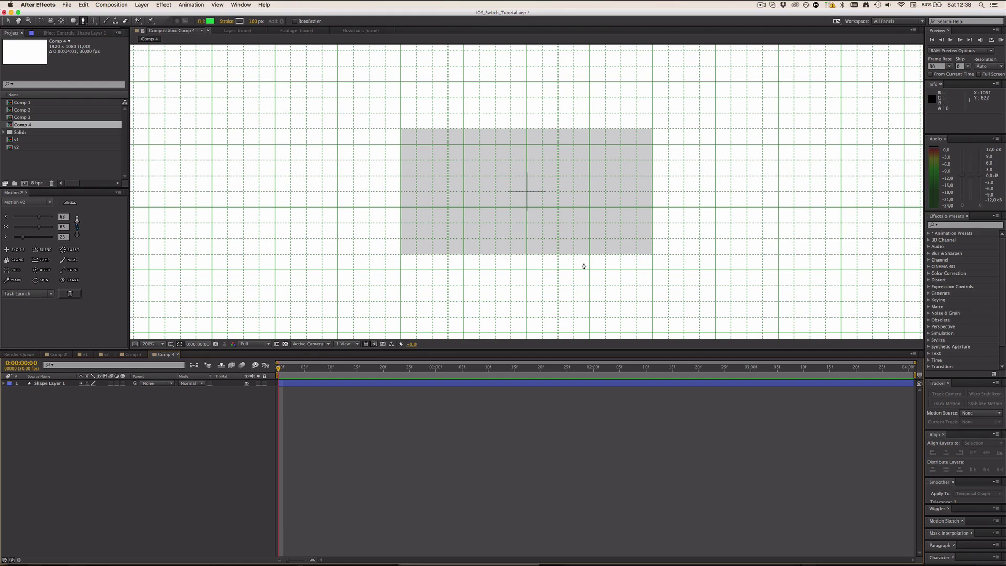
Step: Change the Line Cap of Shape Layer 1's Stroke 1 to Round Cap
left_click(316, 385)
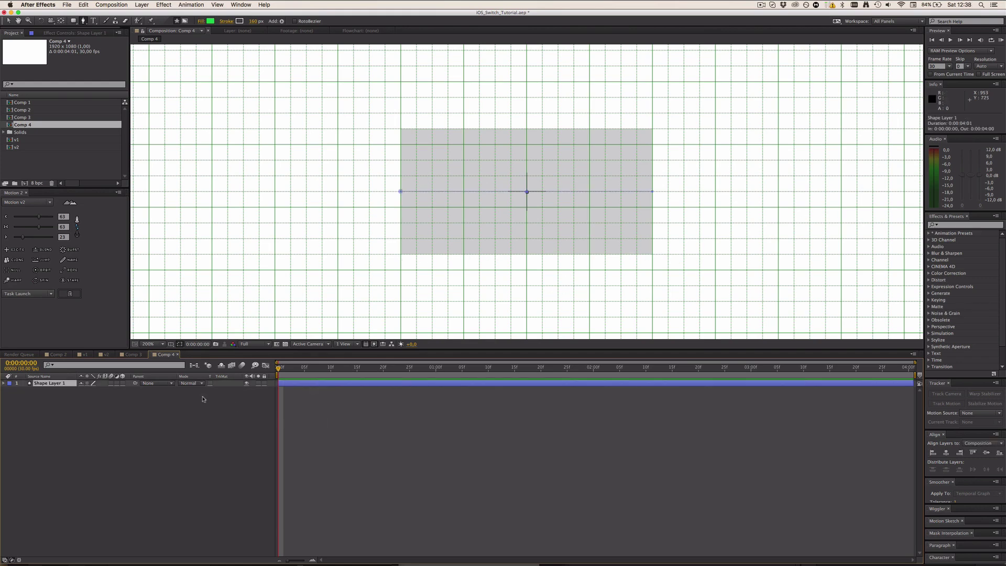
left_click(4, 383)
left_click(10, 389)
left_click(17, 396)
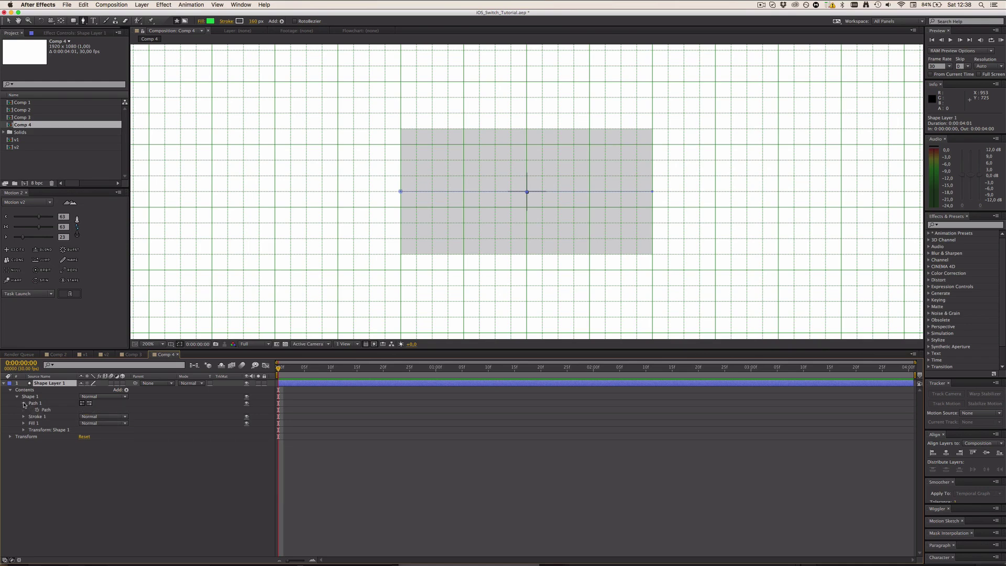
left_click(25, 410)
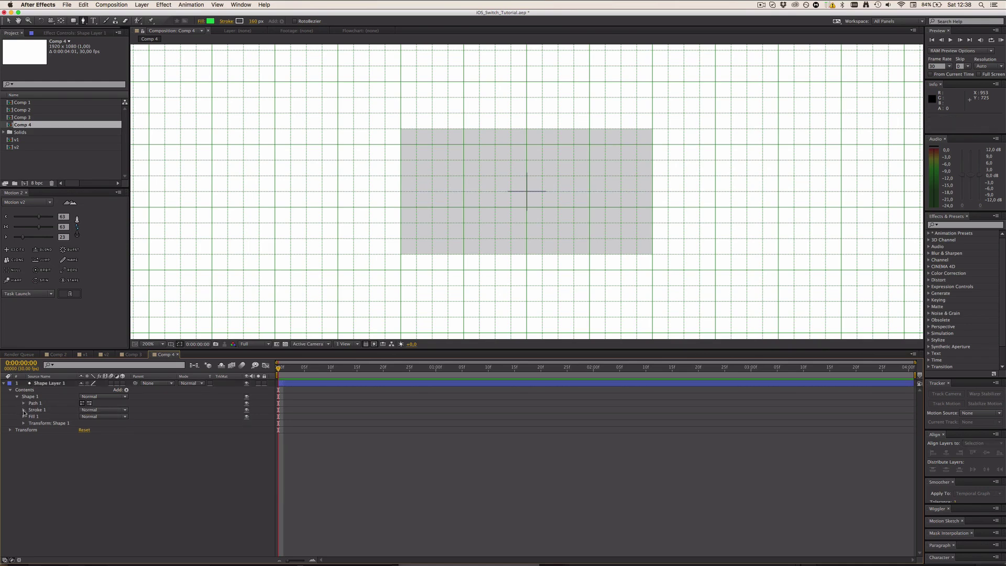
left_click(23, 410)
left_click(87, 442)
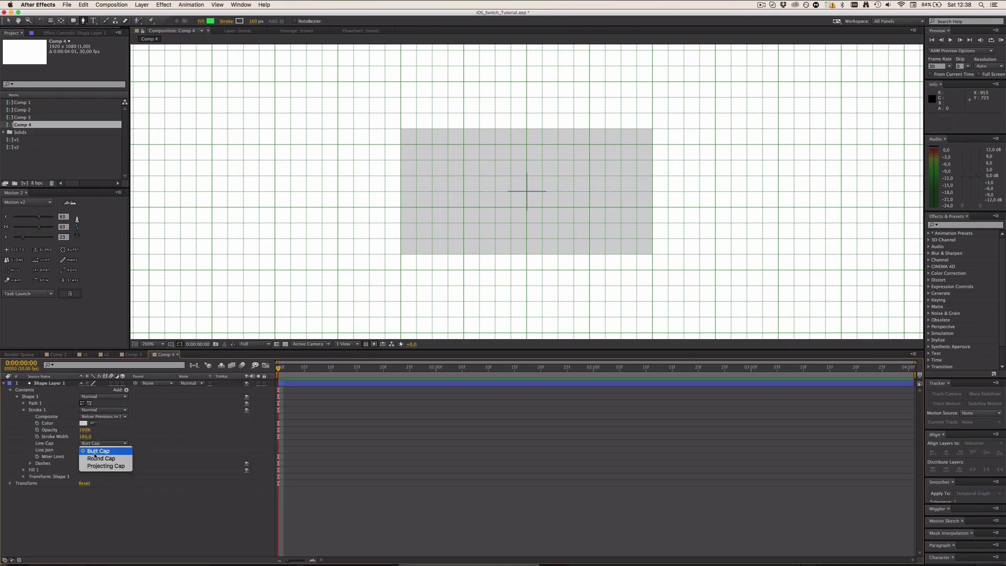
left_click(97, 458)
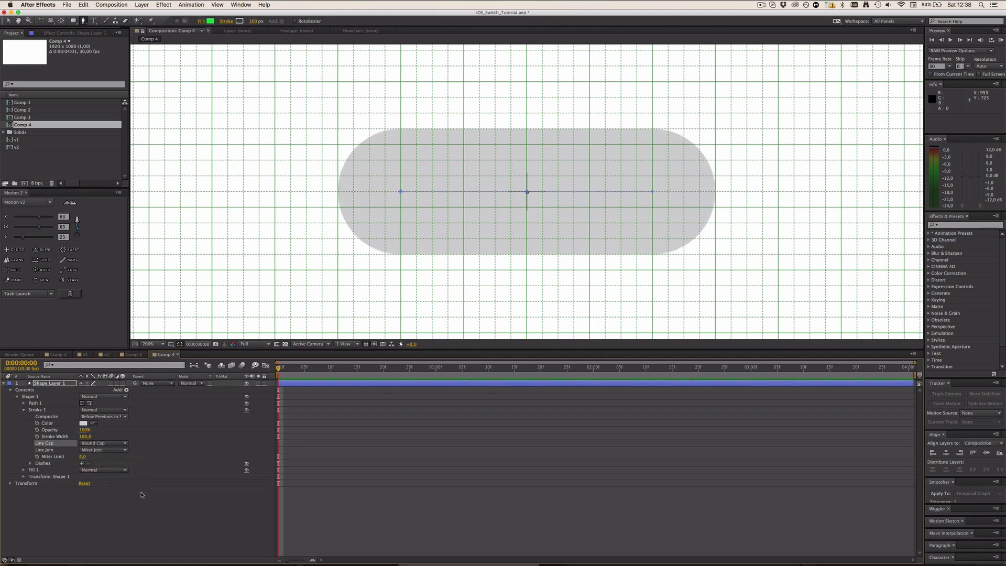
Step: Shorten the line by moving each path end inward one major grid square, and save the project
left_click(296, 385)
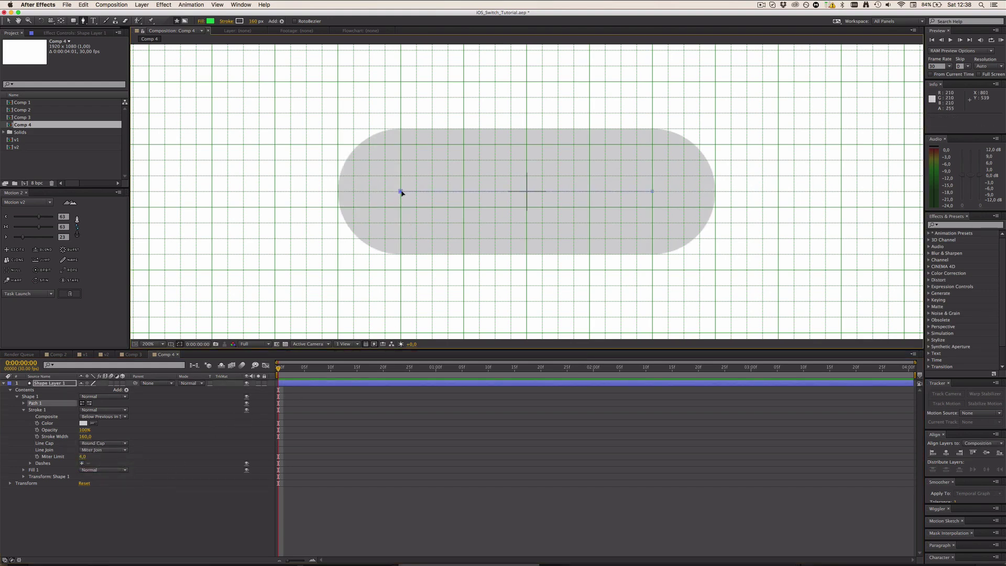
left_click_drag(402, 193, 464, 193)
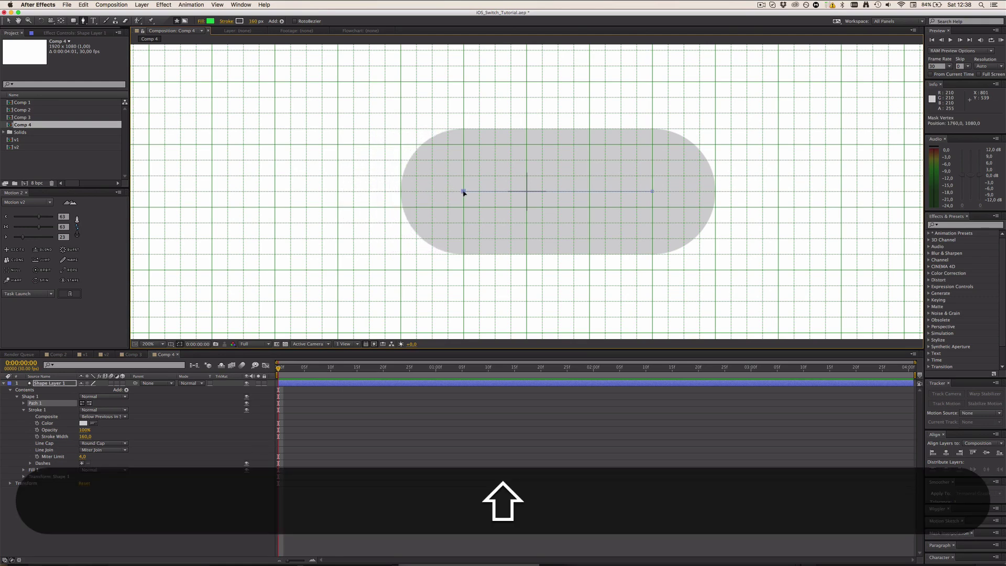
left_click(429, 384)
left_click_drag(652, 191, 587, 197)
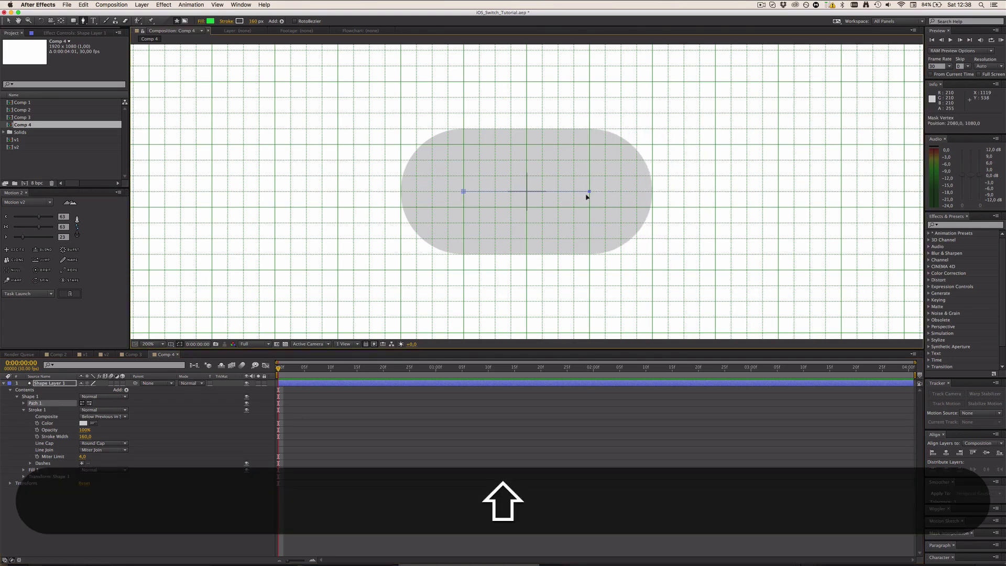
left_click(462, 451)
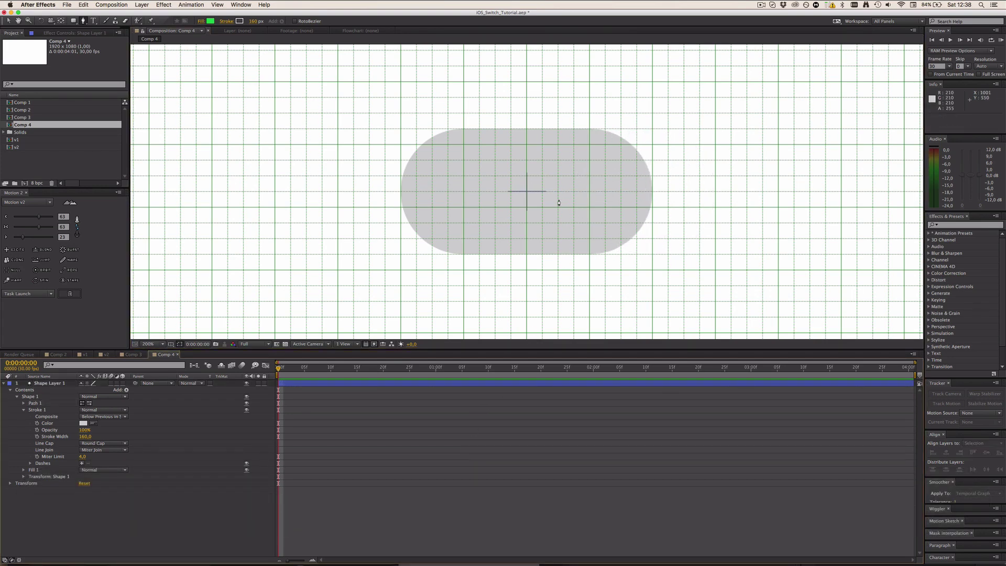
scroll(555, 203, "down", 1)
key("super+s")
Step: Set the stroke color of Shape Layer 1 to the very light grey F3F3F3
key("comma")
key("period")
key("period")
key("comma")
key("comma")
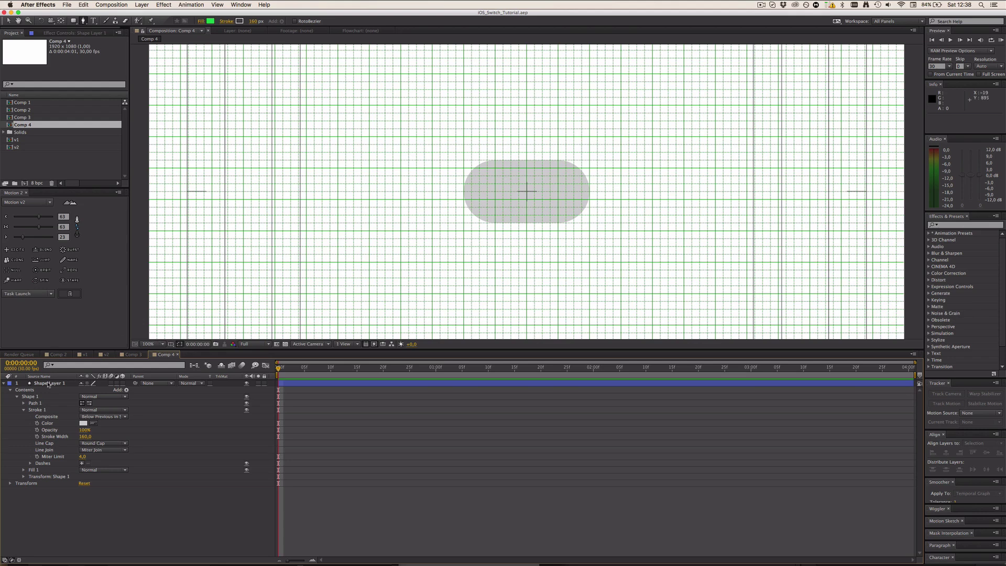
left_click(92, 382)
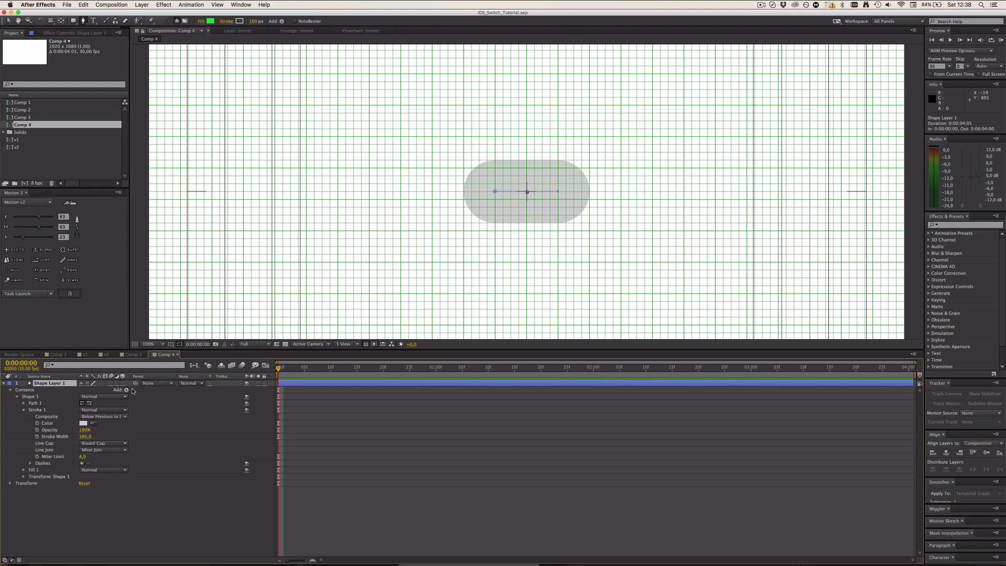
key("period")
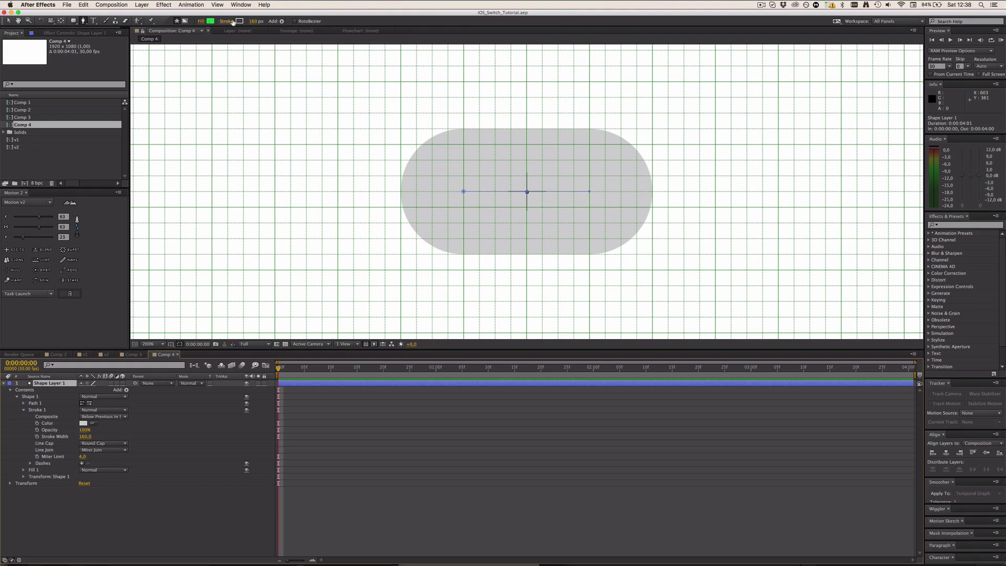
left_click(240, 22)
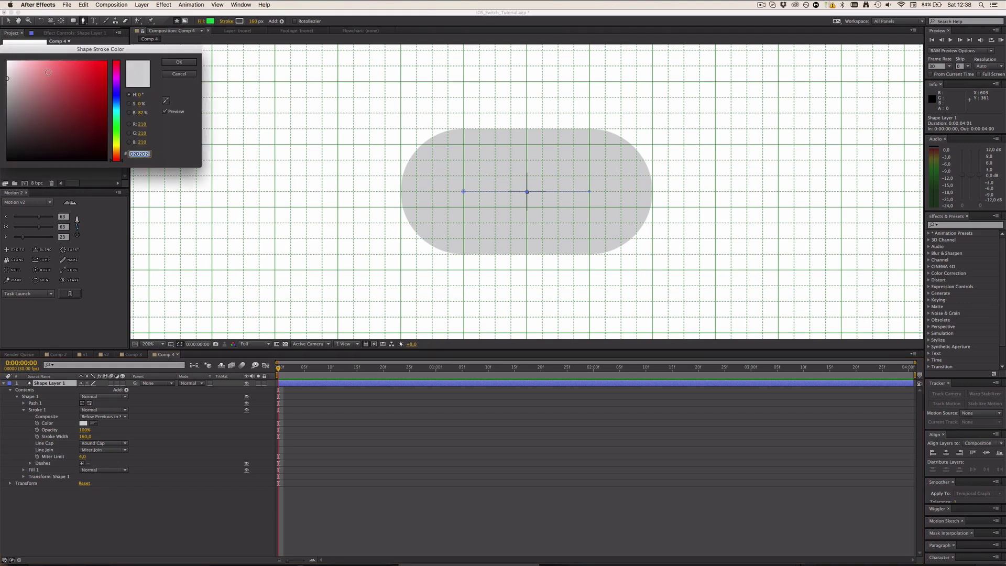
left_click(7, 71)
left_click_drag(8, 72, 7, 66)
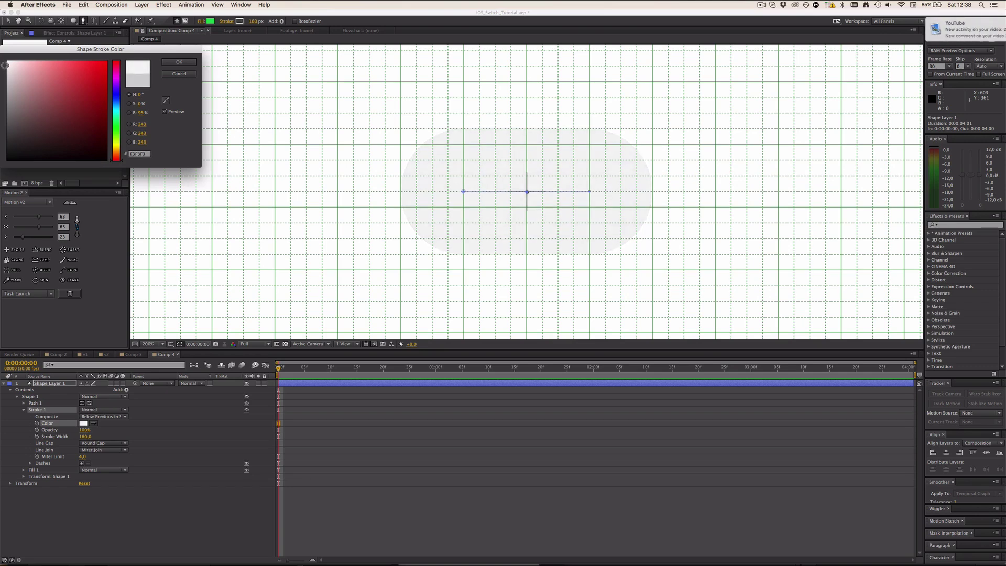
left_click(182, 62)
Step: Duplicate Shape Layer 1 and place the duplicate below the original in the layer stack
left_click(95, 383)
key("super+d")
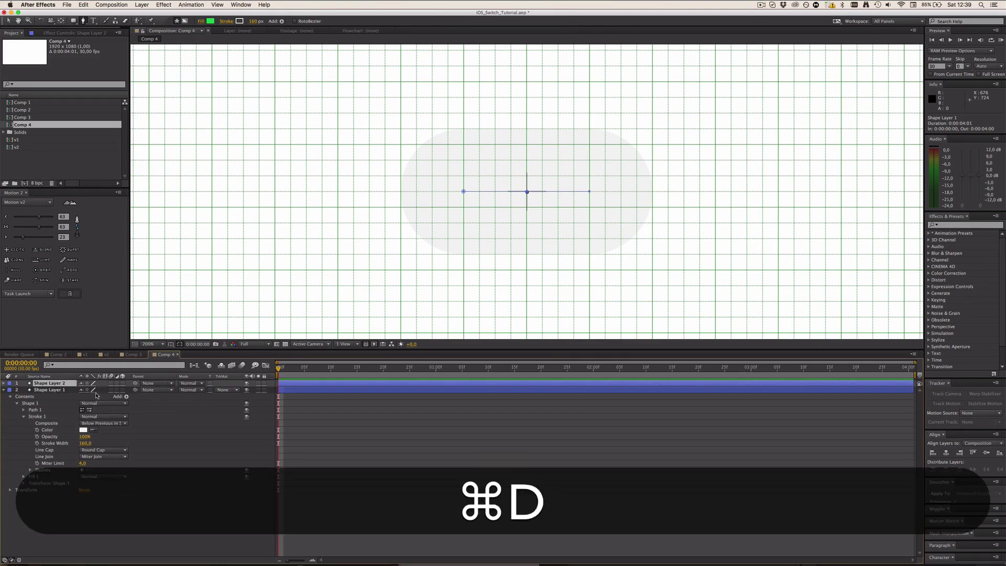
left_click_drag(53, 383, 50, 406)
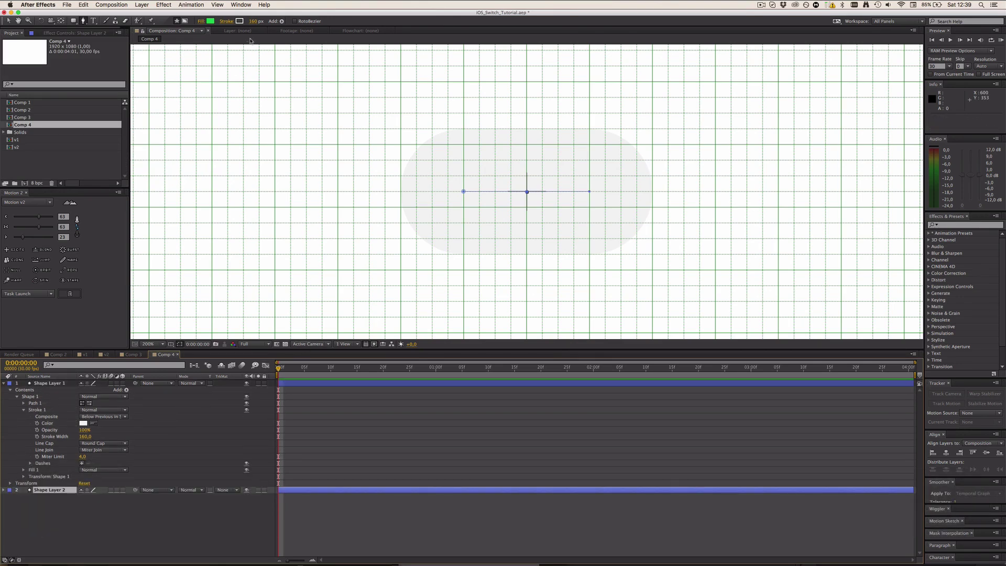
Step: Set the stroke width of Shape Layer 2 to 168 px so it extends slightly beyond the original pill
left_click(255, 21)
type("165")
key("Return")
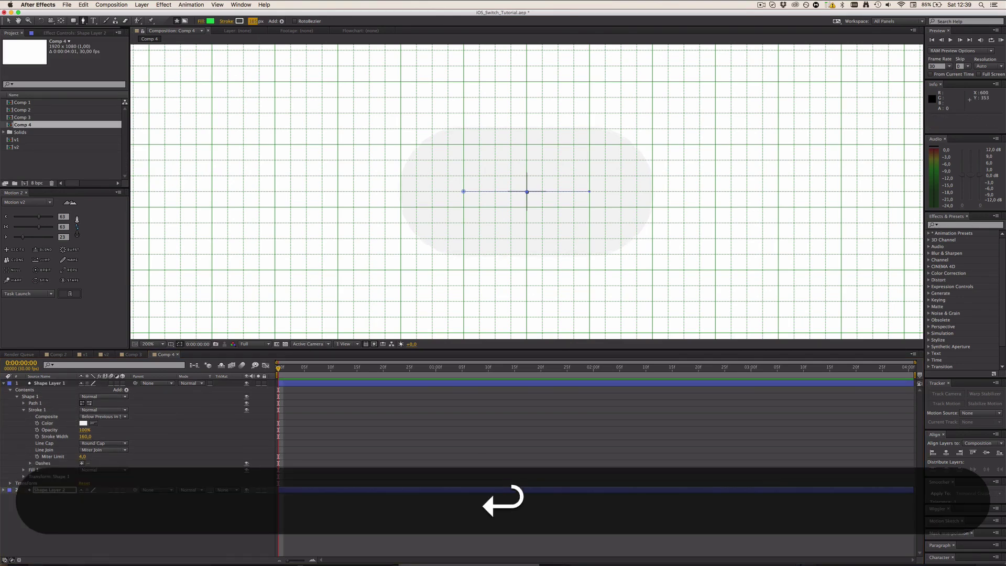
left_click(253, 21)
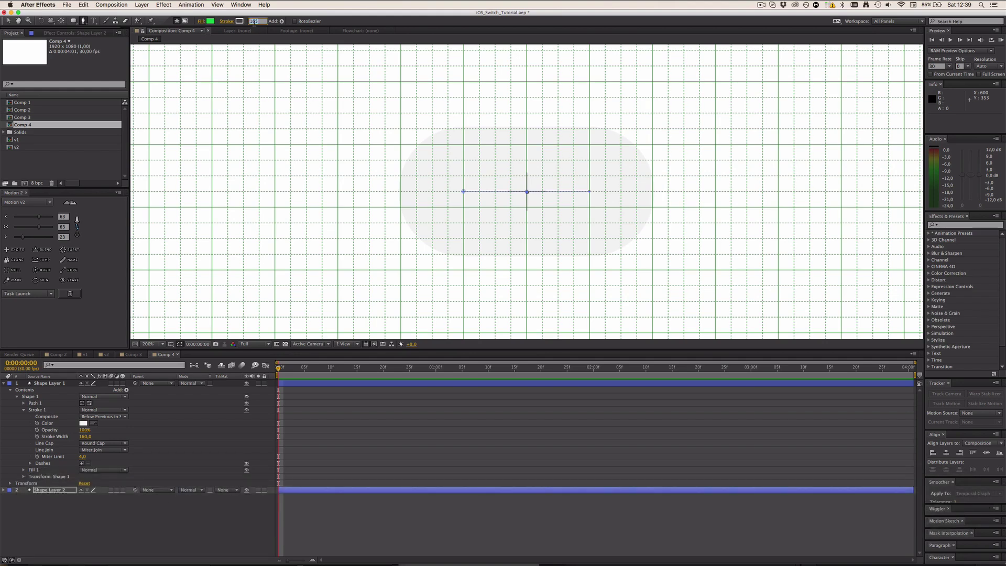
type("168")
key("Return")
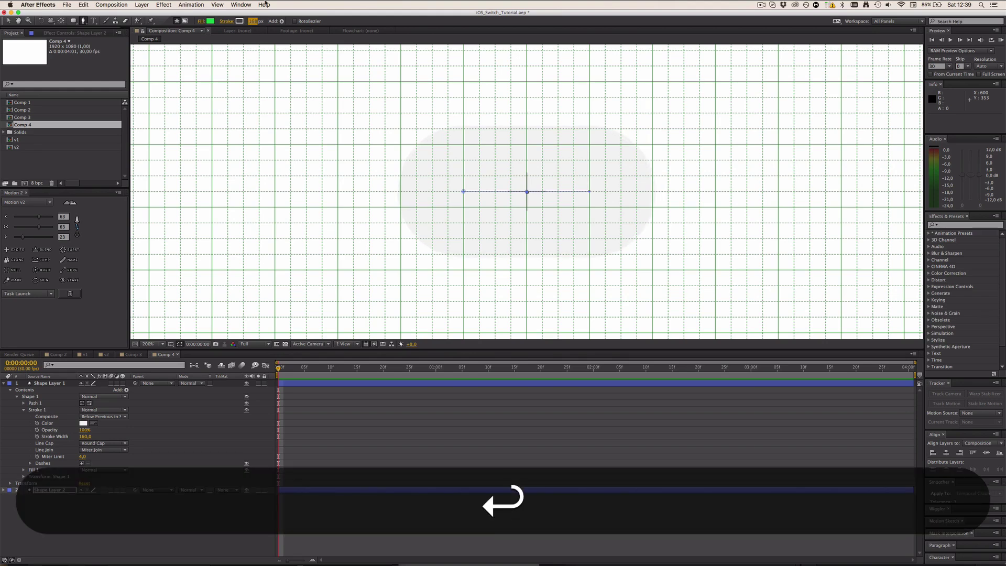
Step: Set Shape Layer 2's stroke color to a darker light grey as the pill's outline, and save the project
left_click(240, 21)
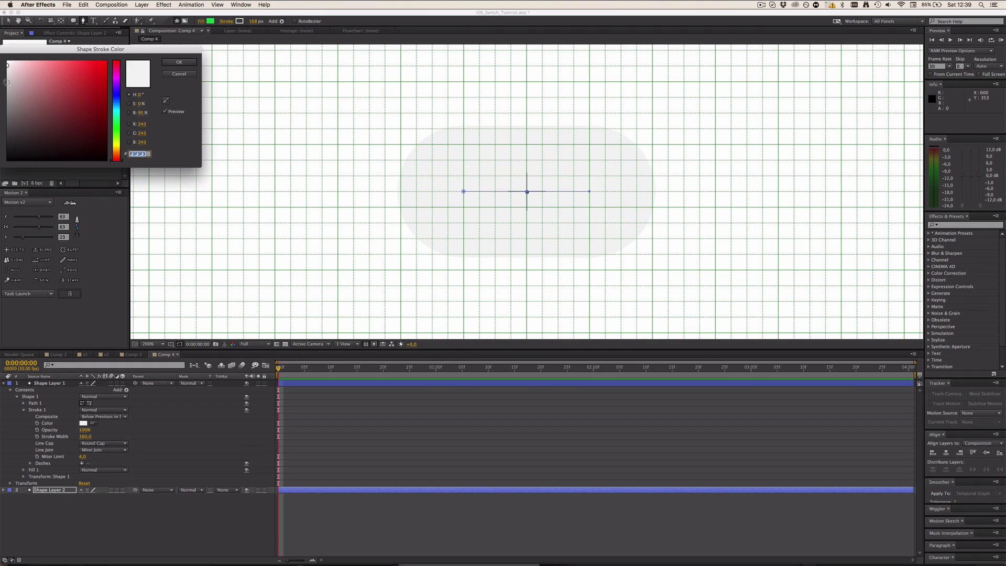
left_click(7, 78)
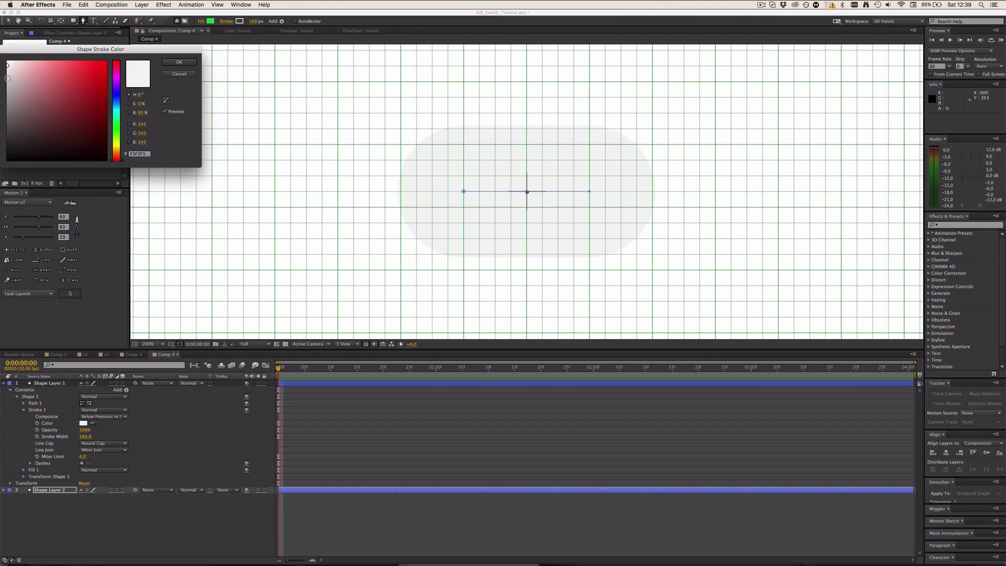
left_click(172, 63)
left_click(400, 427)
key("super+s")
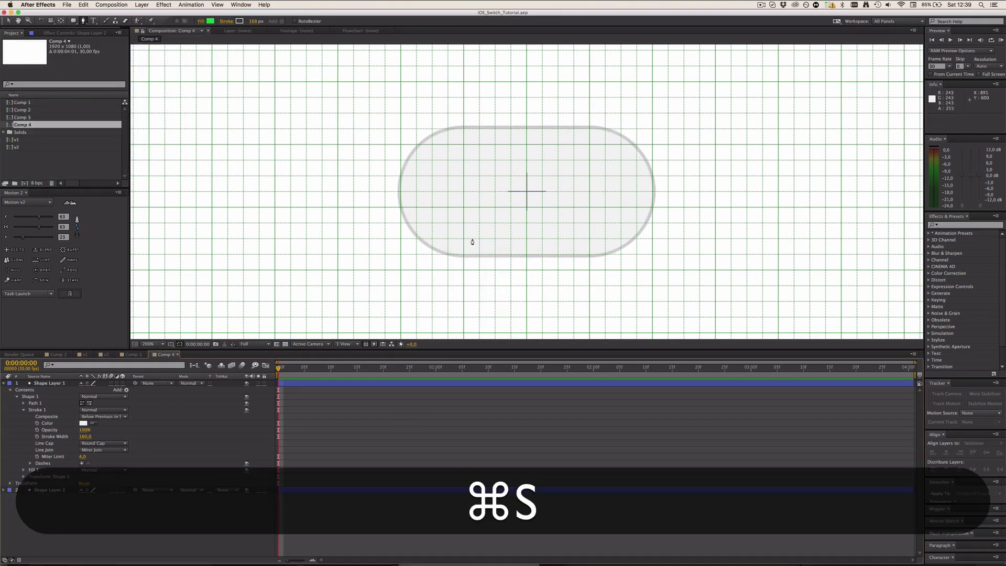
scroll(472, 241, "down", 2)
scroll(487, 238, "up", 2)
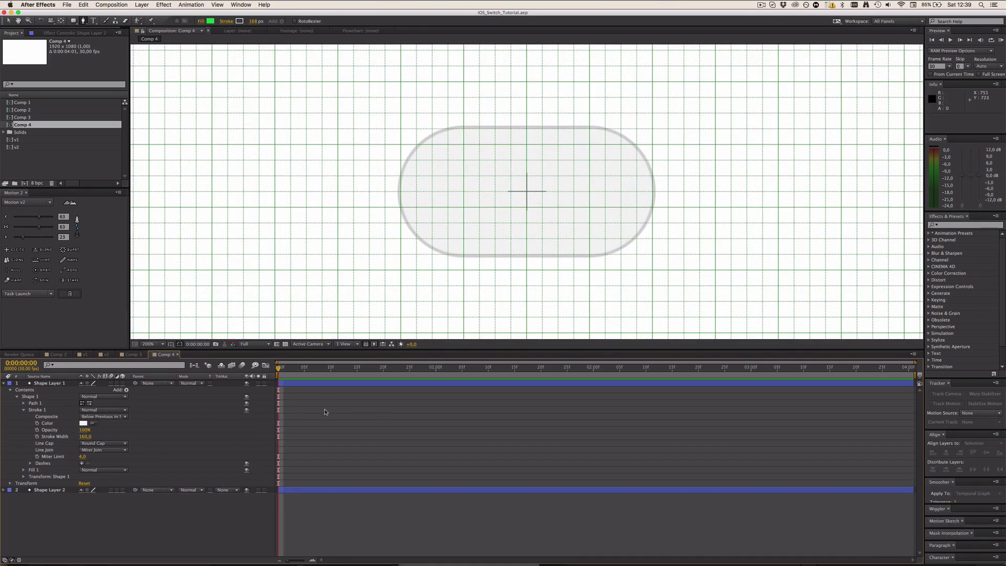
Step: Duplicate Shape Layer 1, add Trim Paths to the upper copy and expand the Trim Paths 1 properties
left_click(296, 386)
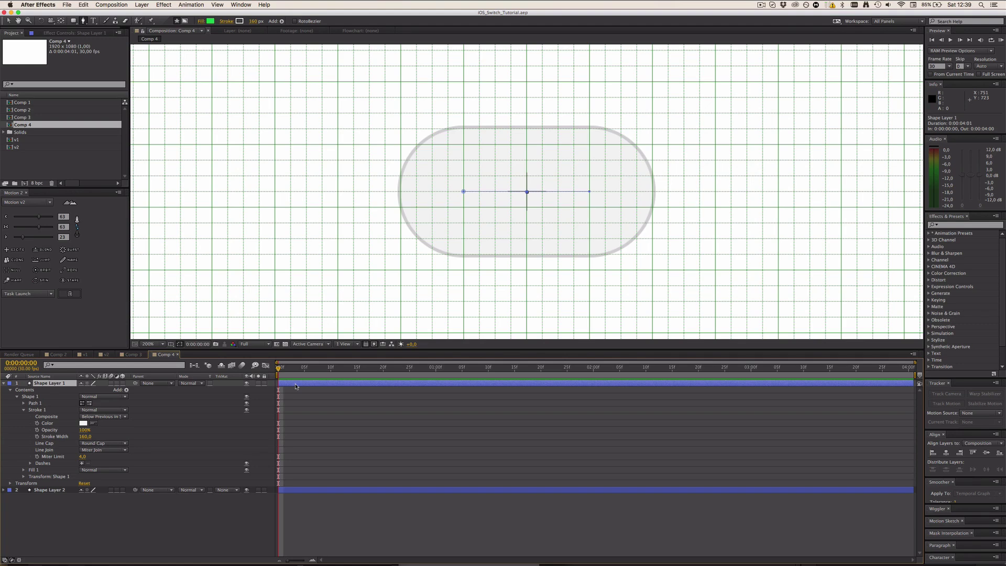
key("super+d")
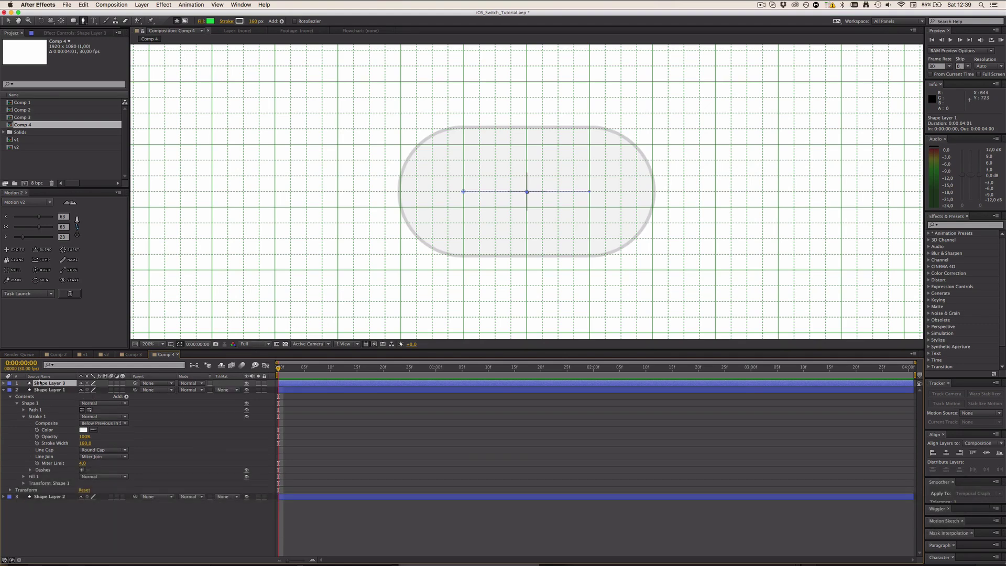
left_click(3, 383)
left_click(126, 390)
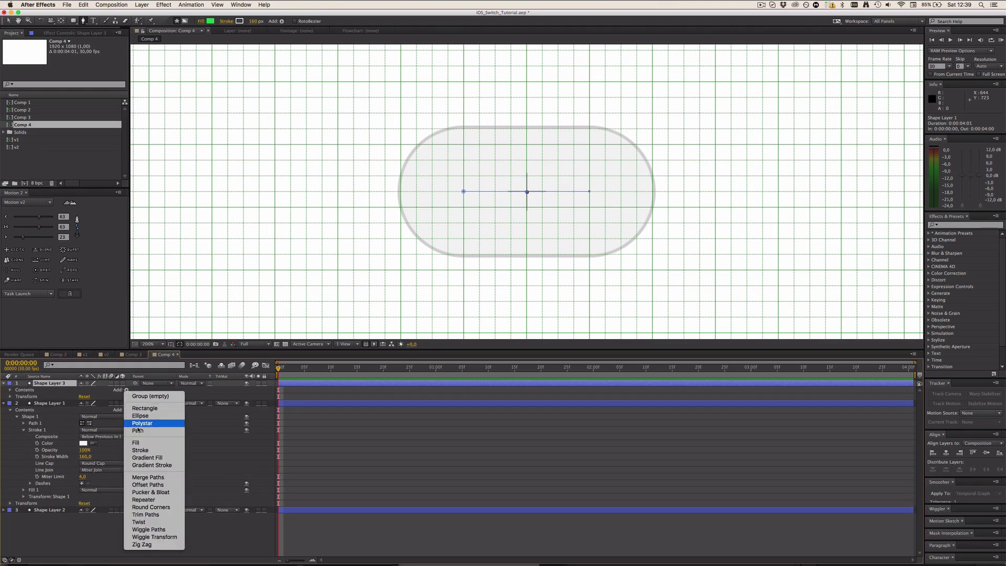
left_click(146, 515)
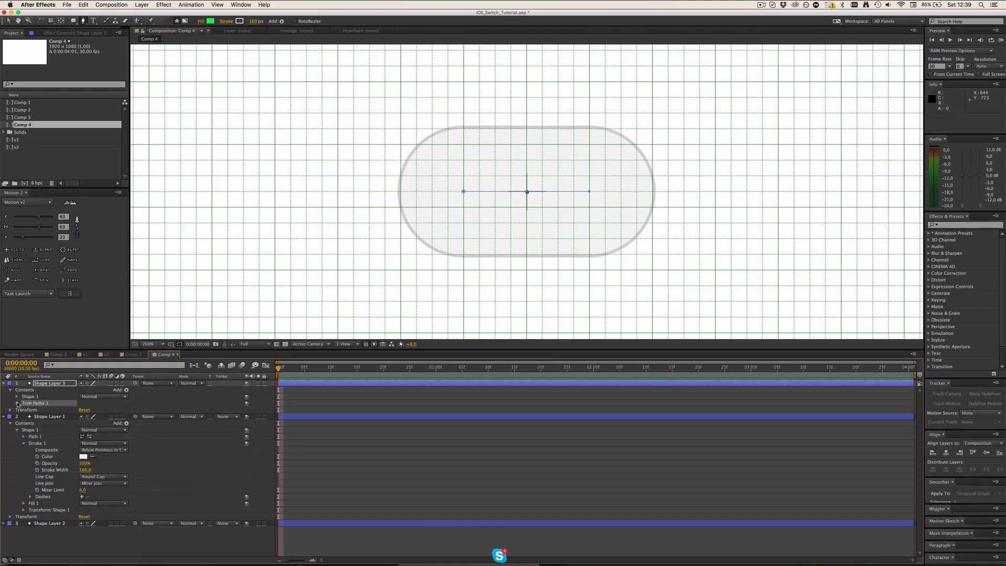
left_click(17, 403)
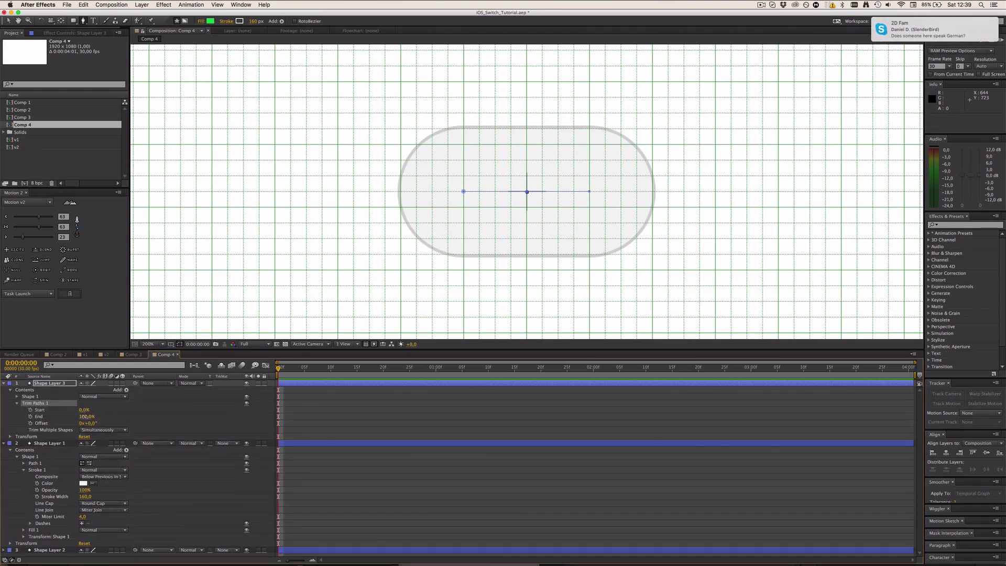
Step: Solo Shape Layer 3 and try a Trim Paths End value of 1% to shrink its line to a dot
left_click_drag(85, 416, 22, 410)
left_click(258, 383)
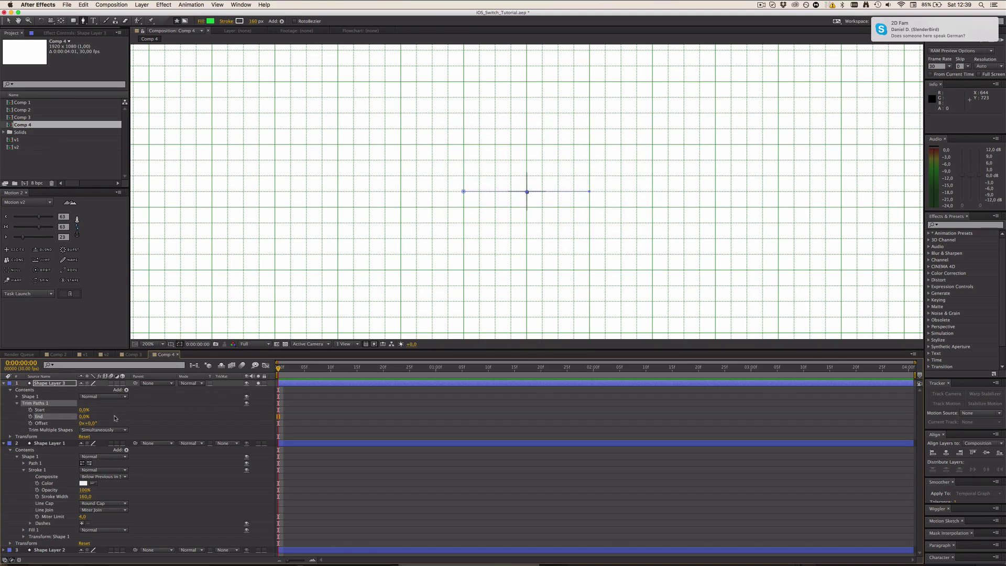
mouse_move(82, 417)
left_mouse_down()
mouse_move(119, 418)
mouse_move(54, 420)
mouse_move(86, 419)
left_mouse_up()
left_click(85, 417)
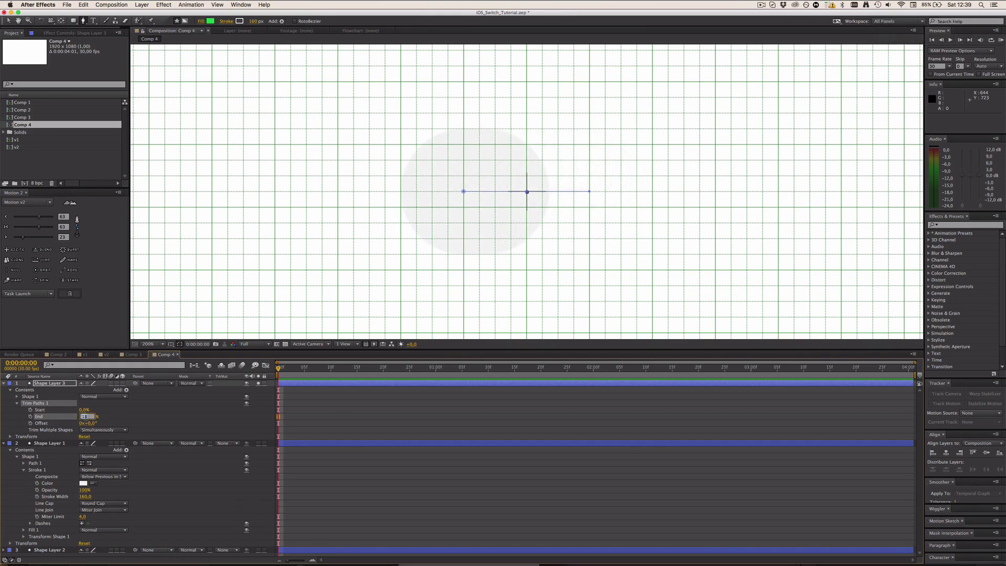
type("01")
key("Return")
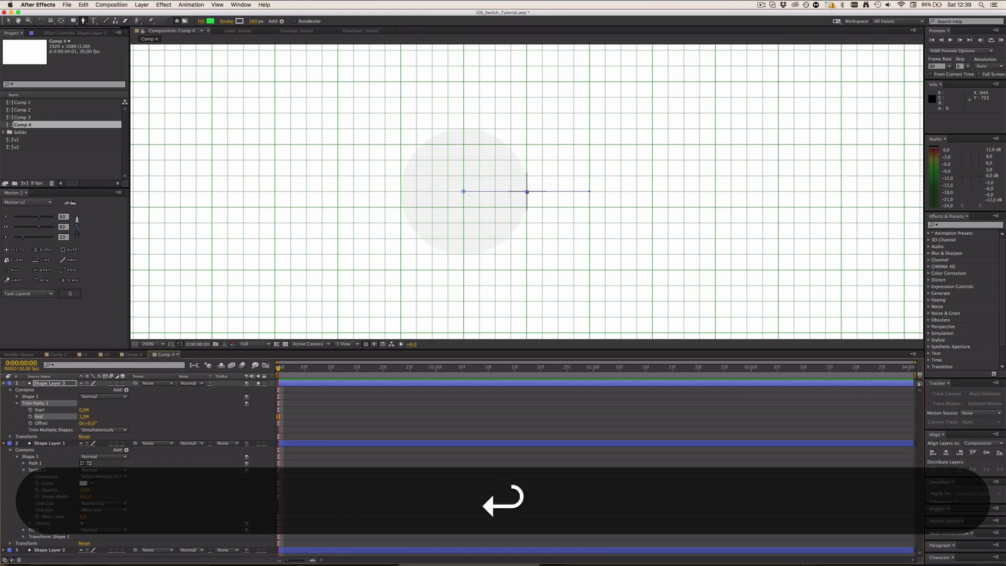
Step: Try reducing Shape Layer 3's Trim Paths End to 0,1% and to 0,0001% for a rounder dot
left_click(83, 417)
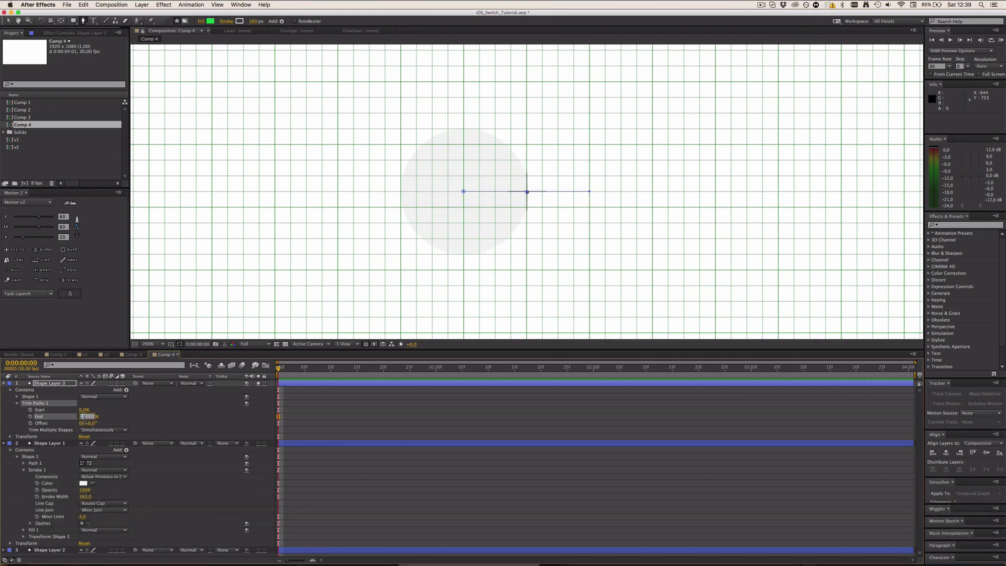
type("0,1")
key("Return")
left_click(85, 417)
type("0,0001")
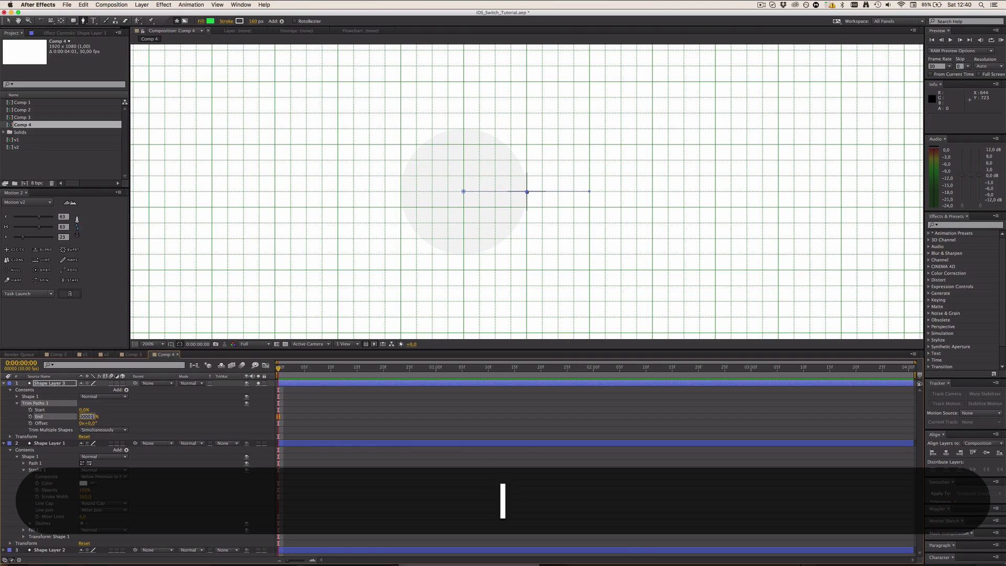
key("Return")
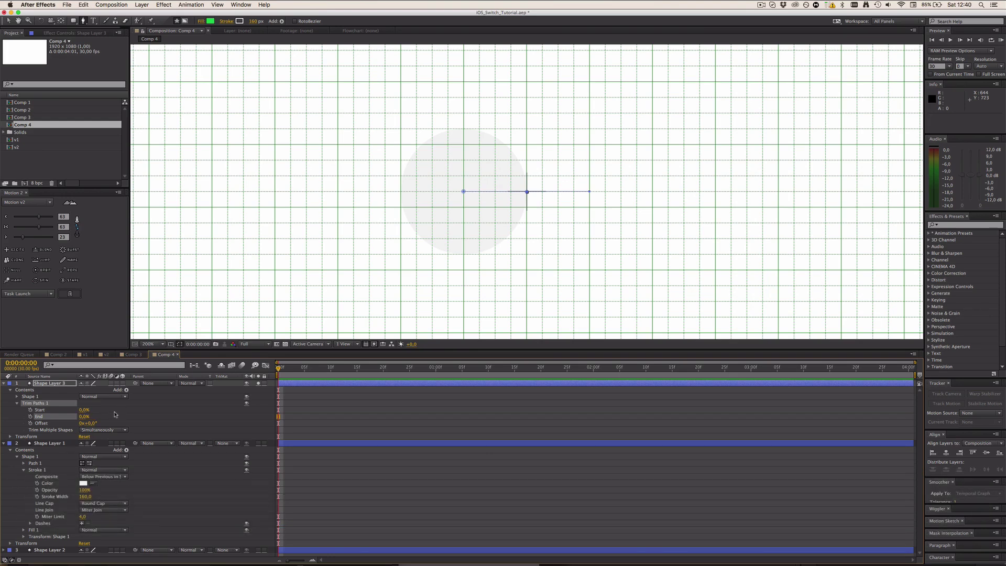
Step: Examine the edge of Shape Layer 3's trimmed dot against the grid's centre line at high magnification
left_click(58, 389)
key("period")
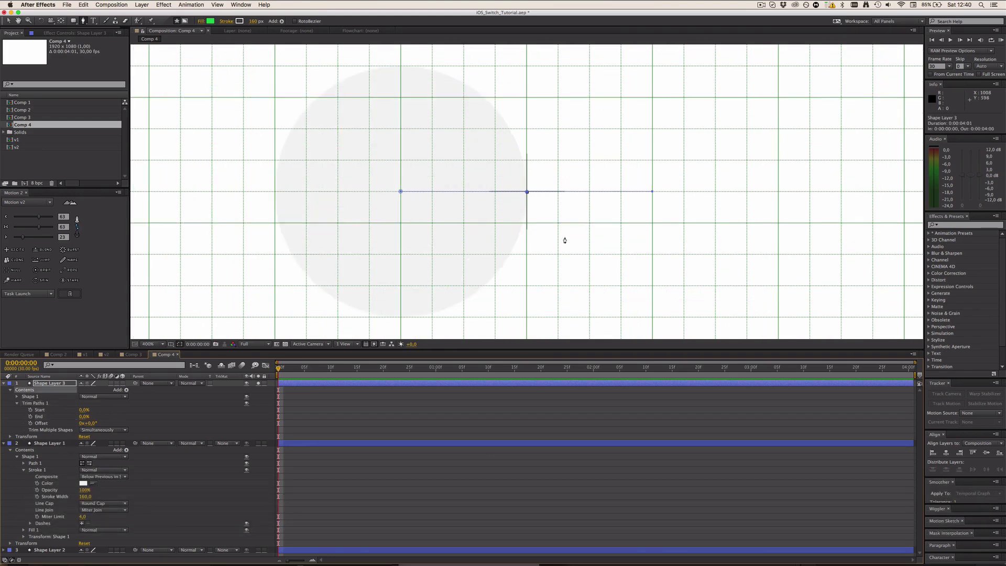
key("period")
key("period")
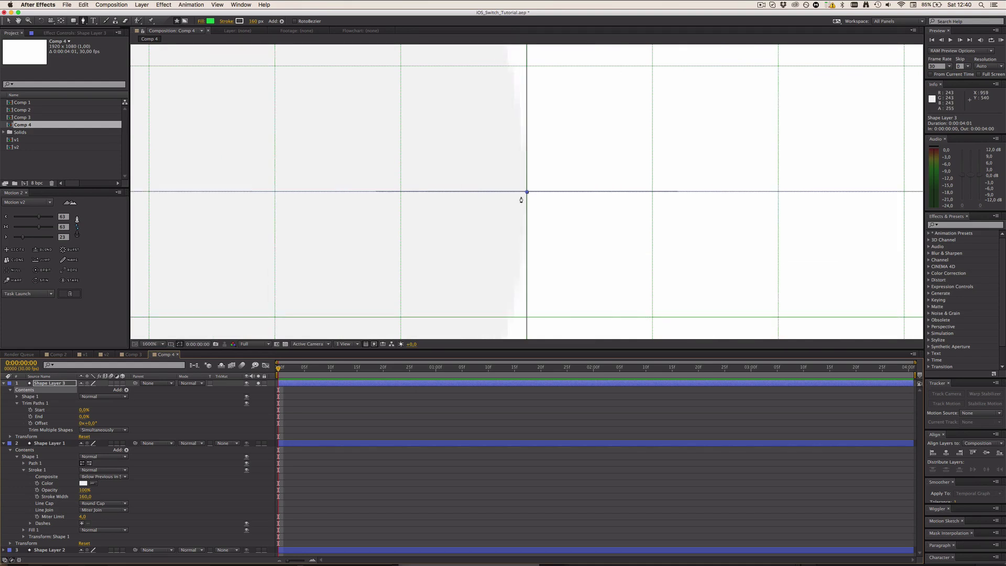
key("comma")
key("comma")
key("comma")
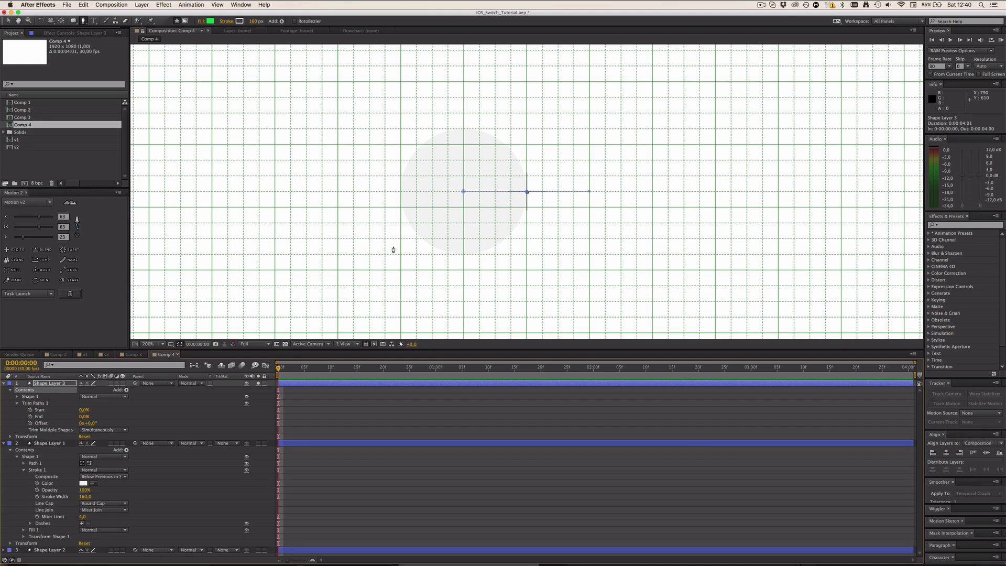
Step: Unsolo Shape Layer 3 and delete its Trim Paths 1
left_click(289, 385)
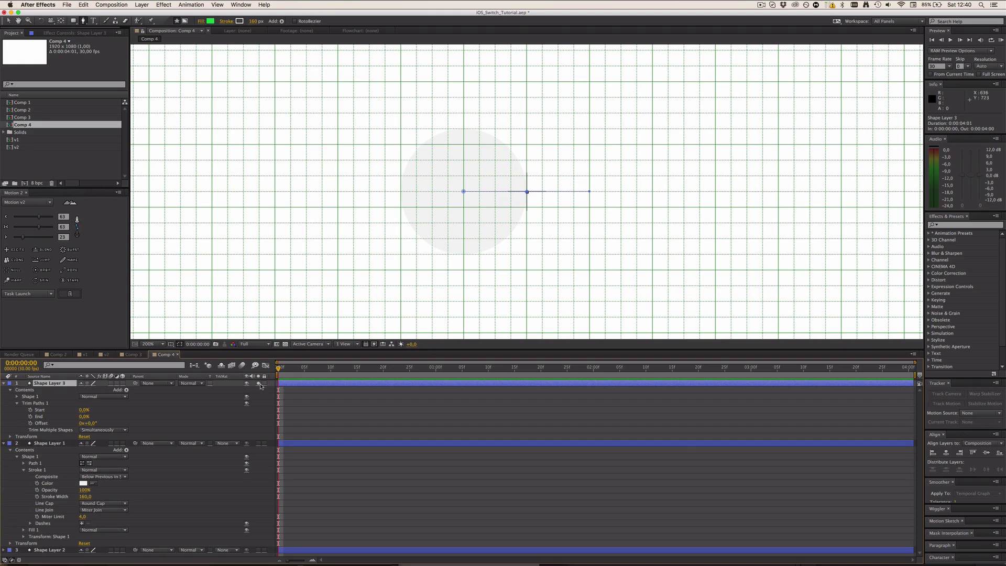
left_click(259, 384)
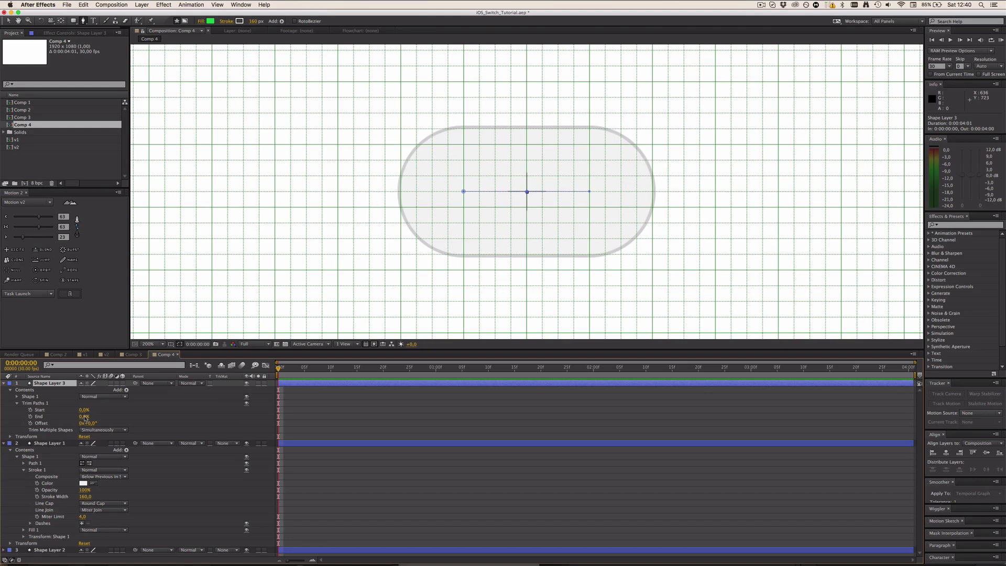
left_click(48, 403)
key("BackSpace")
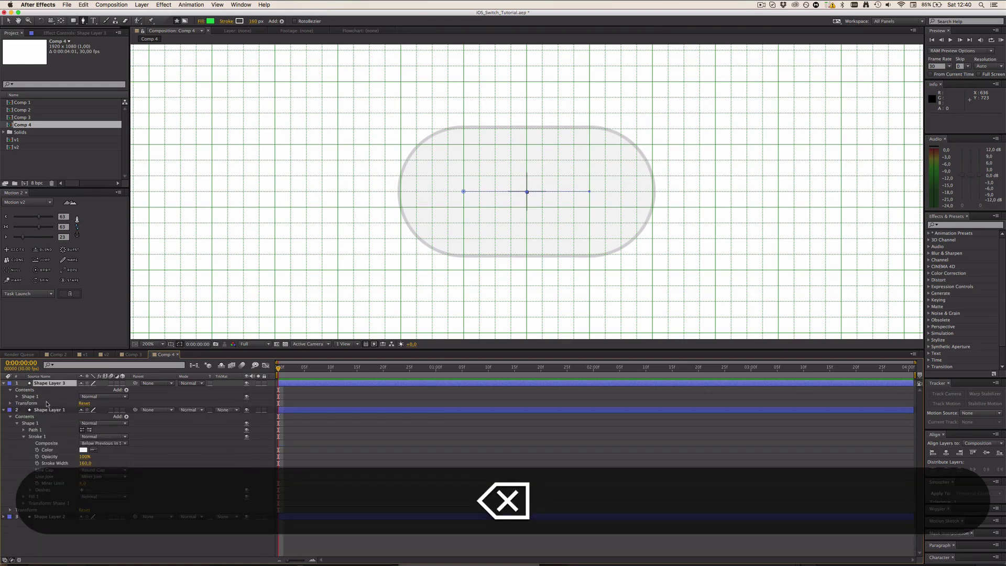
Step: Set Shape Layer 3's stroke color to a medium grey of about RGB 166, soloing the layer only during the change
left_click(258, 384)
left_click(239, 21)
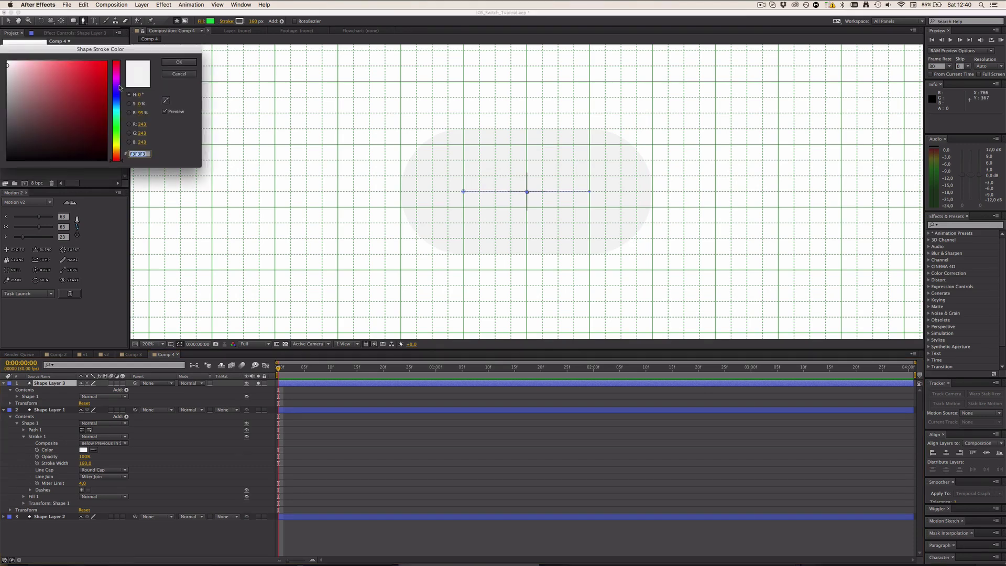
left_click(16, 97)
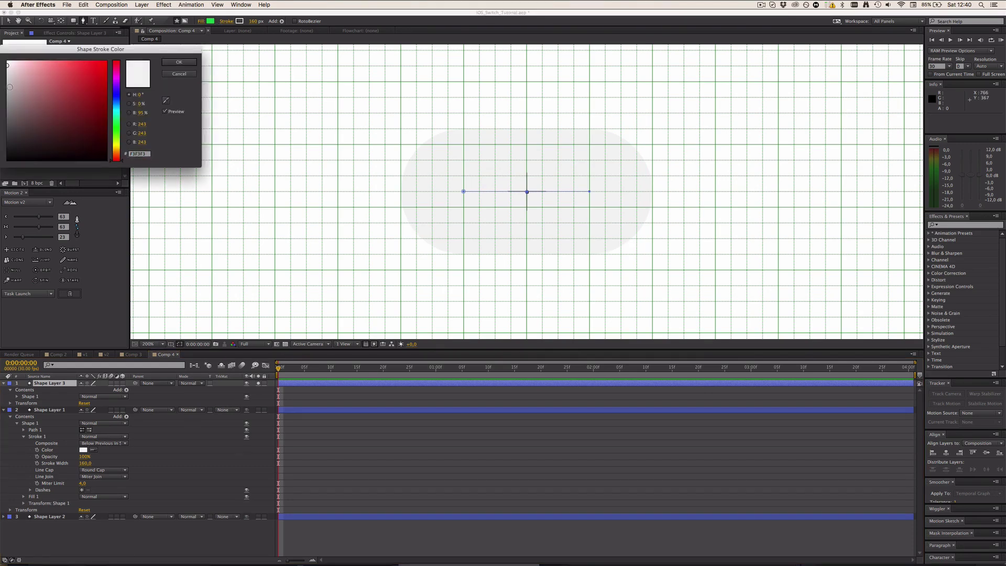
left_click(173, 62)
left_click(258, 383)
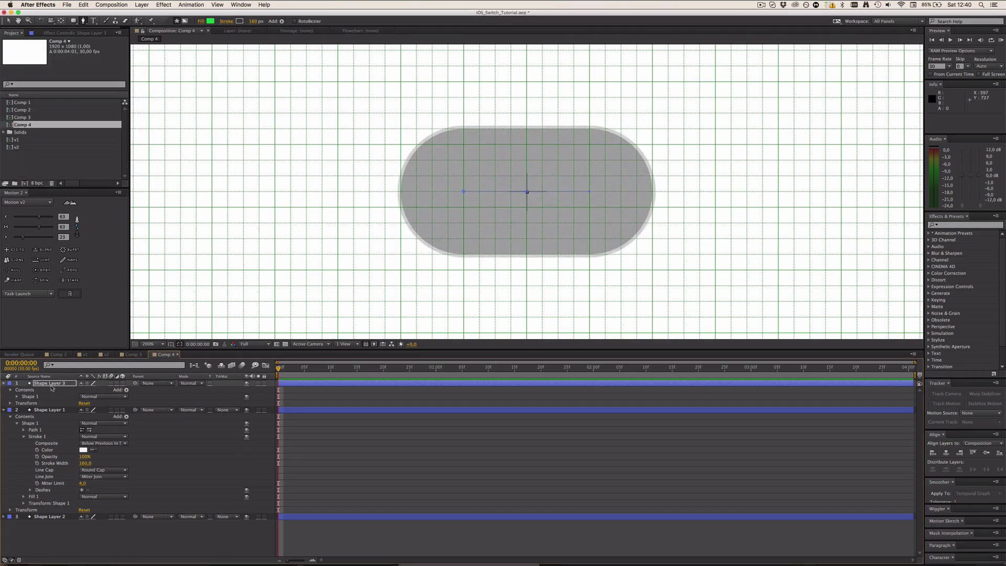
Step: Filter Shape Layer 3's properties for "path", enable Path keyframing and place the full-width keyframe at 0:00:00:20
left_click(48, 384)
left_click(63, 366)
type("path")
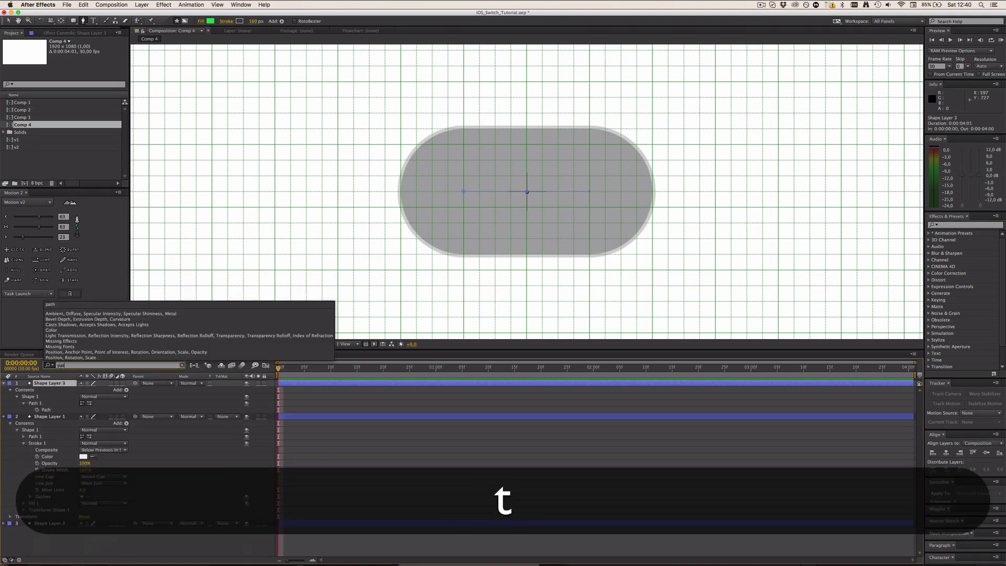
left_click(36, 410)
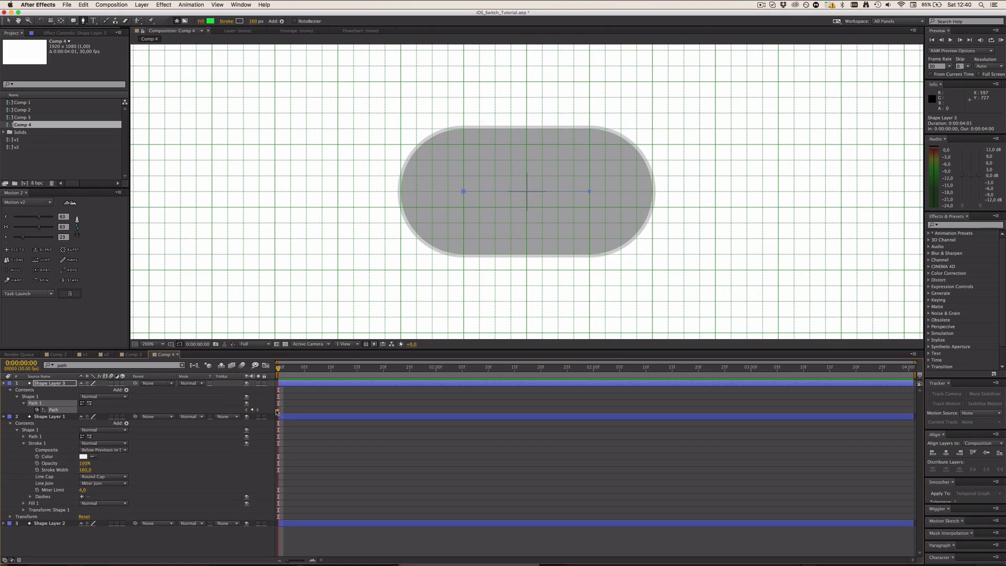
left_click_drag(277, 412, 320, 410)
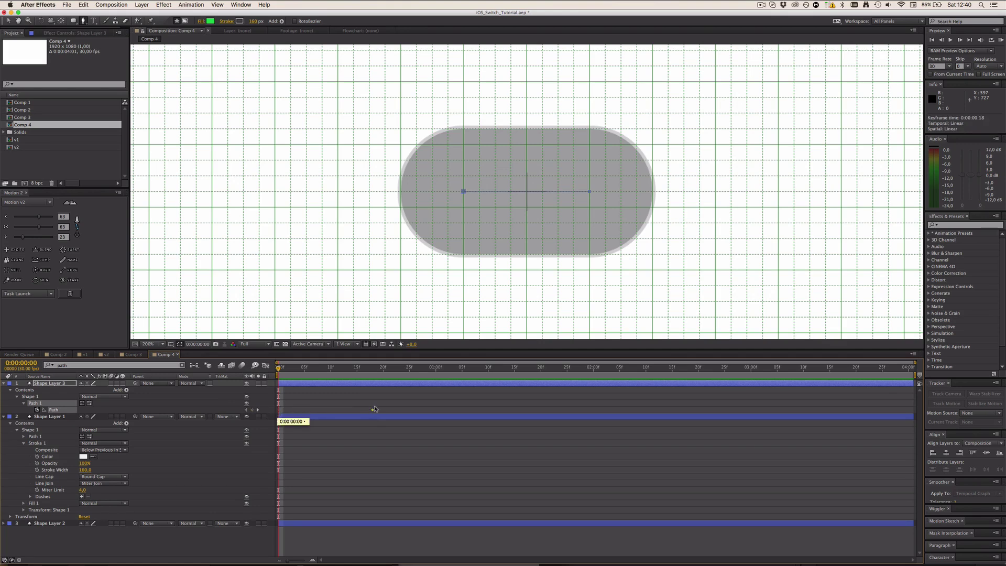
left_click_drag(382, 408, 382, 409)
left_click(324, 389)
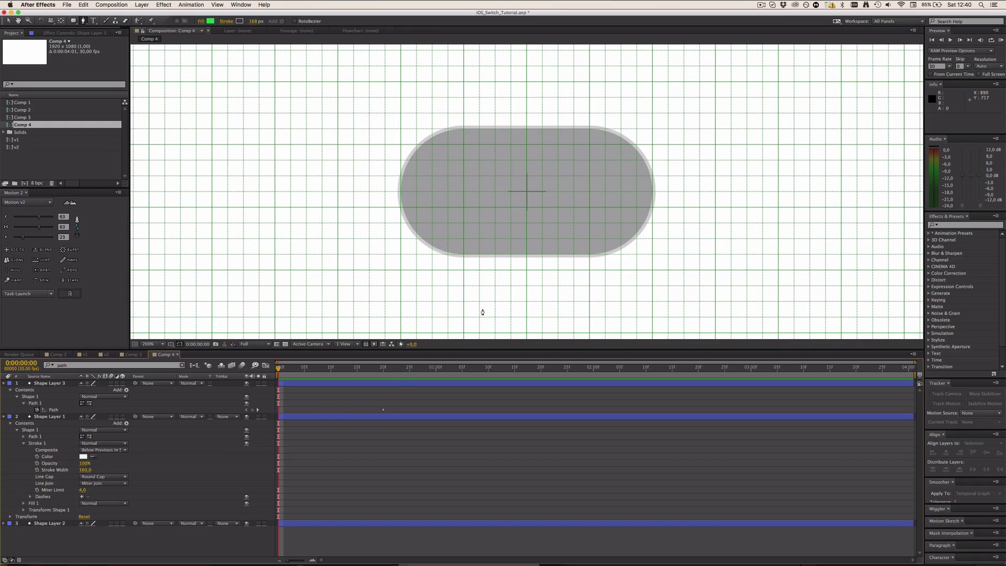
Step: At 0:00:00:00, keyframe Shape Layer 3's path with its right endpoint moved onto the left one, forming a circle
left_click(383, 409)
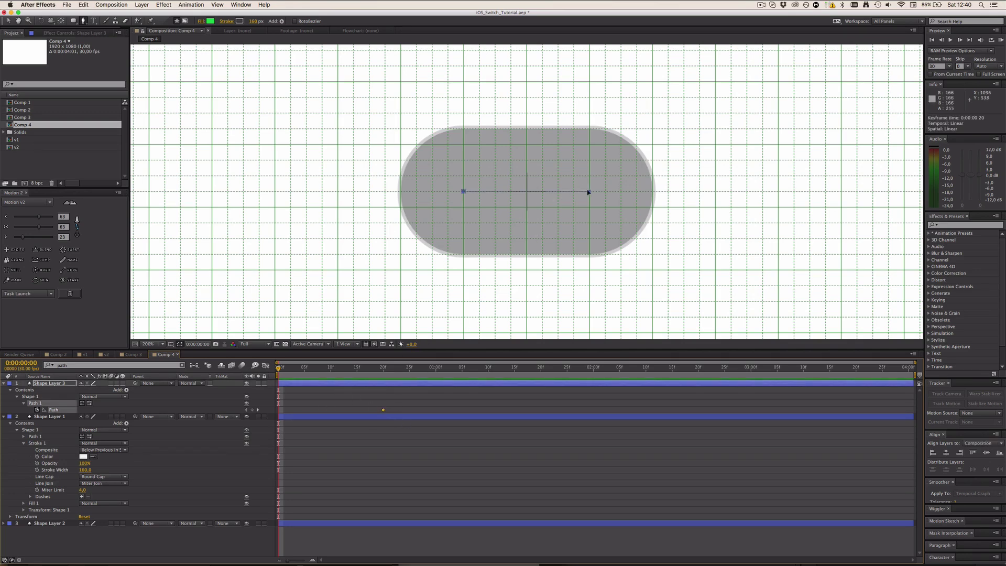
key("shift")
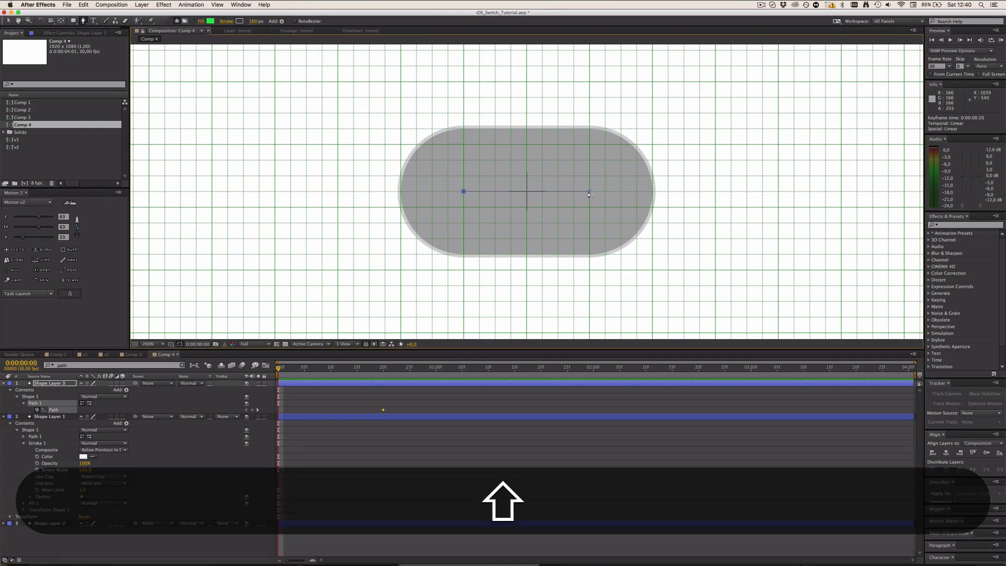
left_click(415, 384)
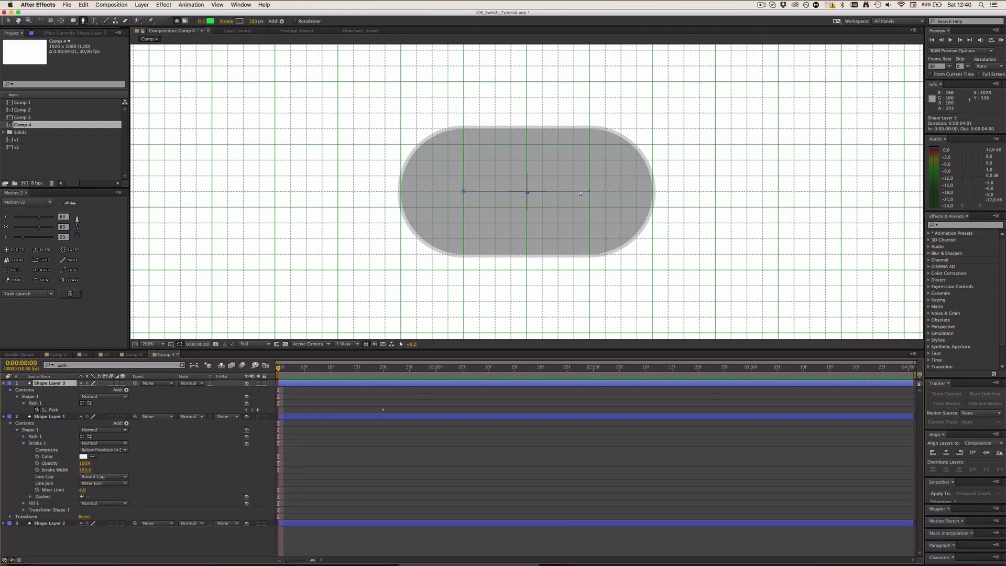
left_click_drag(589, 194, 463, 198)
key("shift")
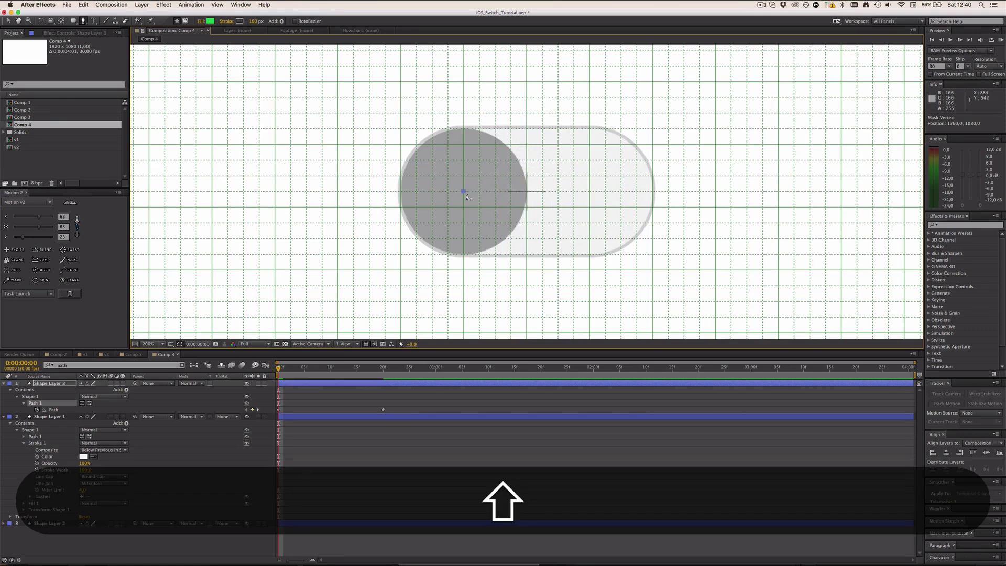
Step: At 0:00:01:10, keyframe Shape Layer 3's path with its left endpoint moved onto the right one
scroll(466, 194, "up", 1)
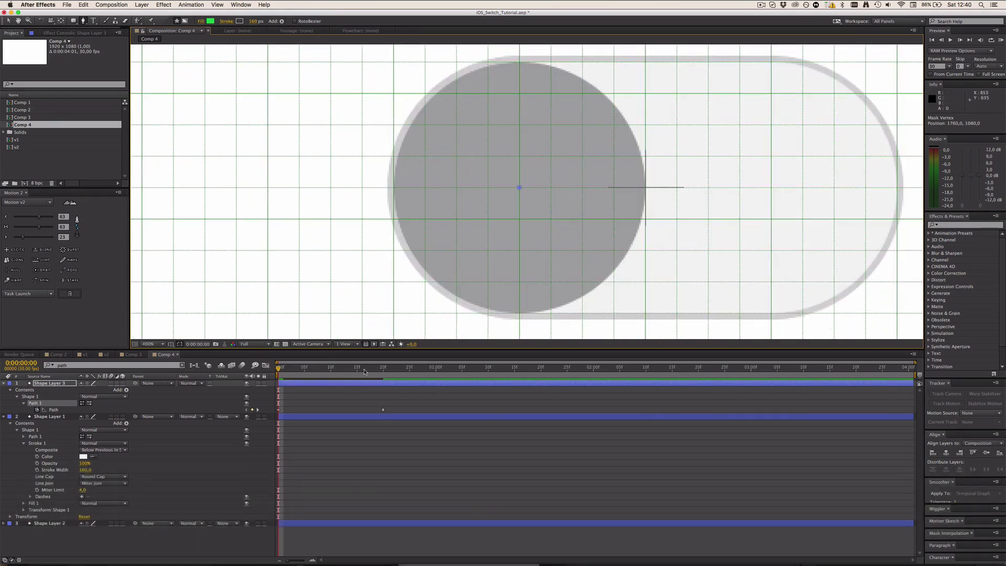
left_click_drag(365, 372, 388, 374)
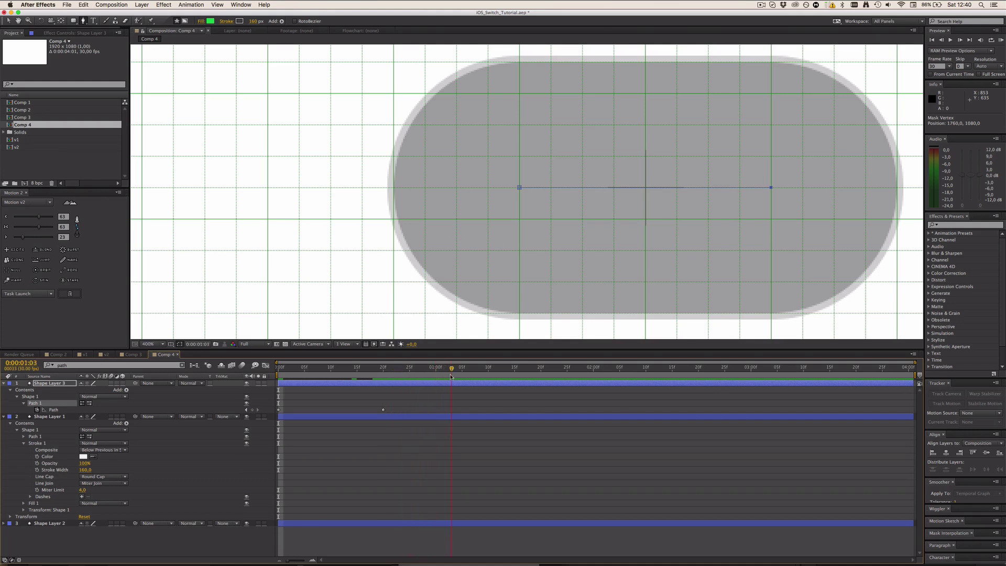
left_click_drag(454, 376, 488, 374)
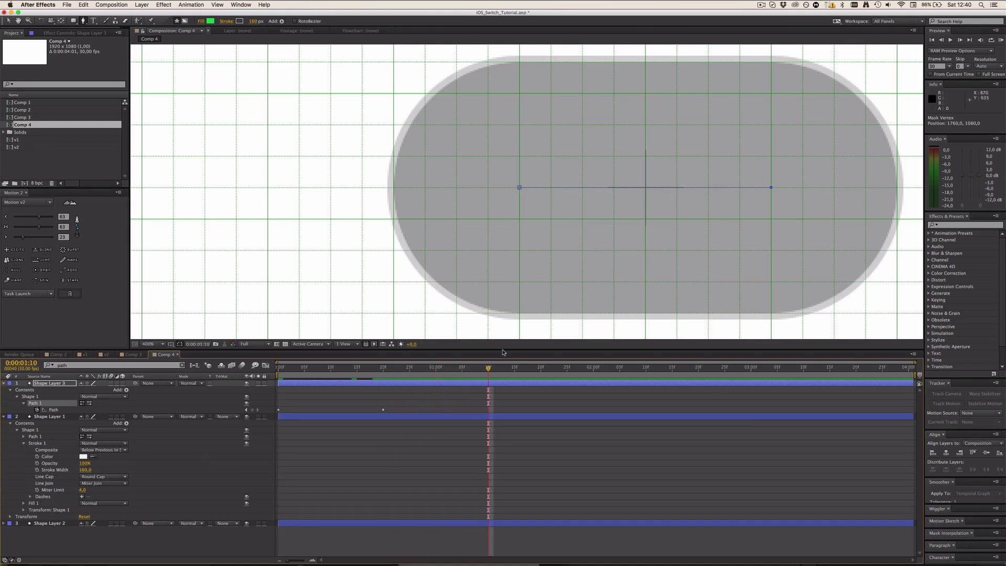
left_click(488, 387)
left_click_drag(520, 192, 773, 188)
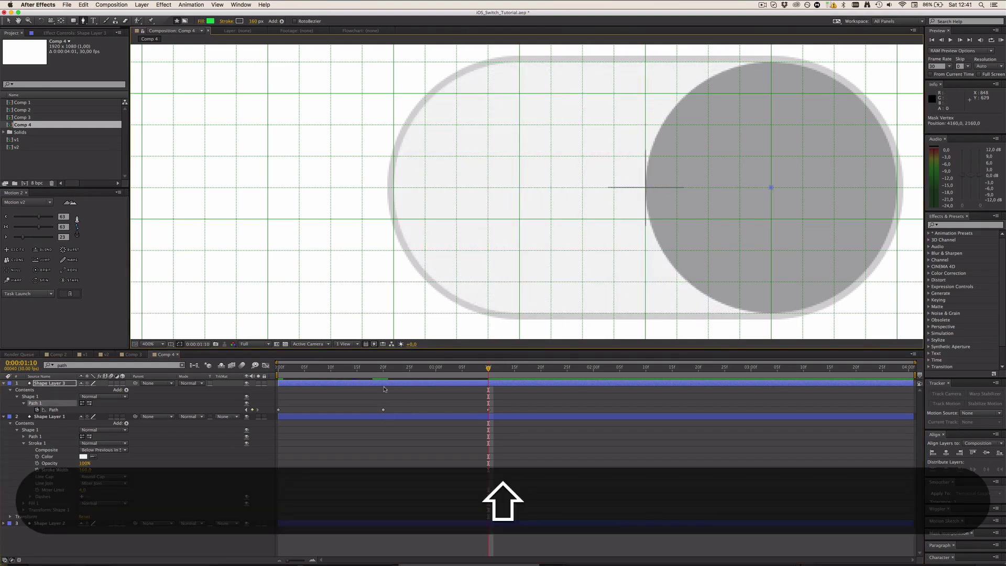
Step: At 0:00:00:20, move both endpoints of Shape Layer 3's path three grid squares inward, leaving a centred line about 40 px long
left_click(389, 371, "shift")
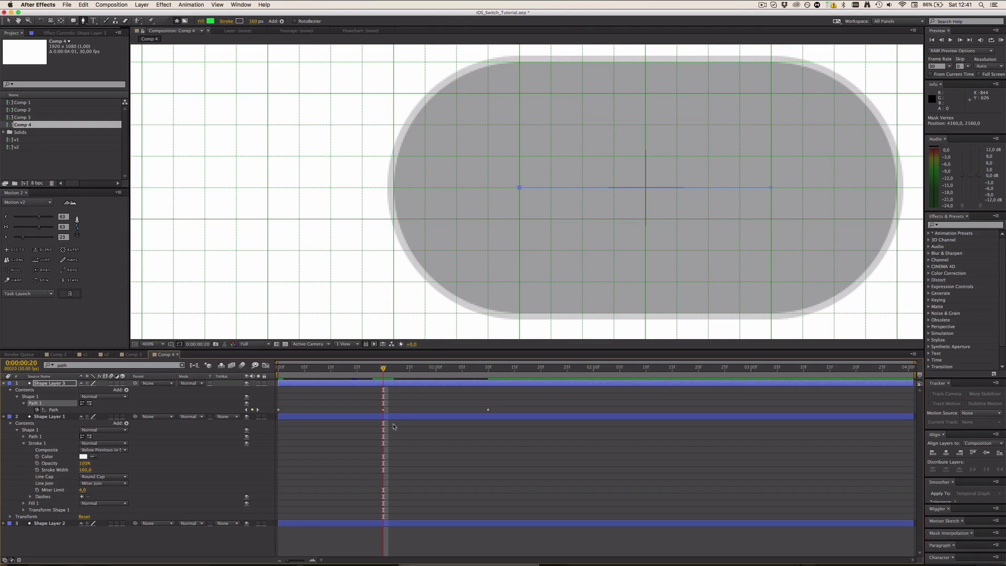
left_click(384, 409)
key("shift")
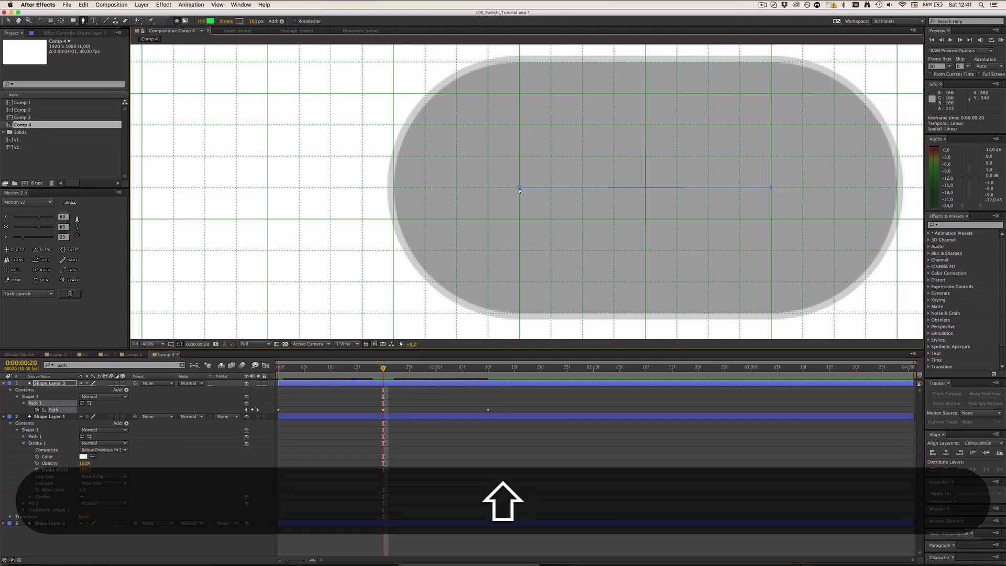
left_click(394, 384)
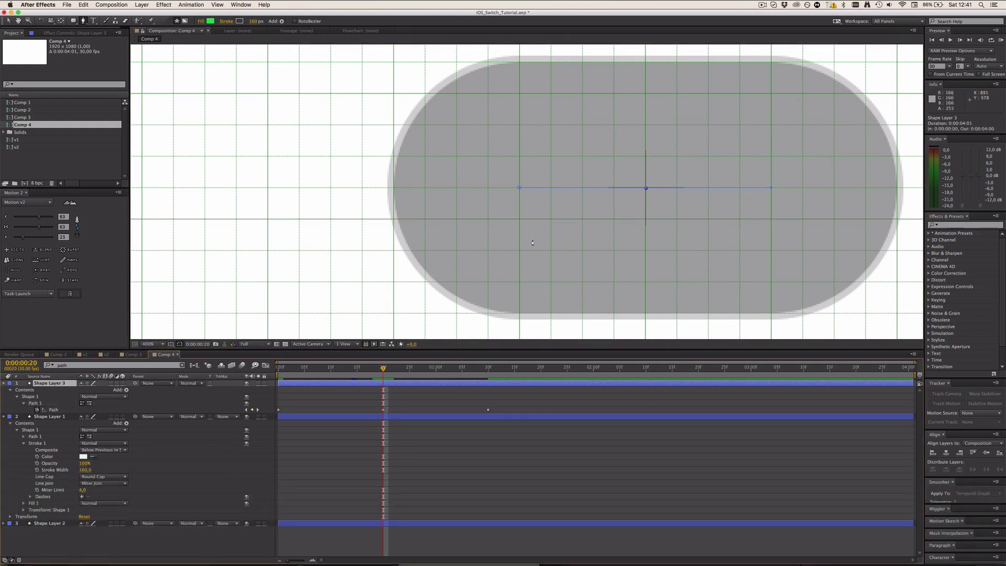
key("shift")
left_click_drag(522, 191, 613, 191)
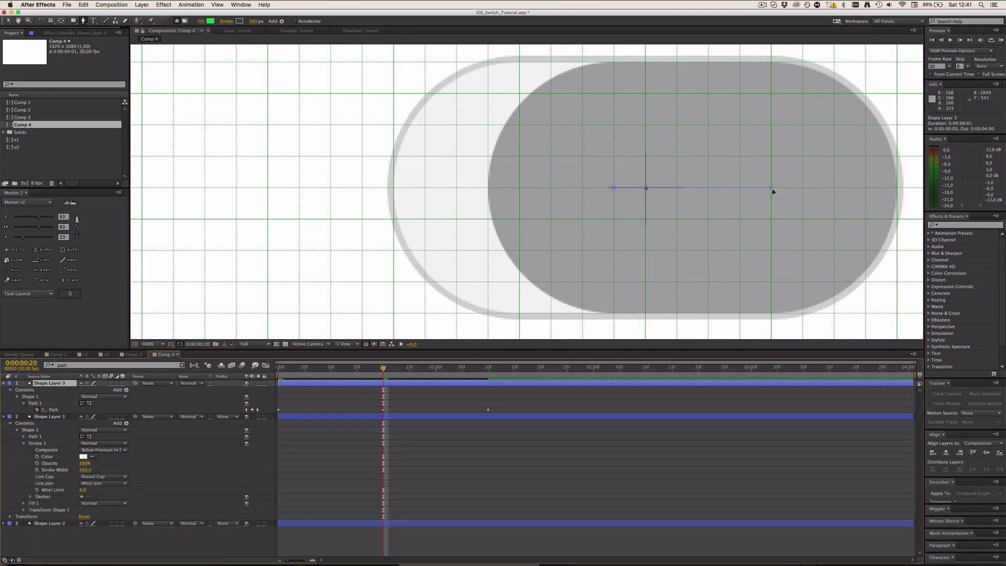
key("shift")
left_click_drag(773, 192, 678, 199)
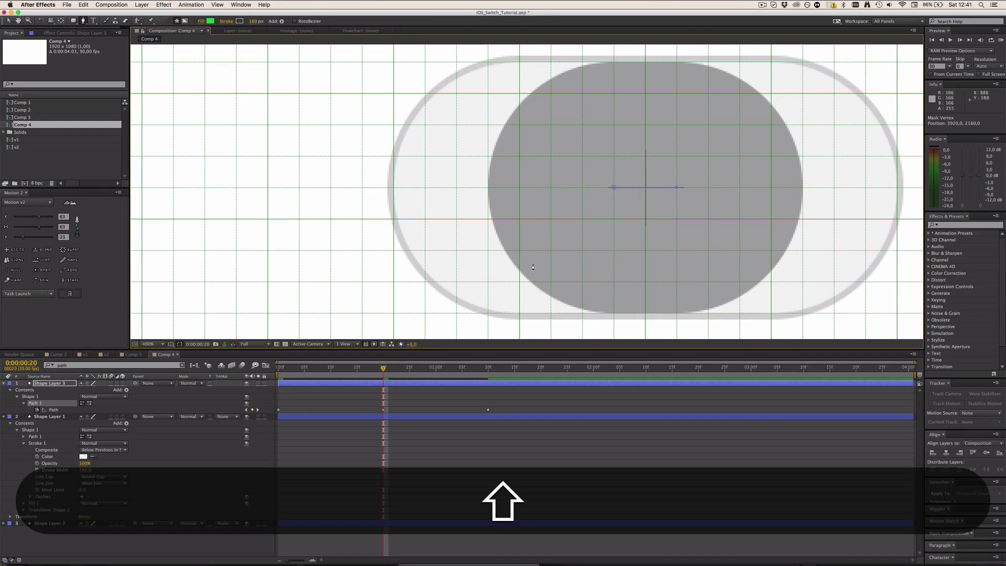
Step: At 0:00:00:20, move both endpoints of Shape Layer 3's path one grid square outward, leaving a centred line about 80 px long
scroll(533, 268, "down", 3)
scroll(532, 269, "up", 3)
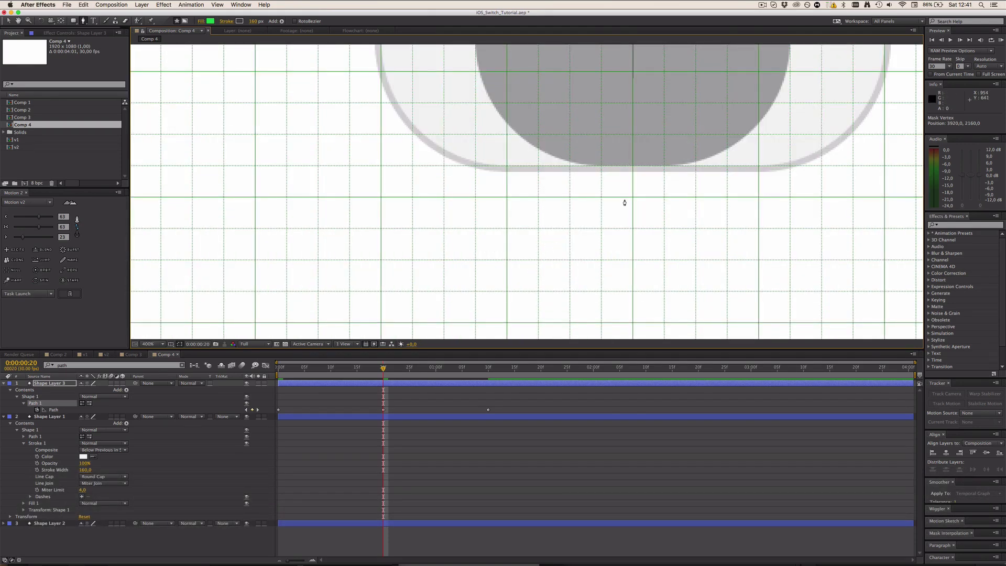
key("h")
left_click_drag(627, 184, 469, 353)
scroll(458, 237, "up", 1)
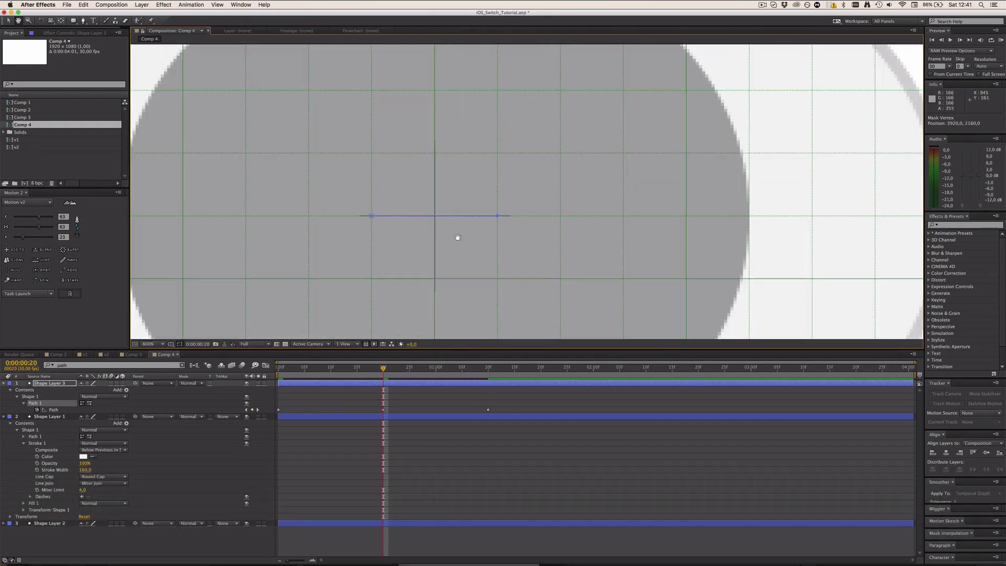
key("v")
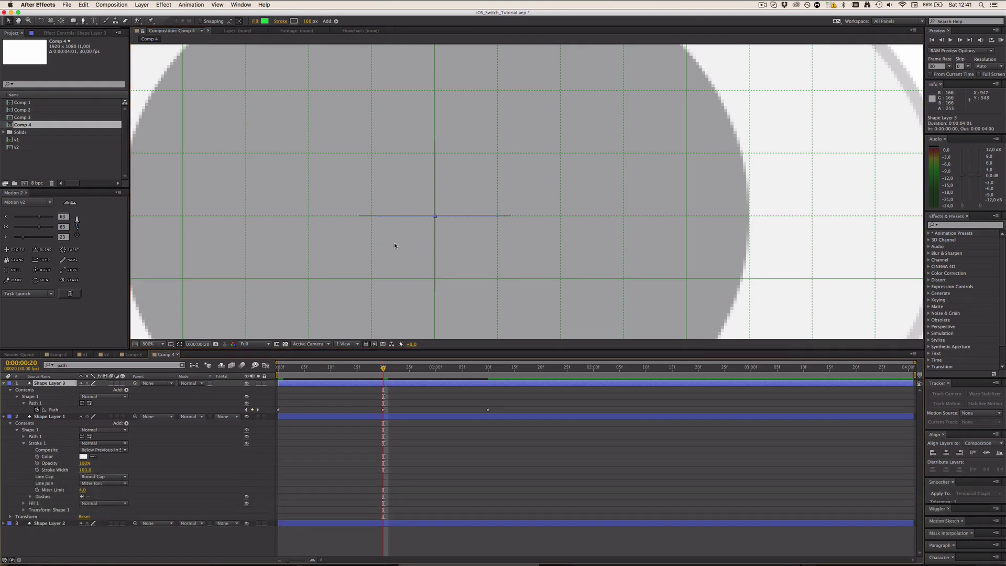
key("g")
left_click_drag(370, 220, 309, 220)
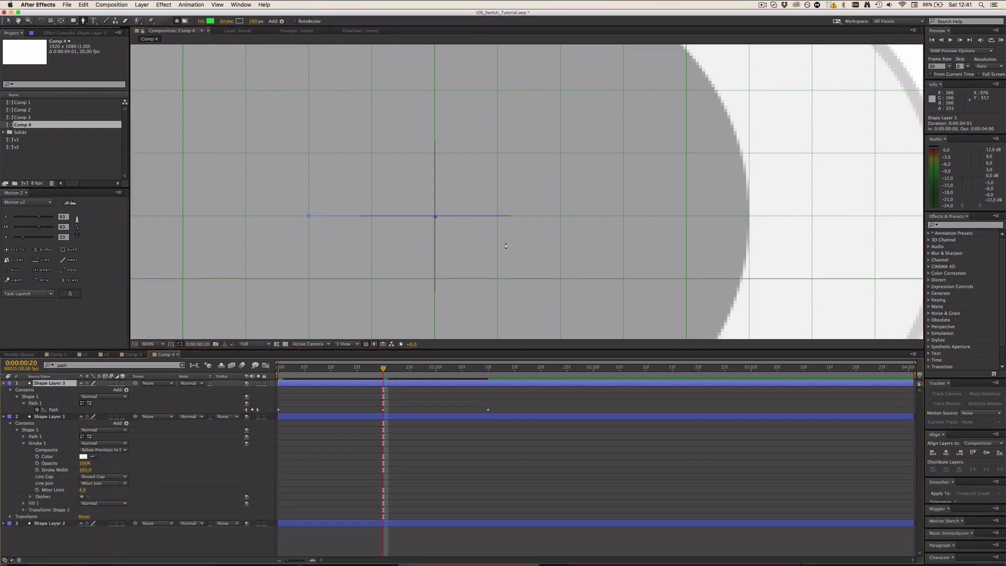
left_click_drag(498, 217, 561, 220)
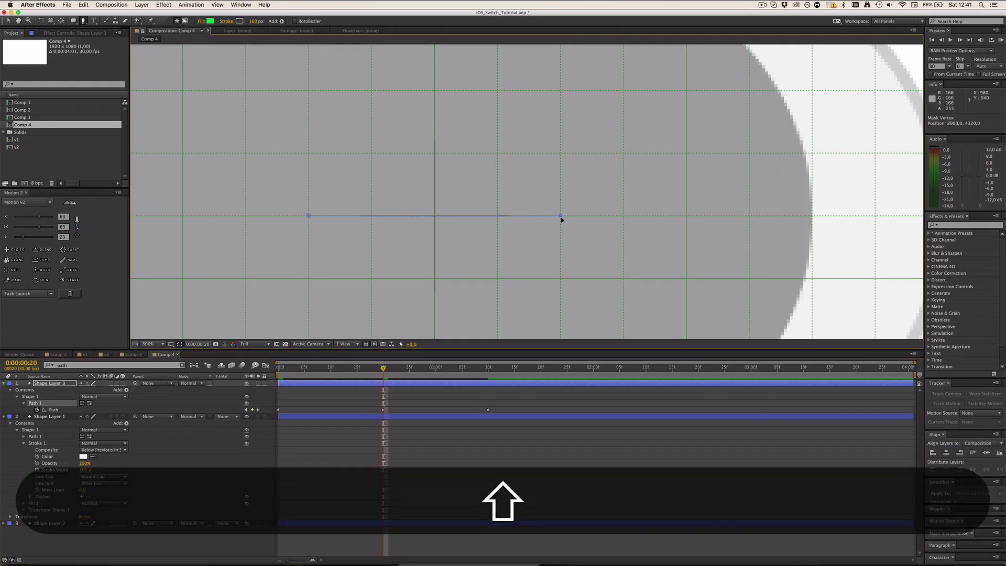
left_click(422, 441)
Step: Preview the knob animation and end the work area at 0:00:01:10
scroll(424, 313, "down", 2)
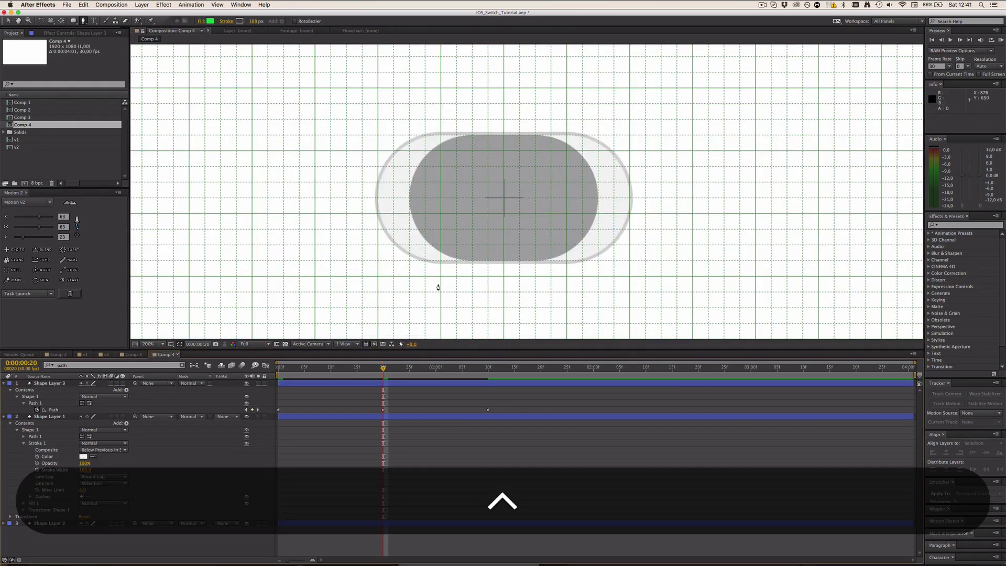
key("ctrl+0")
key("space")
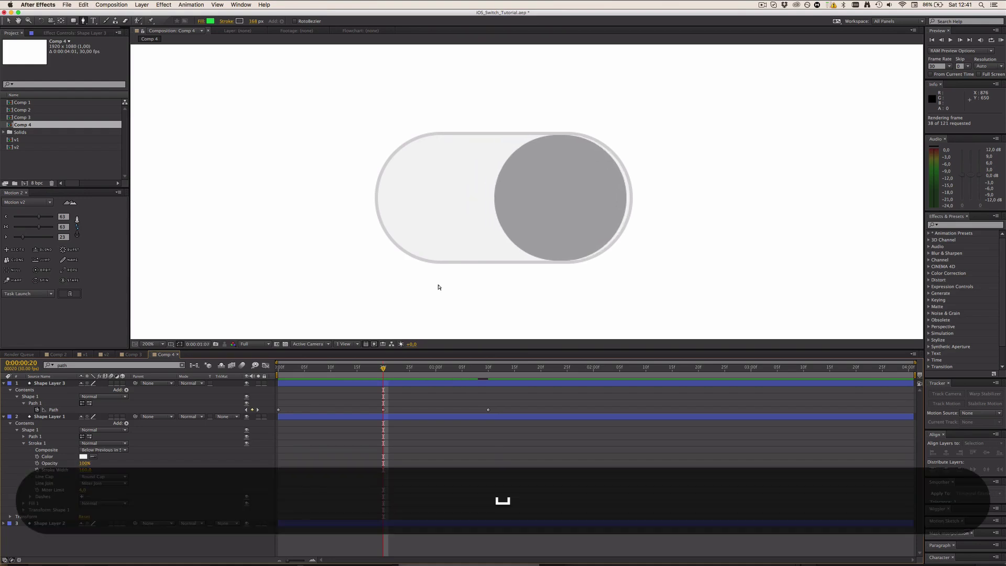
left_click(487, 369)
key("n")
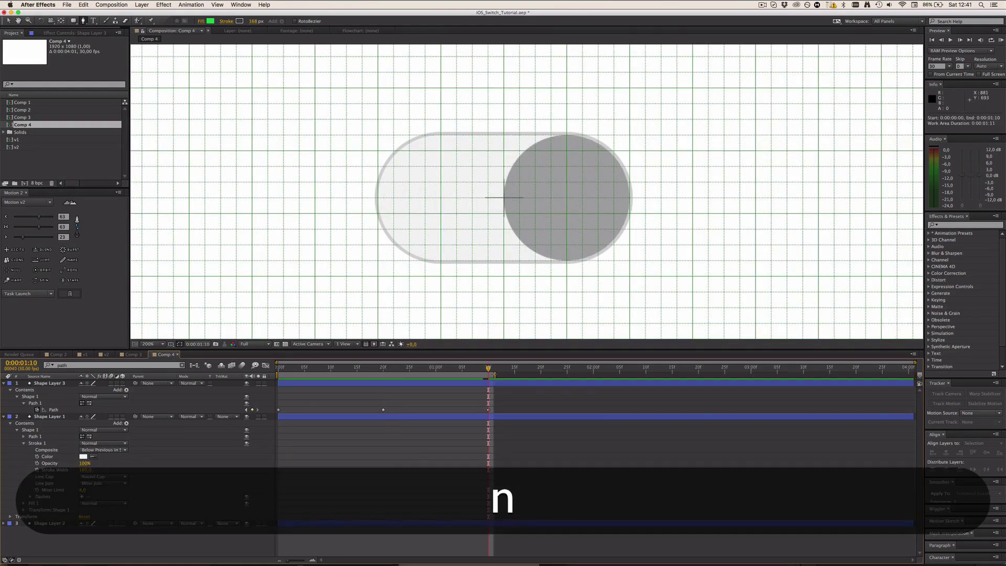
Step: Apply Easy Ease to Shape Layer 3's three path keyframes and collapse the middle keyframe's influence handles in the speed graph
left_click_drag(512, 396, 264, 425)
key("F9")
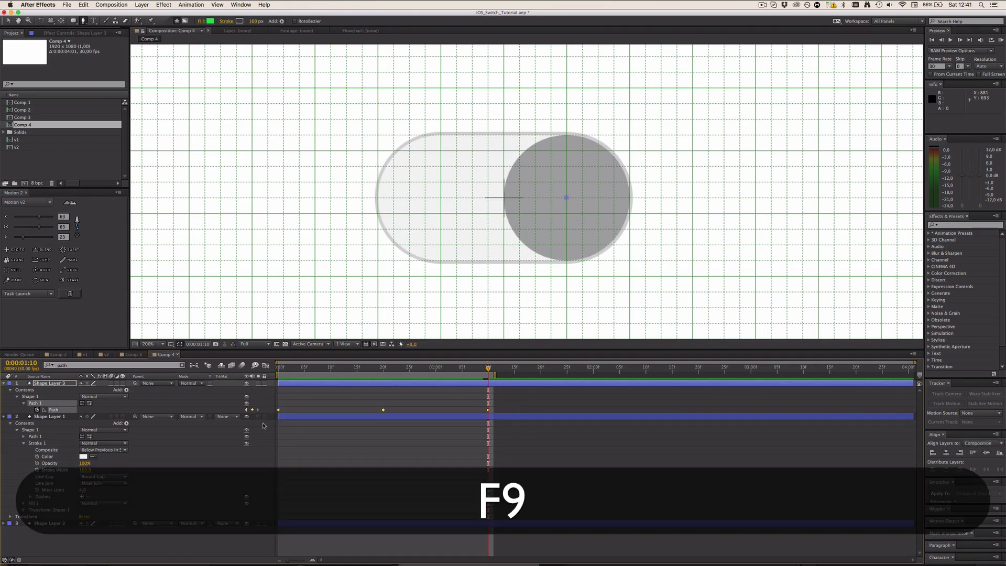
left_click(267, 366)
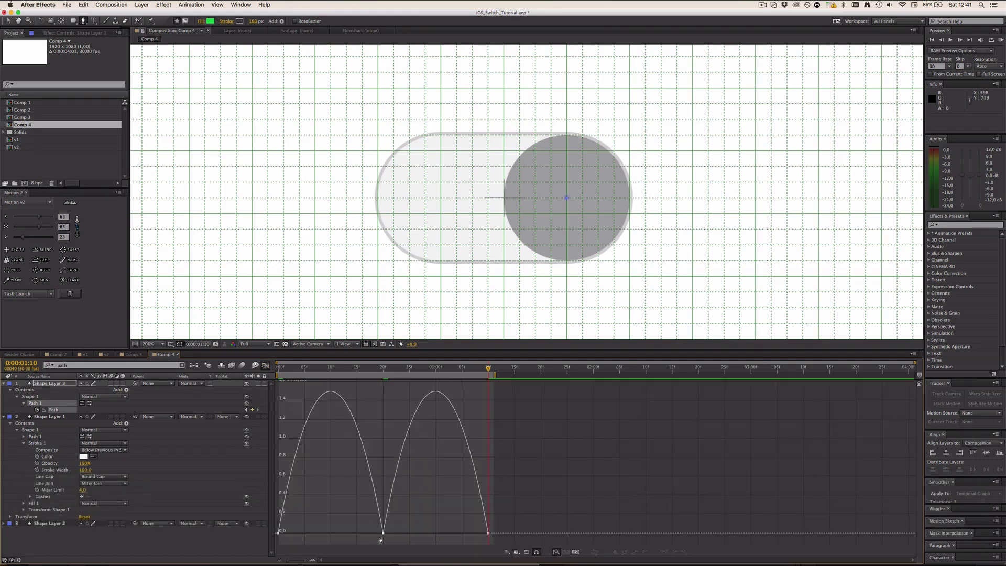
key("v")
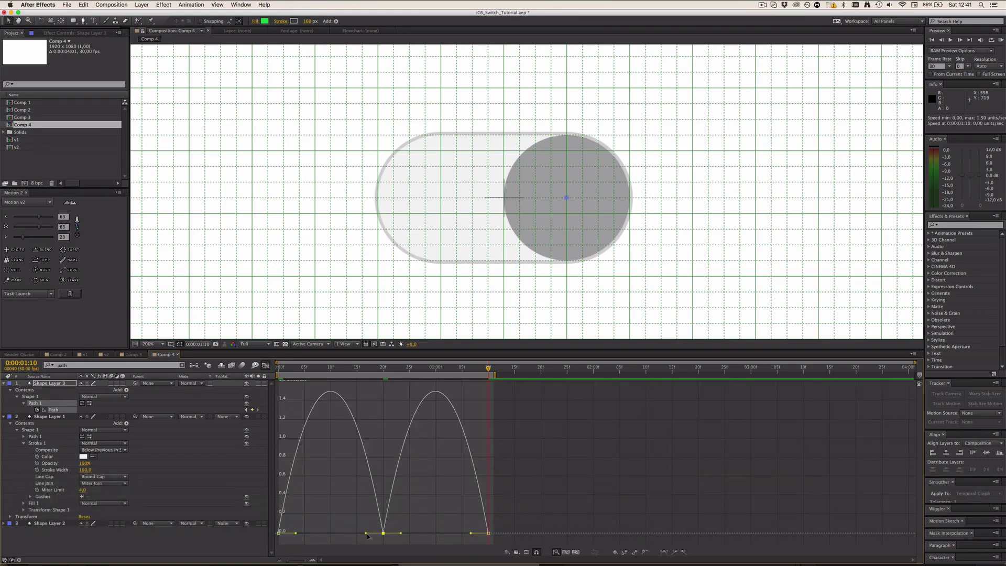
mouse_move(367, 533)
left_mouse_down()
mouse_move(401, 532)
mouse_move(383, 533)
left_mouse_up()
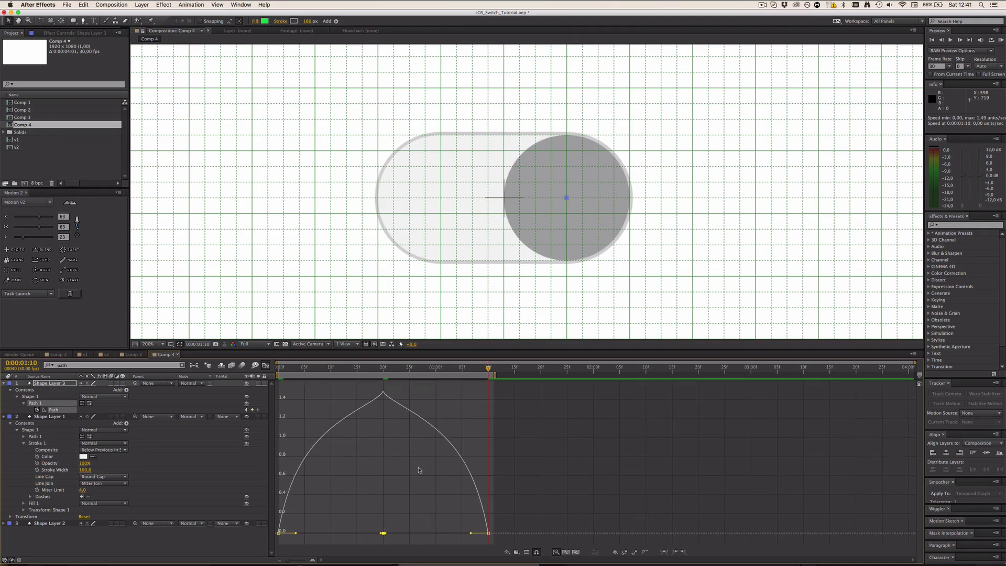
Step: Lengthen the influence handles of the first and last path keyframes to shape a central speed peak, and close the graph
left_click_drag(470, 534, 443, 537)
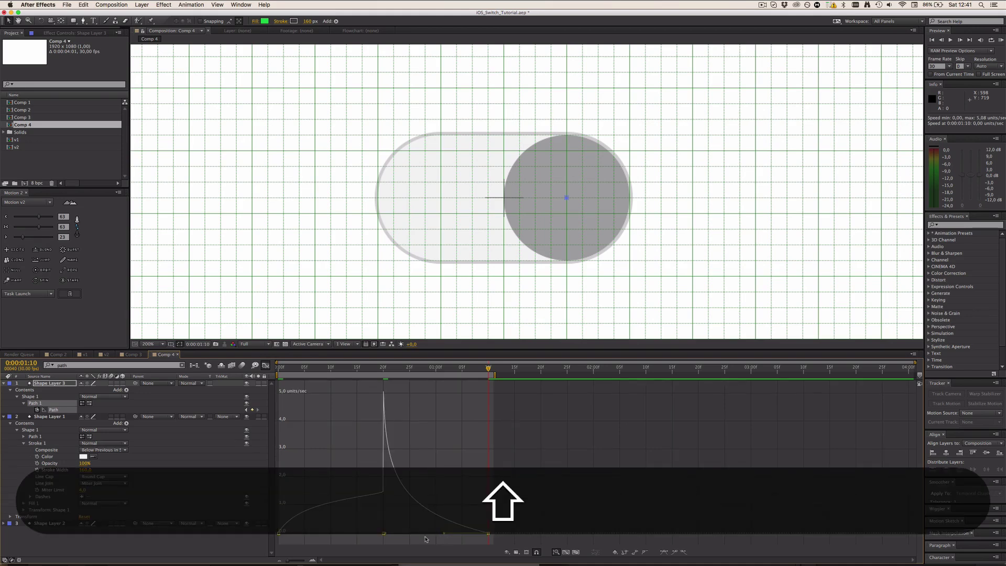
left_click(279, 534, "shift")
left_click_drag(296, 534, 316, 535)
left_click(488, 533)
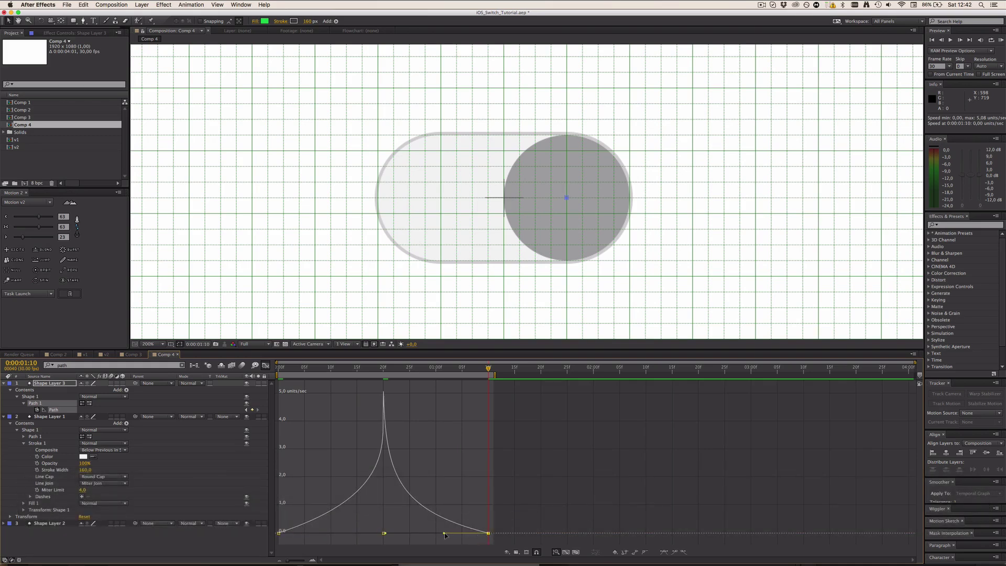
left_click_drag(445, 534, 450, 536)
key("shift+F3")
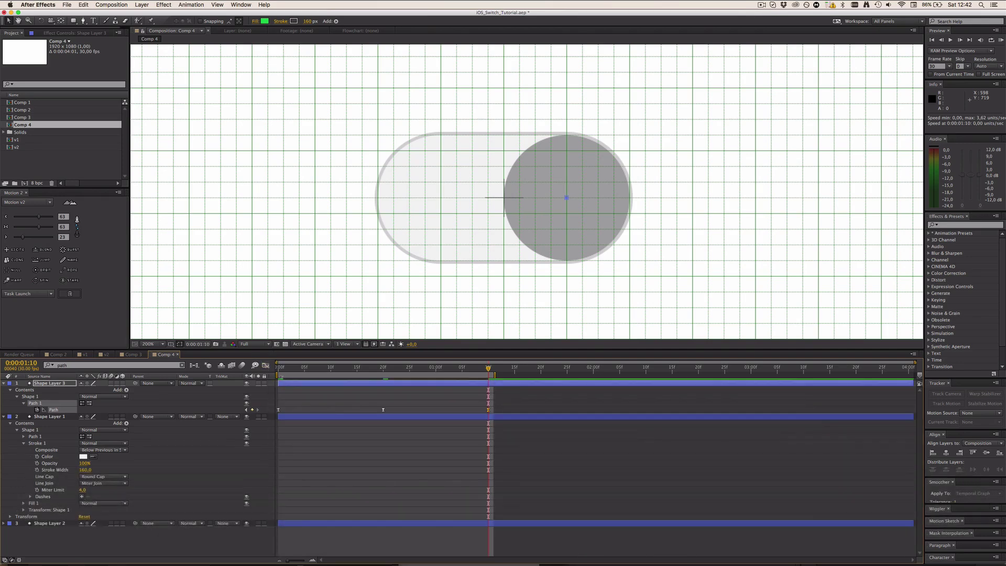
Step: Save the project and play a RAM preview of the eased knob movement
left_click(435, 456)
key("super+s")
key("ctrl+super+0")
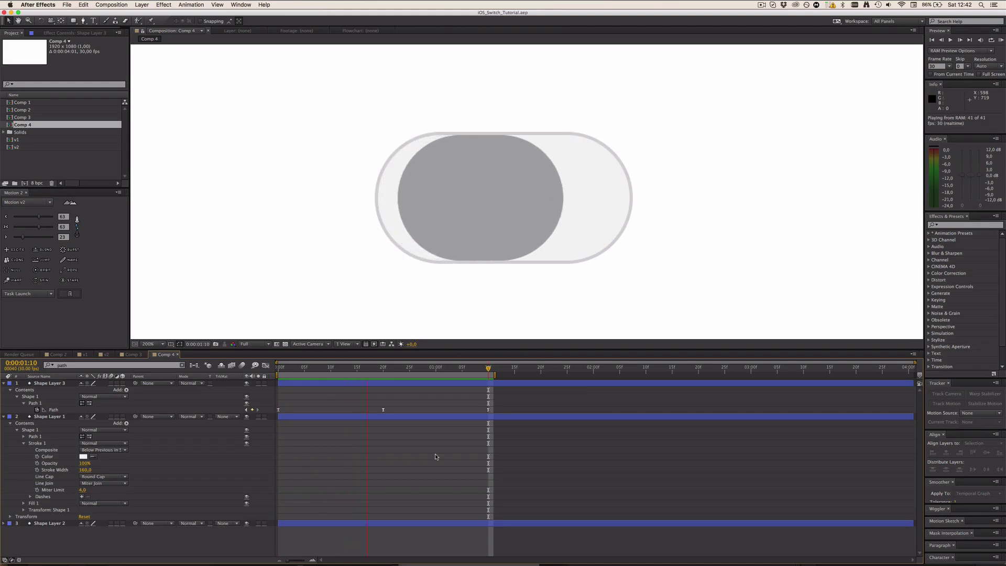
key("space")
Step: Extend the first and last path keyframes' influence handles to 100% in the speed graph of Shape Layer 3
left_click_drag(506, 400, 255, 417)
left_click(266, 365)
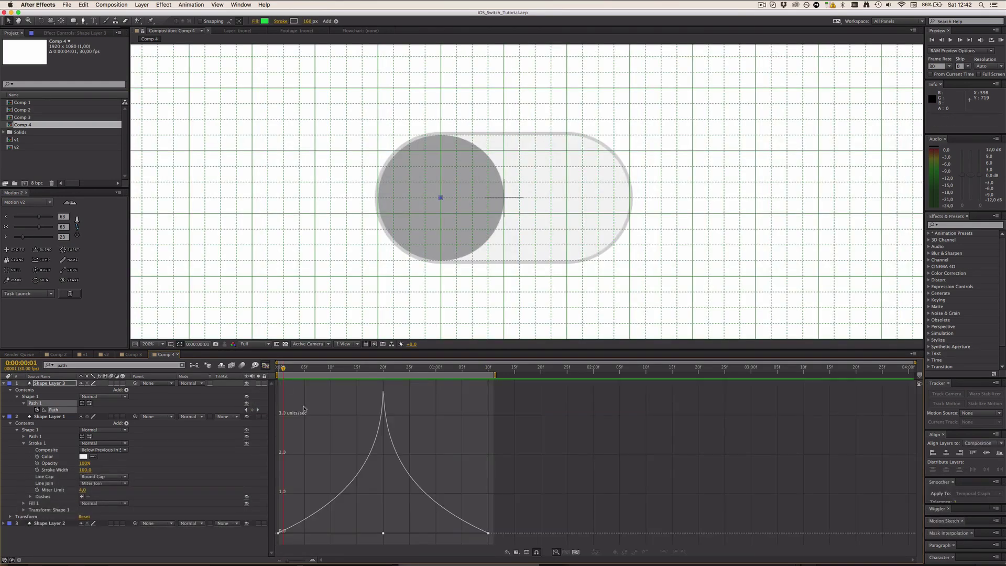
left_click(278, 532)
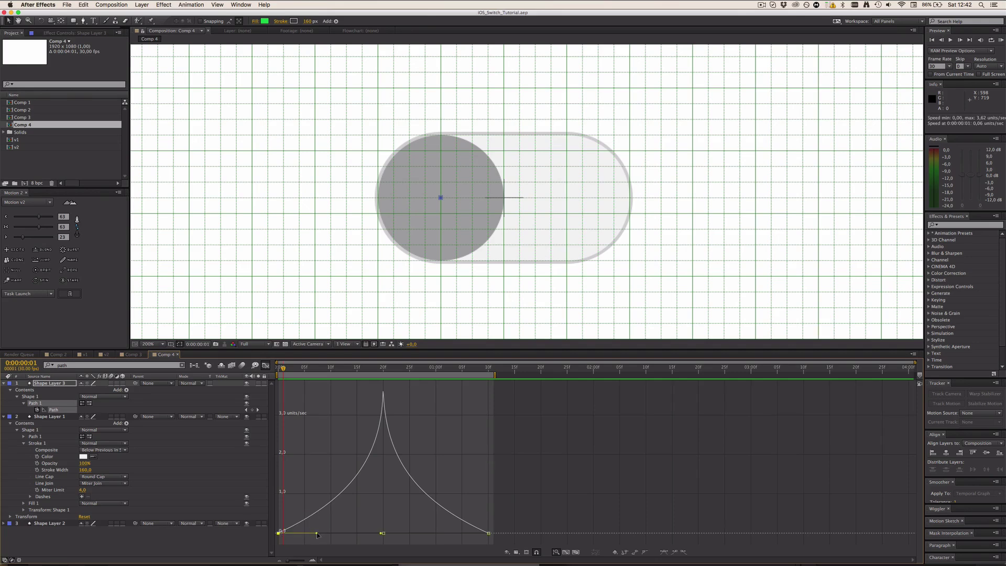
left_click_drag(316, 534, 333, 534)
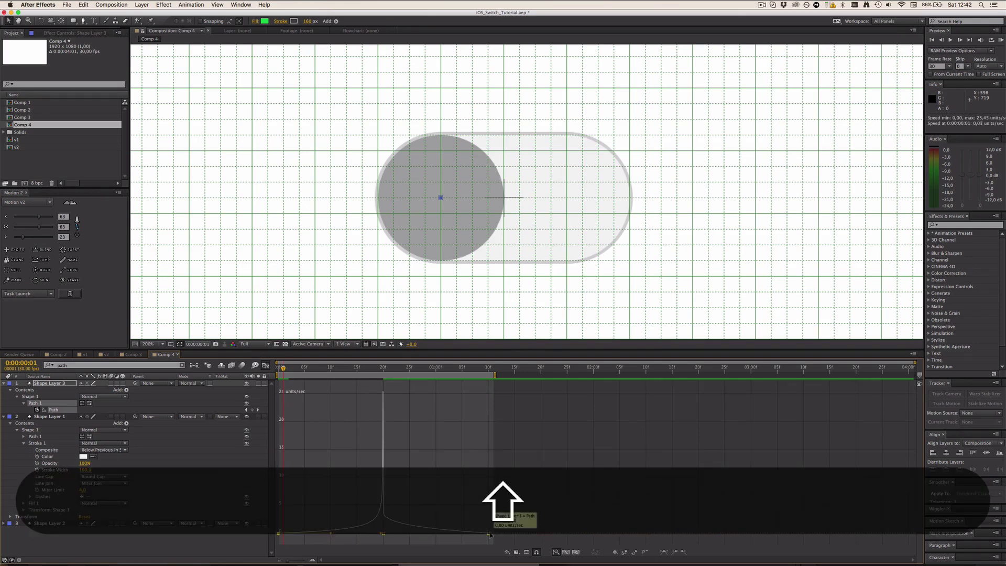
left_click(488, 533)
left_click_drag(449, 534, 436, 534)
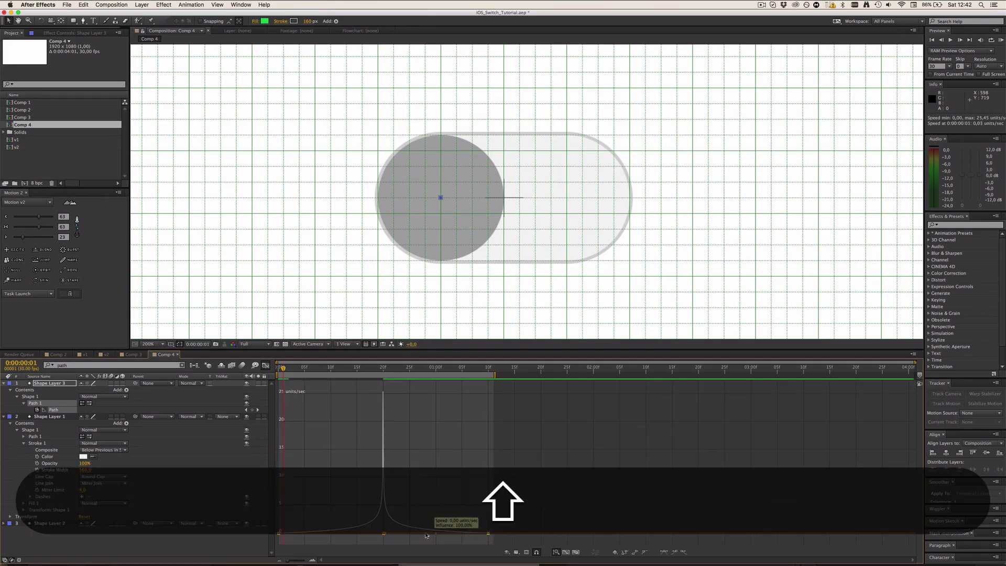
left_click(265, 366)
Step: Save the project, preview the sharper easing and return to 0:00:00:00
key("super+s")
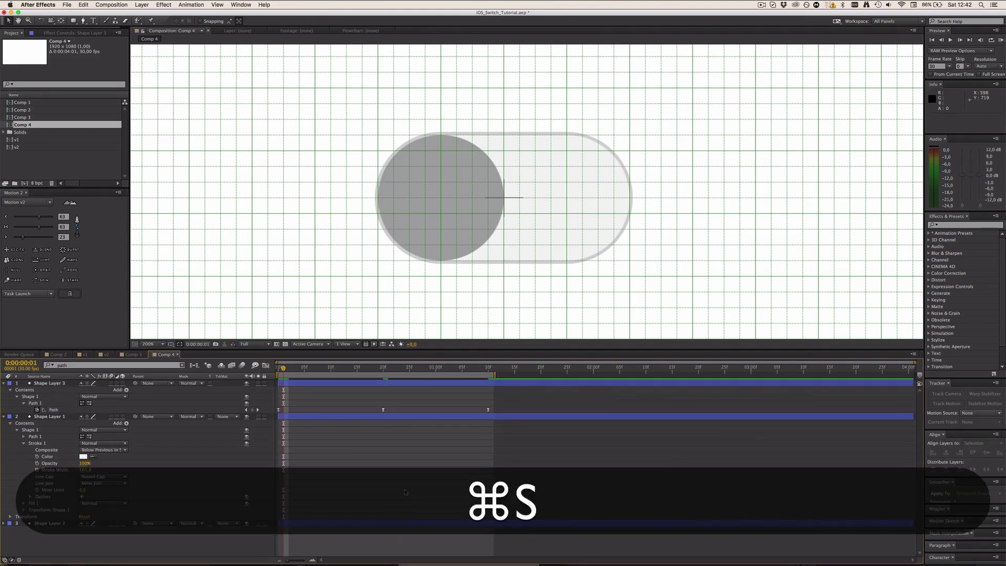
key("ctrl+super+s")
key("ctrl+0")
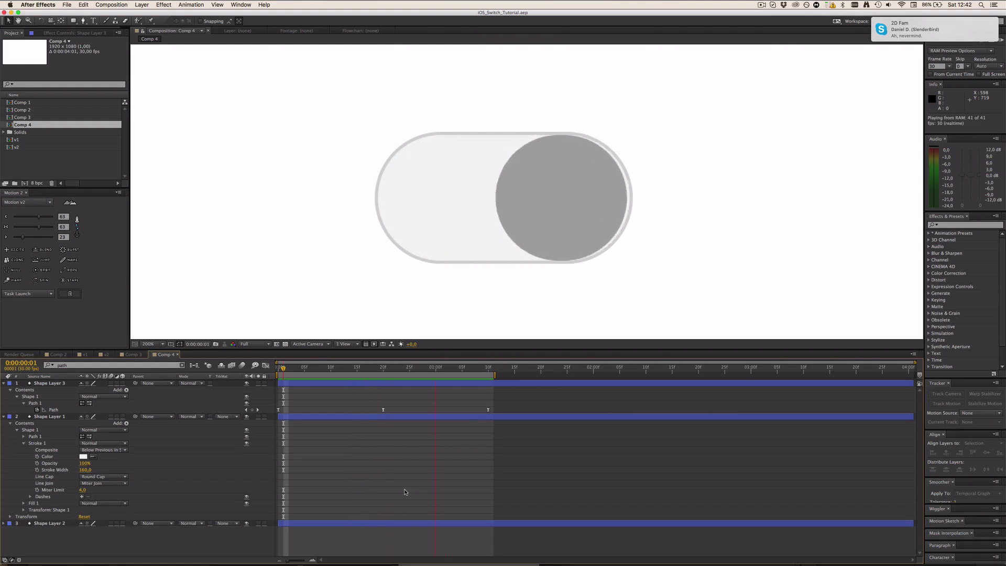
key("space")
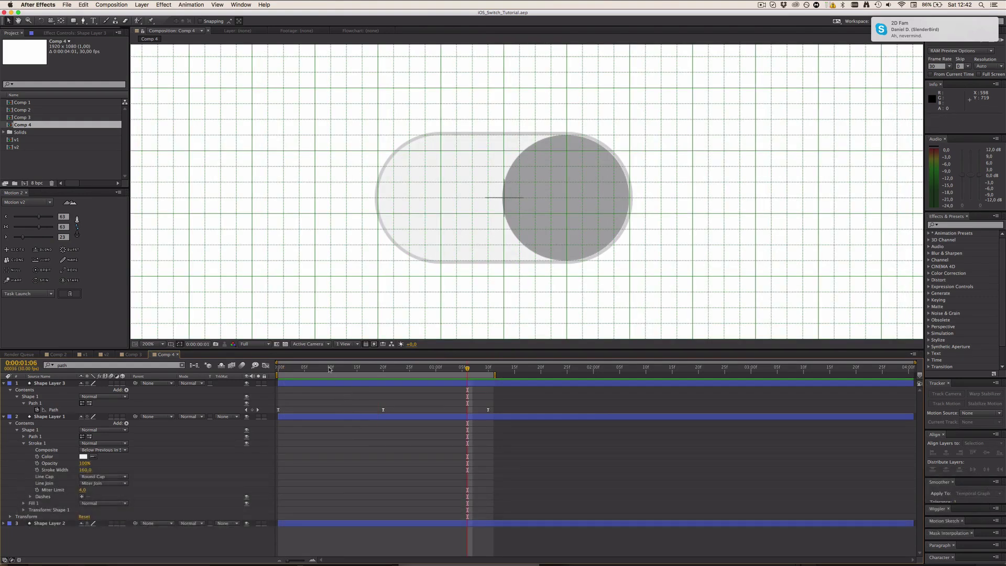
key("Home")
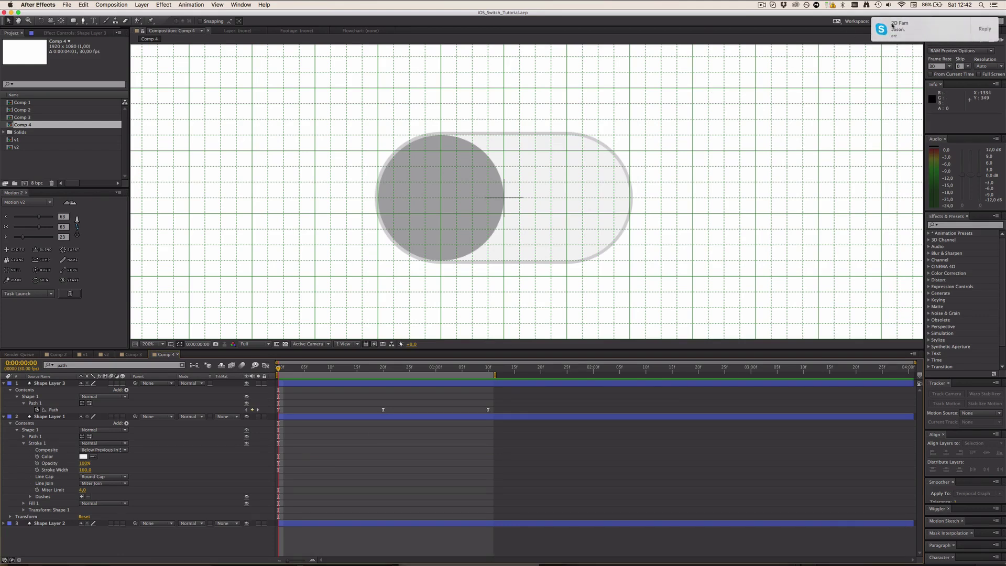
Step: Duplicate Shape Layer 3 and show only the keyframed path property of the duplicate
left_click(334, 386)
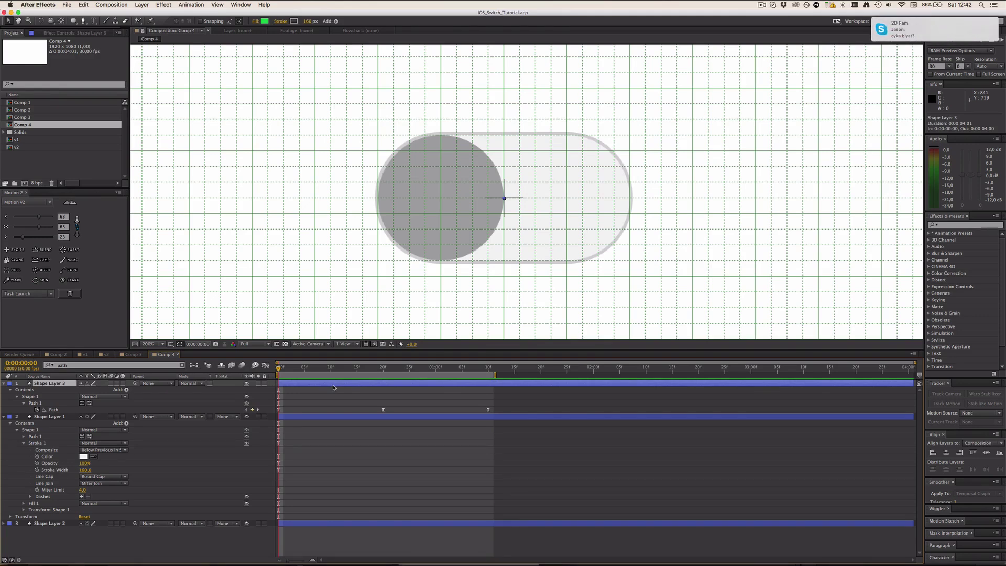
left_click_drag(333, 371, 194, 380)
key("super+d")
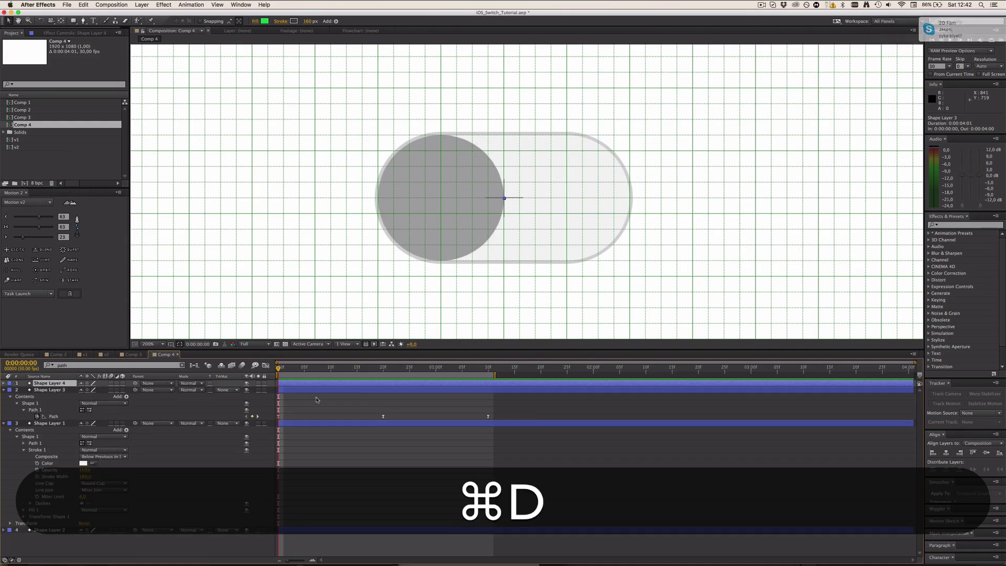
key("u")
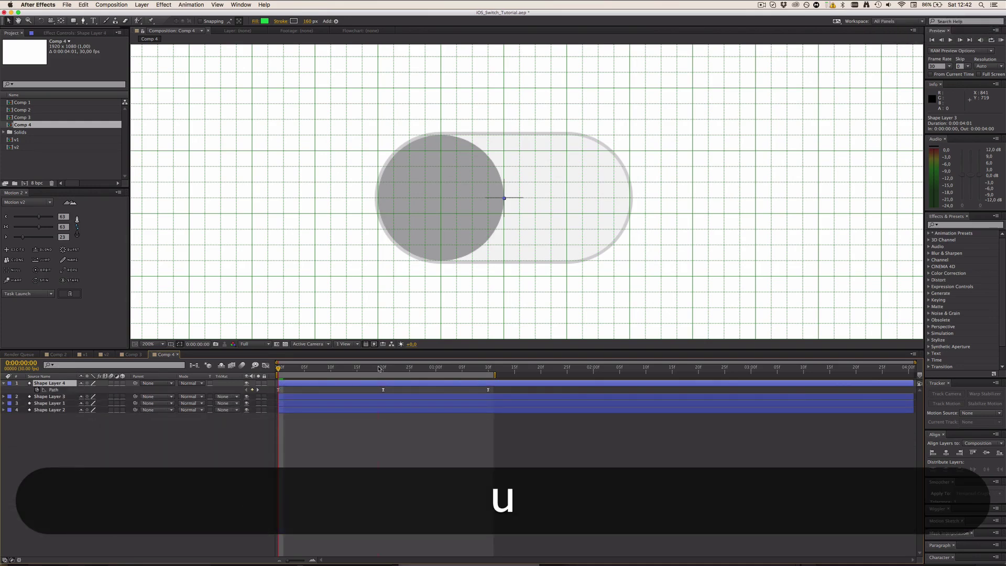
Step: At 0:00:00:20, move the left endpoint of Shape Layer 4's path two grid squares left, to the knob's starting centre
left_click_drag(379, 369, 383, 368)
left_click(382, 390)
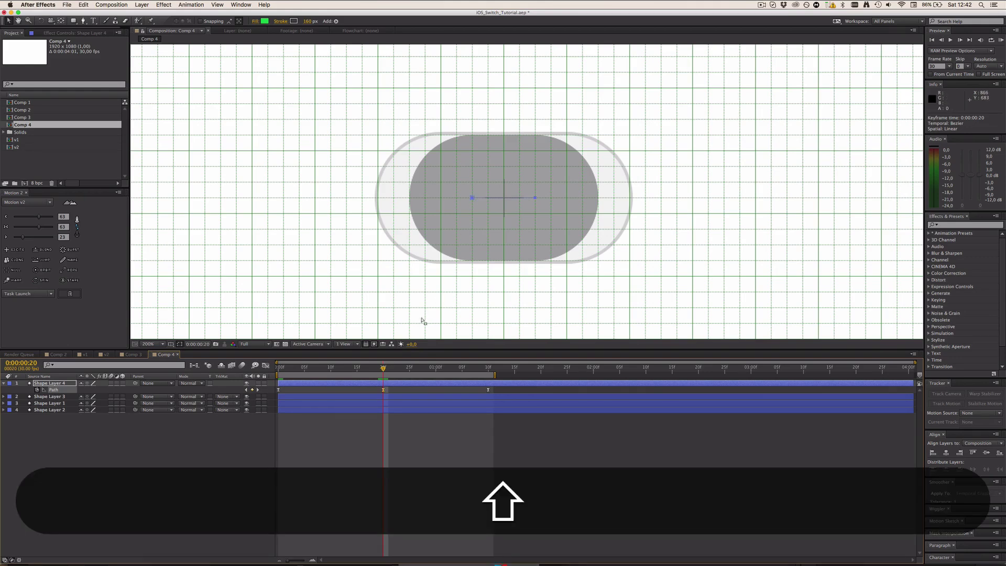
left_click(495, 506)
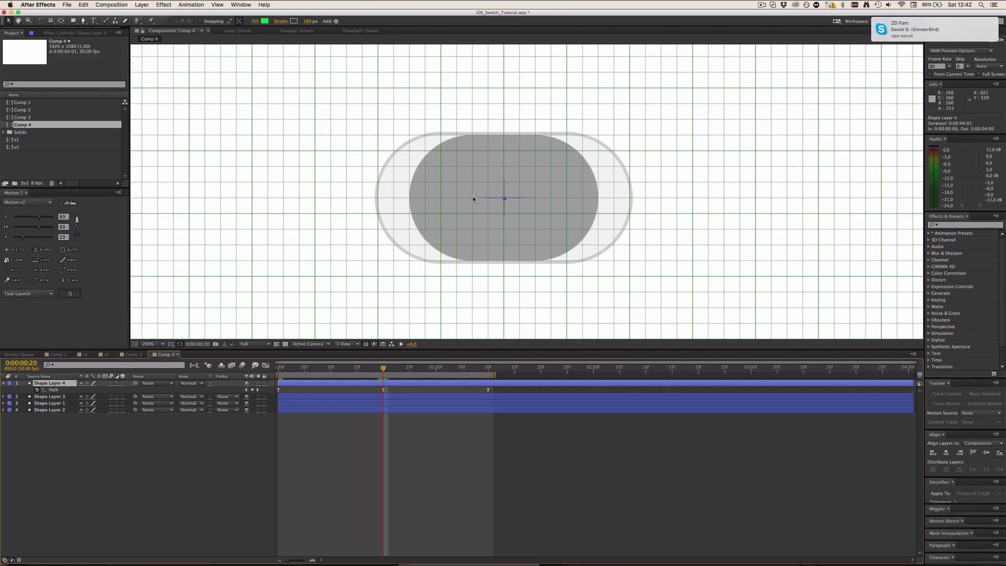
key("g")
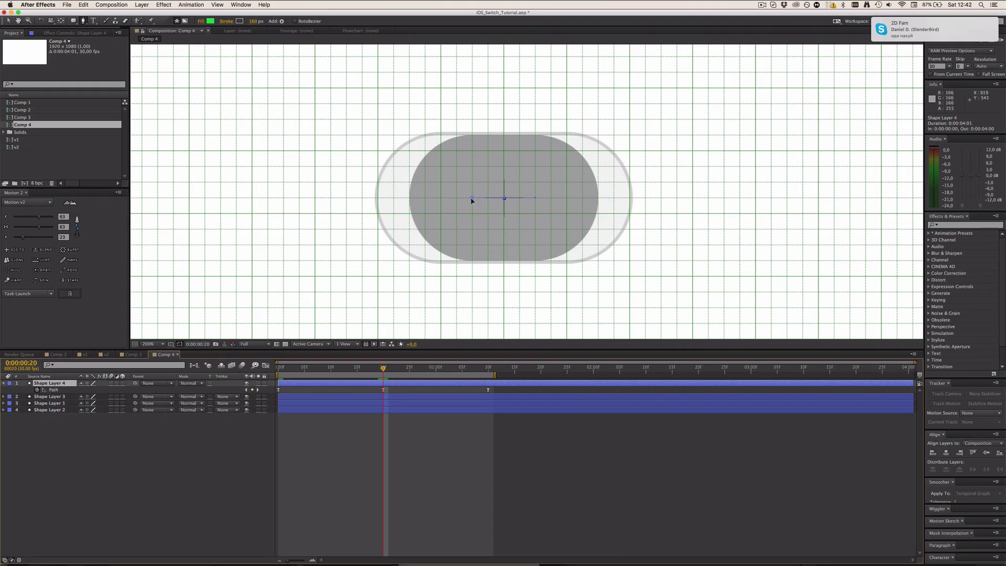
left_click_drag(471, 201, 440, 199)
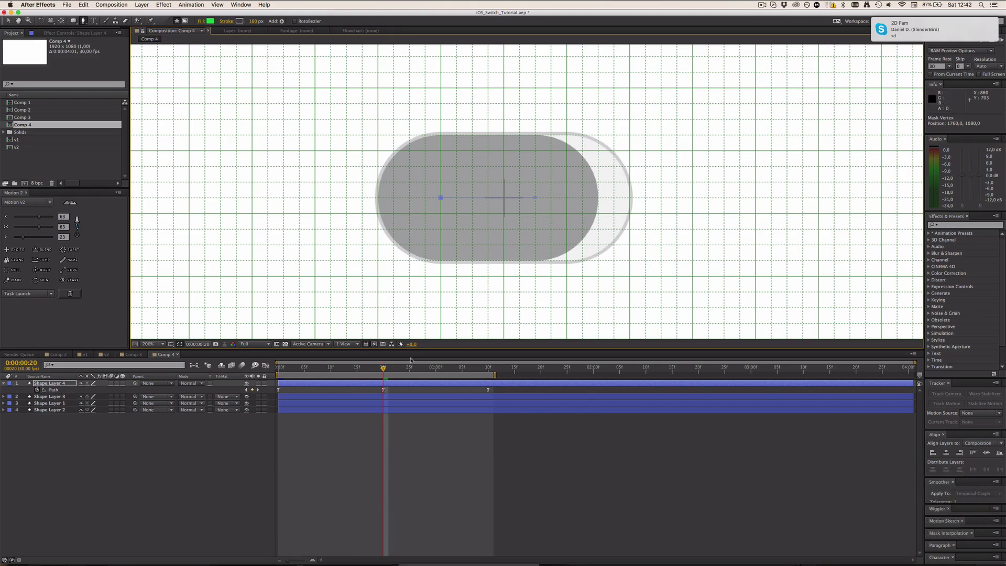
Step: At 0:00:01:10, move one endpoint of Shape Layer 4's path to the knob's starting centre so it fills the switch, and save
left_click_drag(401, 369, 489, 368)
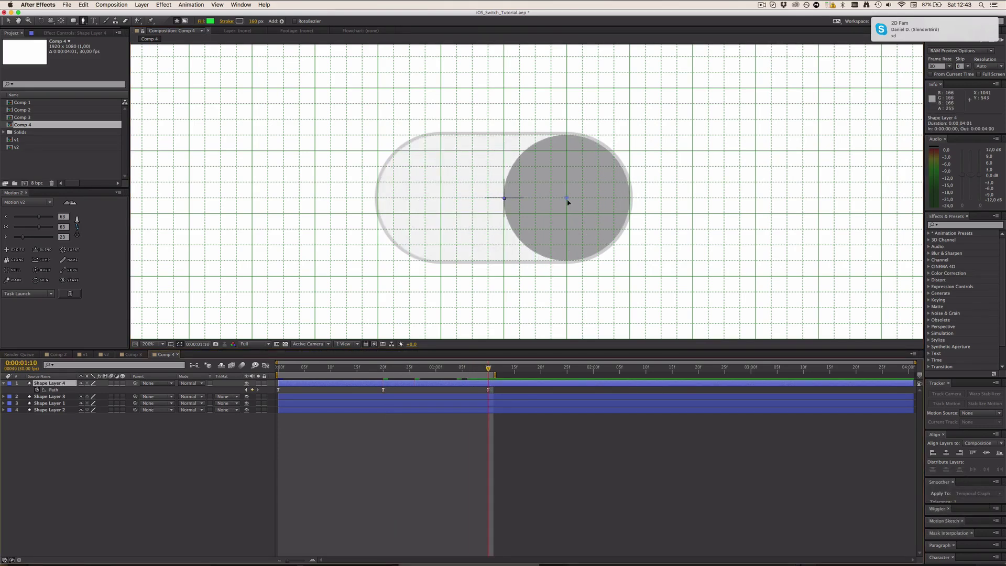
left_click_drag(567, 199, 442, 209)
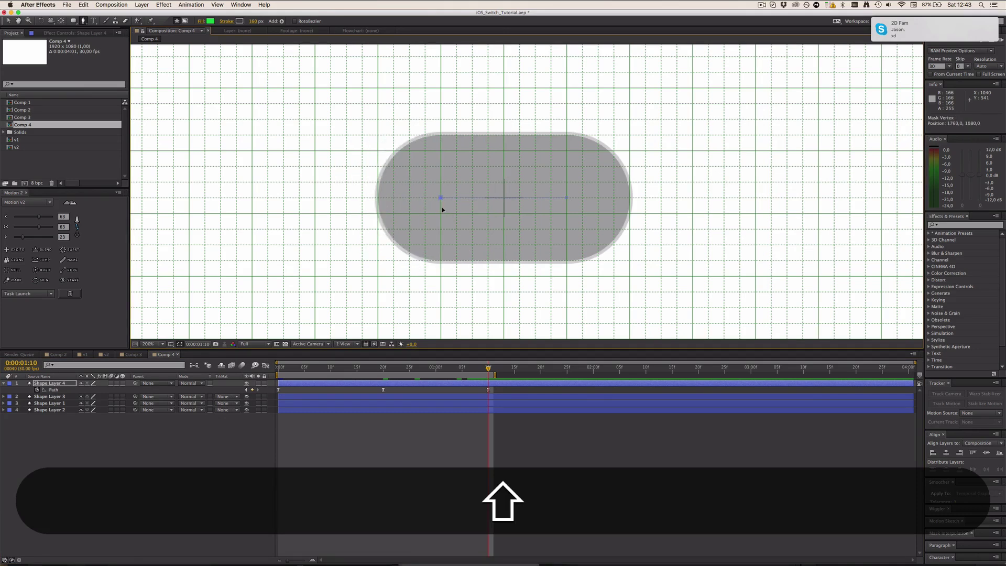
left_click(453, 454)
key("super+s")
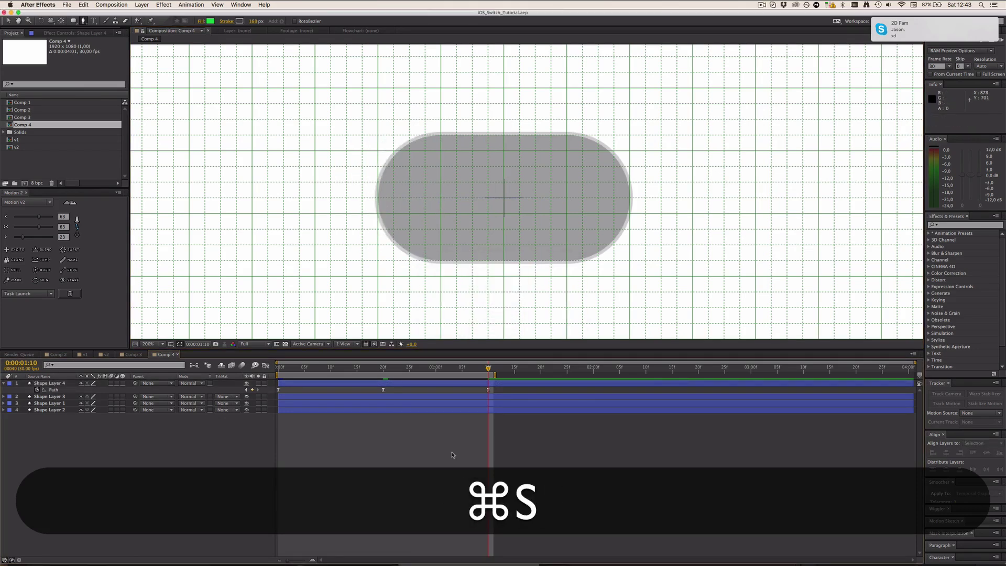
Step: Set the stroke colour of Shape Layer 4 to green, hex 37D254
left_click(458, 387)
left_click(239, 21)
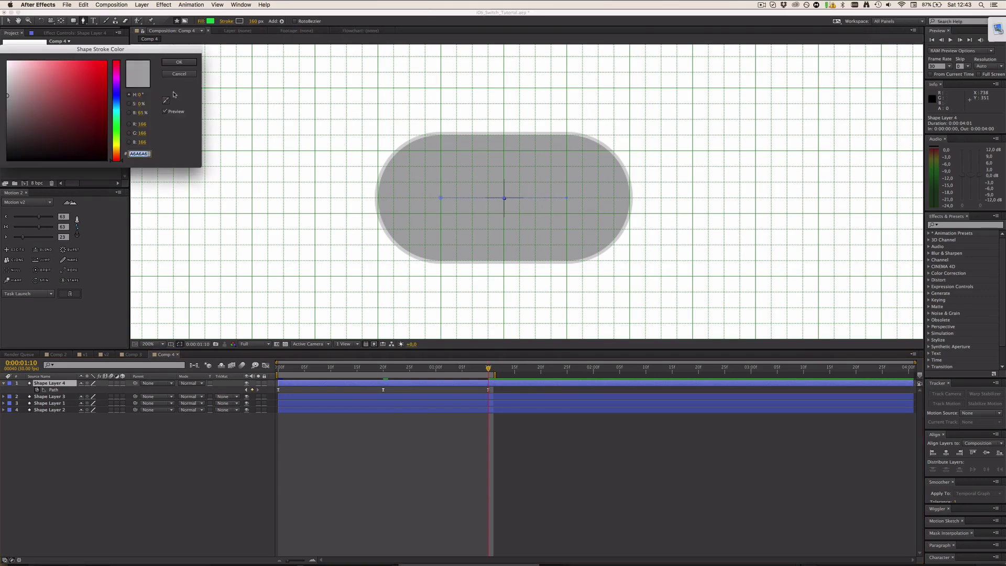
type("37D254")
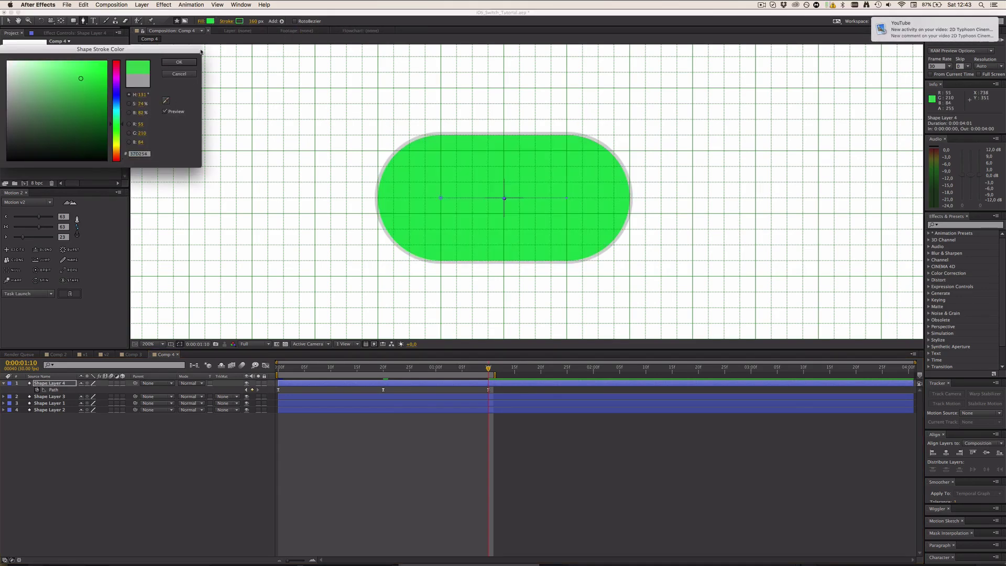
left_click(179, 62)
left_click(447, 470)
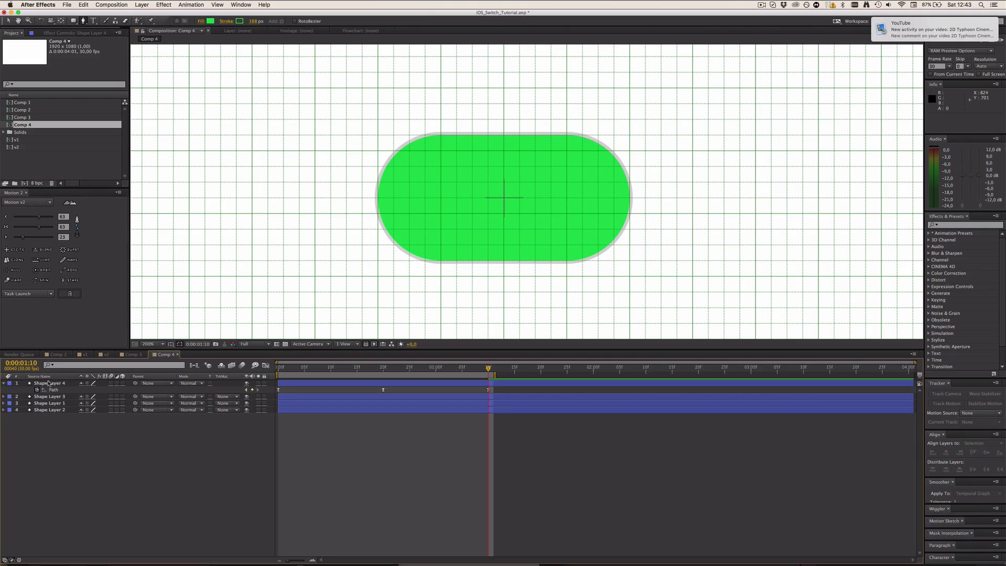
Step: Move Shape Layer 4 below Shape Layer 3 in the layer stack and preview the animation
left_click_drag(49, 384, 51, 400)
left_click(215, 478)
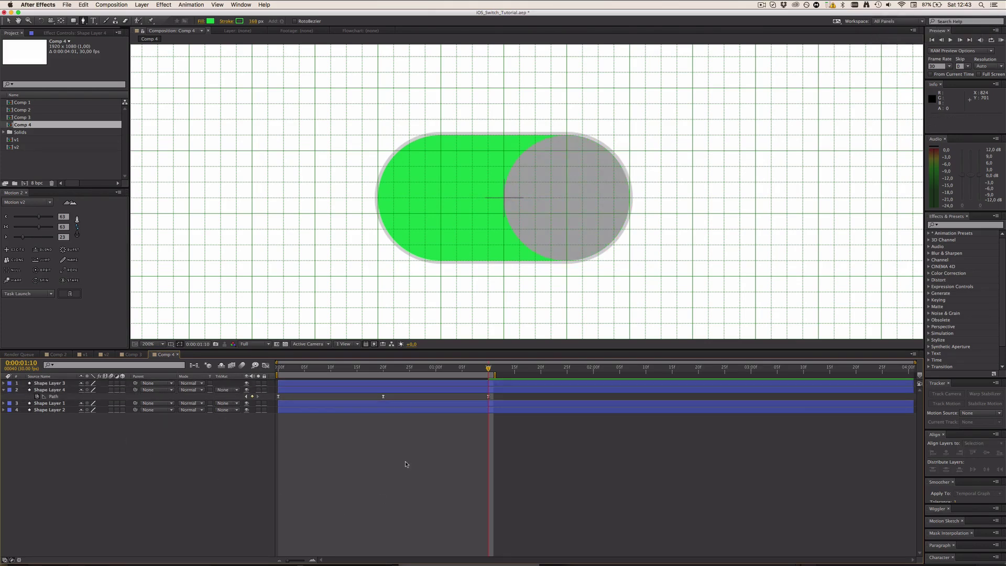
key("ctrl+0")
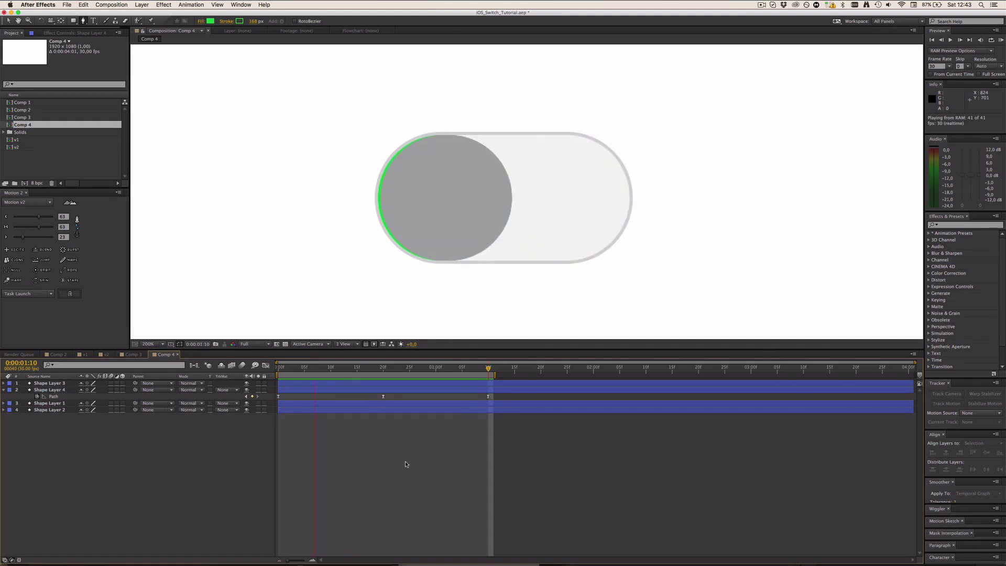
key("space")
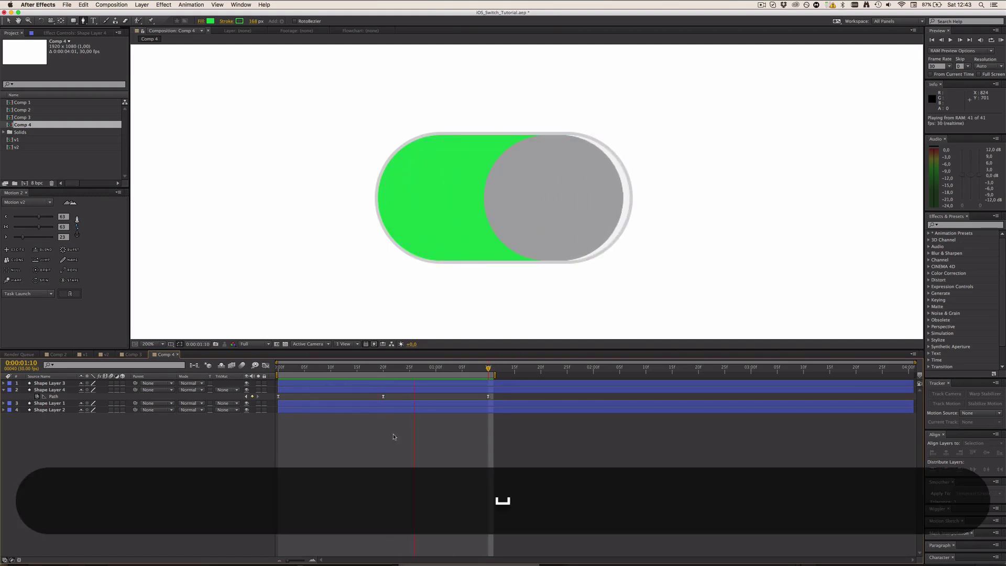
Step: Duplicate Shape Layer 3 and place the duplicate directly below the original
left_click(434, 383)
left_click(431, 390)
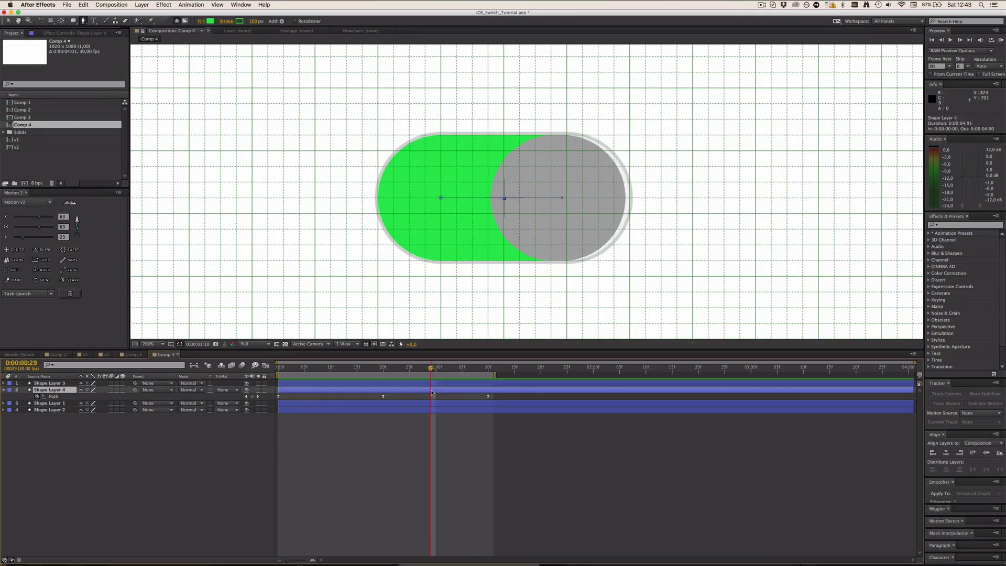
left_click(443, 384)
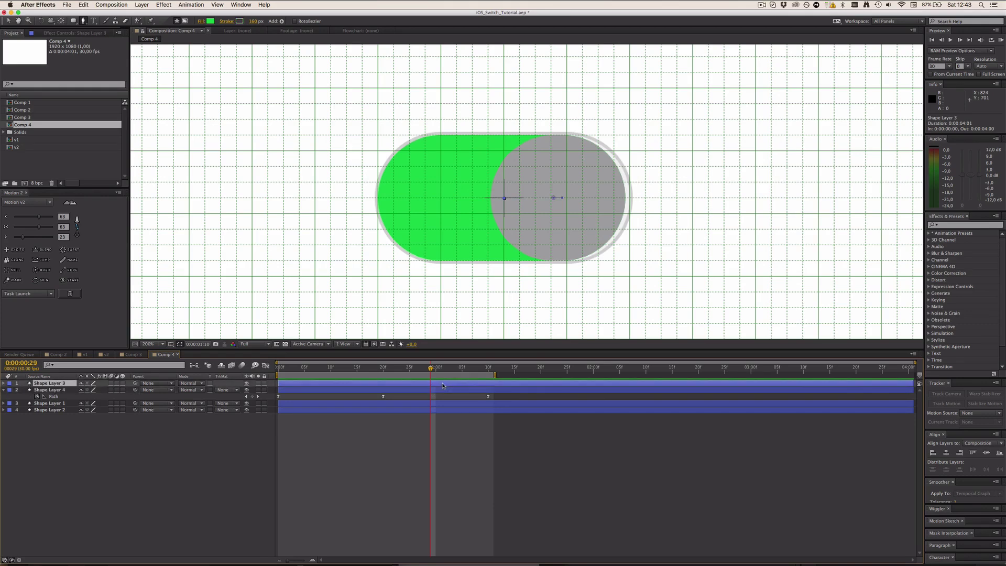
key("super+d")
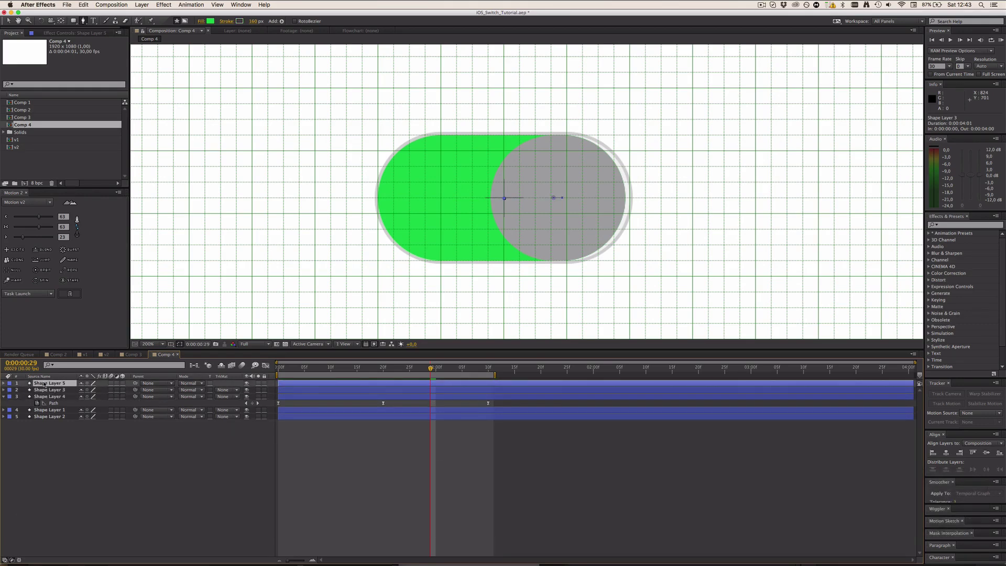
left_click_drag(44, 384, 45, 388)
Step: Set the stroke width of Shape Layer 5 to 165 px so it outlines the knob
left_click(255, 21)
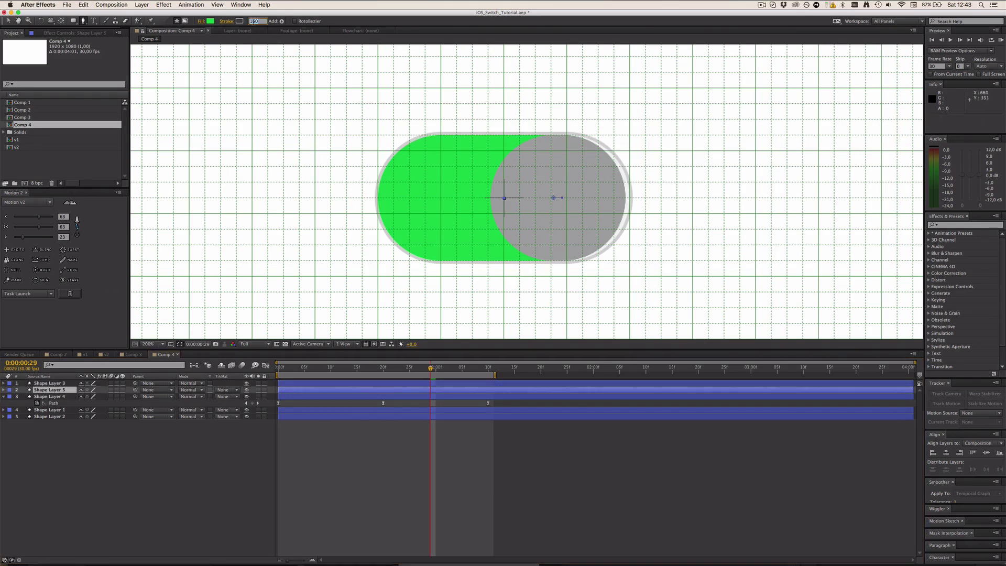
type("165")
key("Return")
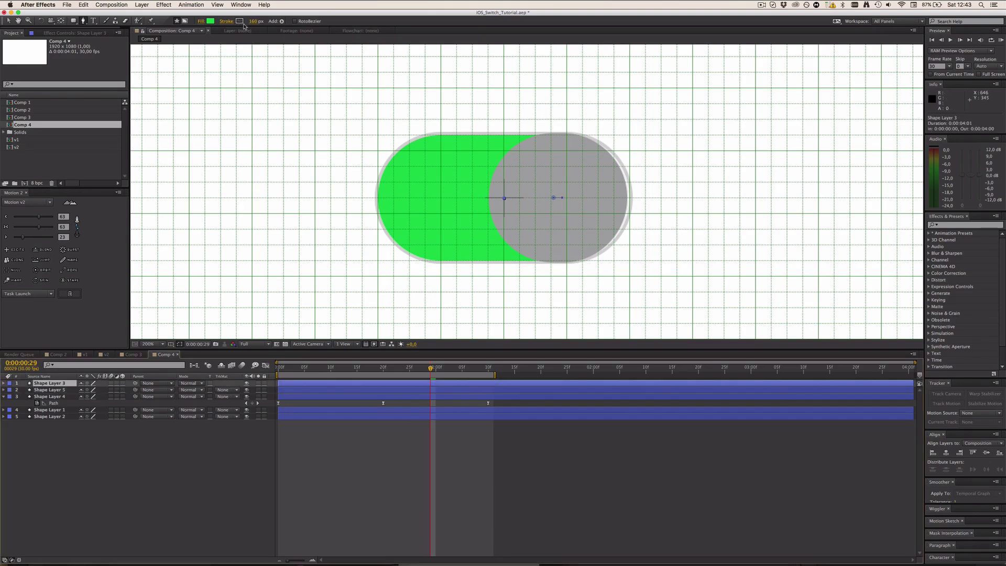
Step: Lighten the knob's stroke colour on Shape Layer 3 to a light grey of 80% brightness
left_click(241, 22)
left_click(5, 81)
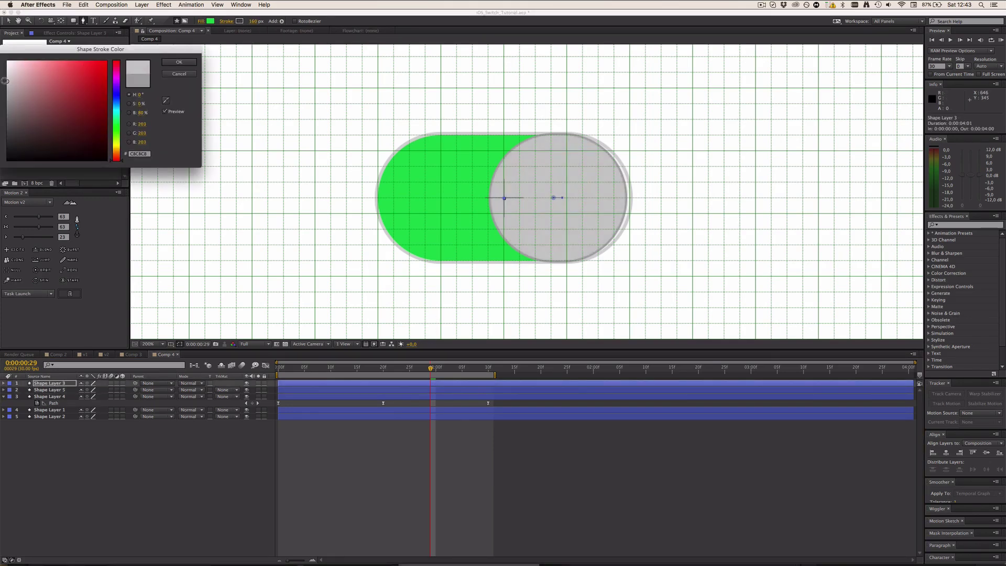
left_click(196, 61)
left_click(458, 399)
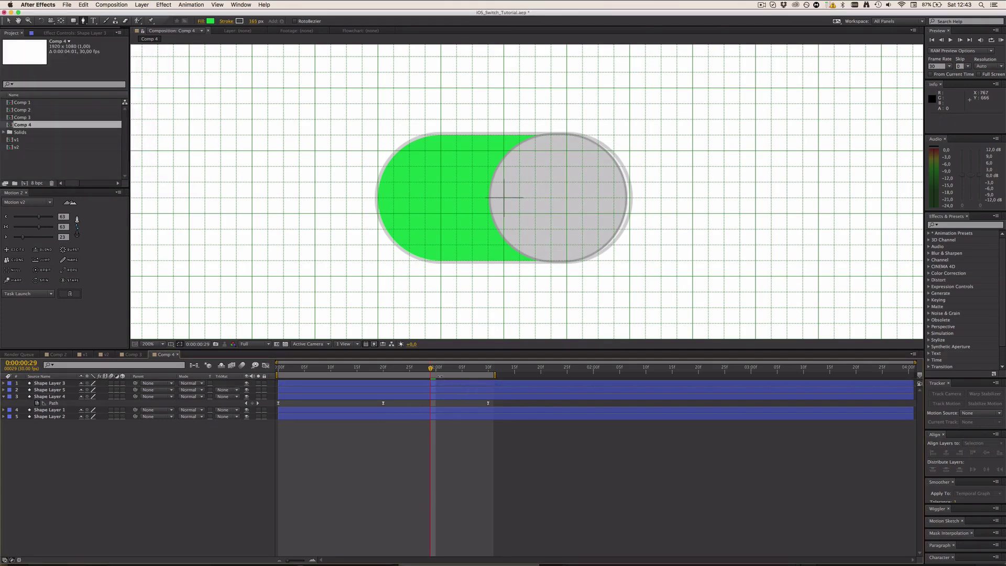
Step: Return to 0:00:00:00, hide the grid and preview the outlined knob's animation
left_click_drag(430, 367, 251, 393)
key("comma")
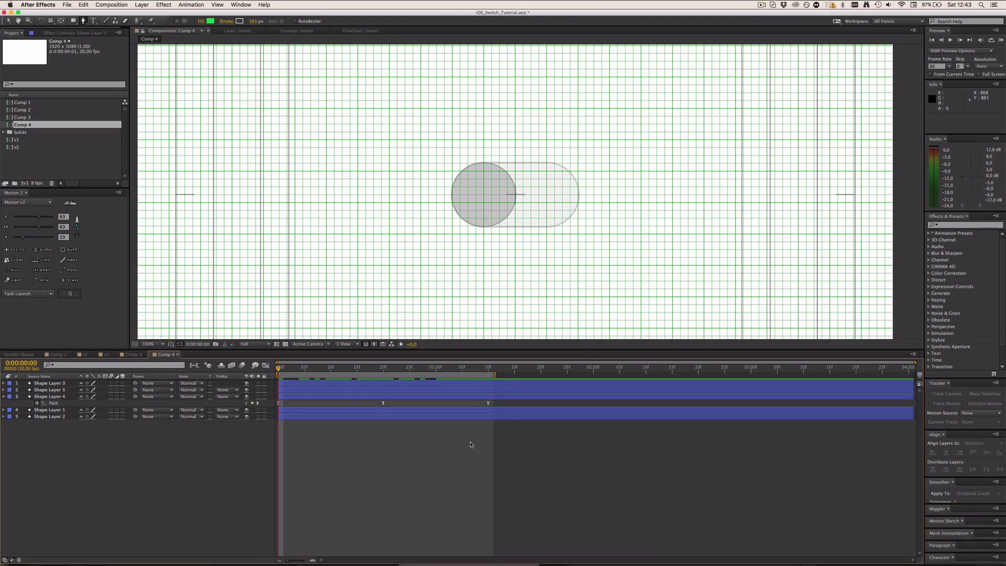
key("super+shift+3")
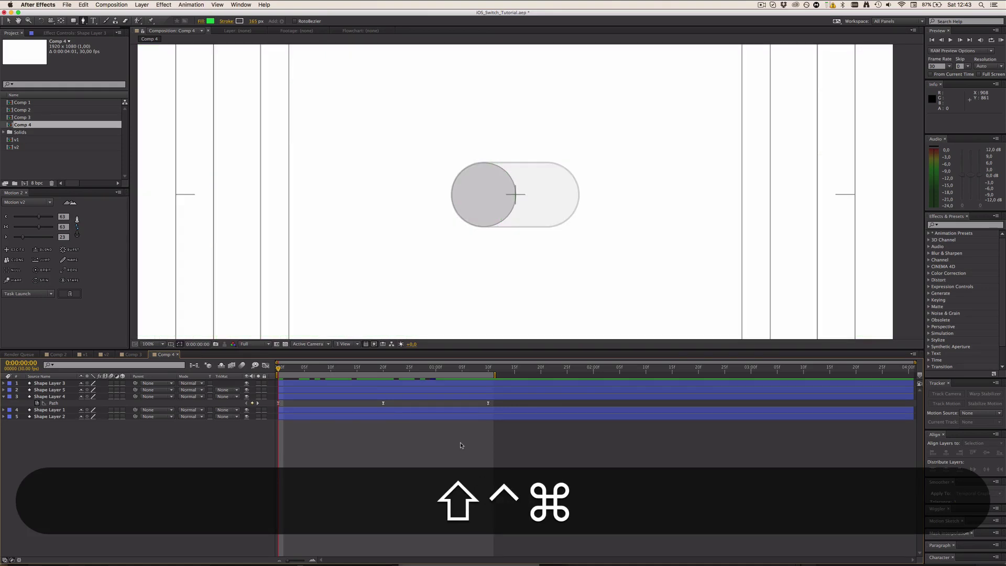
key("ctrl+0")
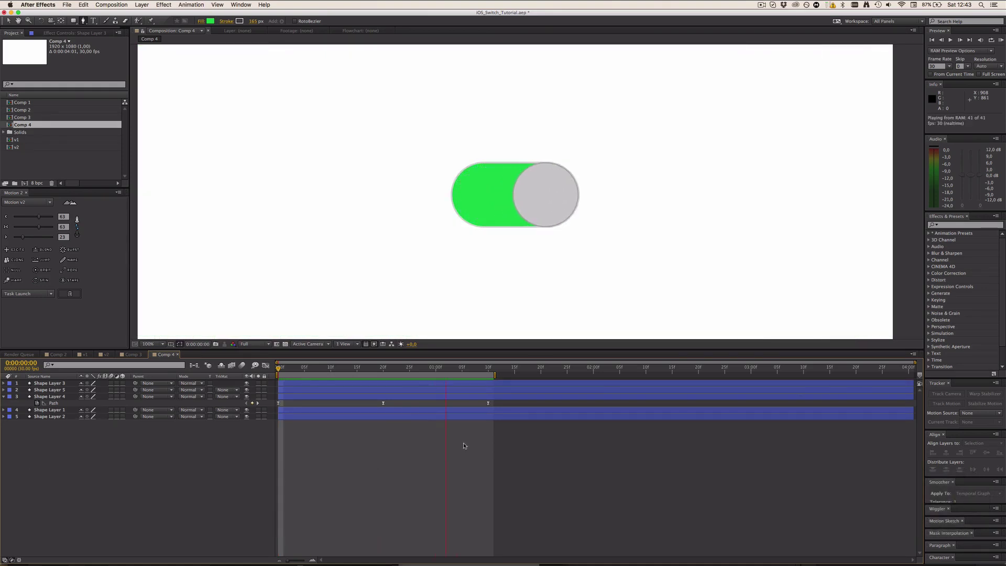
key("space")
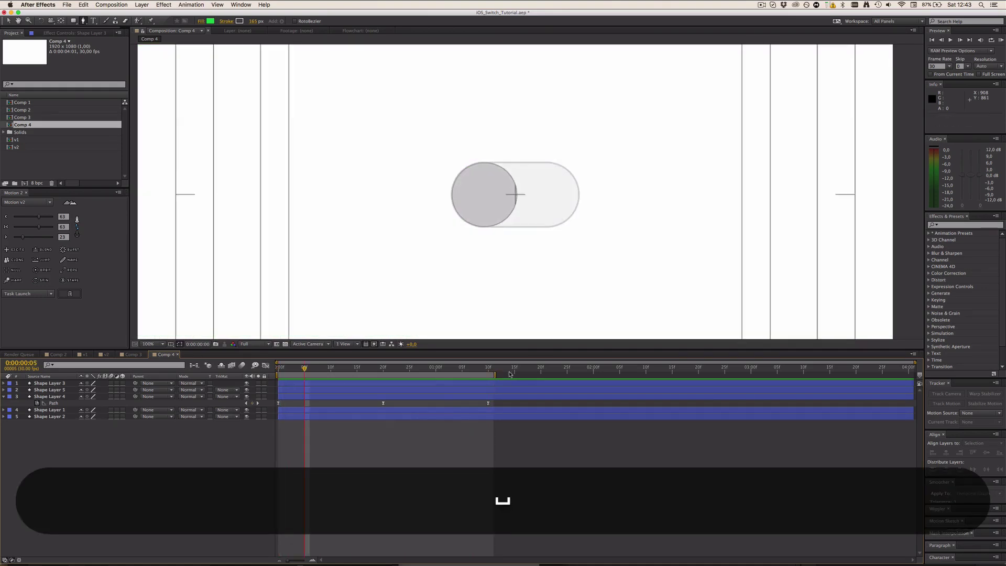
Step: Split all layers at 0:00:01:10 and delete the parts after that time
left_click(489, 368)
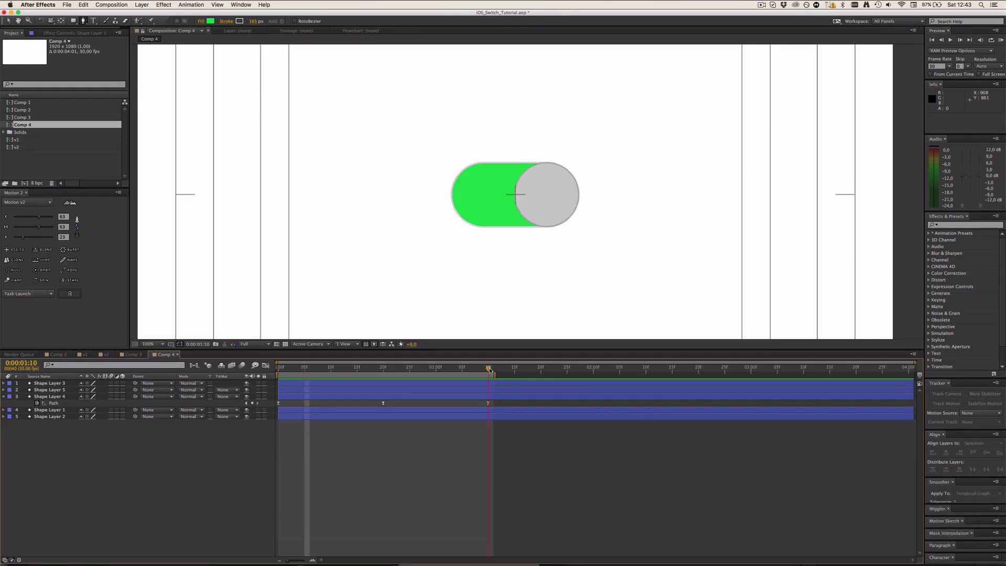
key("super+a")
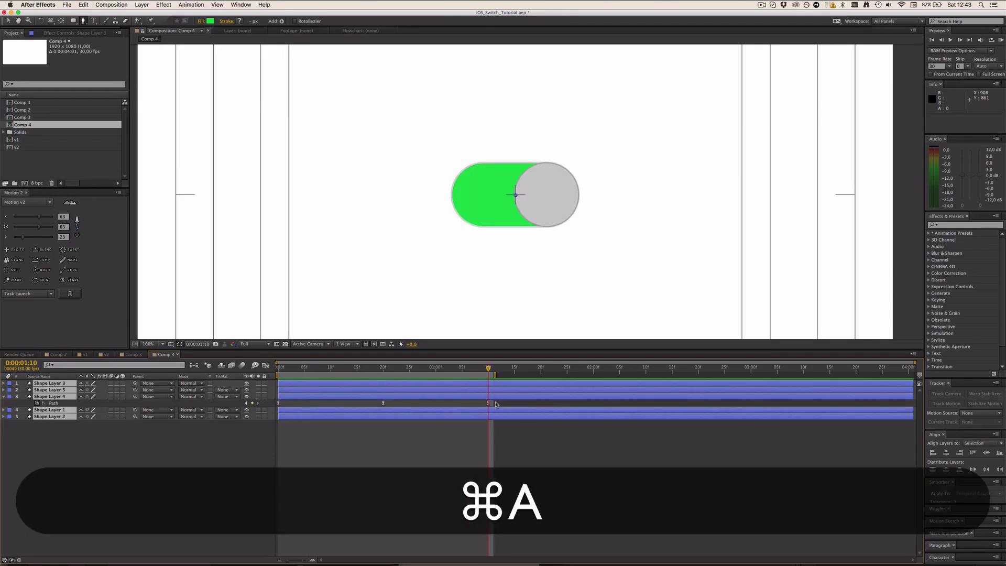
key("shift+super+d")
key("super+BackSpace")
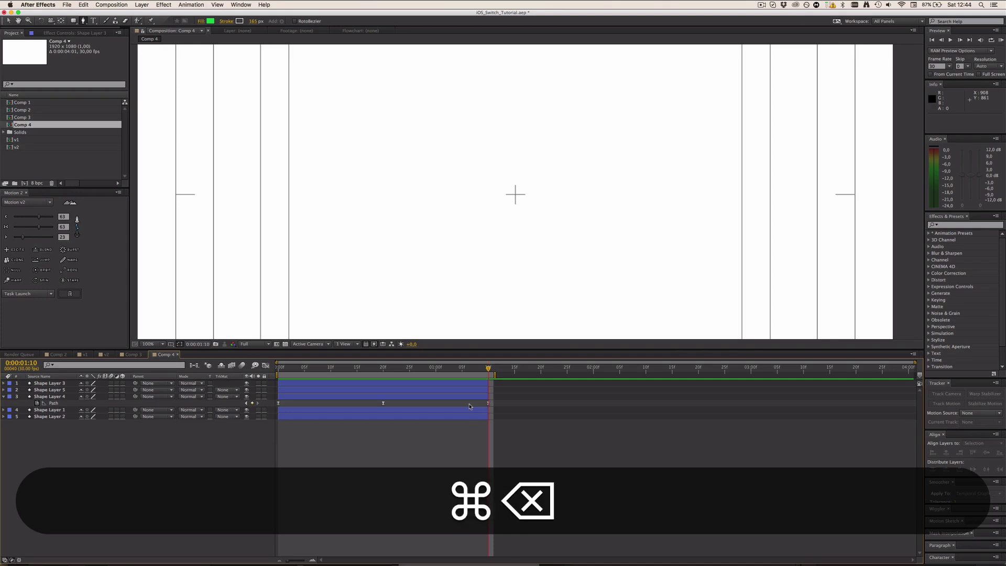
Step: Duplicate all five layers and shift the duplicates in time to start at 0:00:01:10
key("super+a")
key("super+c")
key("super+d")
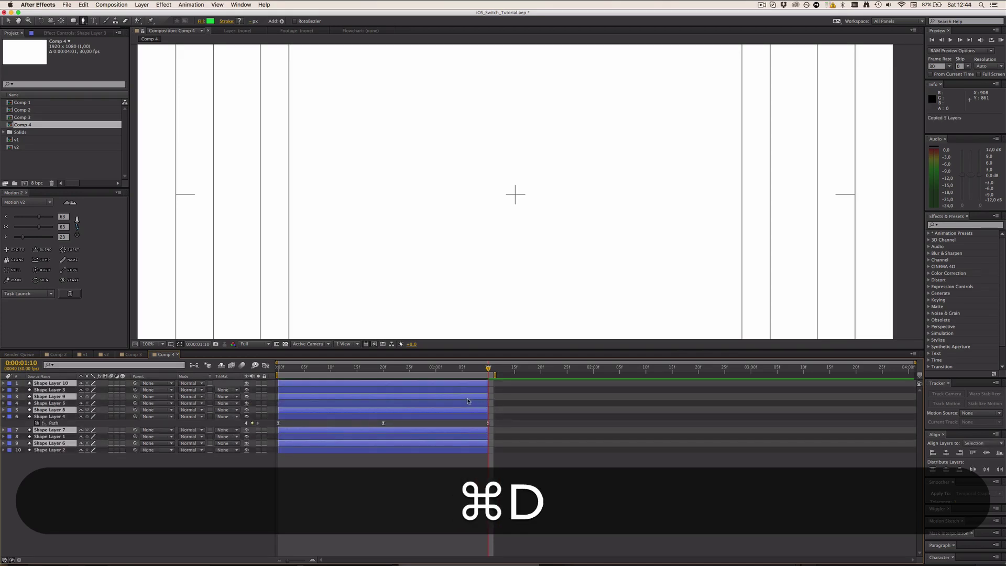
left_click_drag(470, 406, 644, 406)
left_click_drag(697, 389, 680, 391)
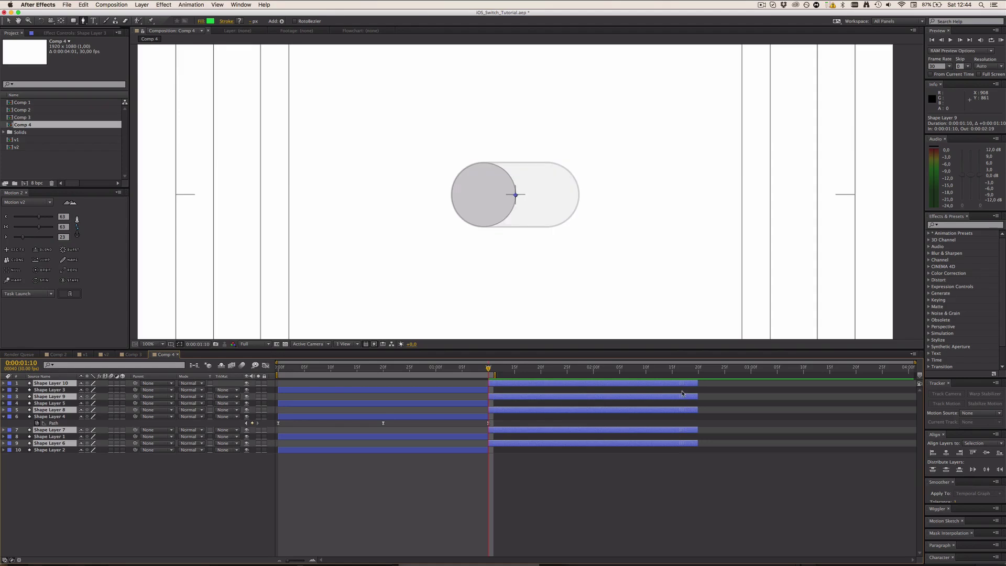
Step: Time-reverse the duplicated layers so the switch plays back to its off state
left_click(148, 3)
mouse_move(220, 99)
left_click(273, 102)
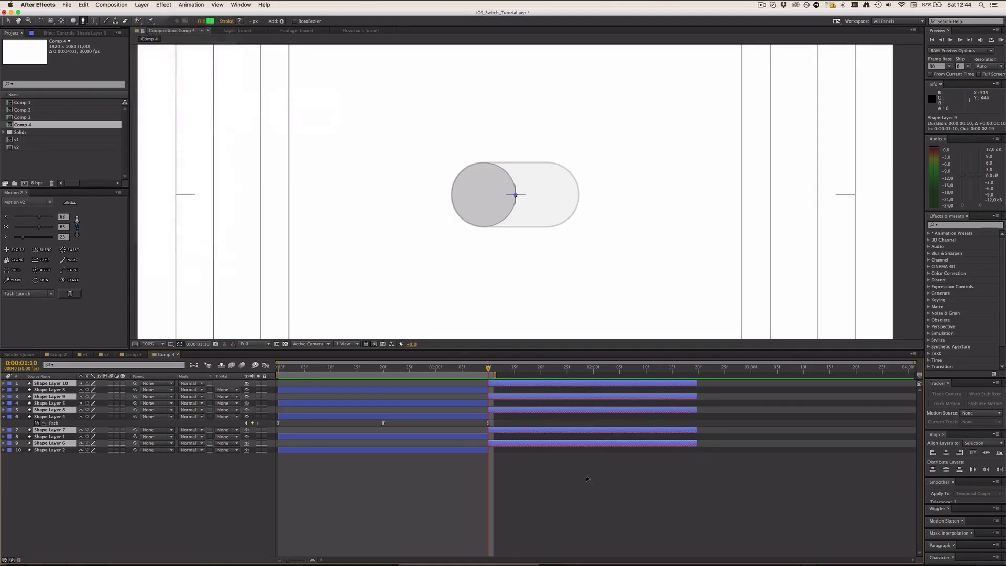
Step: Extend the work area's end to 0:00:02:17 and preview it at a frame rate of 60
left_click_drag(495, 376, 687, 375)
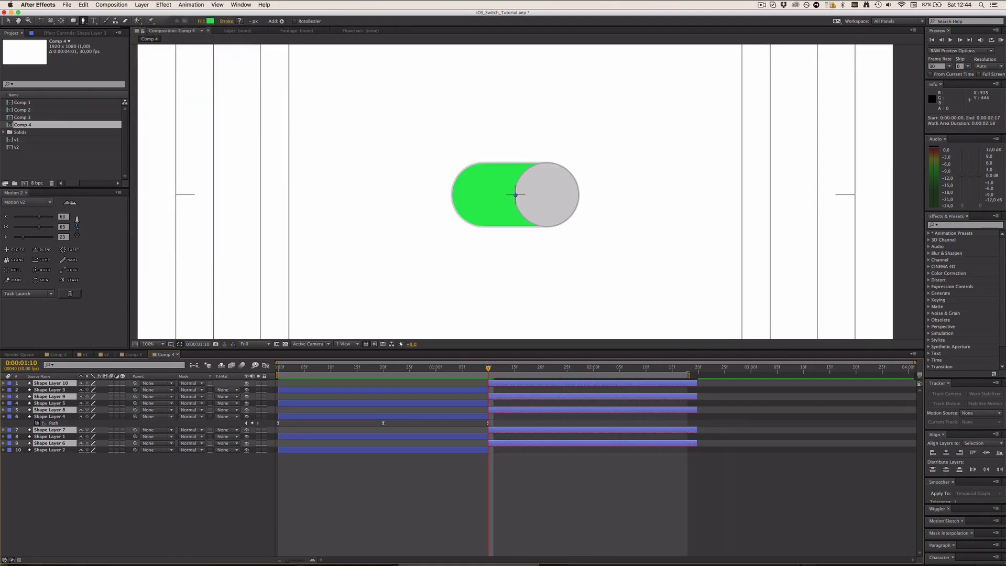
left_click(949, 66)
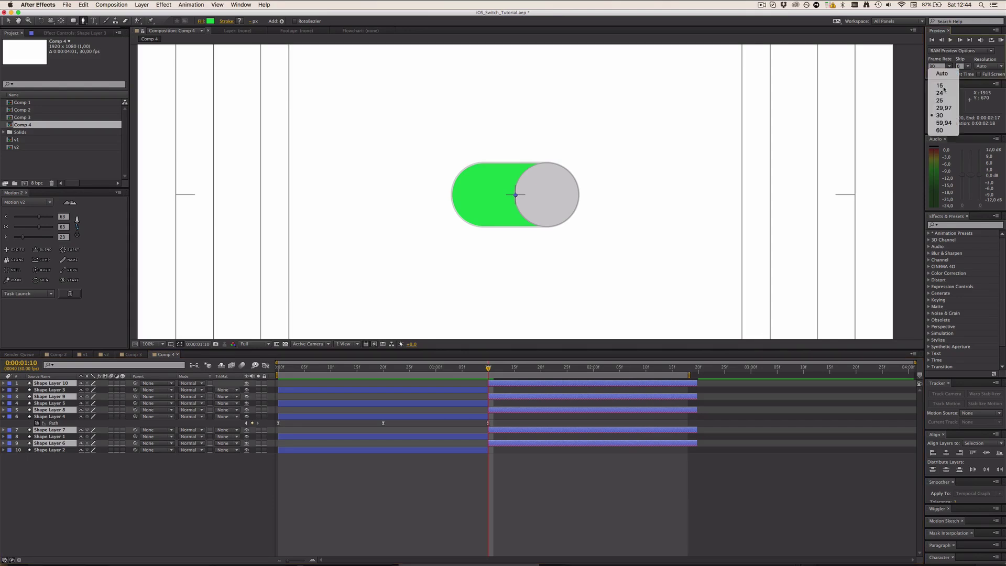
left_click(940, 130)
left_click(567, 474)
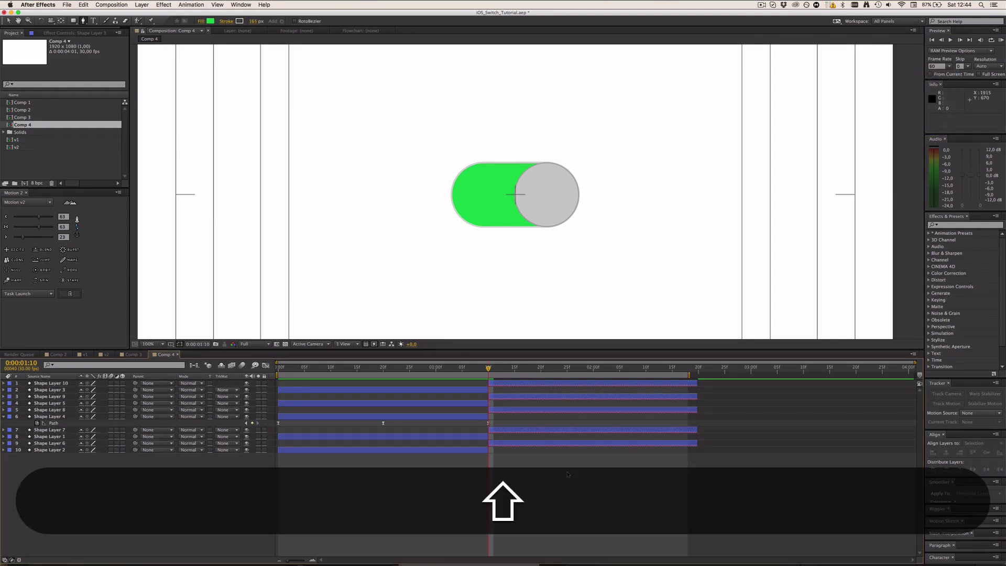
key("ctrl+shift+0")
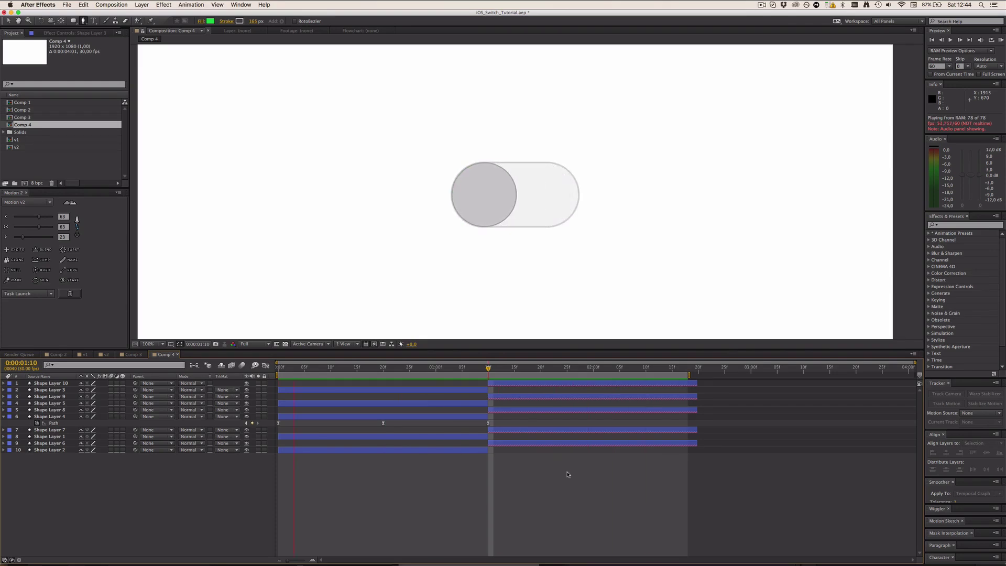
key("space")
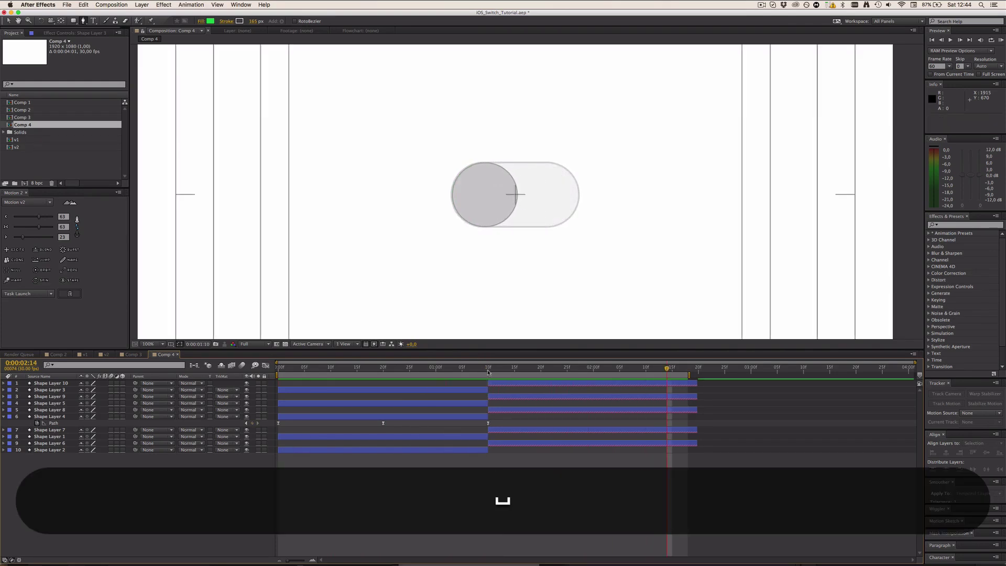
Step: Scrub through the switch's on and off movement in Comp 4 and compare its look with the switch in Comp 3
left_click_drag(445, 372, 514, 381)
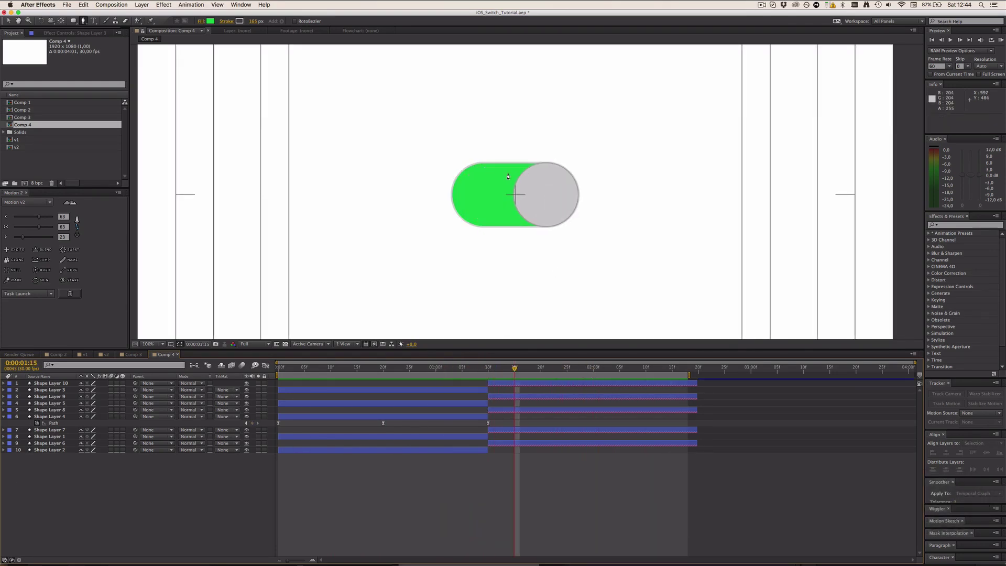
left_click(132, 355)
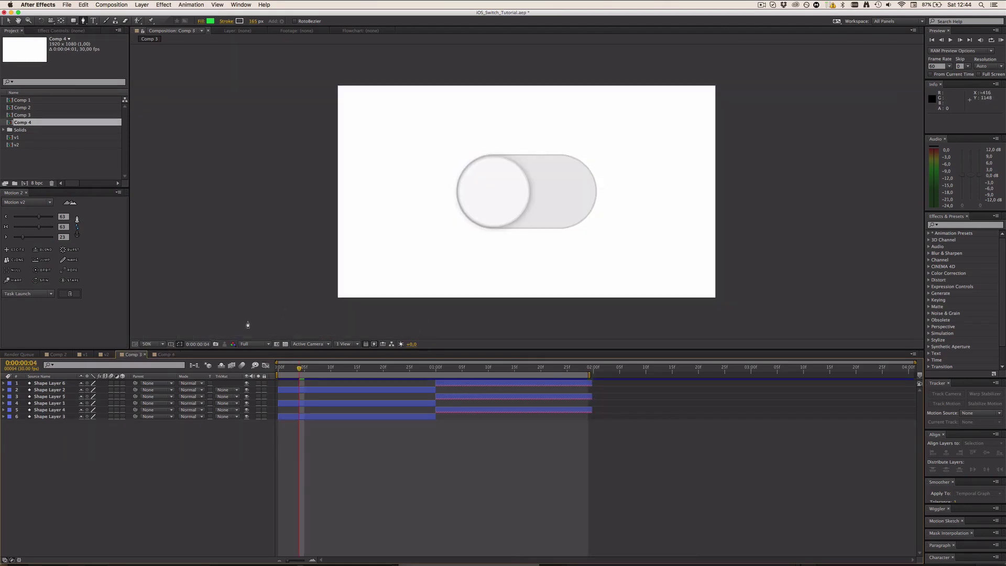
left_click(165, 355)
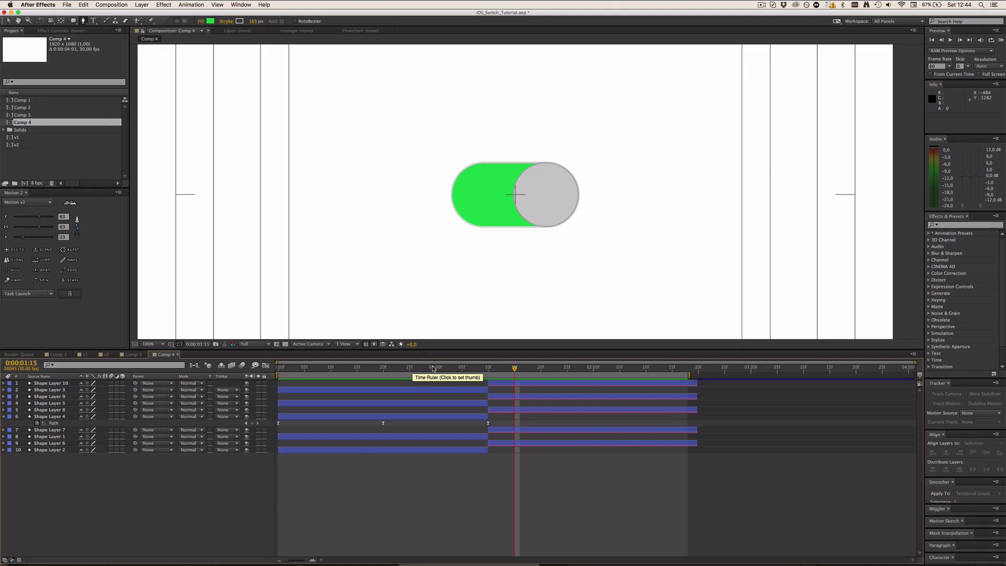
left_click_drag(433, 369, 600, 389)
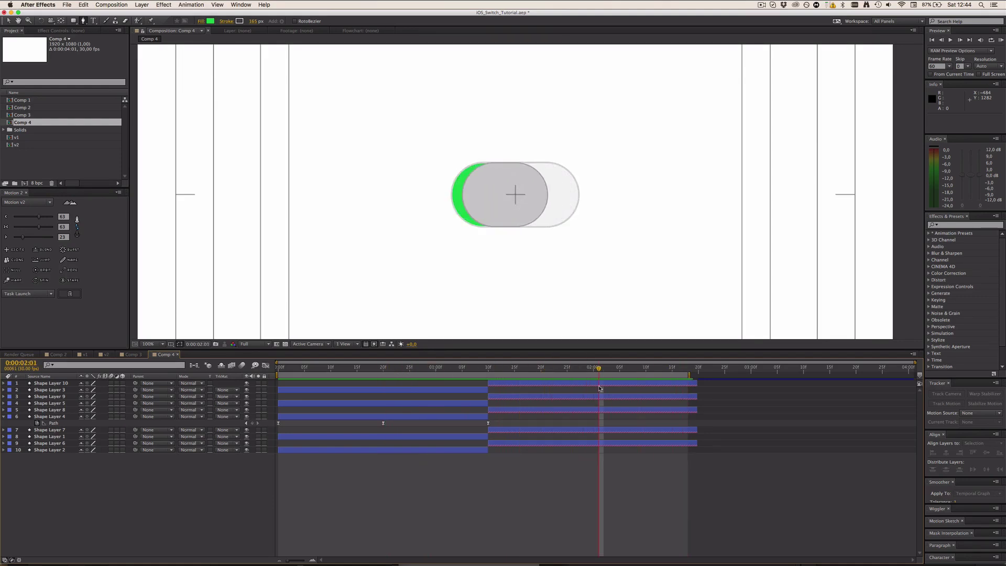